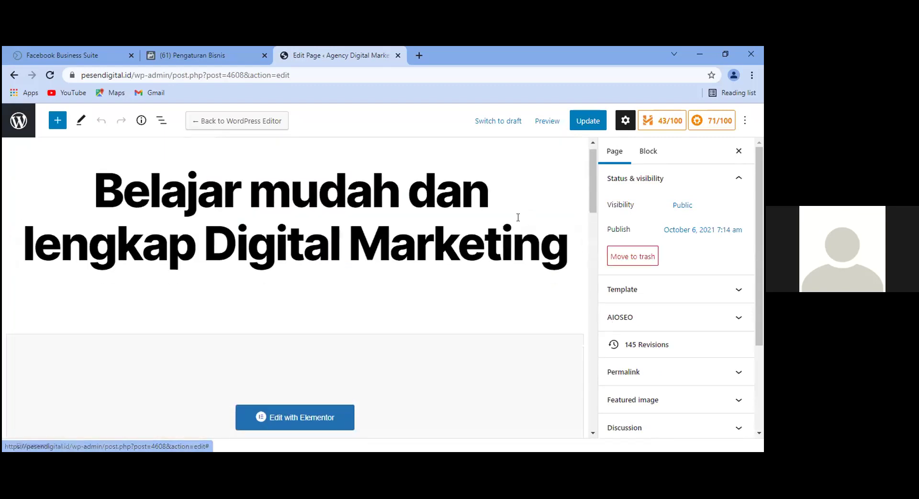
Open the landing page in the Elementor page builder.
scroll(455, 249, down, 5)
scroll(457, 250, up, 3)
scroll(457, 250, up, 2)
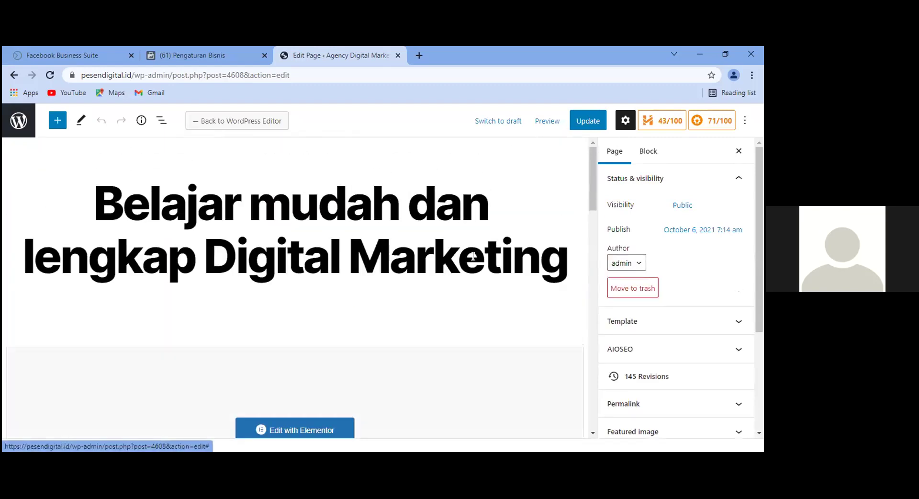
scroll(474, 258, down, 1)
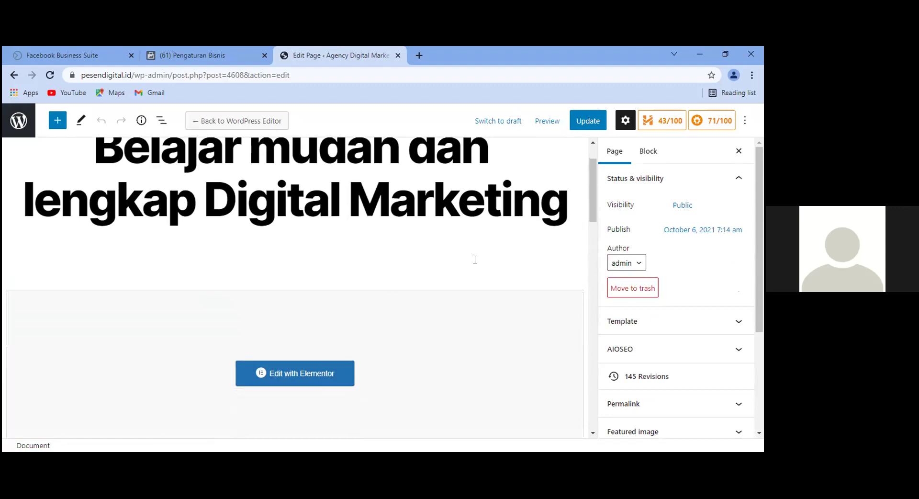
scroll(474, 258, down, 1)
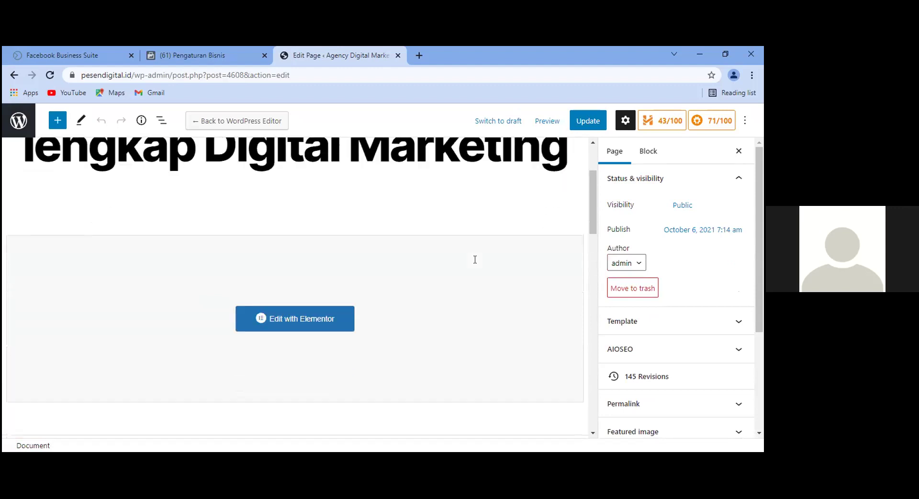
scroll(476, 260, up, 2)
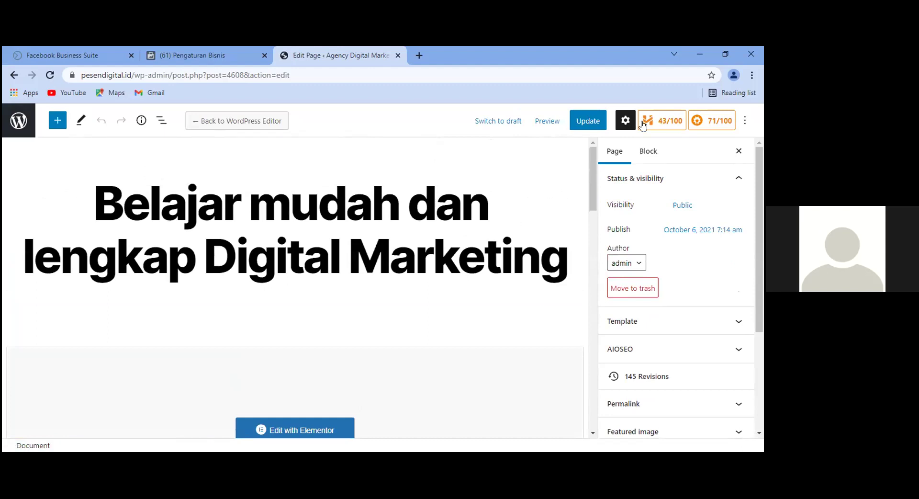
scroll(216, 228, down, 7)
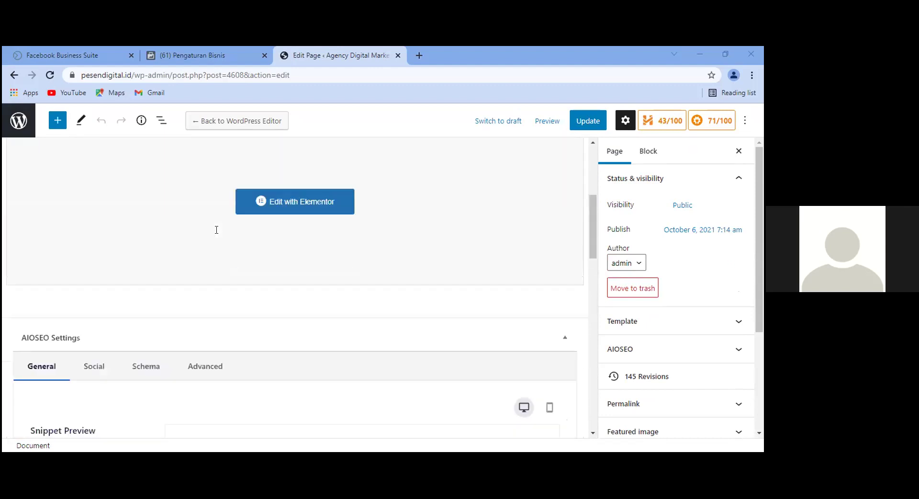
scroll(235, 269, up, 3)
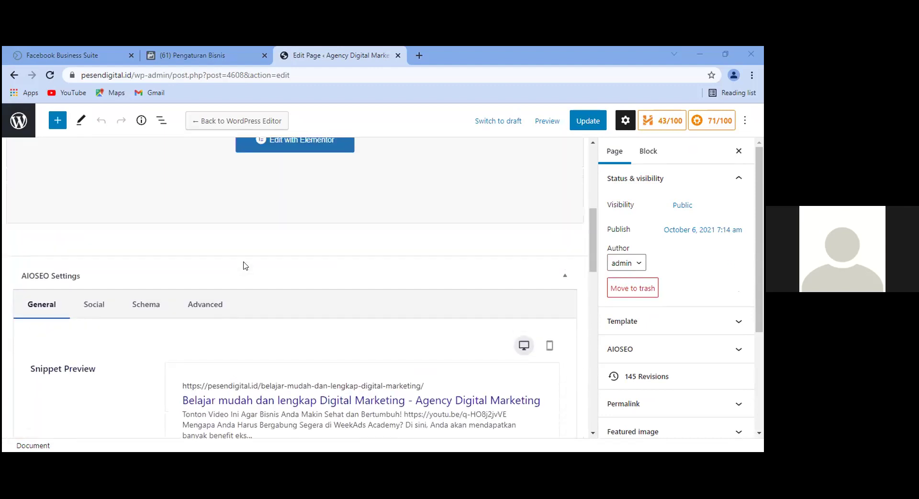
scroll(266, 267, up, 1)
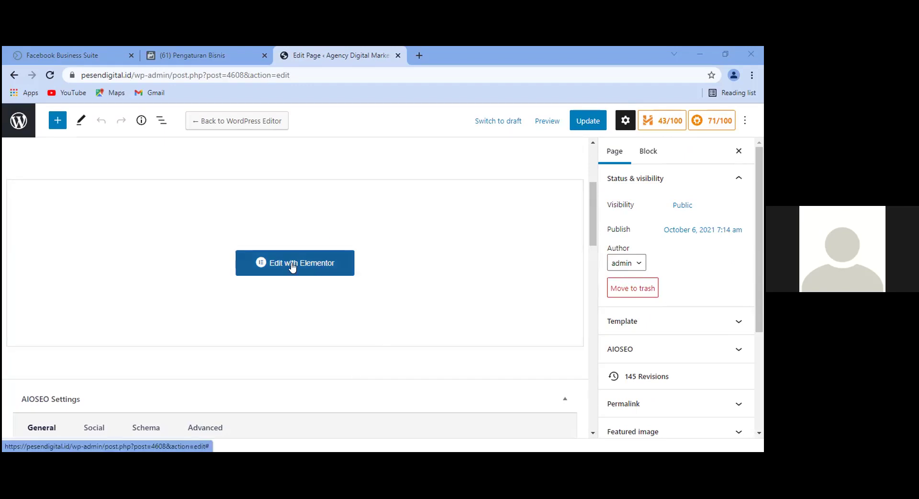
click(293, 267)
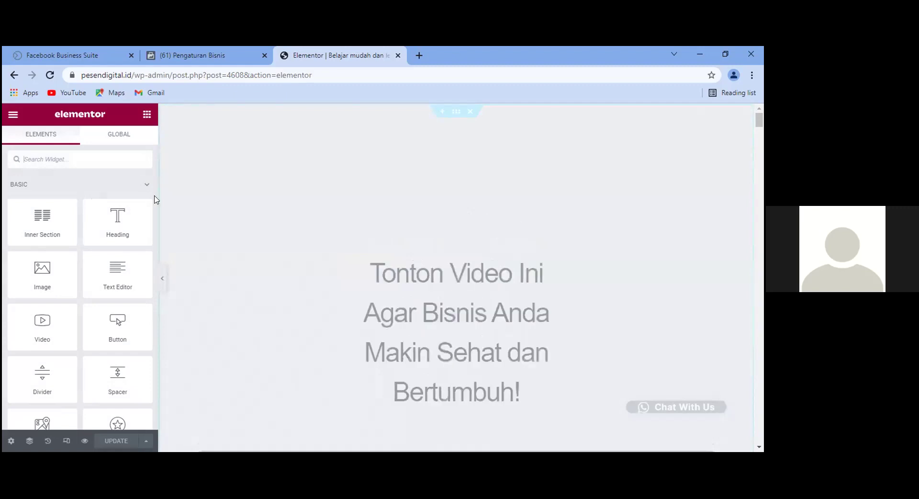
Filter the widget list by 'html' and try dragging the HTML widget onto the page.
scroll(72, 221, down, 1)
scroll(103, 199, down, 10)
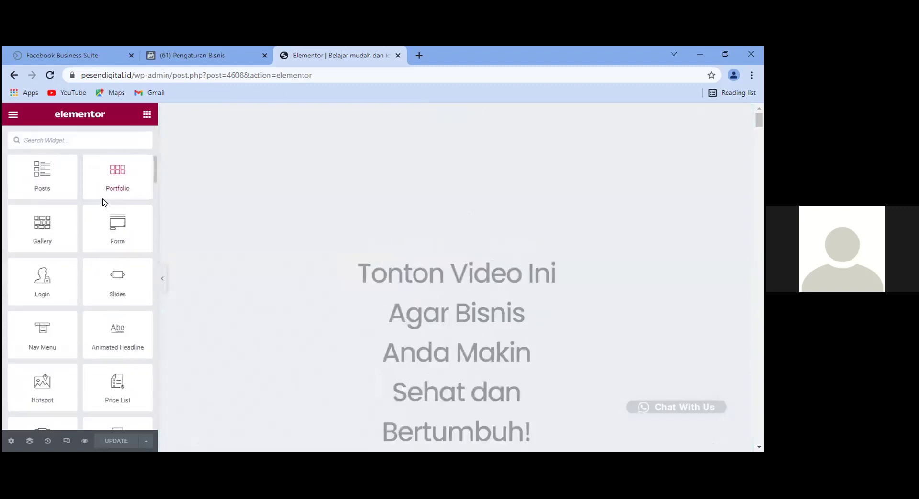
scroll(110, 198, up, 9)
scroll(113, 196, up, 3)
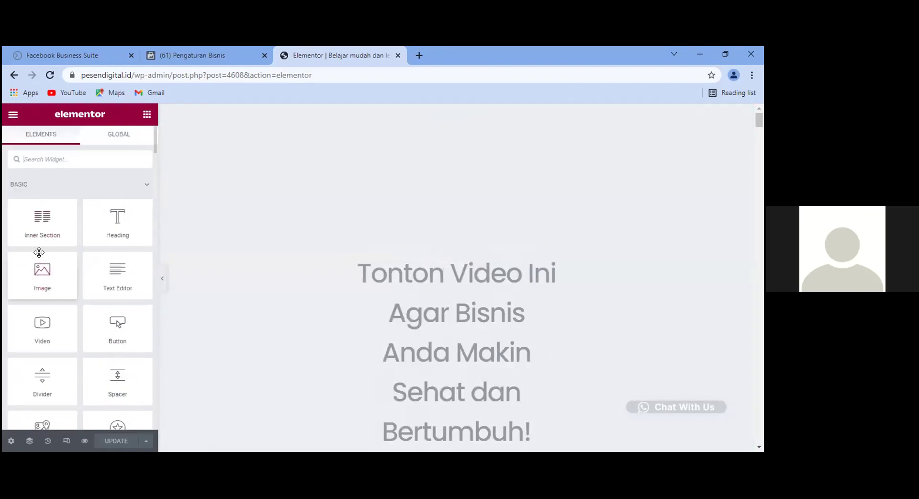
scroll(39, 252, down, 2)
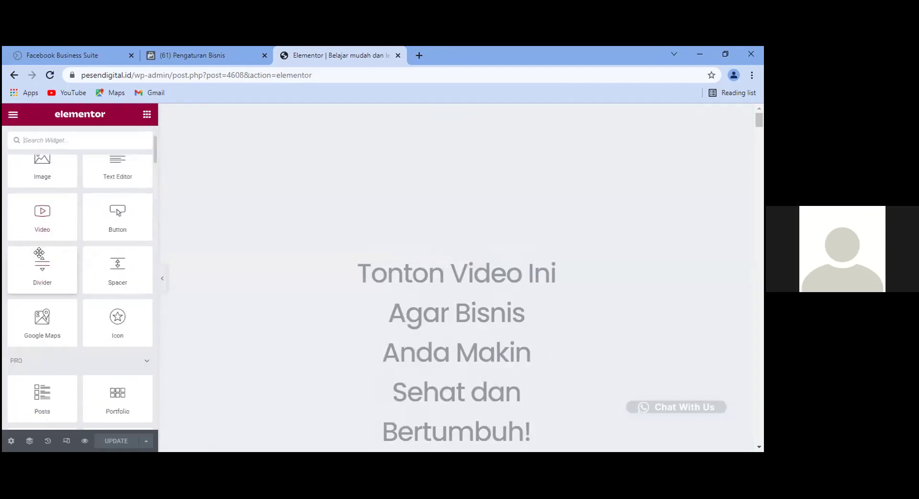
scroll(39, 253, down, 3)
scroll(39, 253, up, 5)
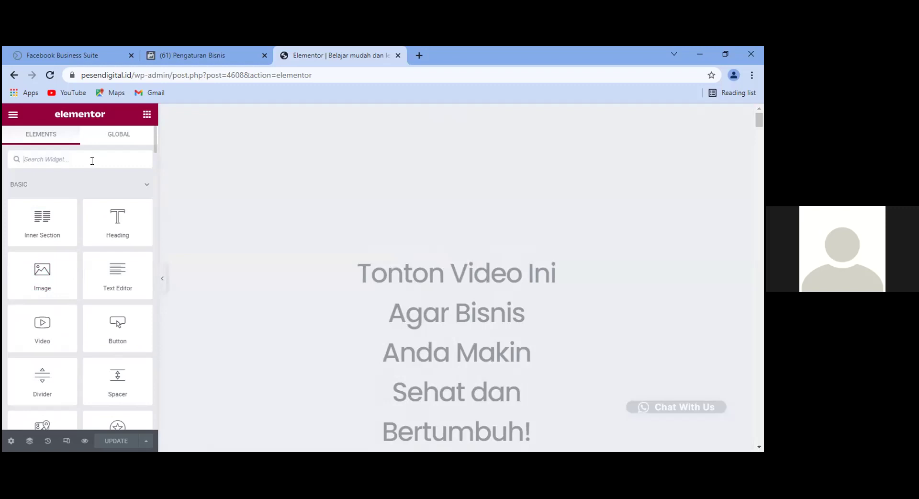
text(html)
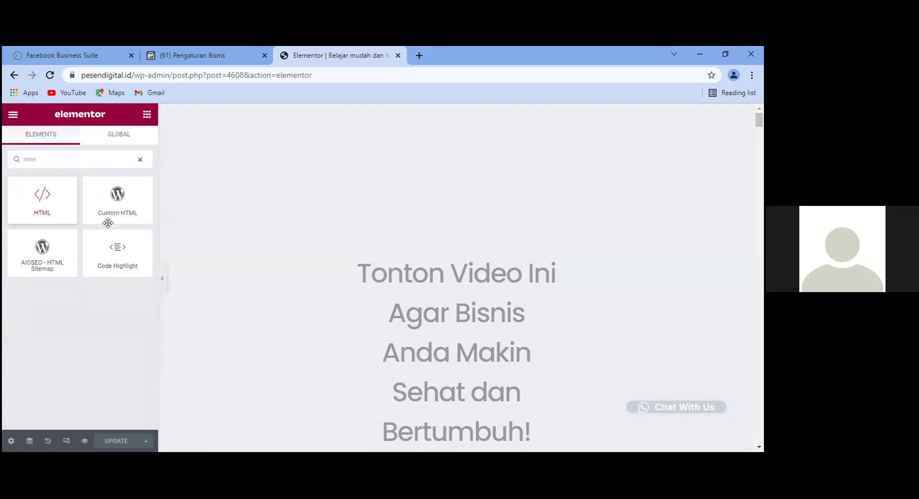
drag(48, 200, 121, 183)
Add a new top section holding an empty HTML widget, then return to Facebook's pixel settings.
mouse_move(458, 123)
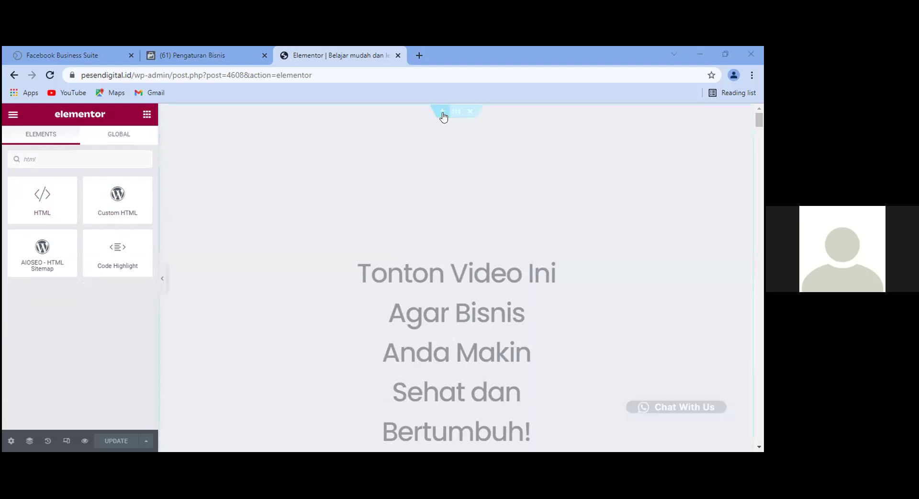
click(443, 115)
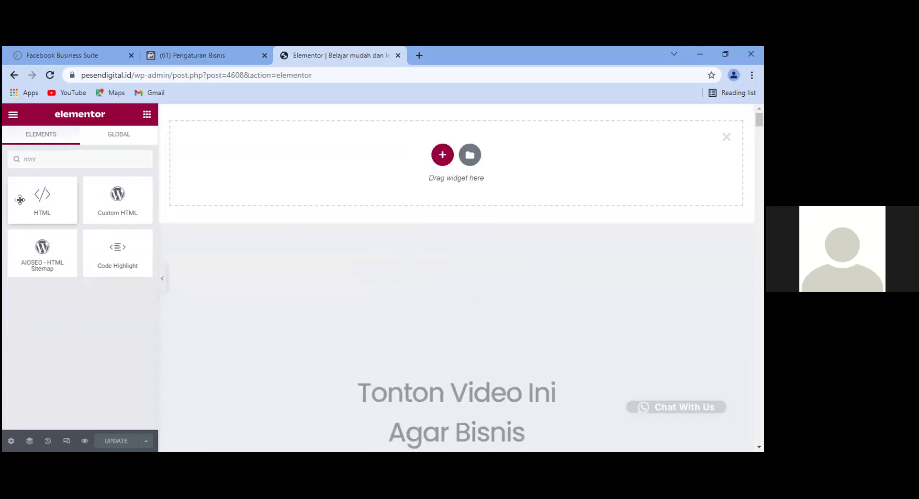
drag(55, 199, 446, 163)
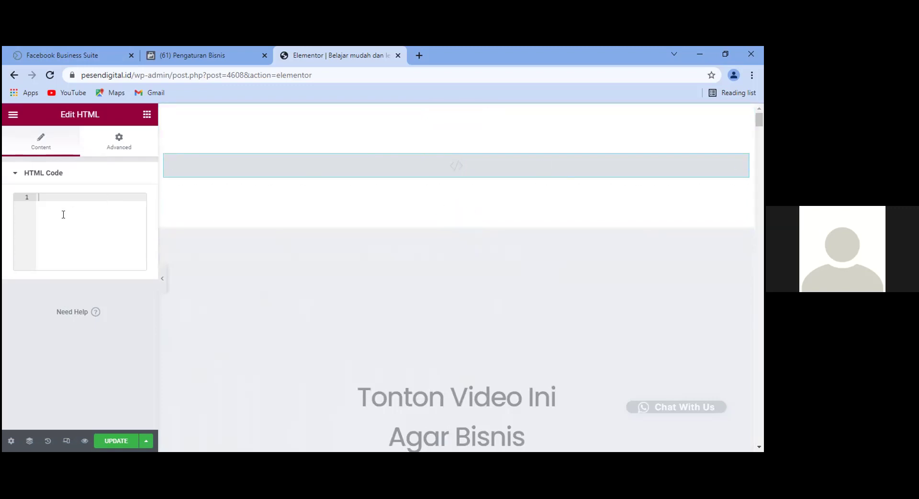
click(203, 48)
scroll(689, 219, down, 2)
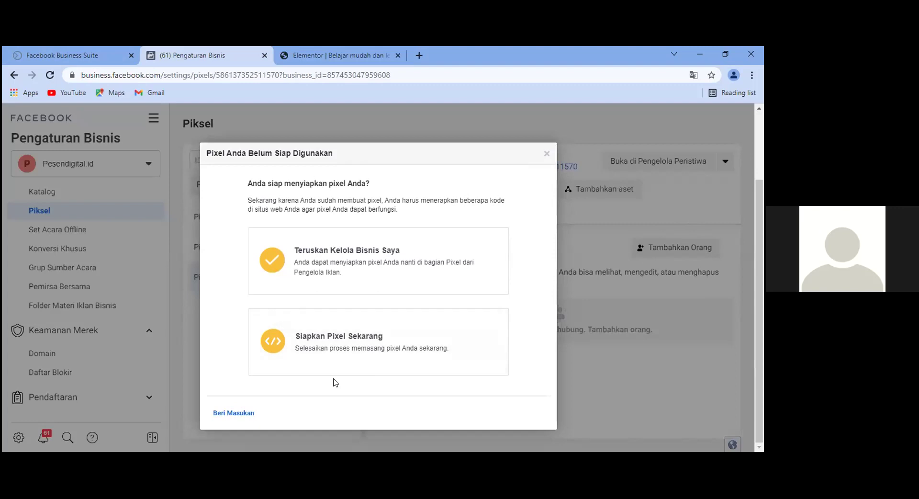
Start setting up Pixel Weekads now in Facebook Business Manager.
click(324, 344)
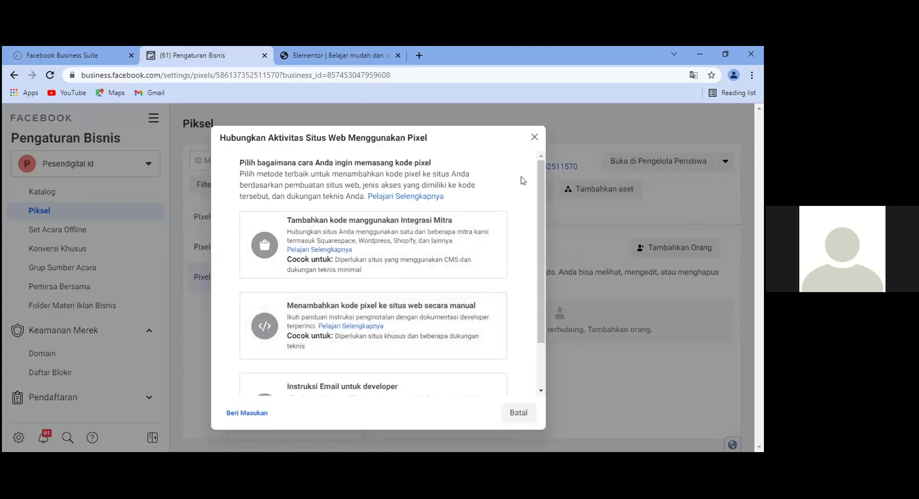
scroll(523, 181, down, 2)
scroll(523, 180, up, 2)
scroll(439, 323, down, 2)
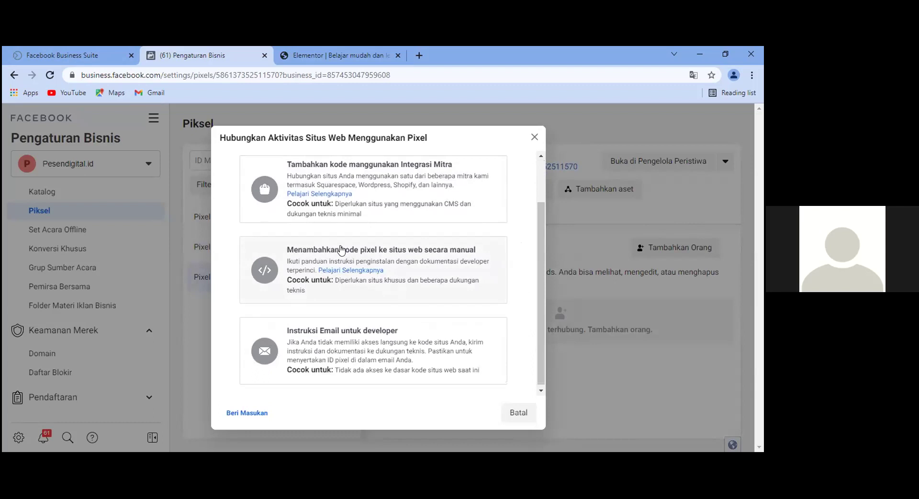
Choose manual pixel installation and copy the base pixel code.
click(310, 249)
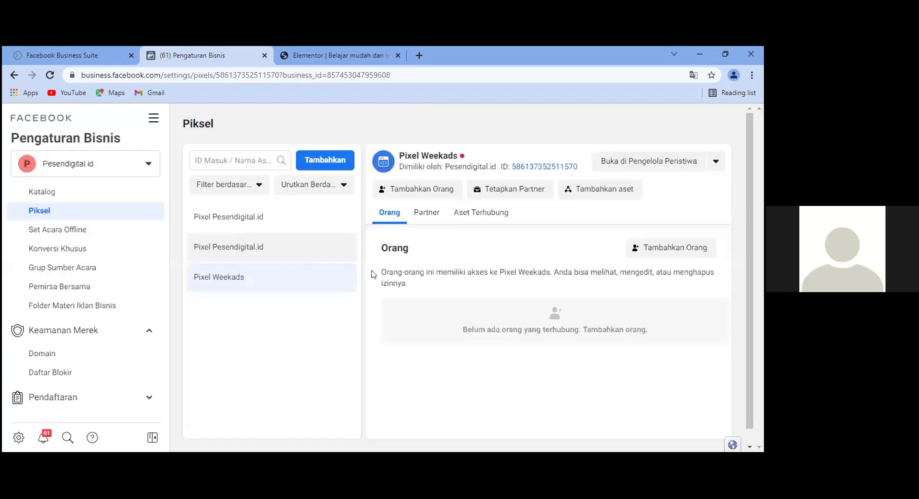
scroll(508, 214, down, 1)
scroll(508, 215, down, 3)
scroll(538, 289, up, 2)
scroll(540, 291, down, 5)
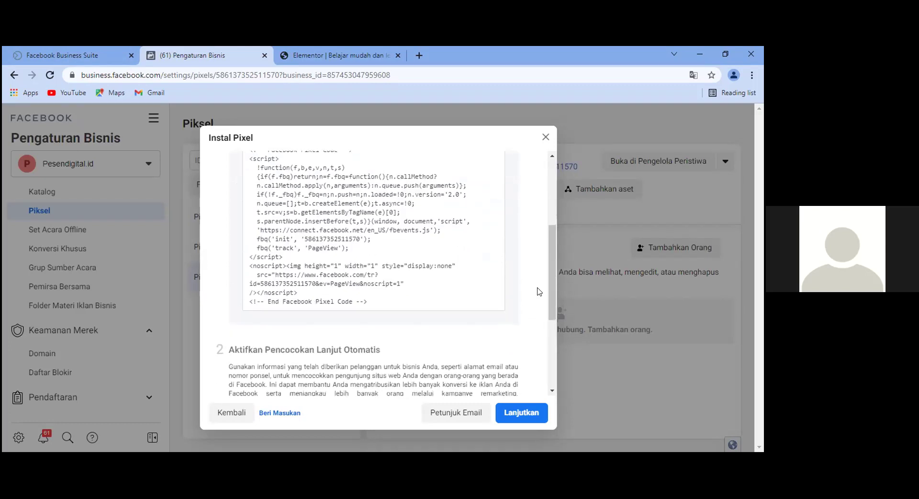
scroll(537, 290, up, 4)
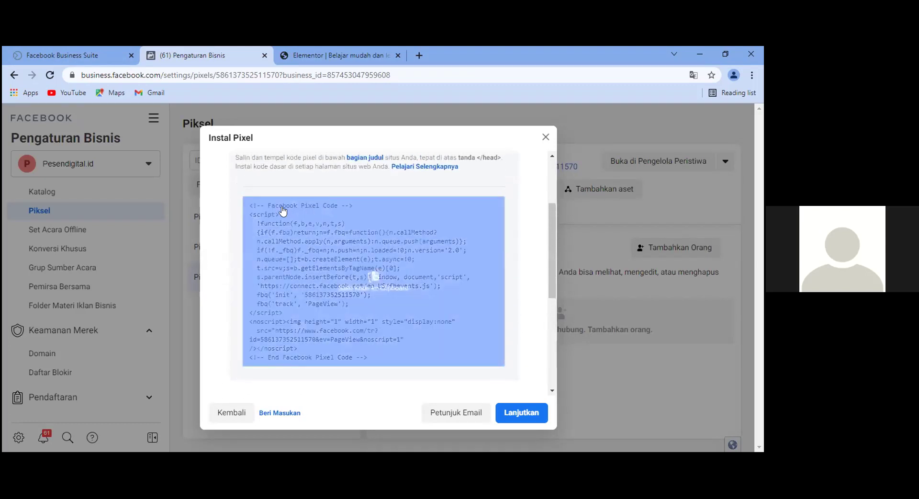
click(368, 277)
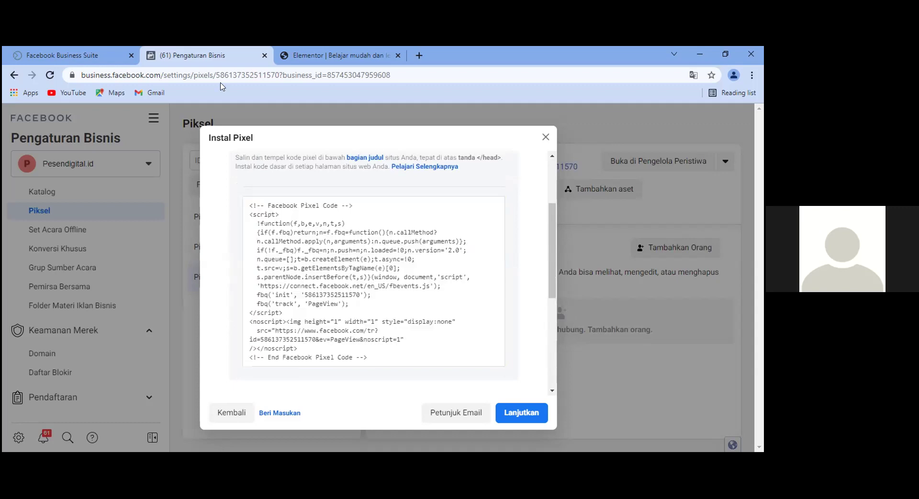
click(341, 60)
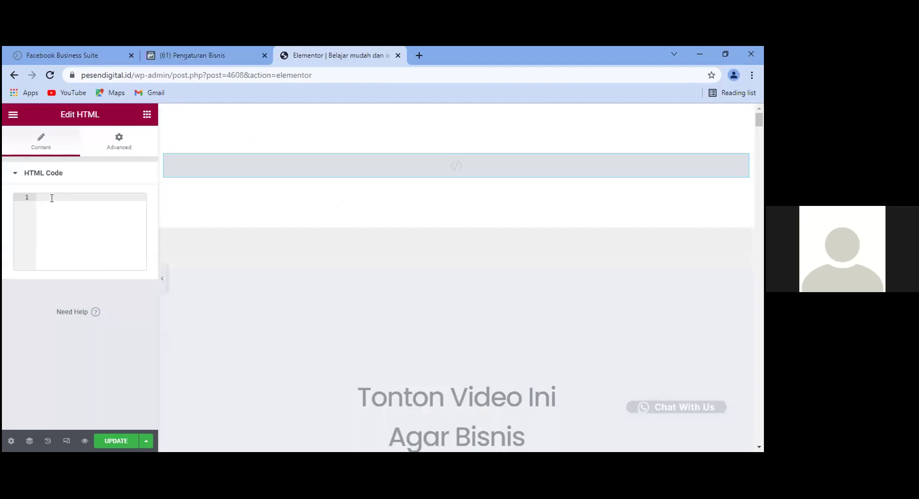
Paste the Facebook pixel code into the HTML widget and update the page.
key(ctrl+v)
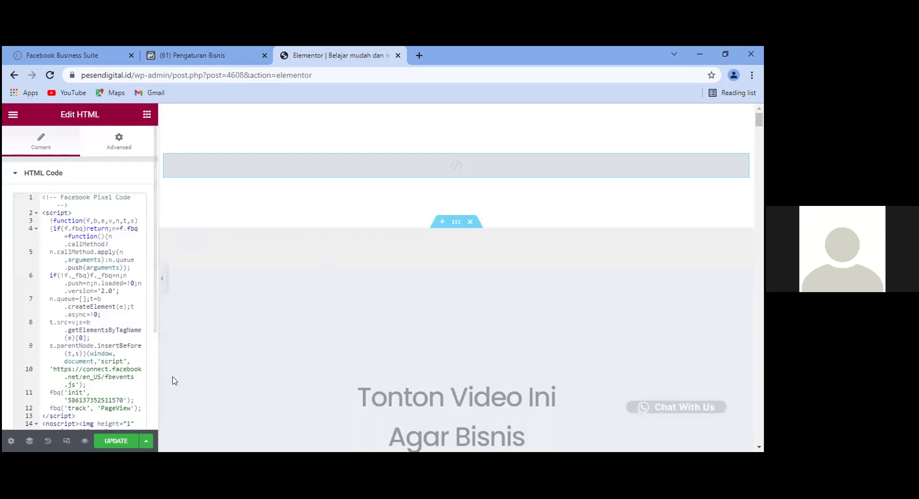
click(116, 441)
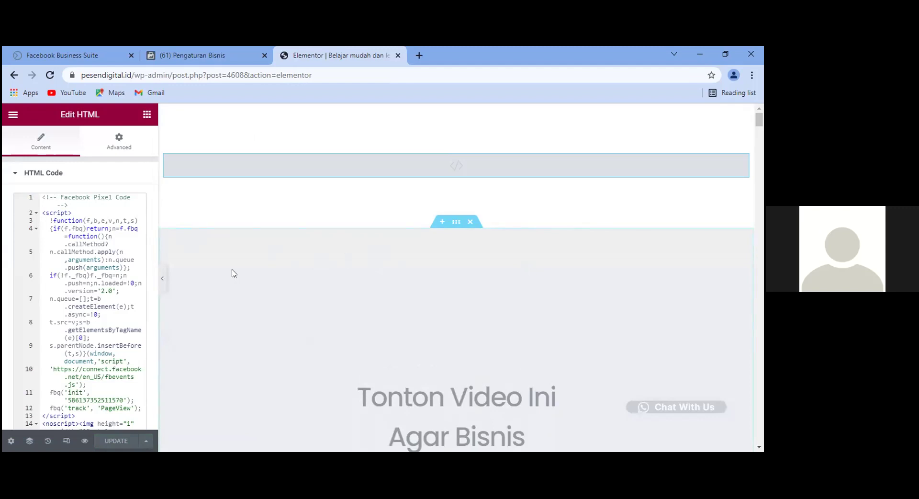
click(222, 50)
Send Facebook pixel test traffic to the pasted landing page URL.
click(446, 250)
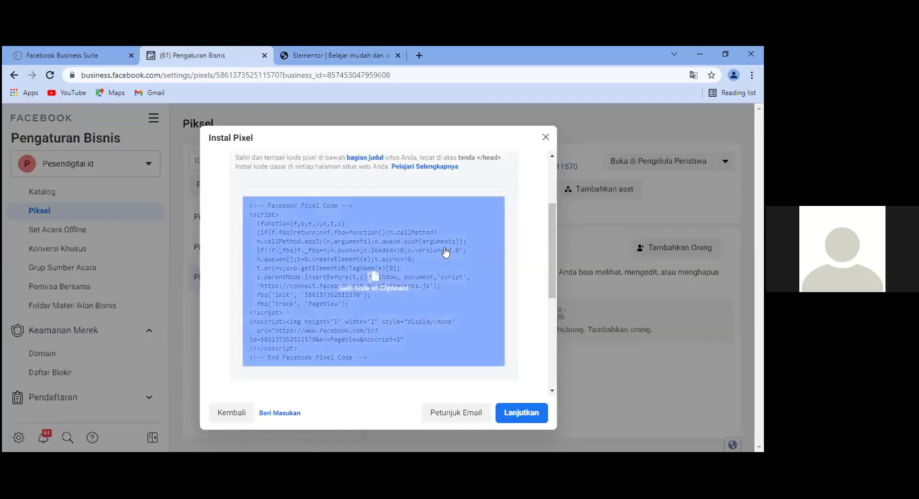
scroll(446, 250, down, 3)
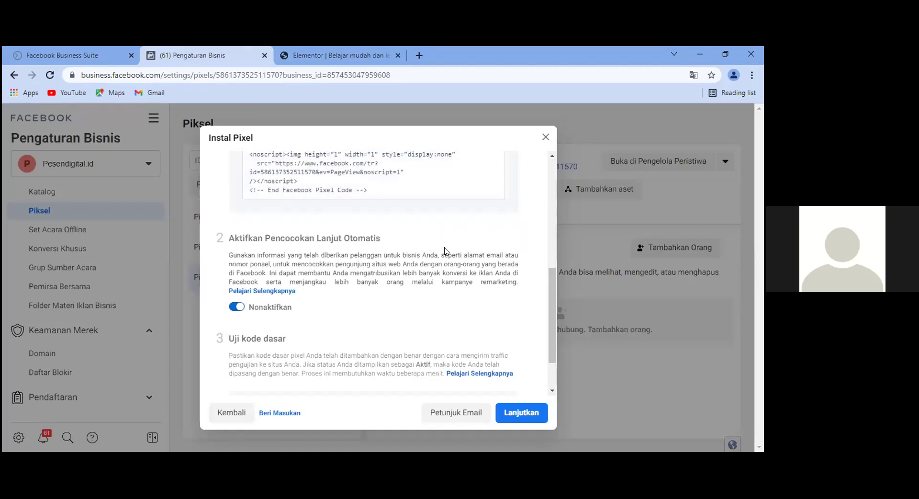
scroll(445, 250, down, 2)
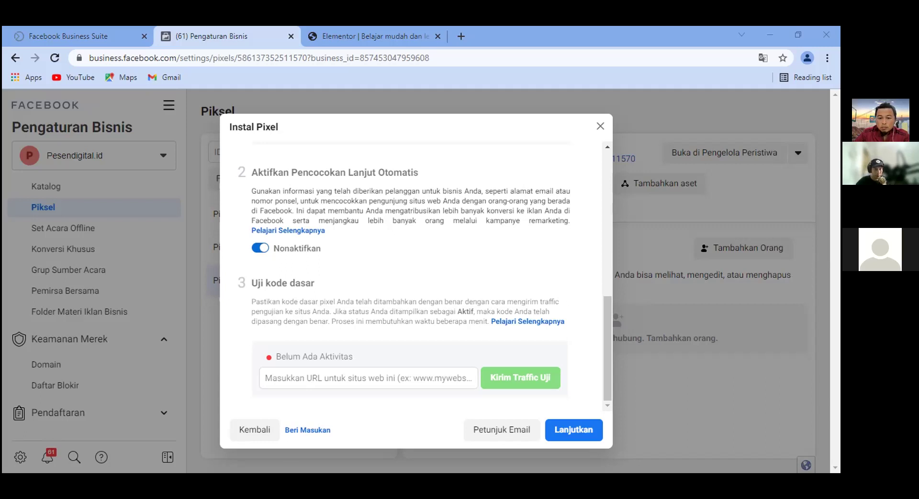
click(368, 378)
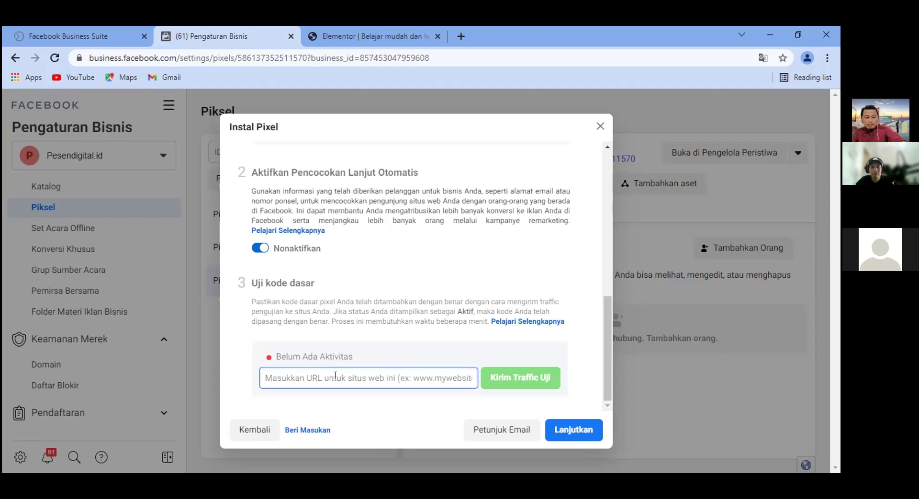
key(ctrl+v)
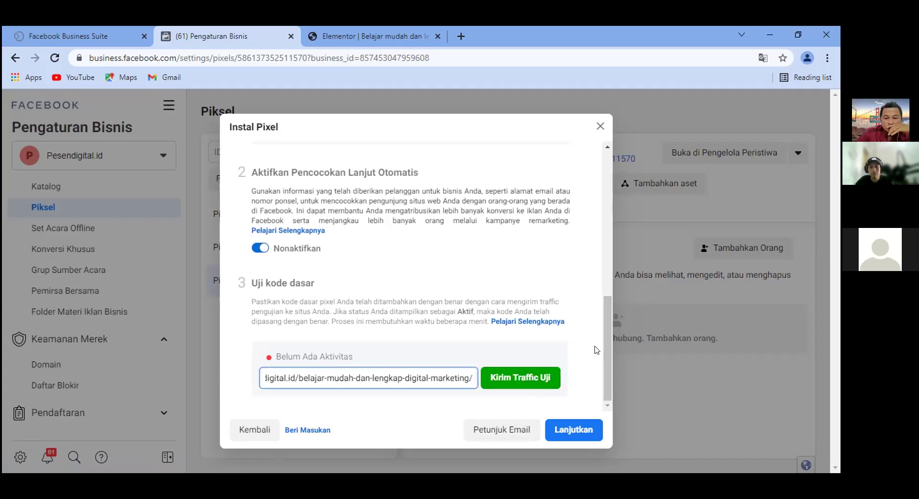
click(522, 378)
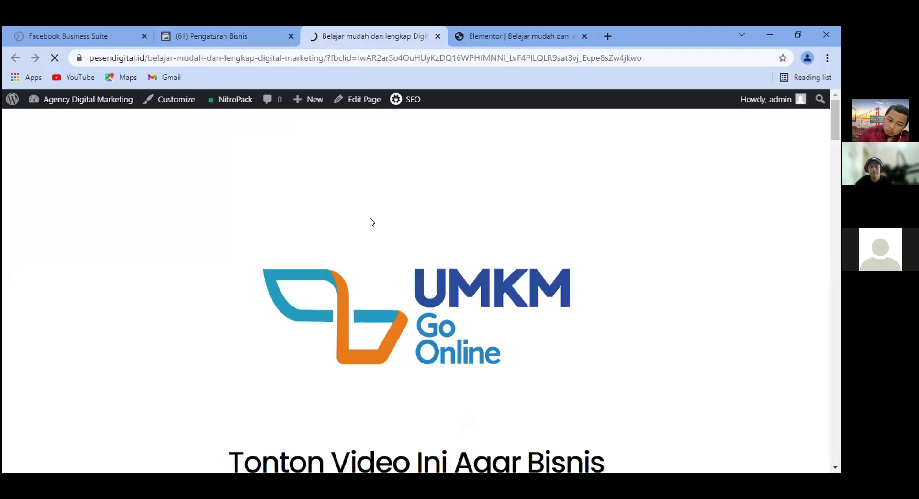
Look over the live landing page's UMKM Go Online logo, headings and video, then open Chrome's menu.
scroll(510, 273, down, 5)
scroll(514, 273, down, 8)
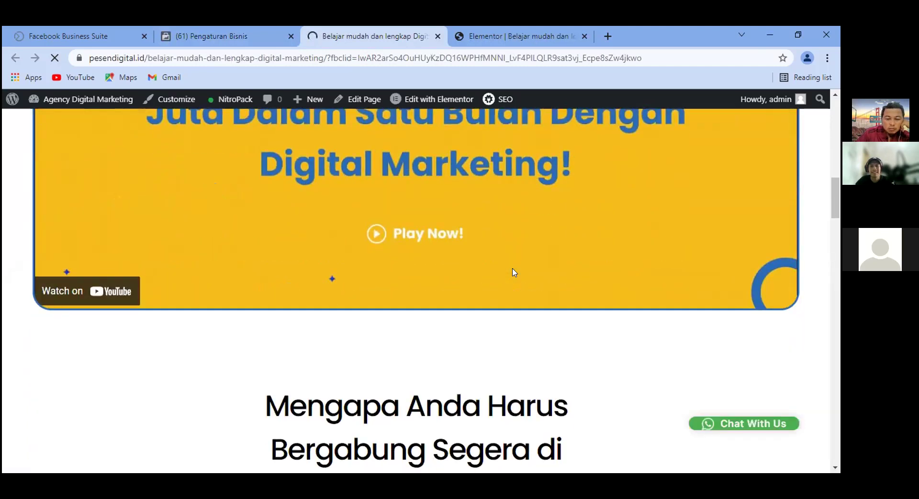
scroll(514, 272, down, 8)
scroll(514, 273, up, 8)
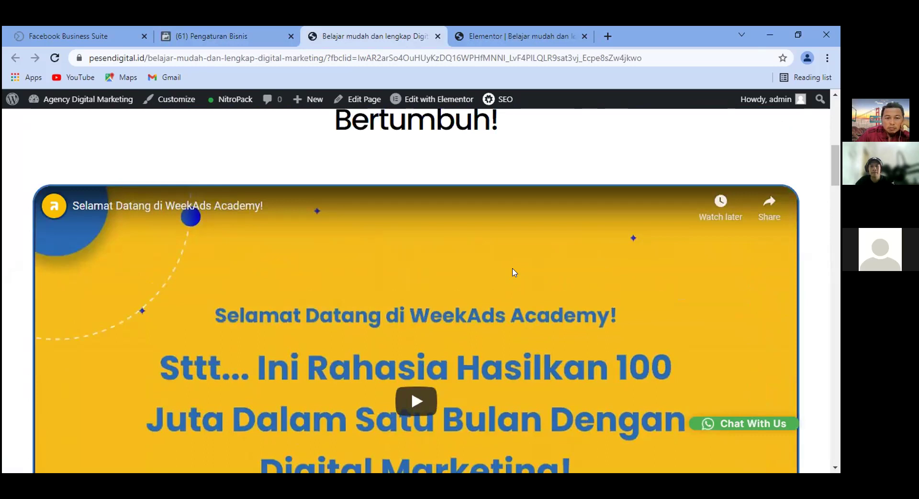
scroll(512, 268, up, 3)
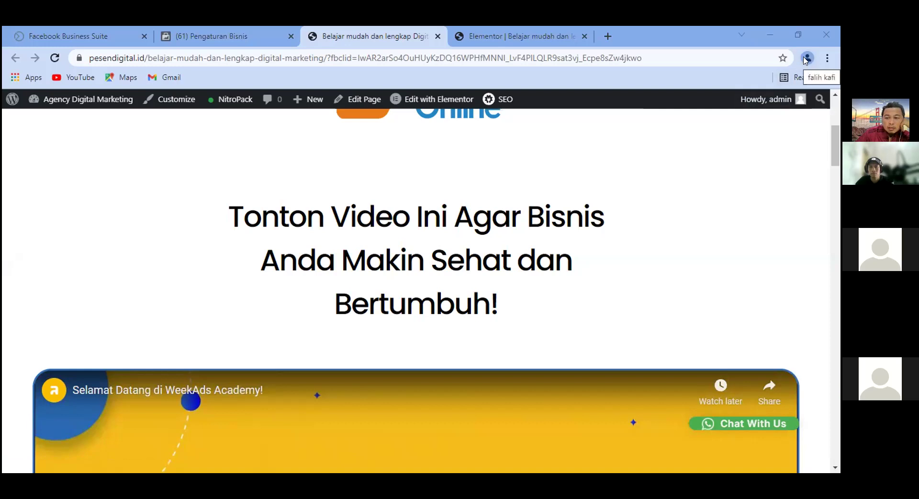
click(828, 58)
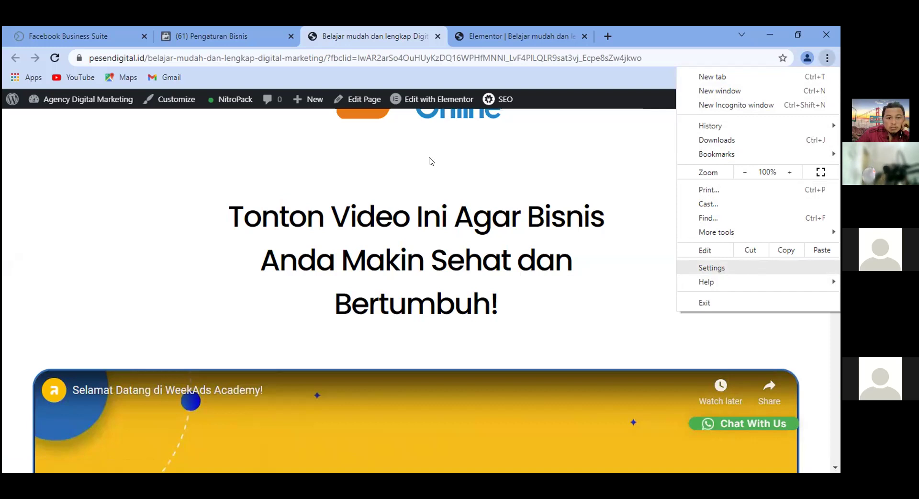
Go from Chrome settings to the Extensions page and on to the Chrome Web Store.
key(Return)
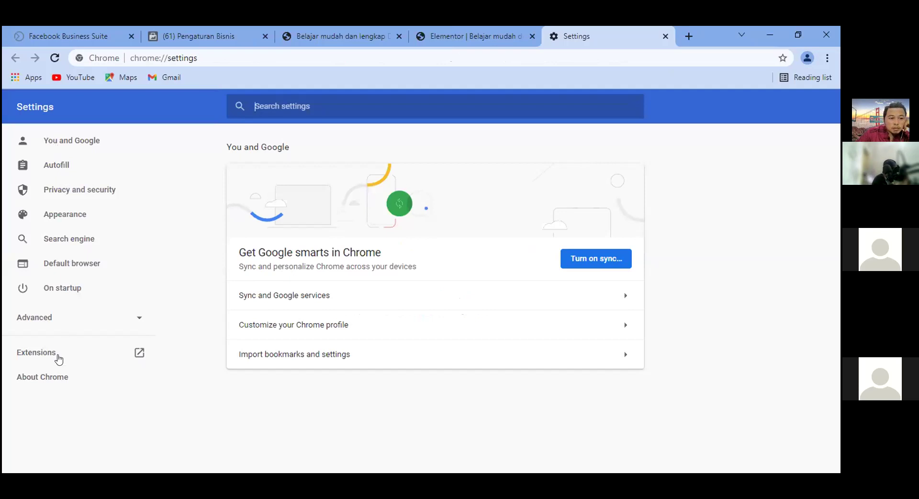
click(27, 357)
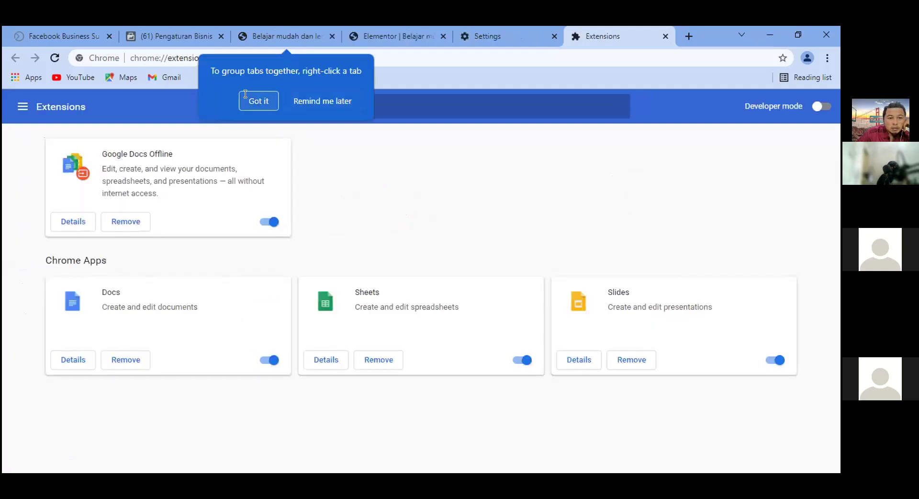
click(245, 95)
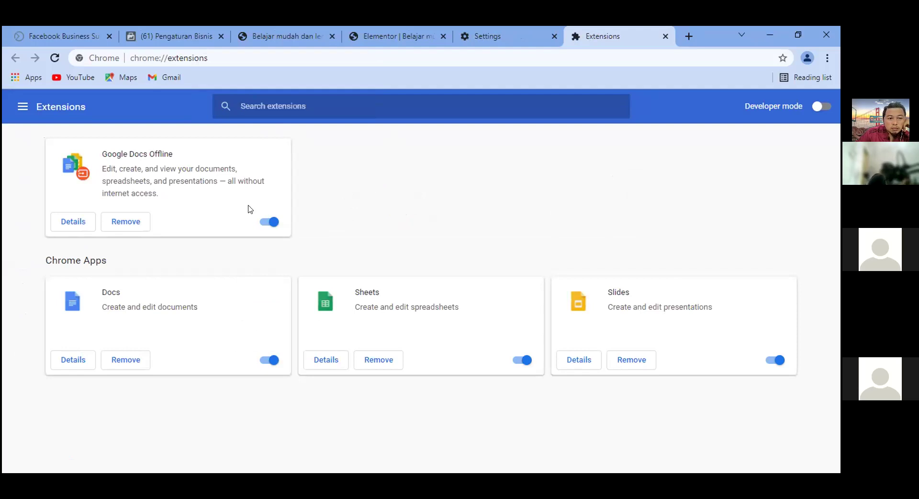
click(23, 106)
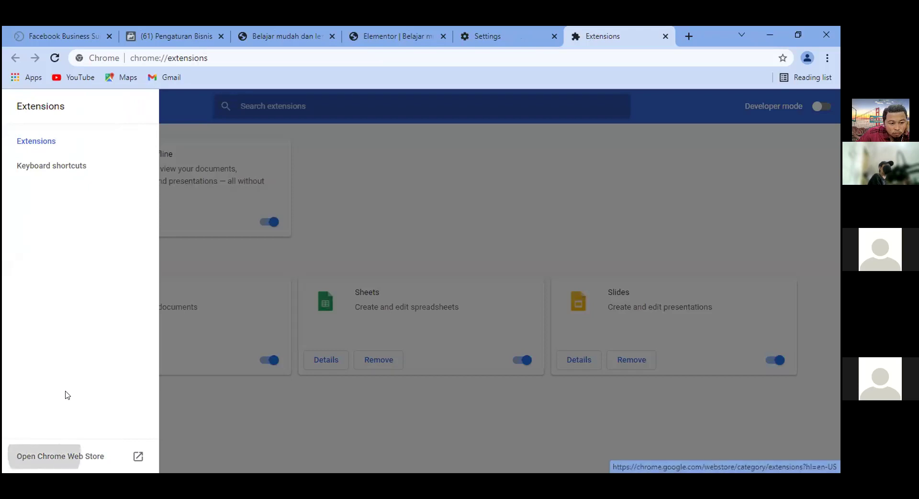
click(71, 456)
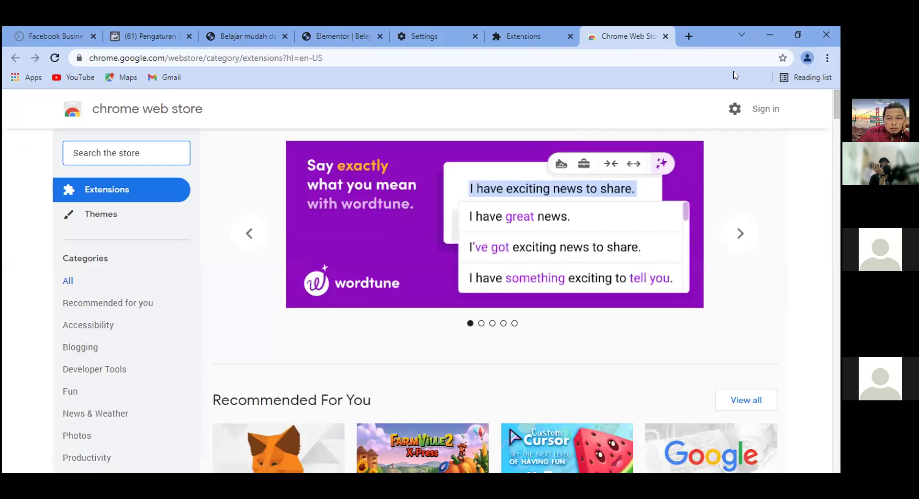
Search the store for 'facebook pixel helper' and open the Facebook Pixel Helper page.
click(137, 150)
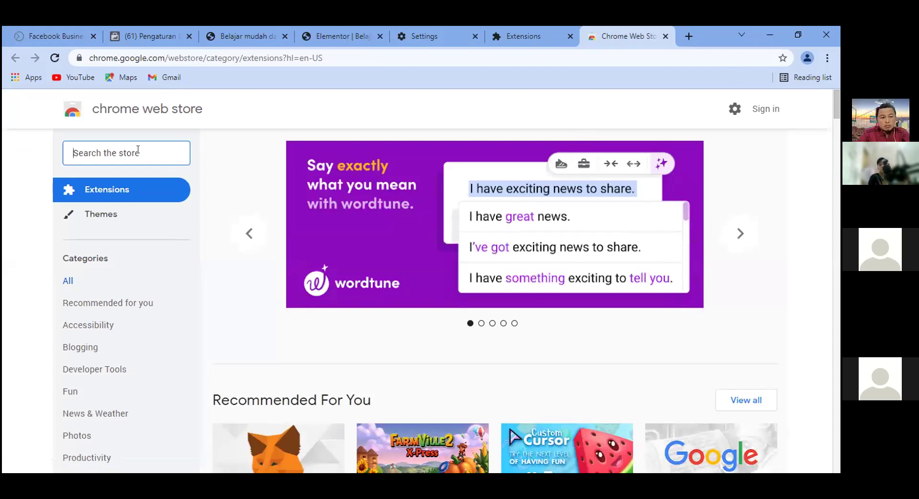
text(face)
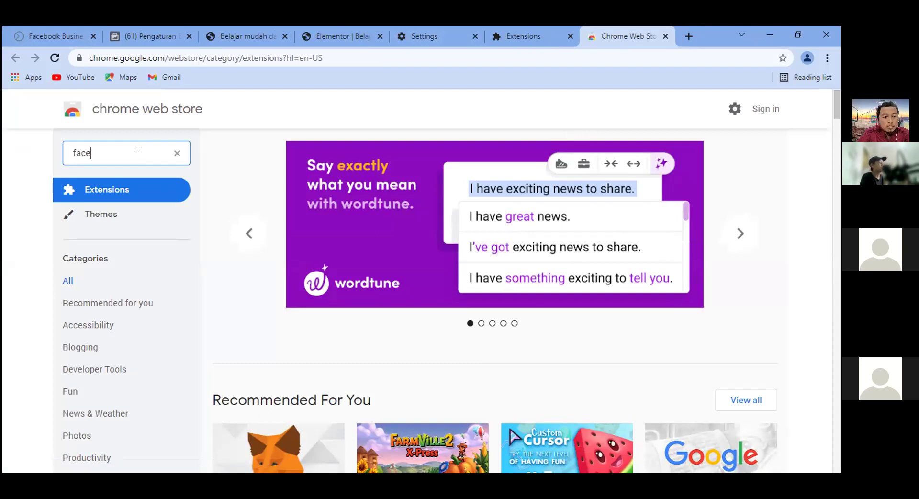
text(book)
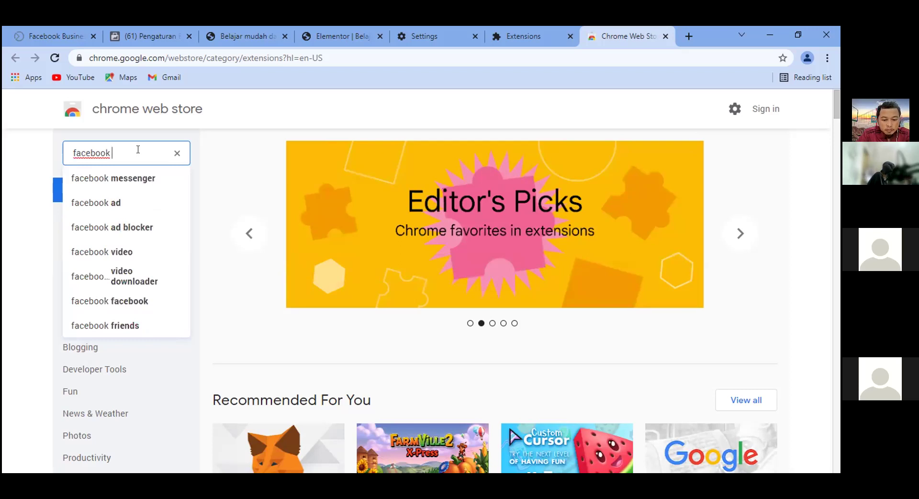
text( pixel)
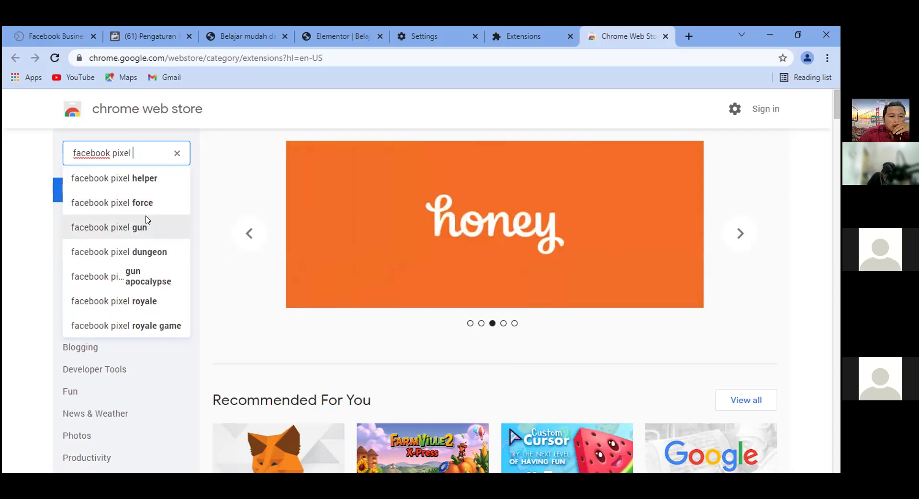
click(115, 177)
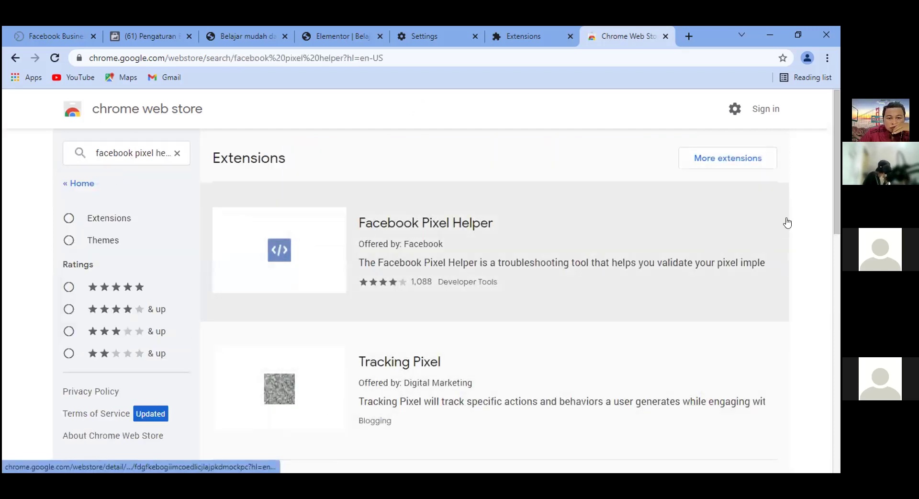
click(422, 233)
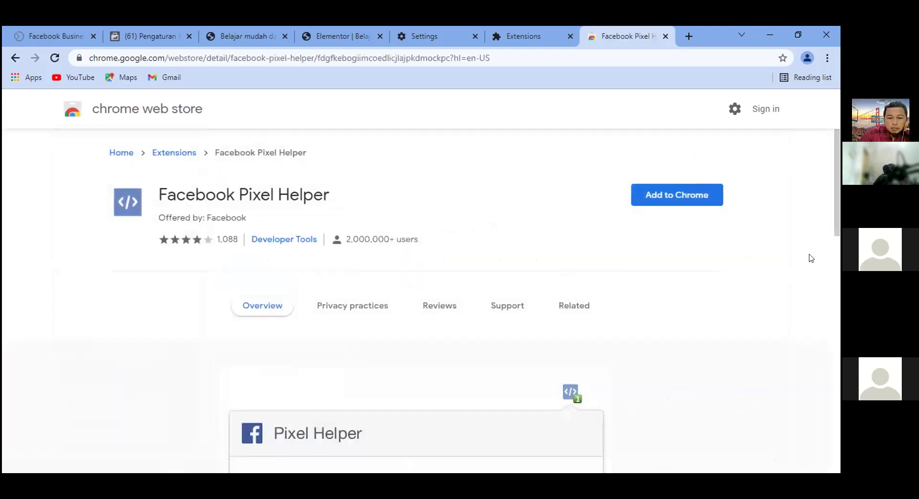
Add Facebook Pixel Helper to Chrome and pin it to the toolbar.
click(659, 200)
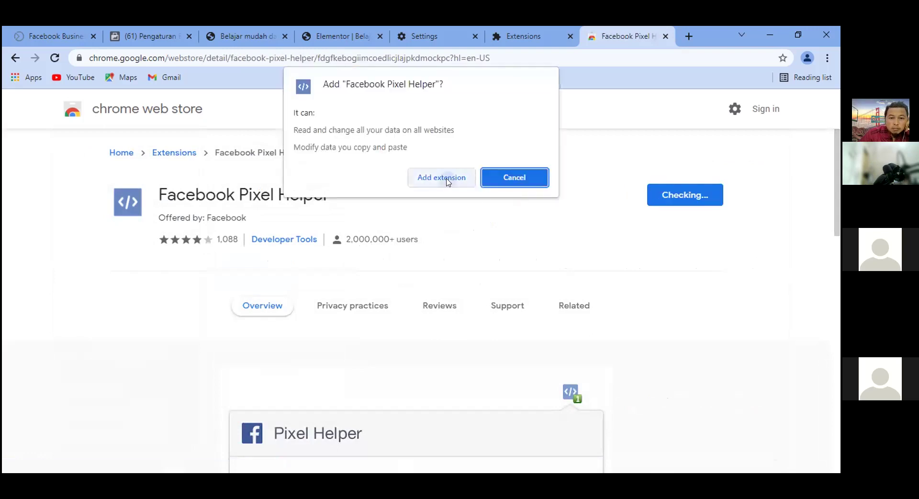
click(447, 179)
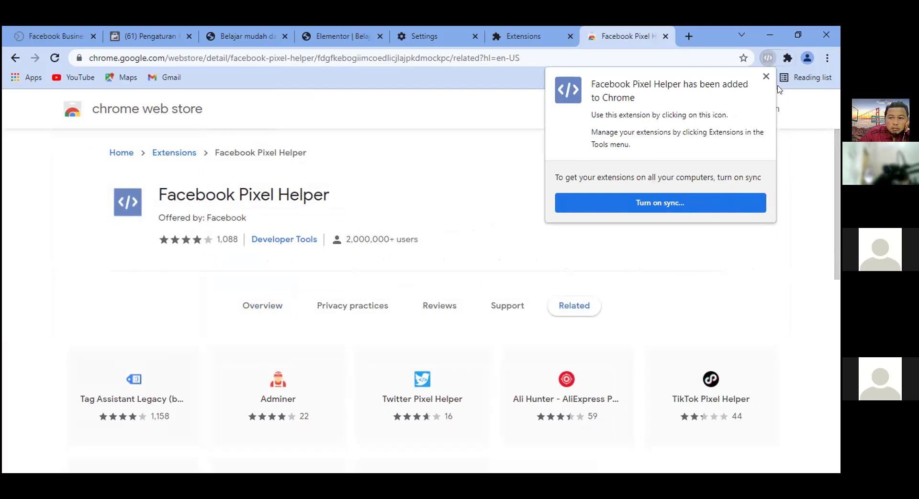
click(766, 77)
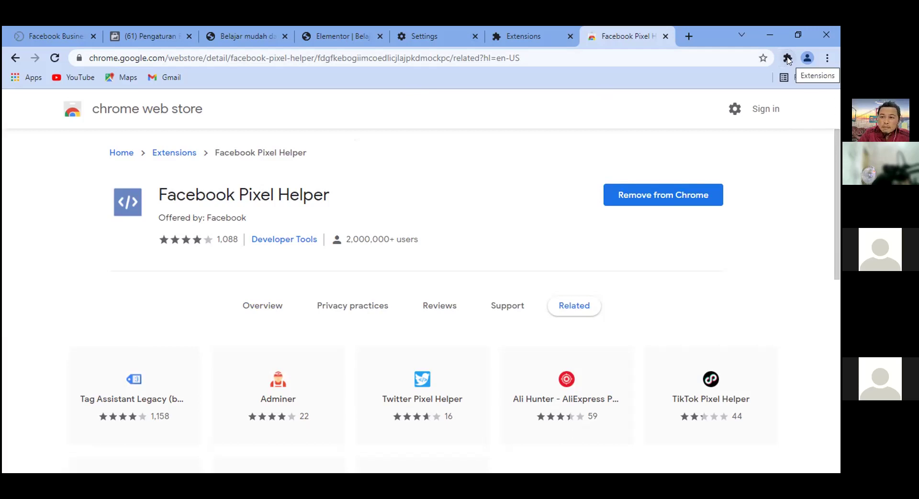
click(788, 58)
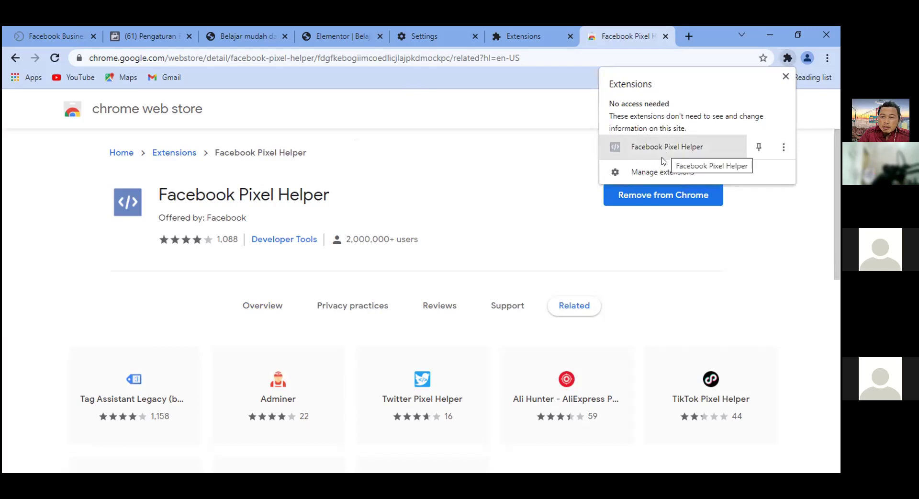
click(760, 148)
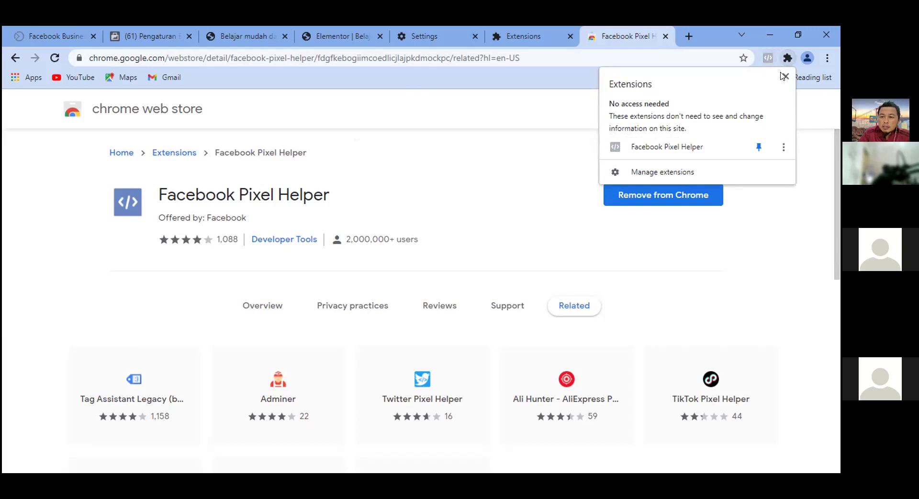
key(Escape)
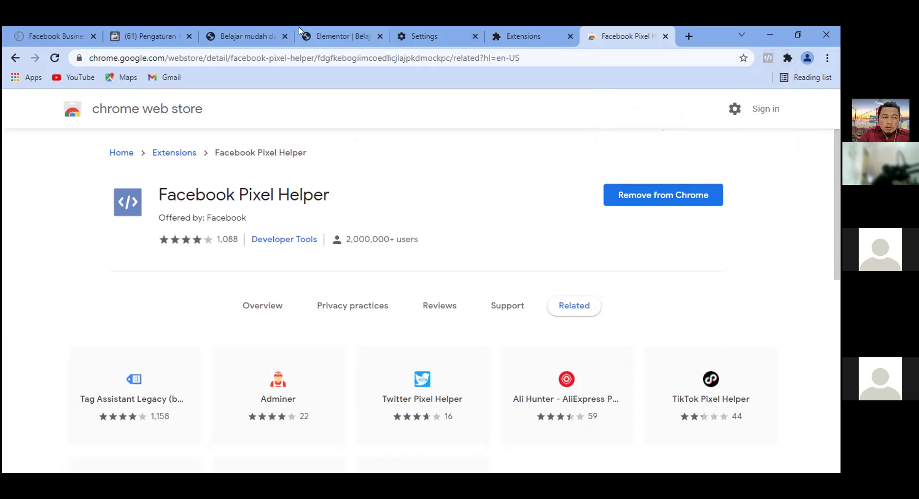
Check the pixel shows Aktif, review the pixel code in Elementor, and return to the live page.
click(162, 30)
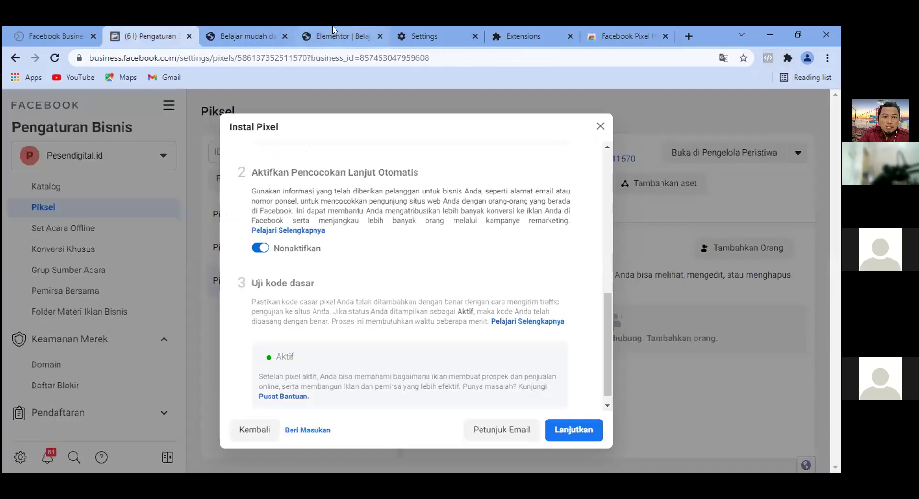
click(333, 30)
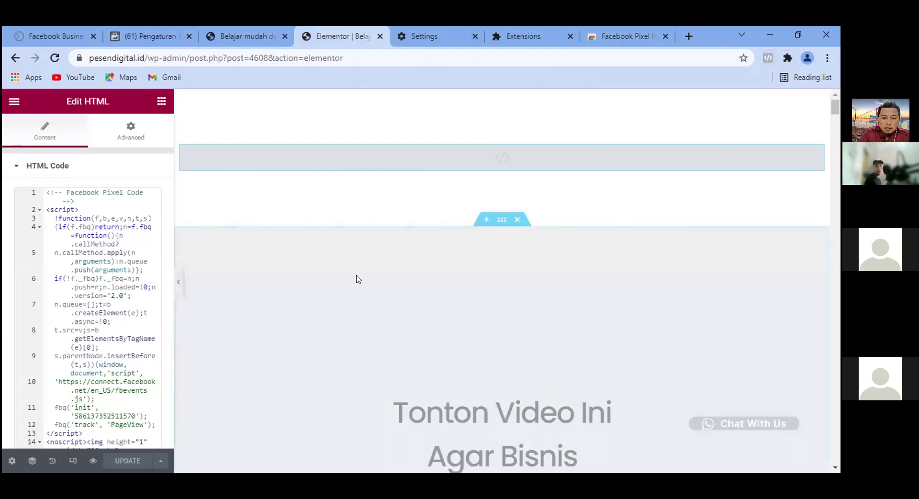
scroll(357, 279, down, 3)
scroll(357, 279, down, 3)
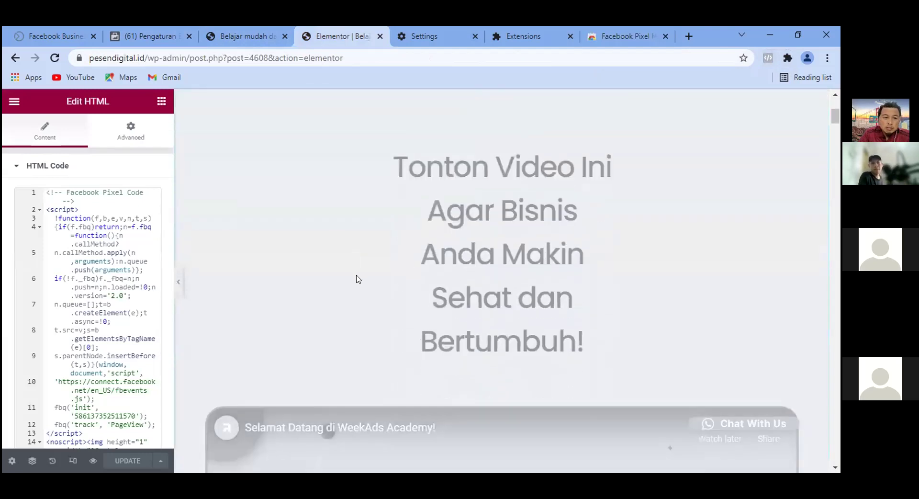
scroll(356, 279, up, 6)
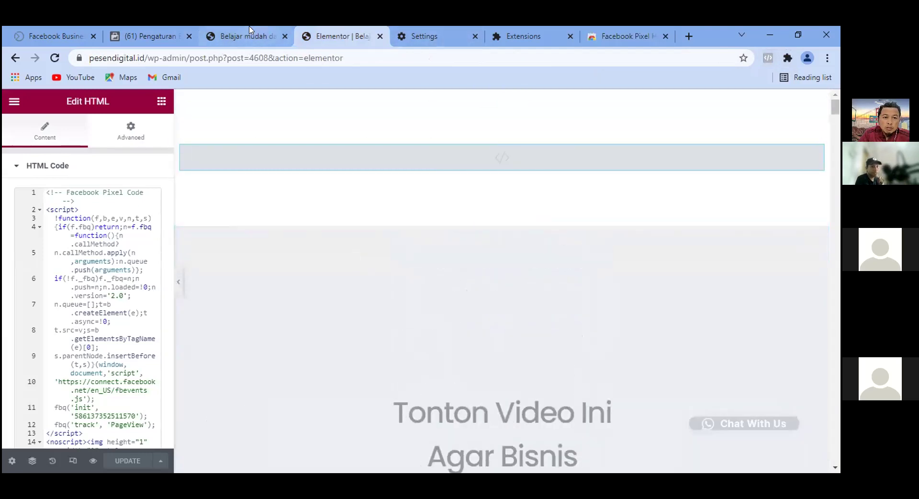
click(249, 33)
scroll(549, 198, up, 4)
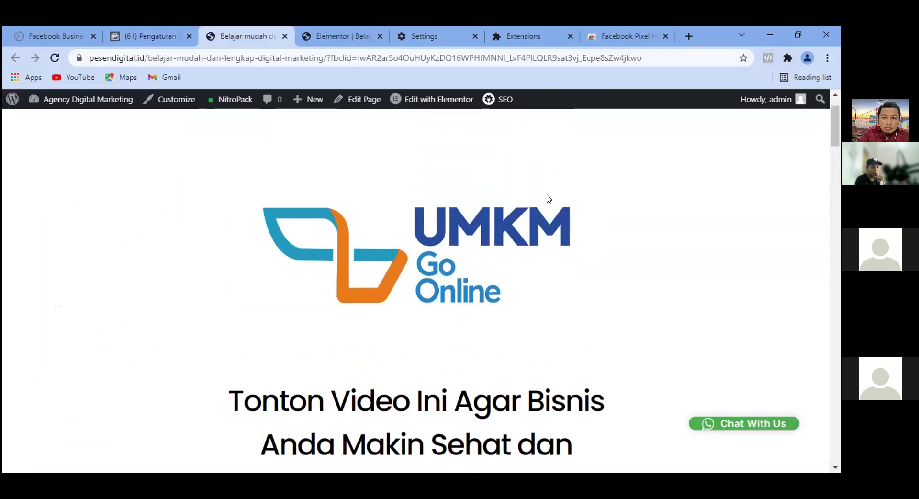
scroll(550, 199, up, 1)
Reload the landing page and look over the Pixel Helper store and extensions pages.
mouse_move(65, 105)
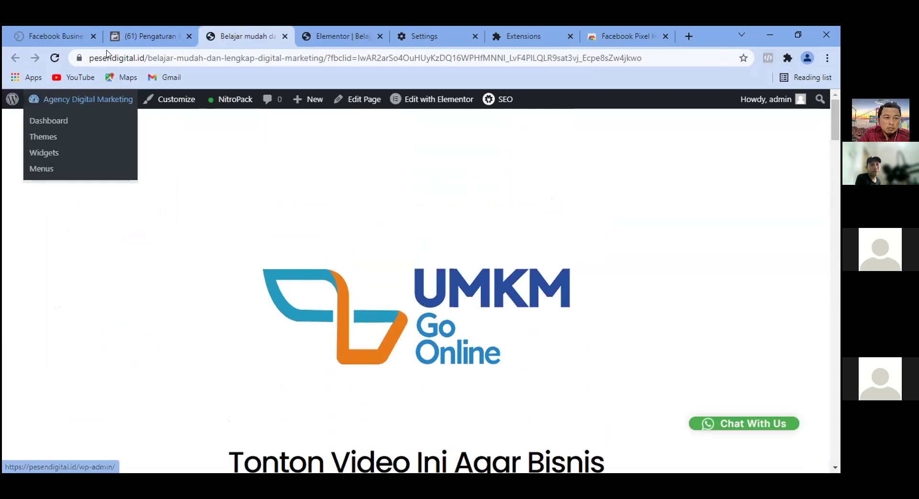
key(F5)
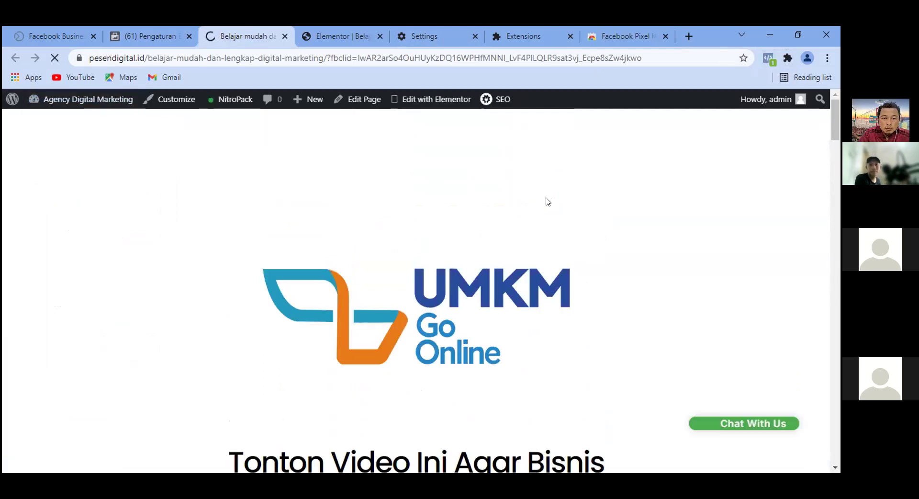
scroll(551, 204, down, 2)
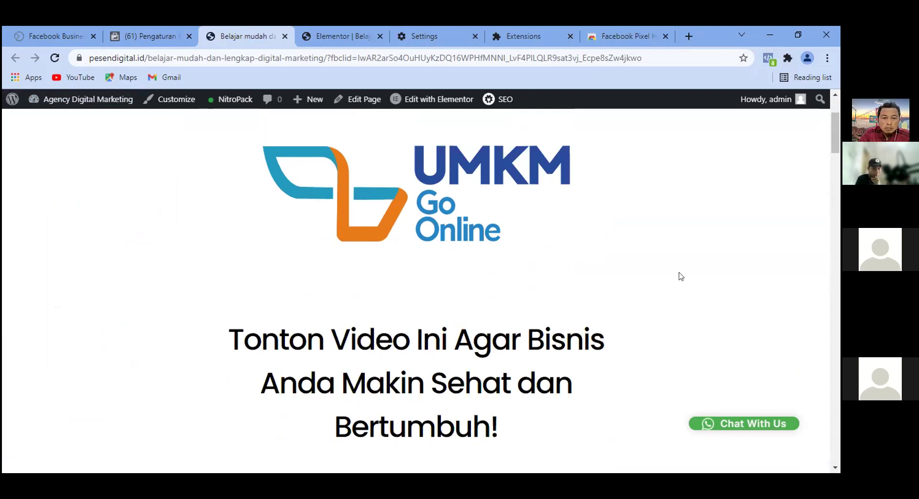
click(626, 30)
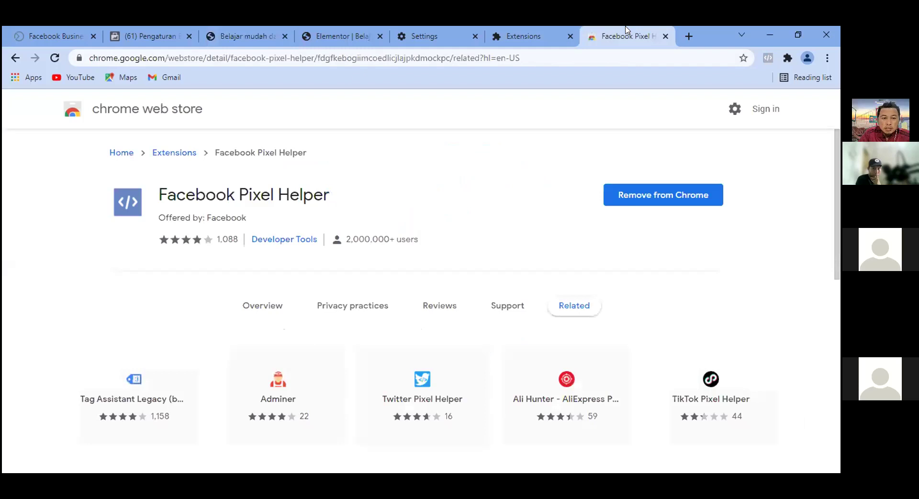
click(526, 30)
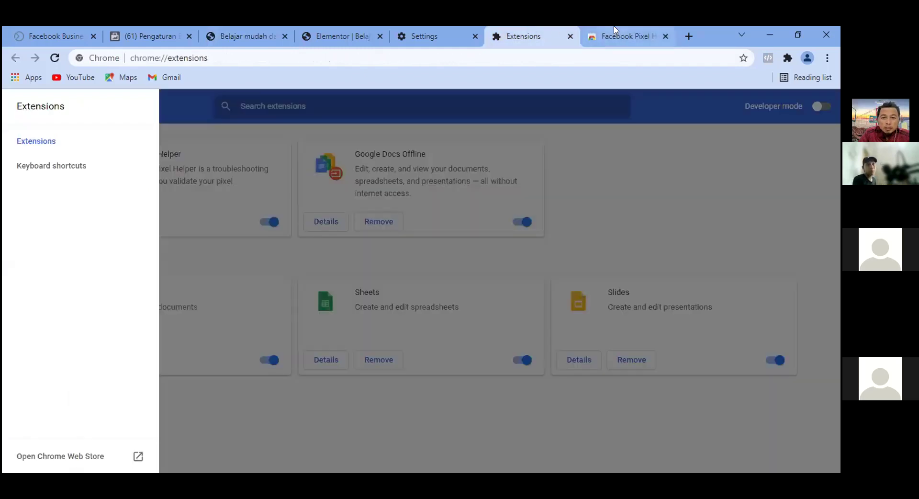
click(616, 30)
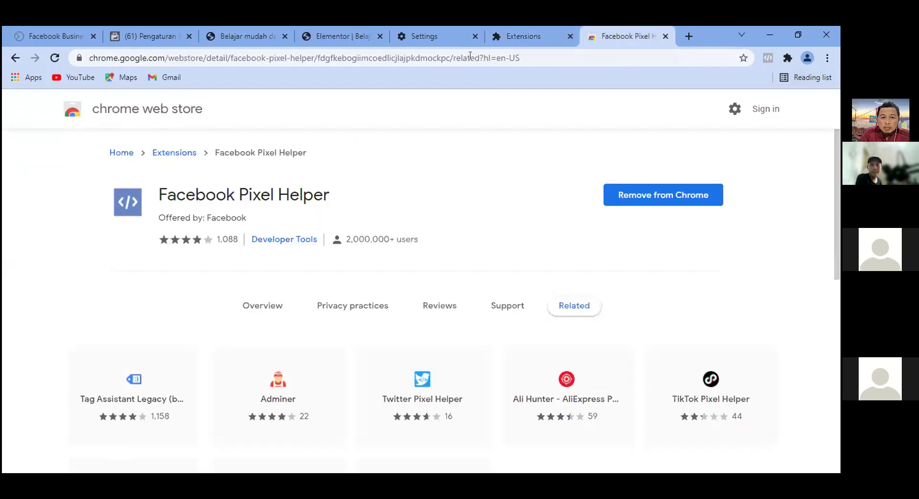
Confirm in Pixel Helper that the UMKM Go Online page fires Pixel Weekads and Pixel Pesendigital.id PageView.
click(240, 32)
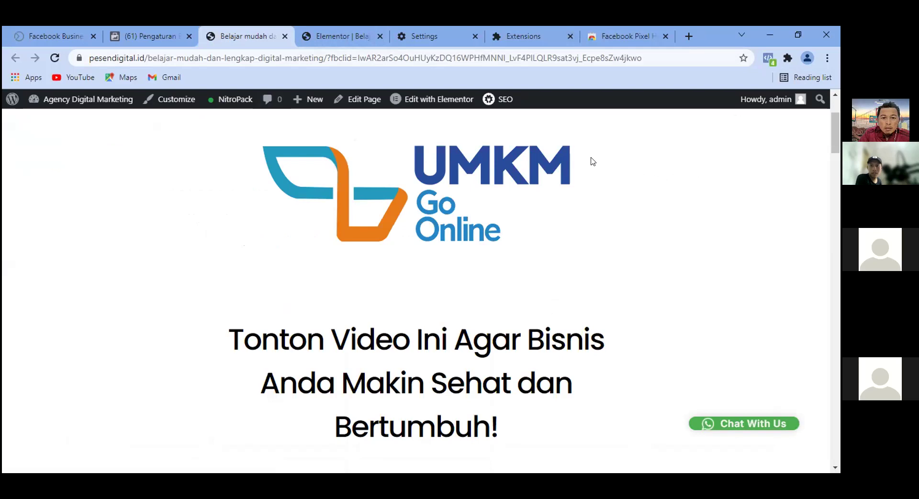
scroll(643, 213, down, 3)
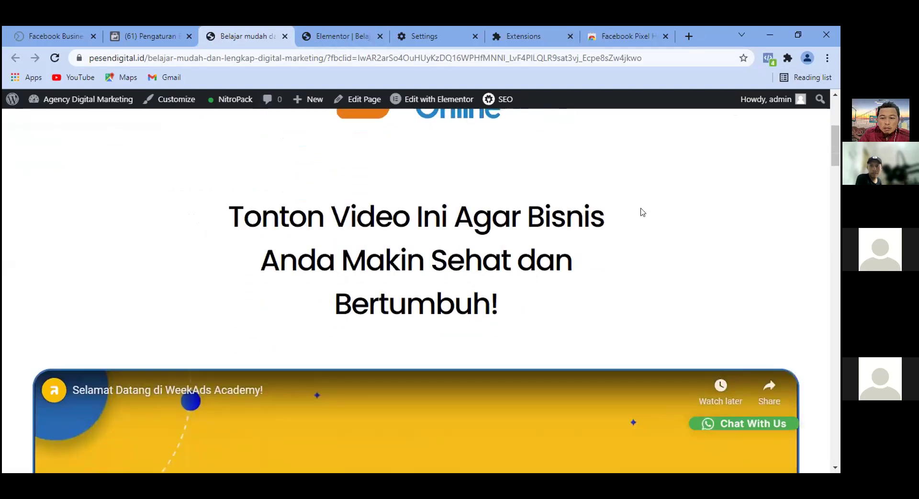
scroll(643, 213, up, 6)
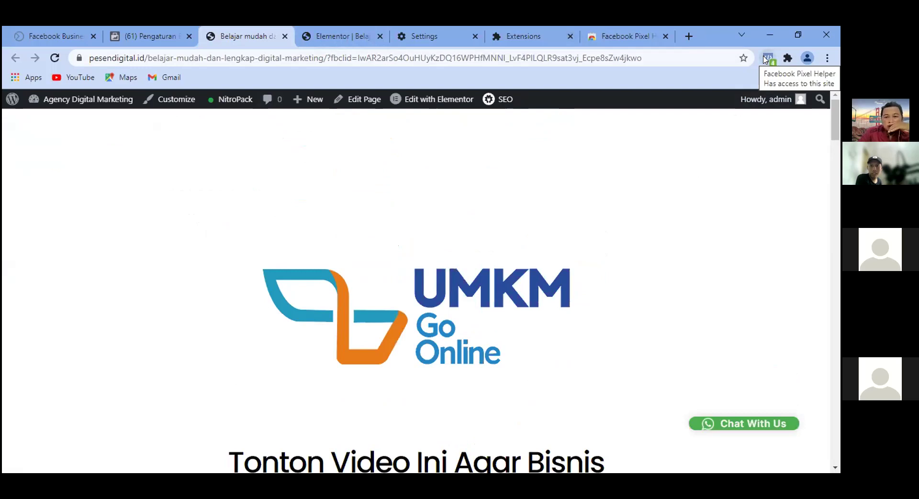
click(768, 58)
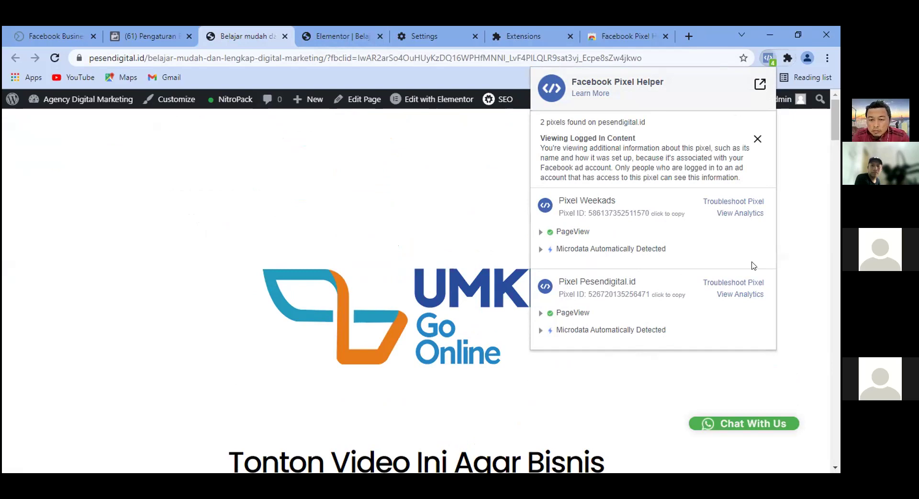
key(ctrl+plus)
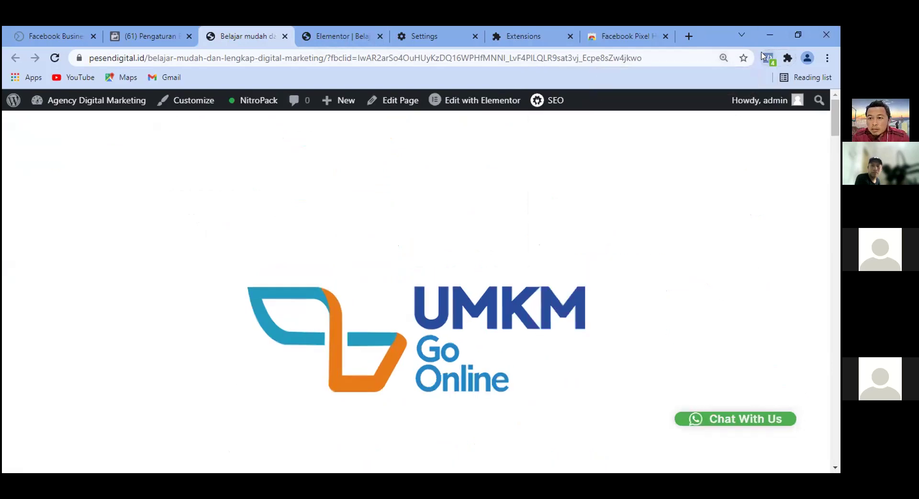
click(768, 57)
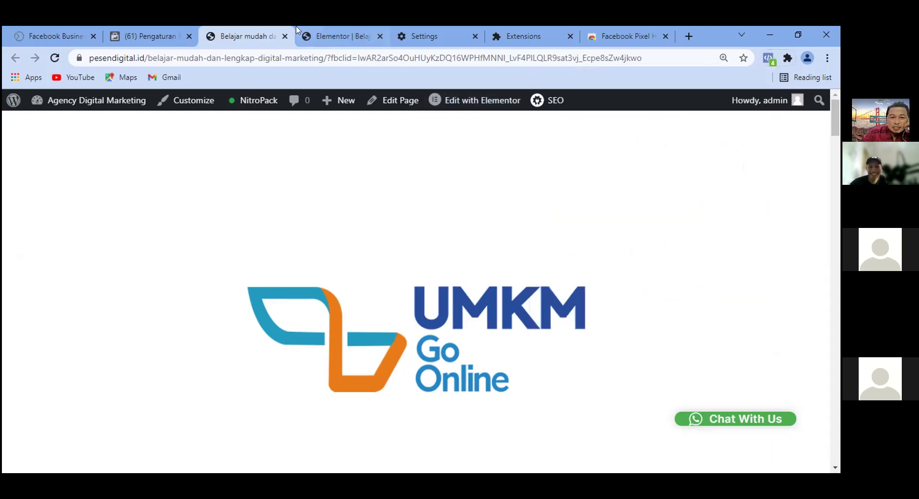
click(351, 29)
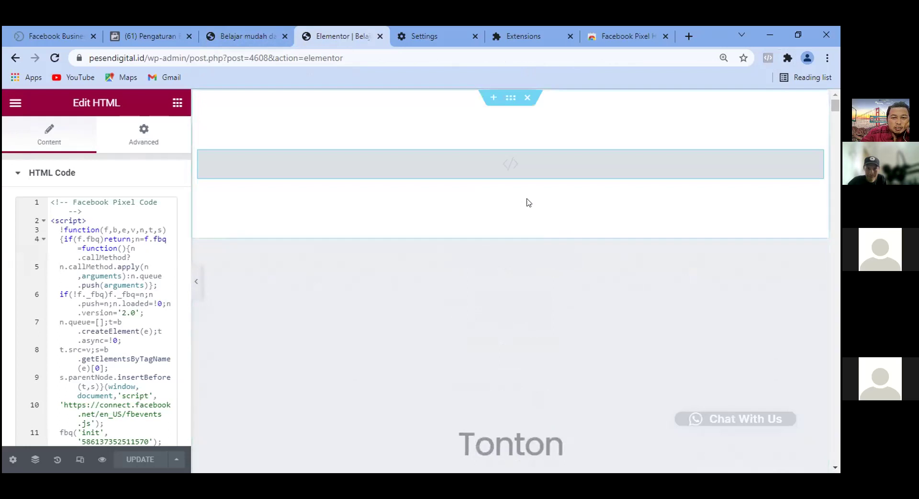
Inspect the pixel code in the top HTML widget's section, then go back to the Pengaturan Bisnis tab.
scroll(559, 148, down, 4)
scroll(559, 148, up, 4)
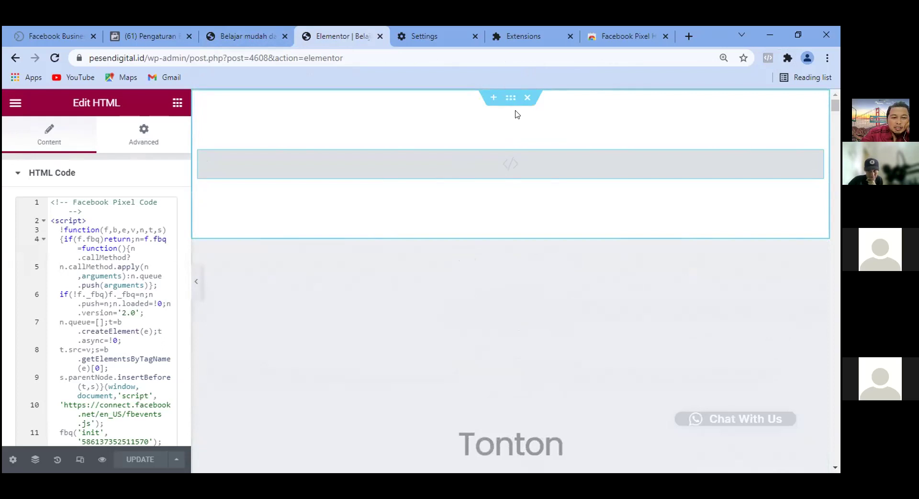
scroll(524, 149, down, 4)
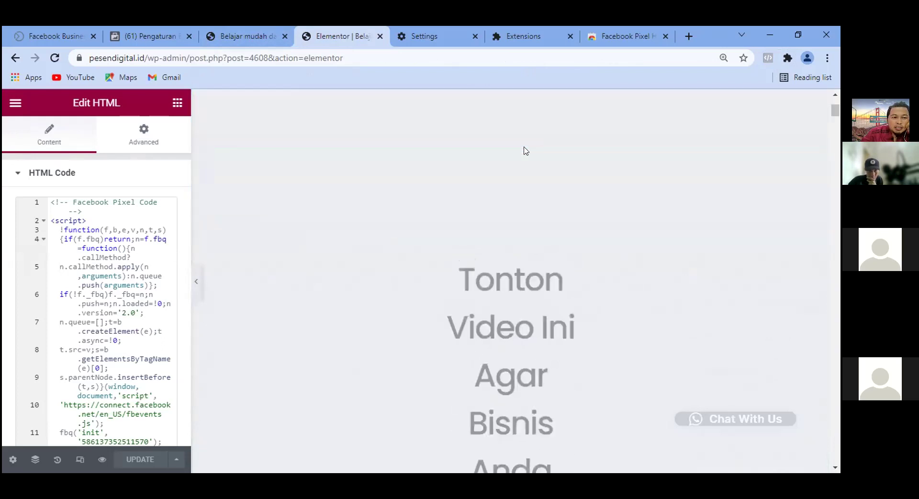
scroll(136, 270, down, 4)
scroll(544, 230, up, 4)
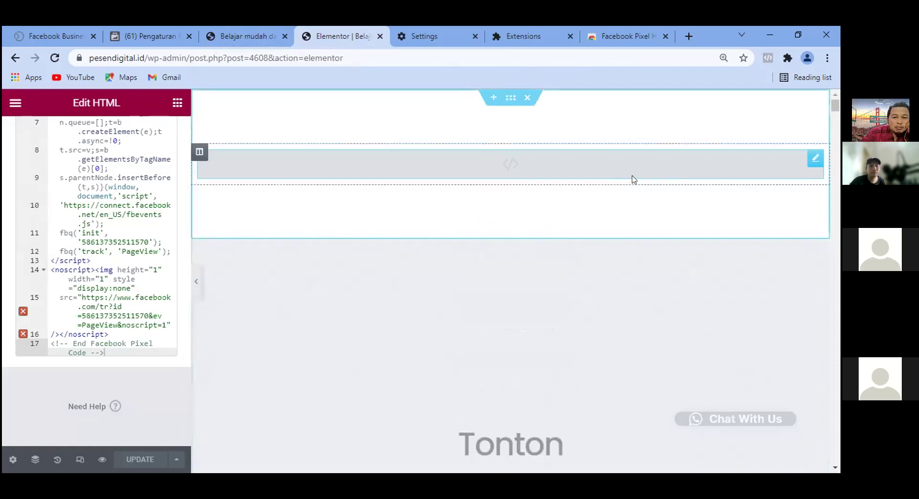
scroll(555, 201, down, 10)
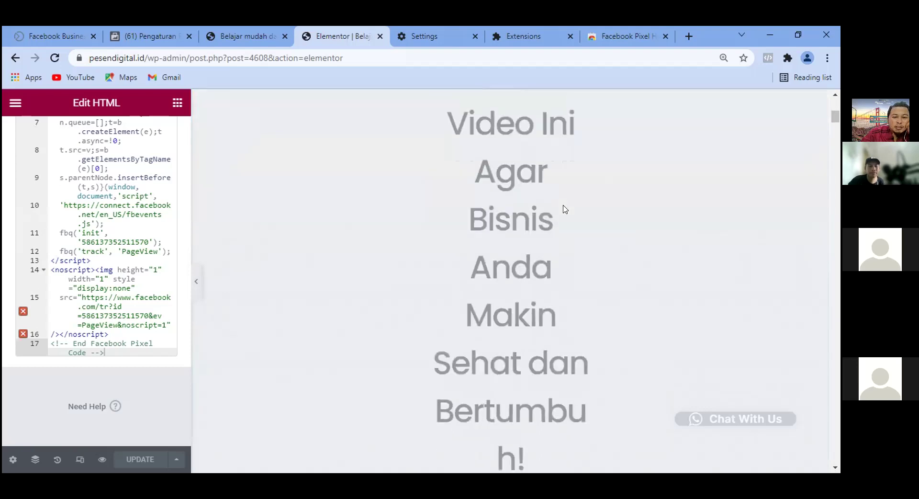
scroll(570, 216, up, 10)
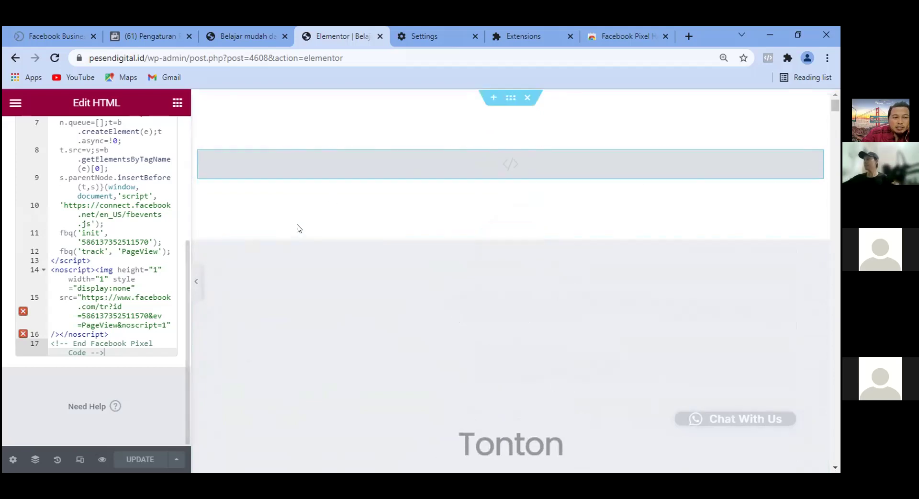
click(509, 99)
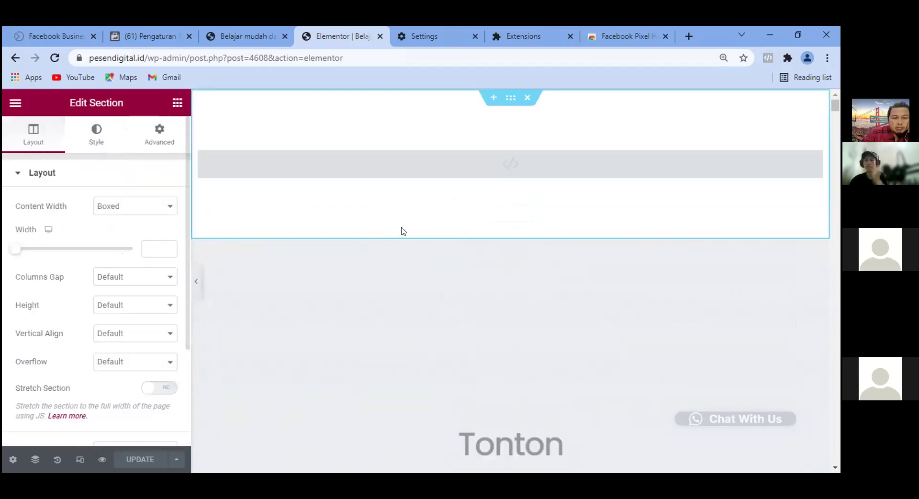
click(174, 42)
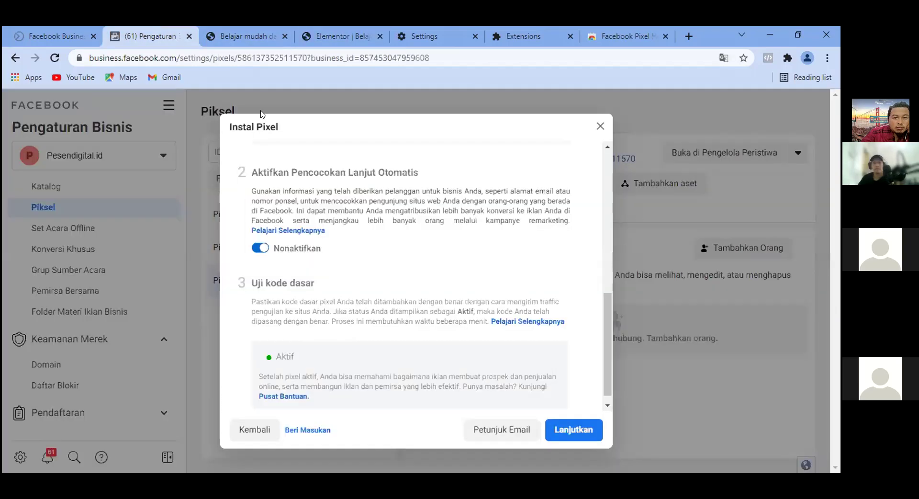
Continue past the active base code test, choose Gunakan Alat Penyiapan Peristiwa Facebook, then cancel it.
scroll(536, 316, down, 1)
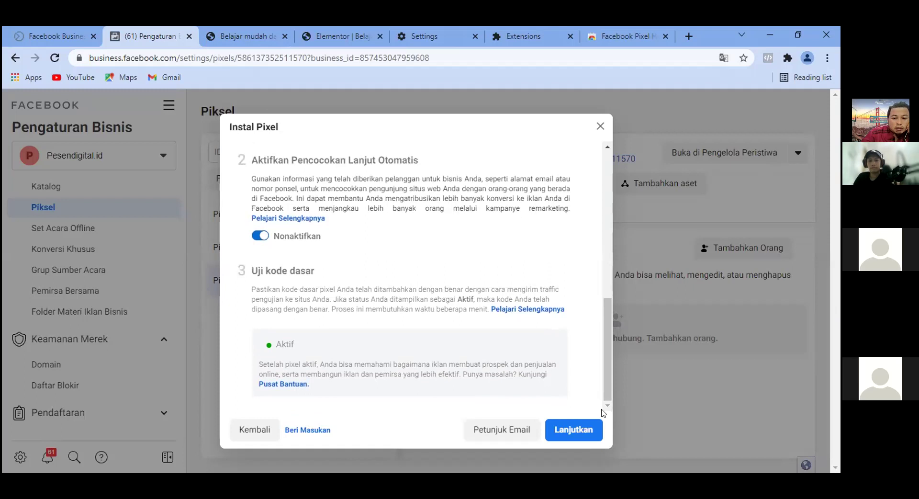
click(558, 433)
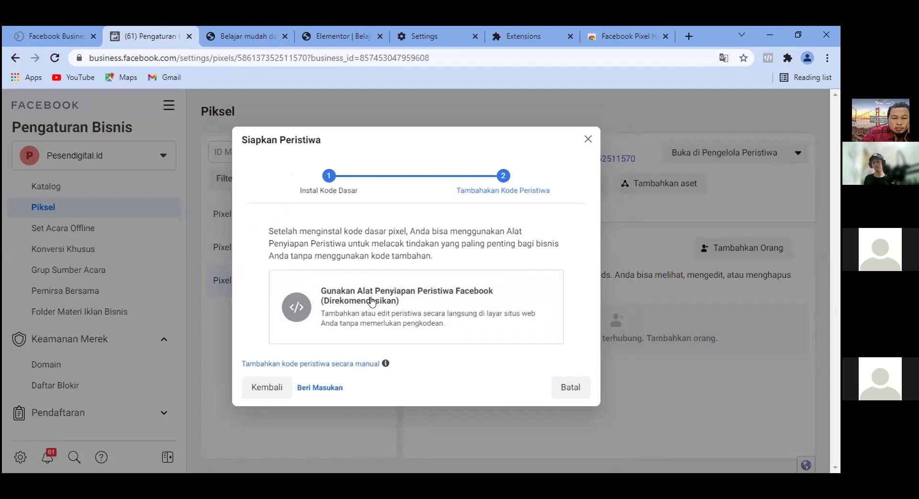
click(392, 290)
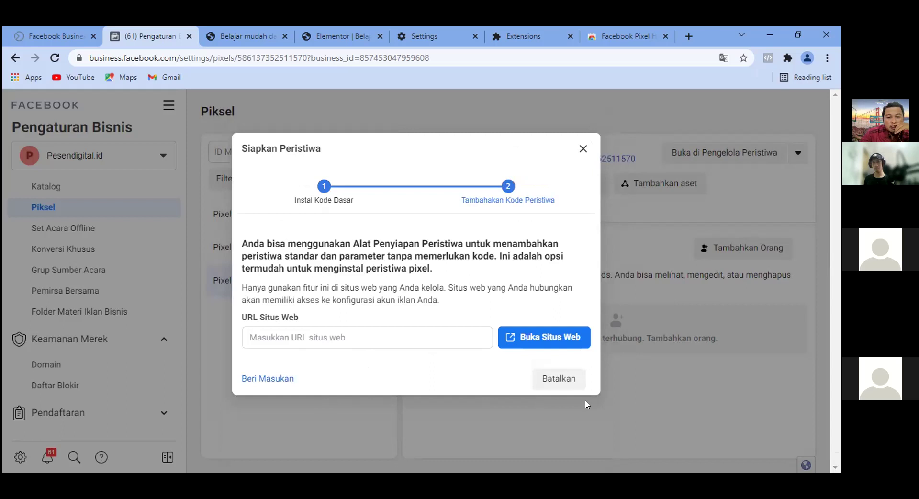
click(559, 380)
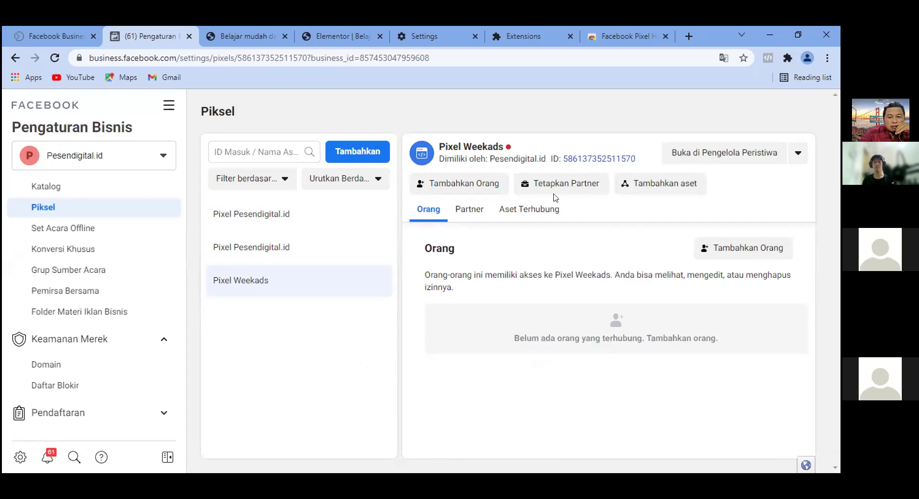
Go to Pengelola Peristiwa through the Semua Fitur menu for Pixel Weekads.
mouse_move(510, 150)
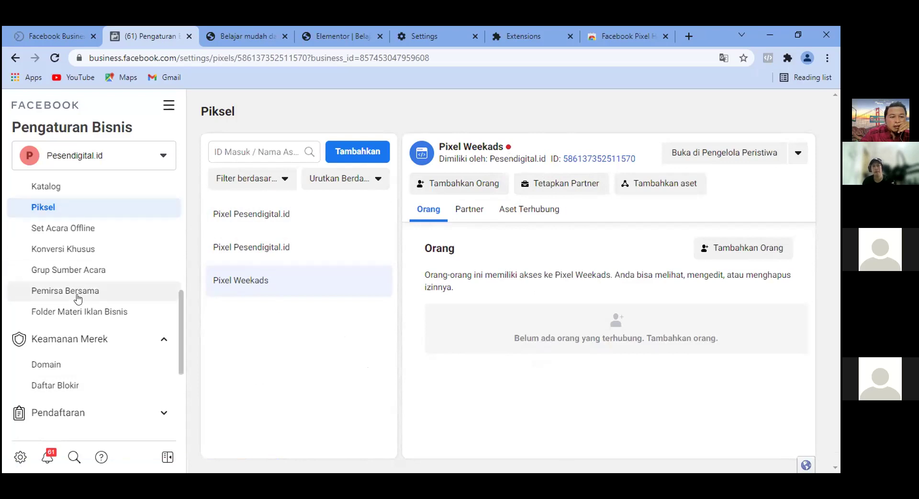
scroll(86, 297, down, 3)
scroll(85, 305, up, 8)
scroll(85, 306, up, 2)
scroll(82, 307, down, 8)
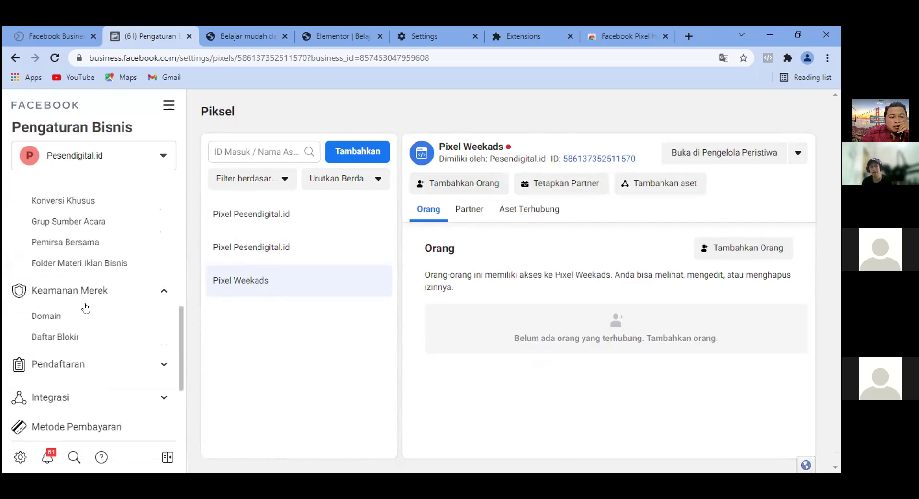
scroll(64, 206, up, 1)
scroll(65, 206, up, 3)
click(168, 104)
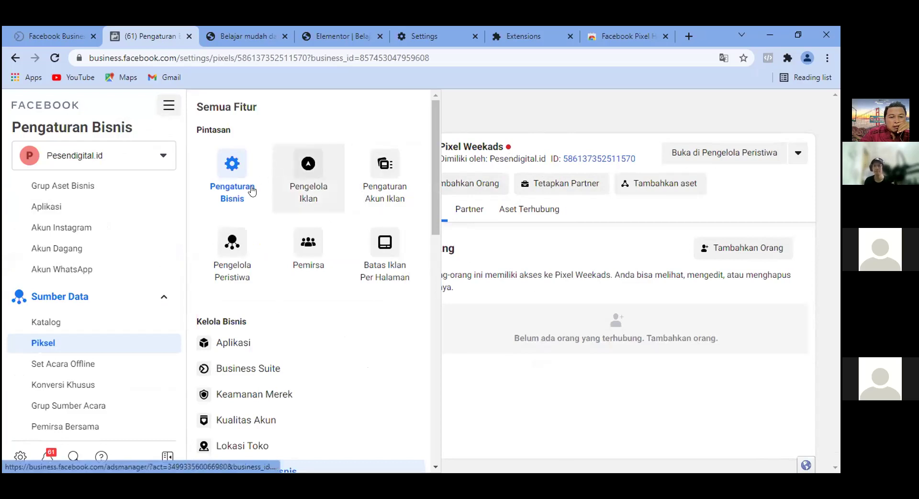
click(239, 235)
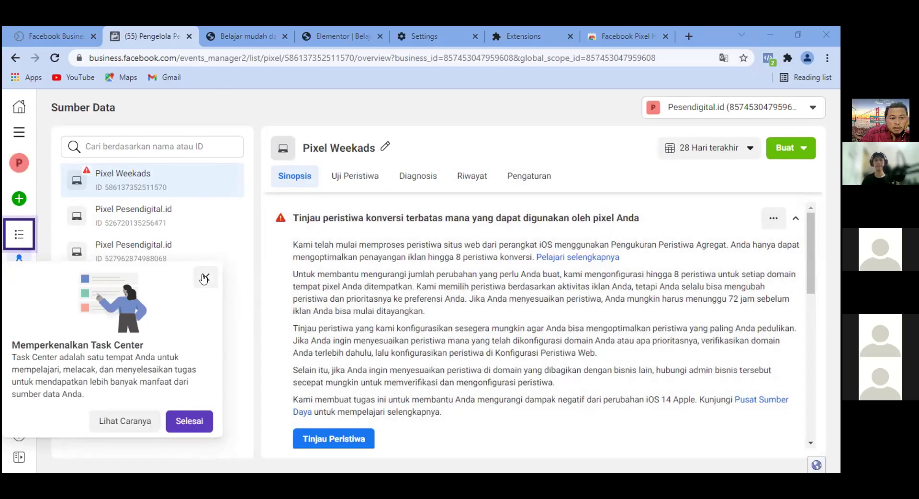
Dismiss Task Center and open the Pengukuran Peristiwa Agregat tab's web event configuration.
click(223, 435)
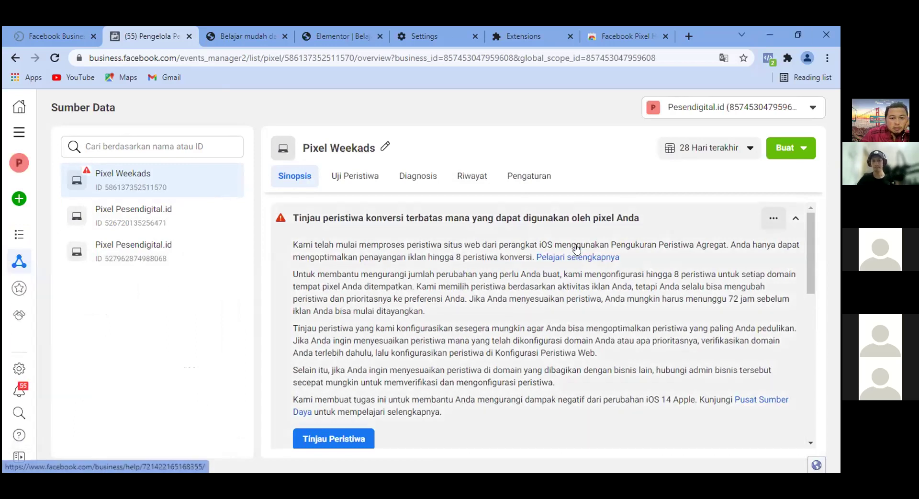
scroll(673, 230, down, 1)
scroll(674, 230, down, 2)
scroll(589, 293, up, 3)
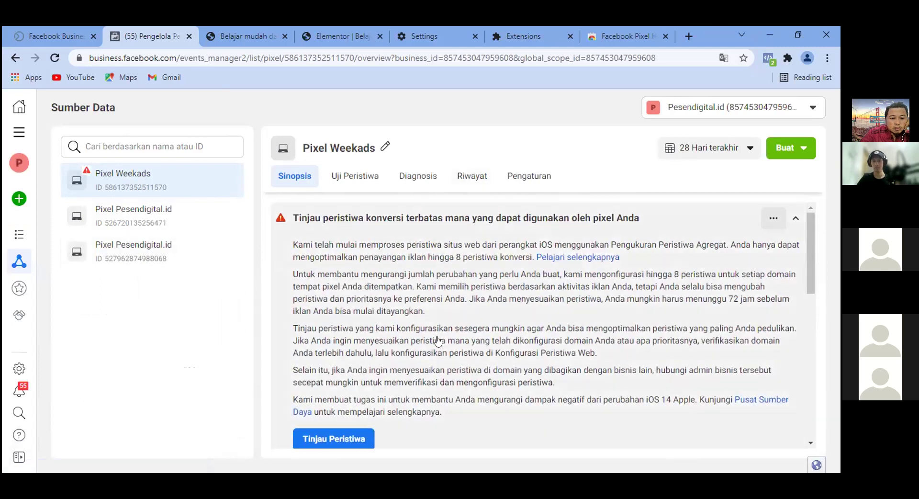
scroll(550, 299, down, 4)
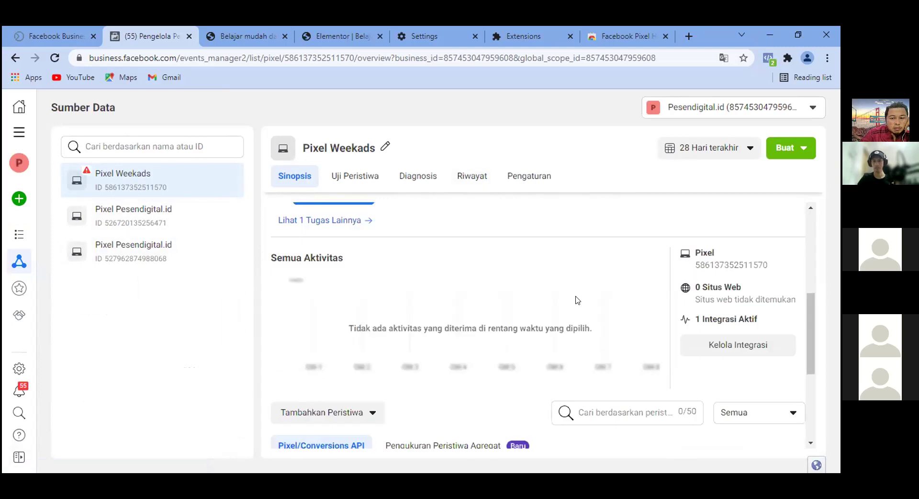
scroll(578, 300, down, 2)
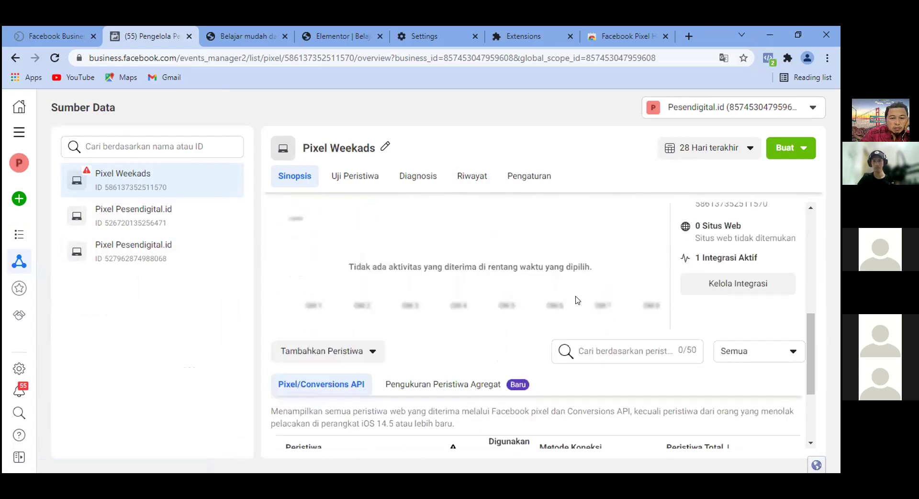
click(454, 380)
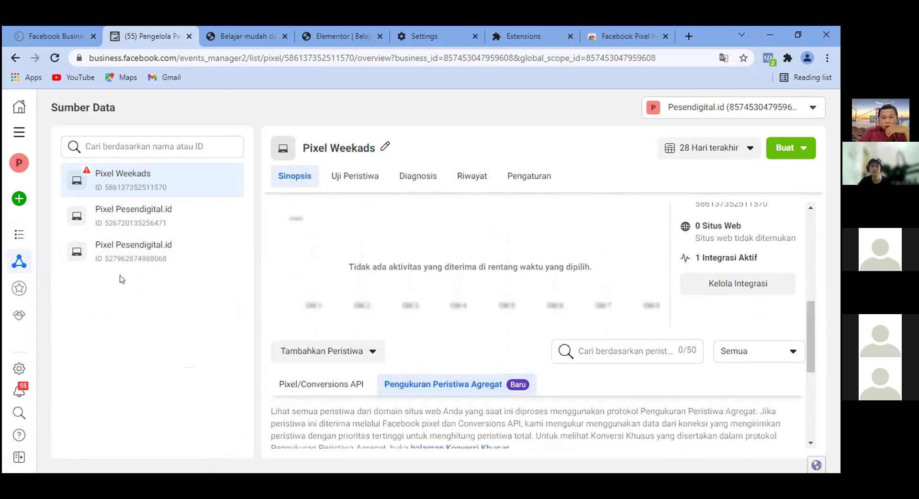
scroll(615, 346, down, 5)
scroll(616, 347, up, 4)
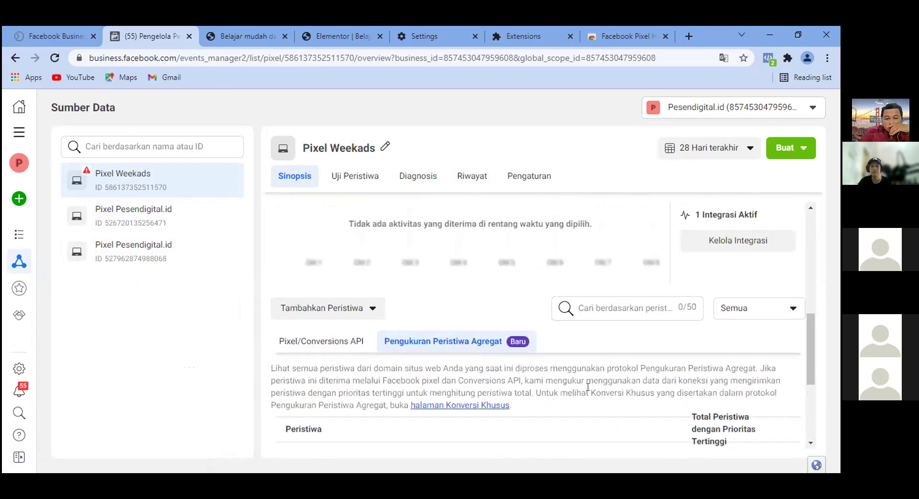
scroll(588, 387, down, 1)
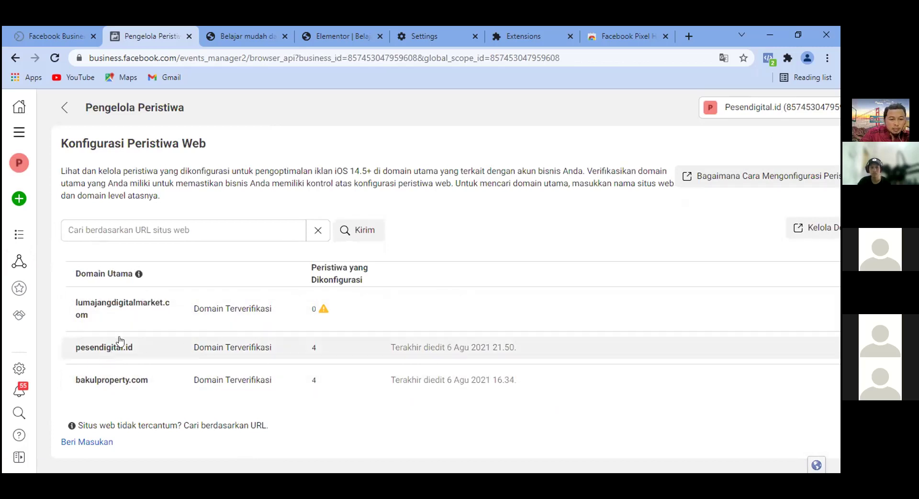
Expand the pesendigital.id domain and choose Kelola Peristiwa to edit its events.
click(116, 346)
scroll(669, 261, down, 3)
scroll(669, 261, up, 2)
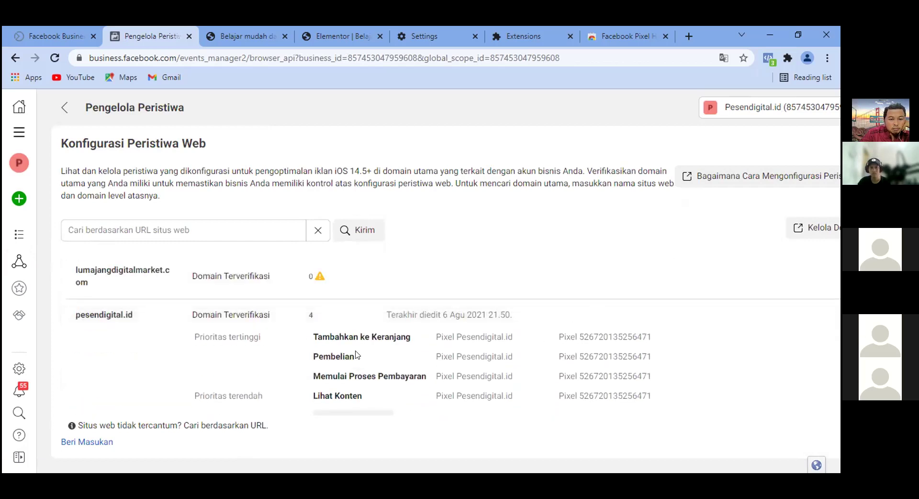
scroll(391, 332, down, 1)
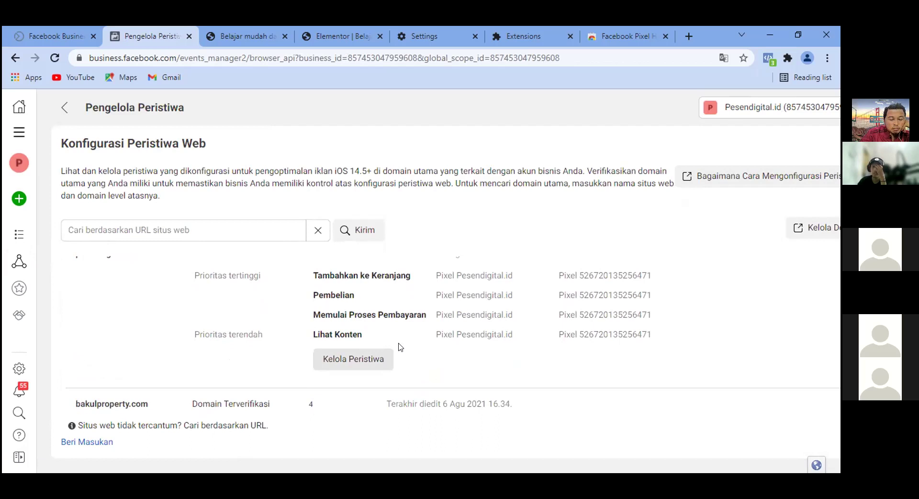
scroll(400, 345, up, 1)
scroll(459, 316, down, 1)
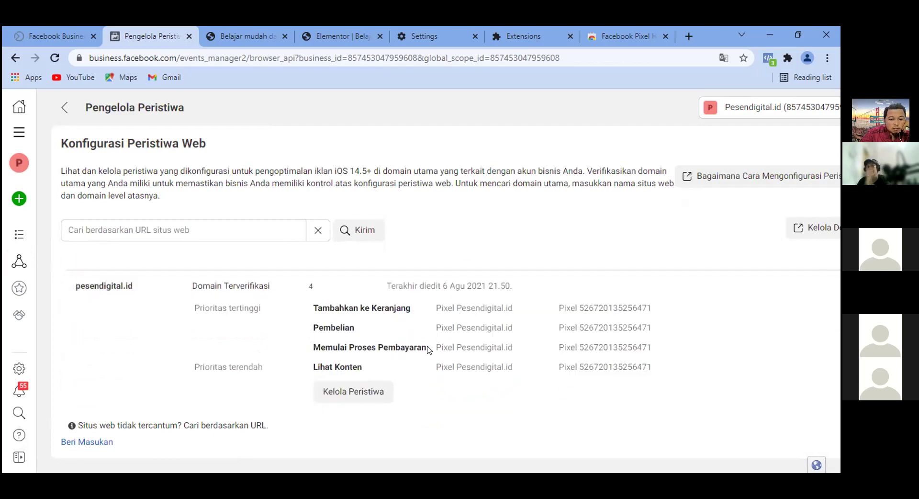
scroll(352, 378, down, 1)
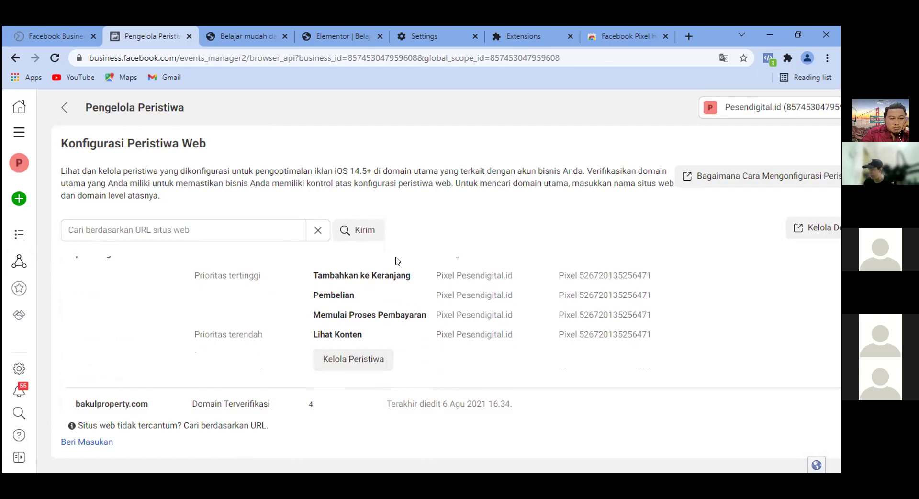
click(361, 365)
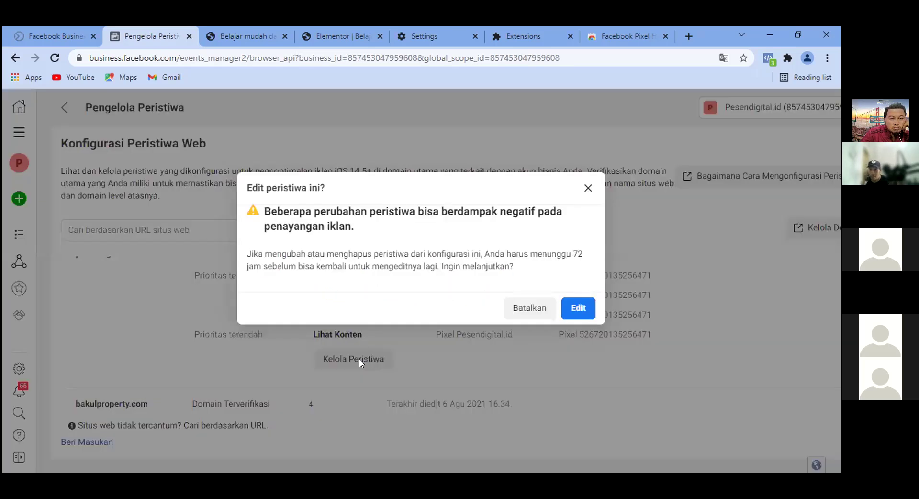
Confirm Edit to load the pesendigital.id Edit Konfigurasi Peristiwa Web page.
click(584, 312)
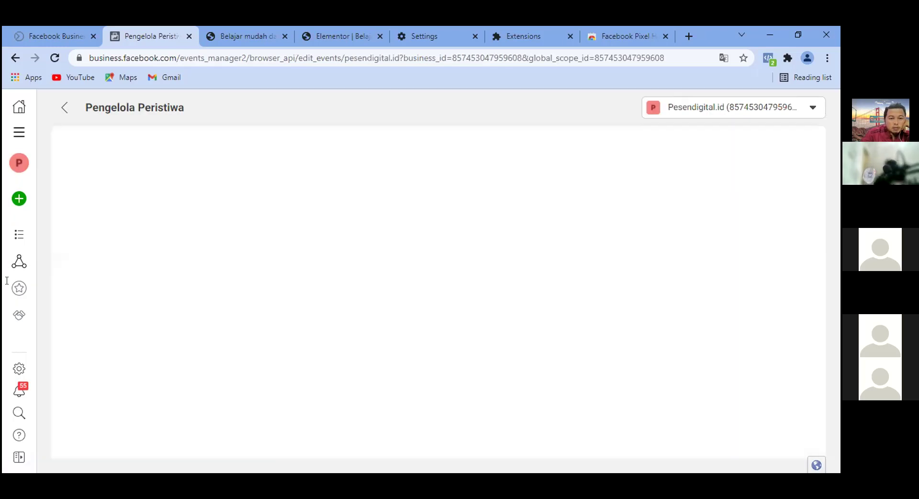
scroll(492, 236, down, 2)
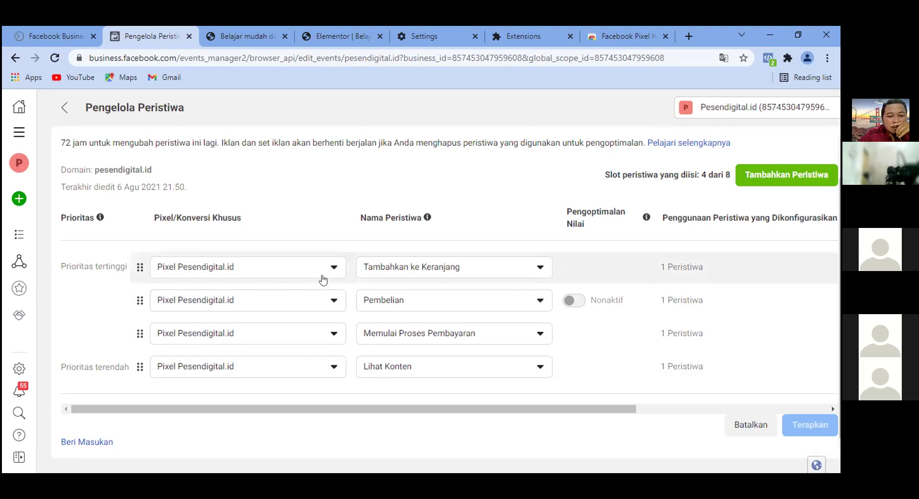
Add a new event slot and drag it to top priority.
click(335, 267)
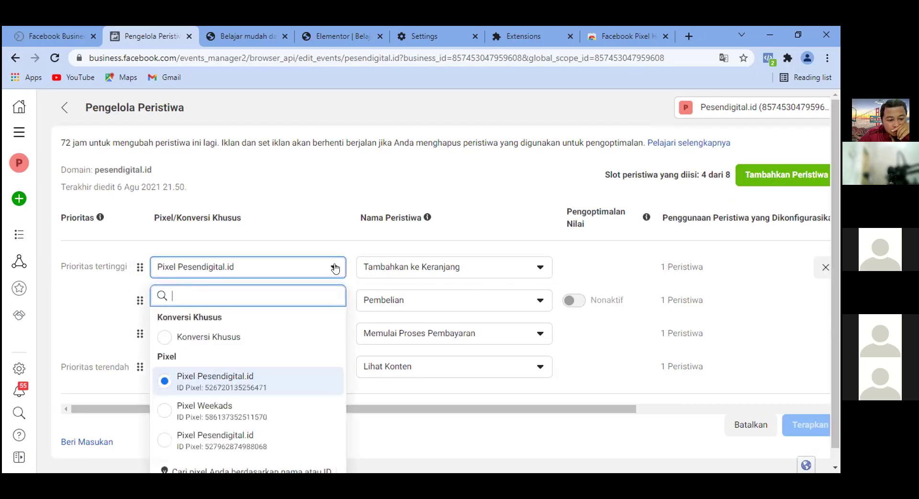
click(334, 268)
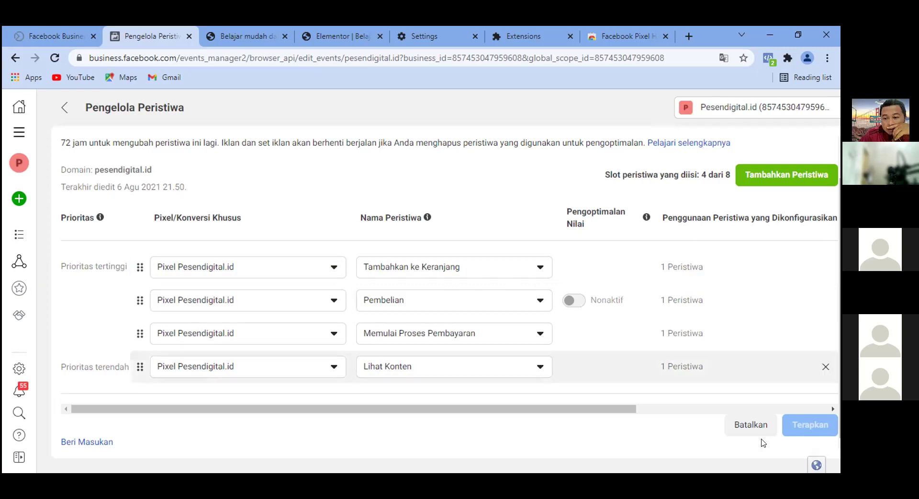
click(792, 176)
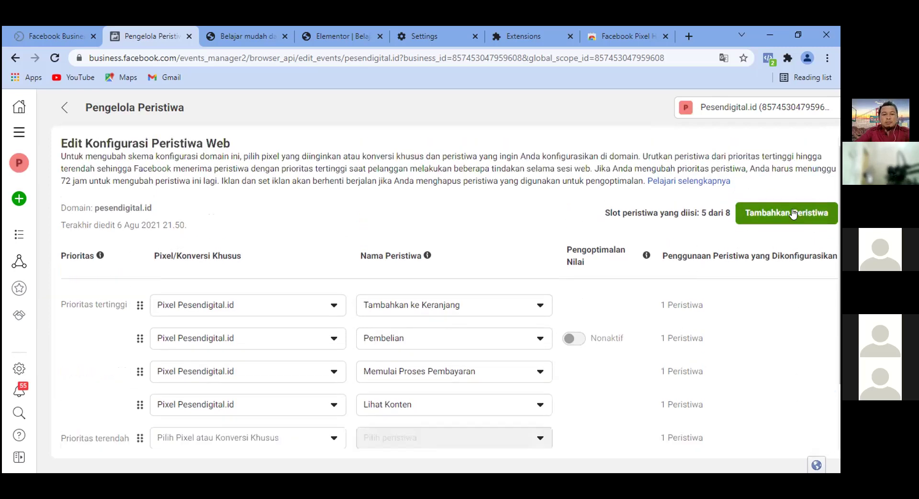
scroll(501, 250, down, 1)
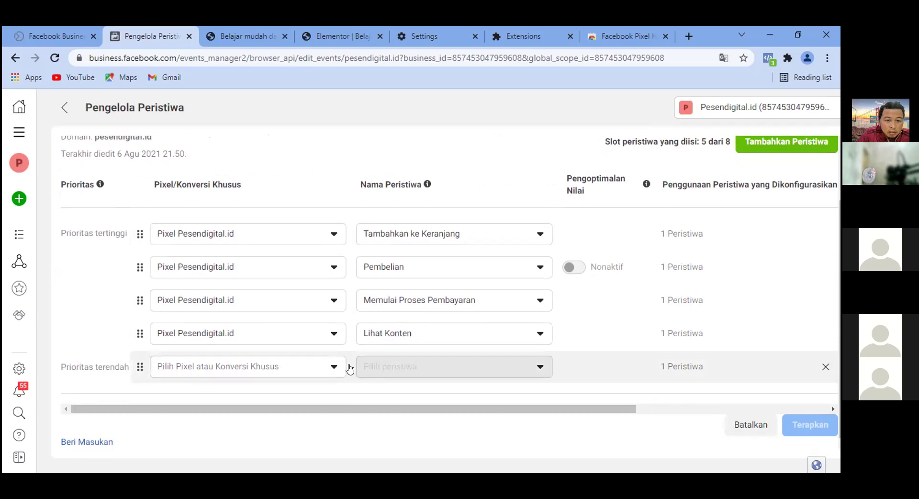
drag(140, 368, 134, 228)
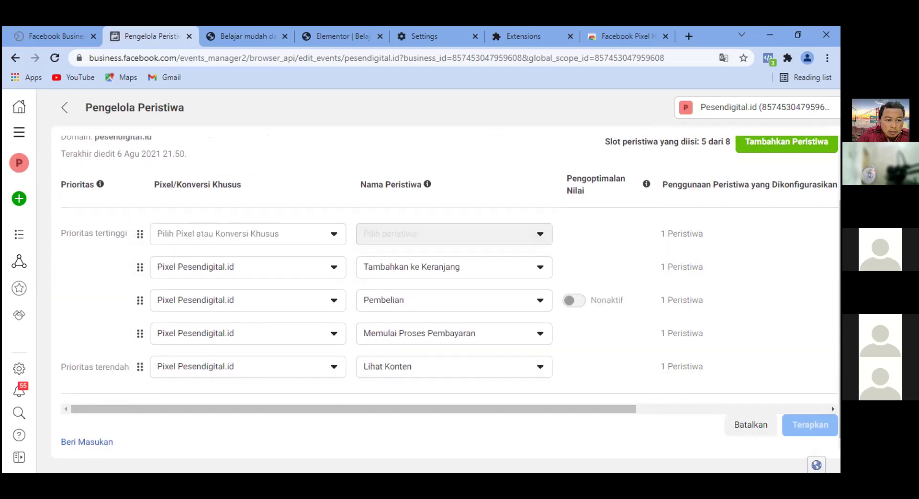
Set the top slot to Pixel Weekads with the Tambahkan ke Keranjang event.
click(334, 233)
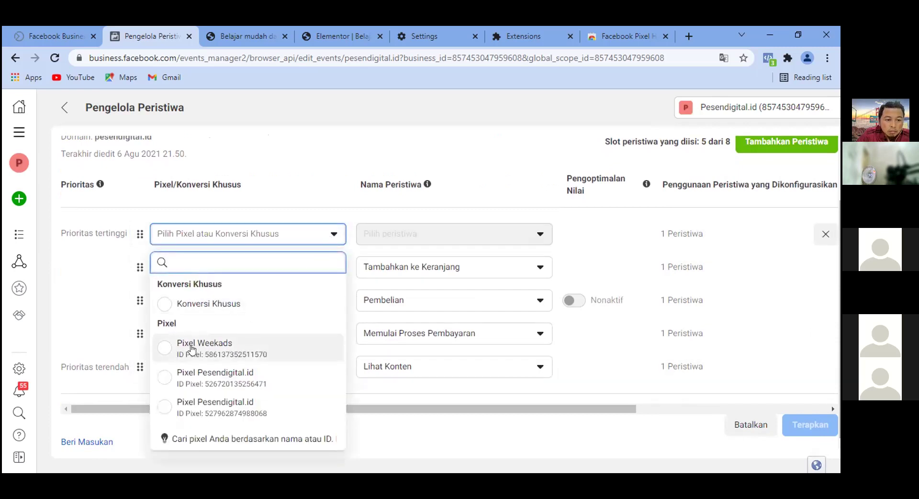
click(225, 347)
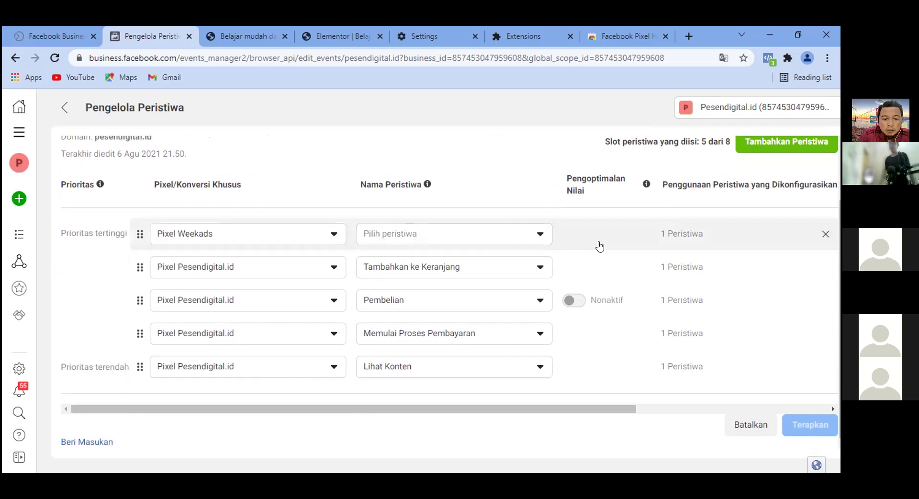
click(533, 237)
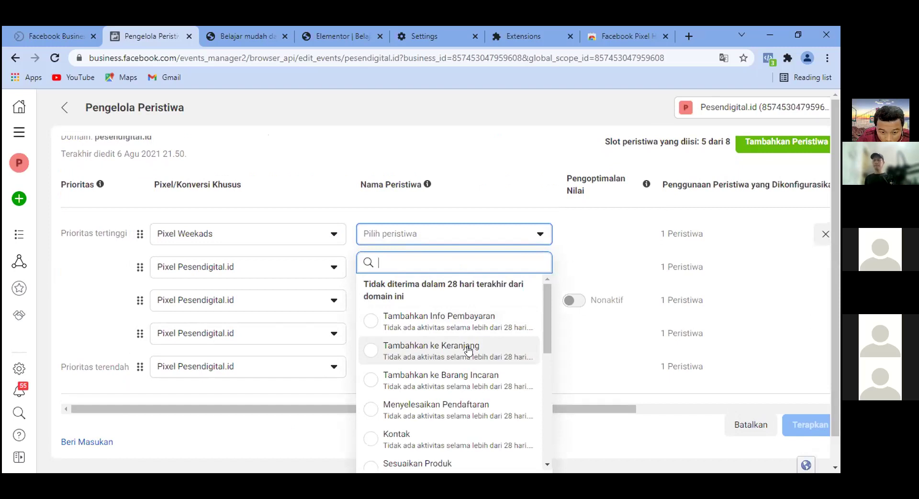
scroll(462, 352, down, 1)
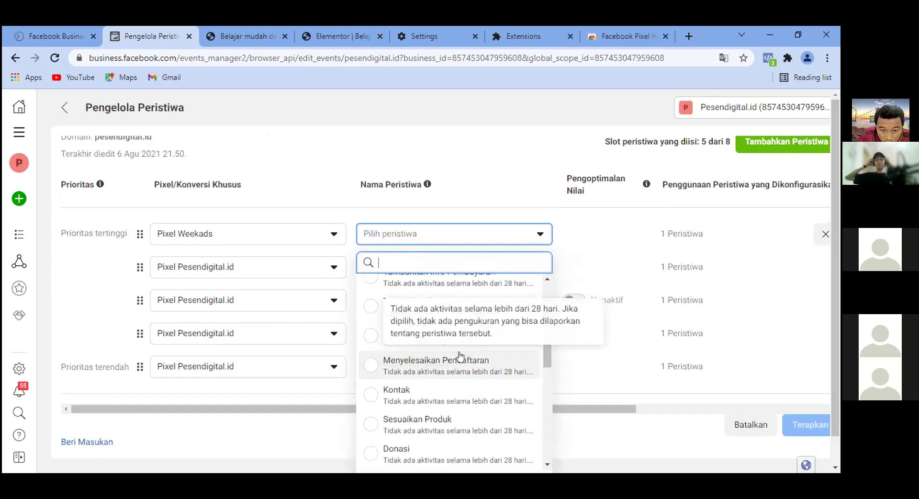
scroll(460, 384, up, 1)
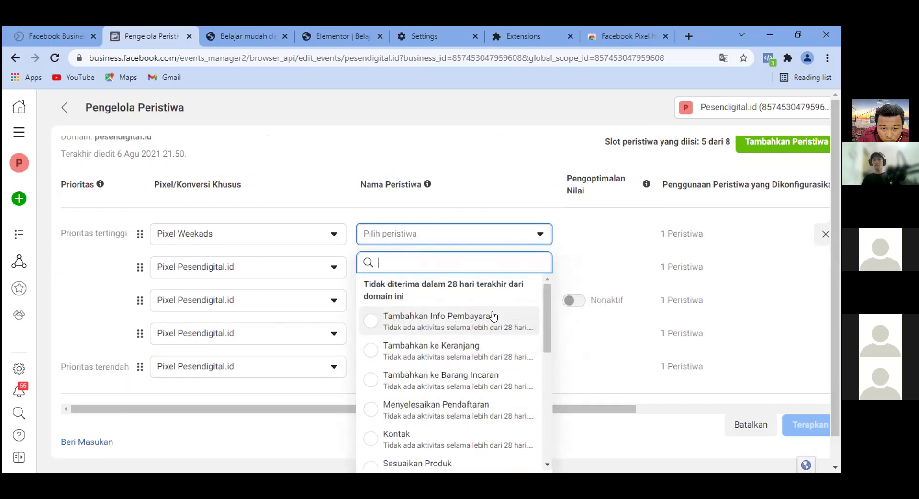
click(410, 354)
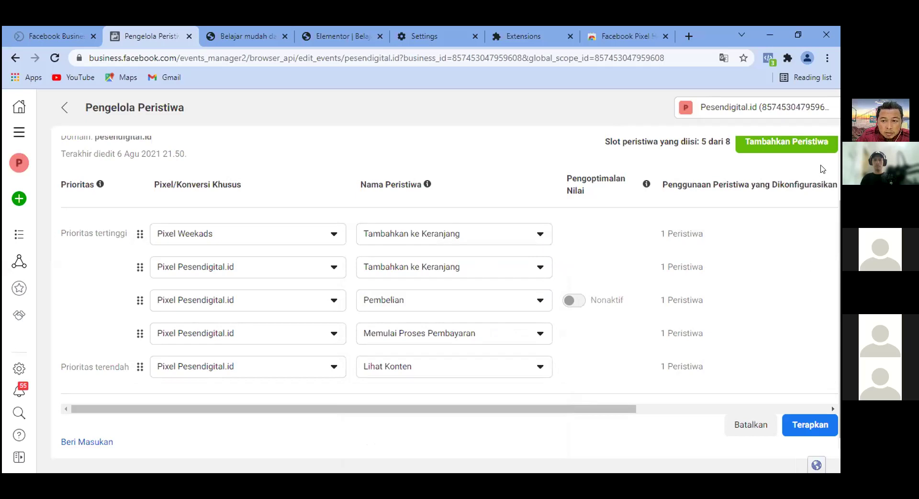
Add a Pixel Weekads Pembelian event and drag it to top priority.
click(776, 145)
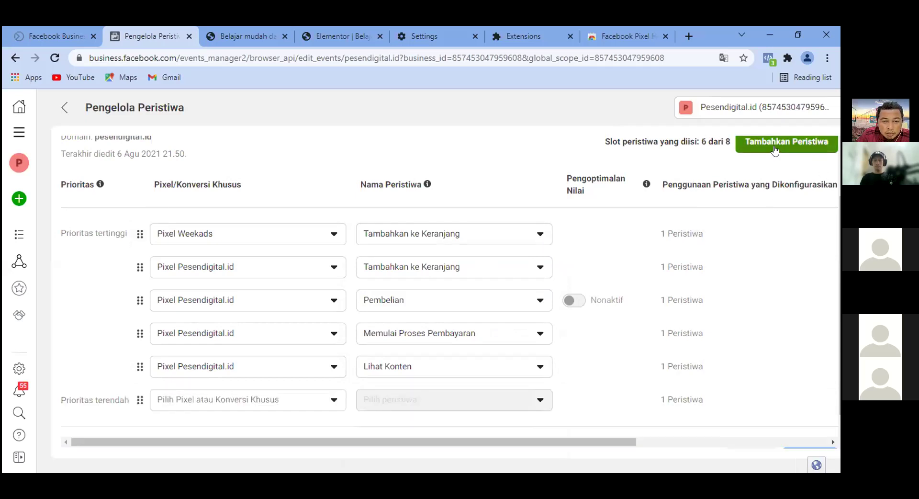
drag(140, 402, 143, 262)
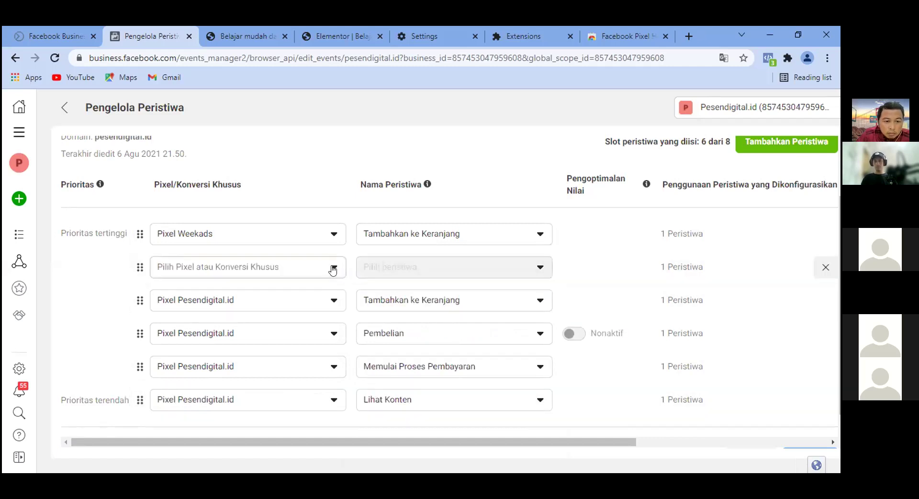
click(332, 267)
click(213, 386)
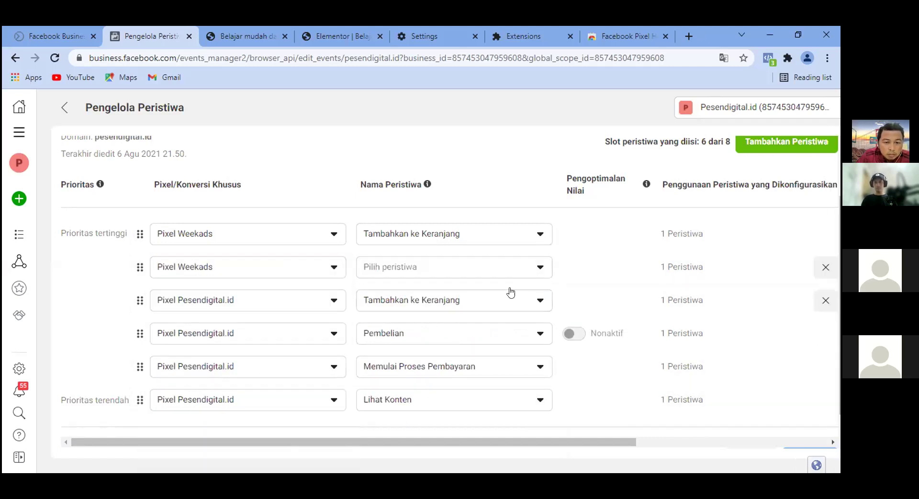
click(539, 266)
scroll(487, 356, down, 2)
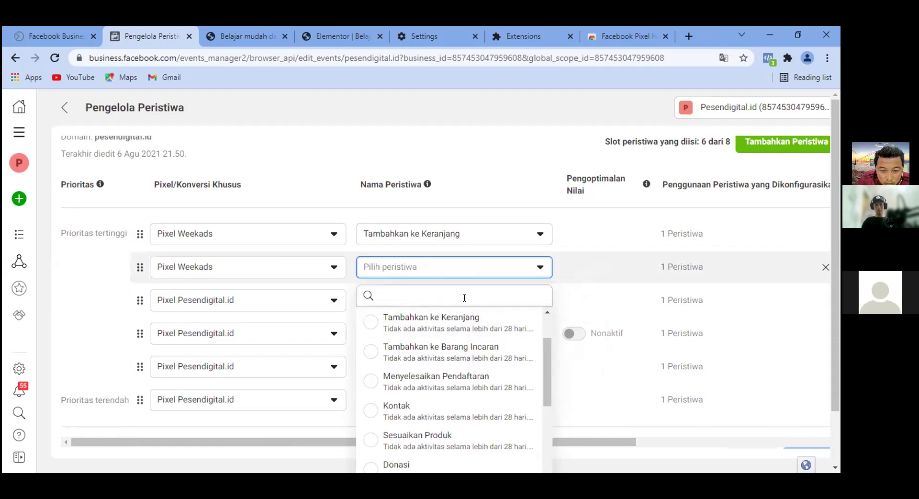
text(pembelian)
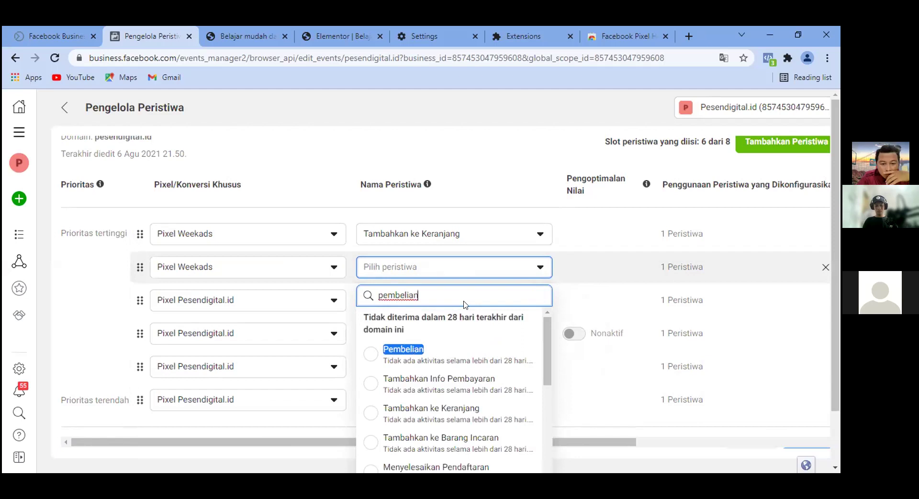
click(400, 356)
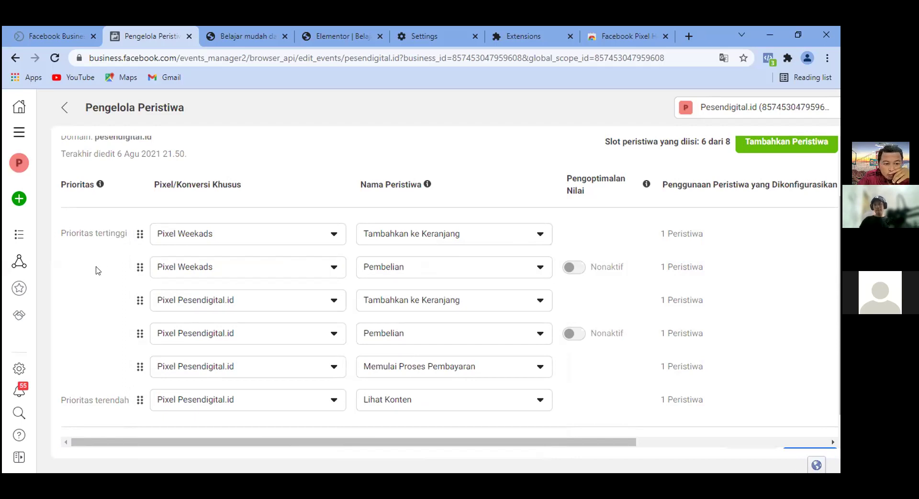
drag(140, 270, 138, 230)
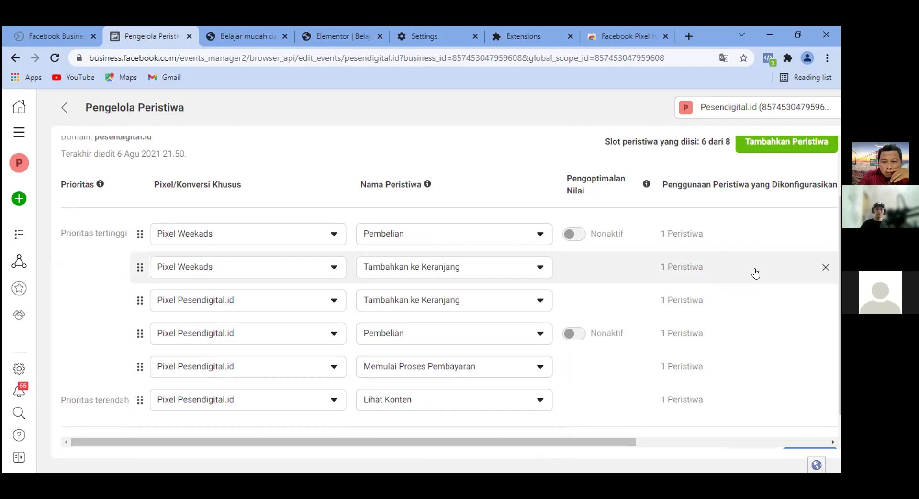
Add a Pixel Weekads Lihat Konten event in the third priority slot.
click(786, 143)
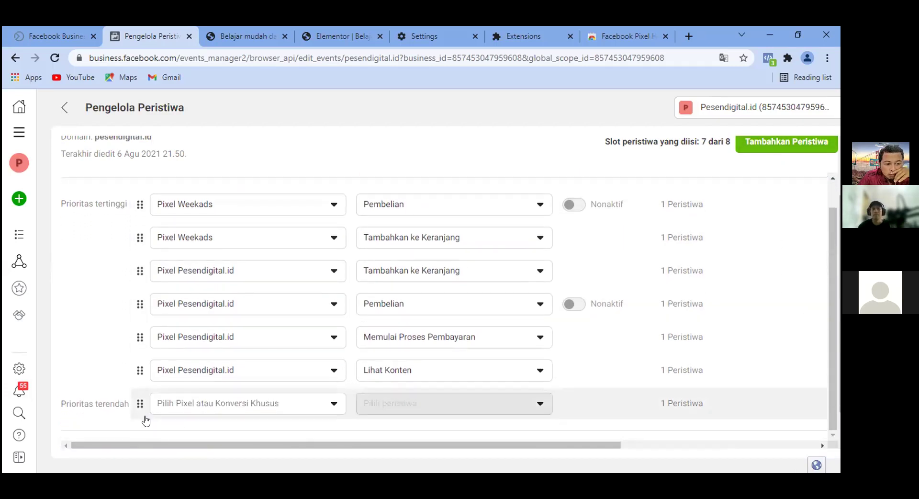
drag(143, 252, 175, 268)
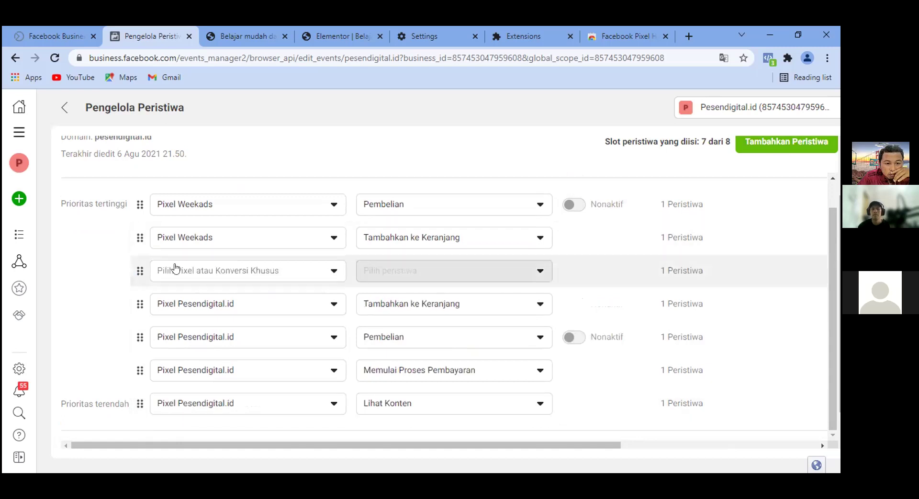
click(331, 271)
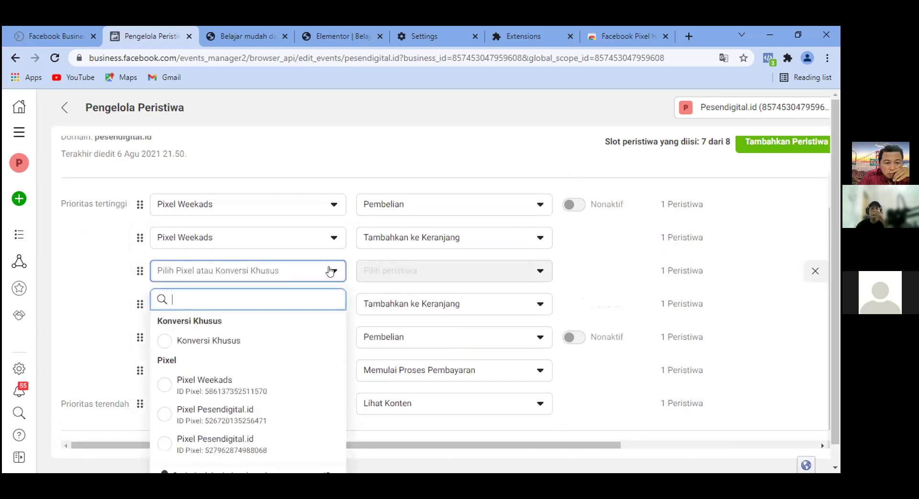
click(232, 380)
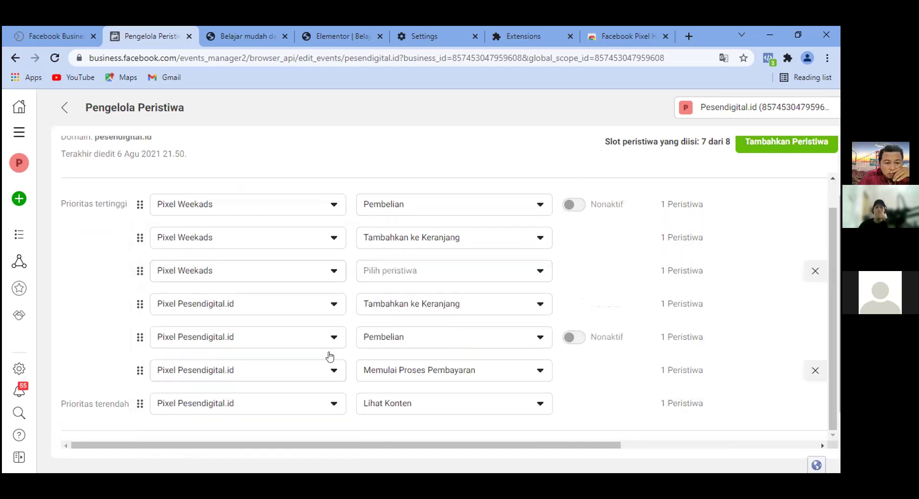
click(538, 272)
text(lihat)
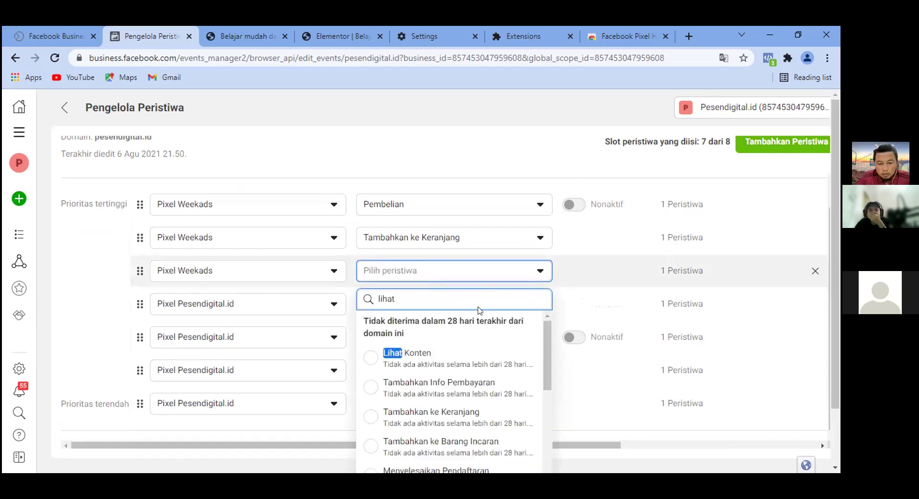
click(415, 353)
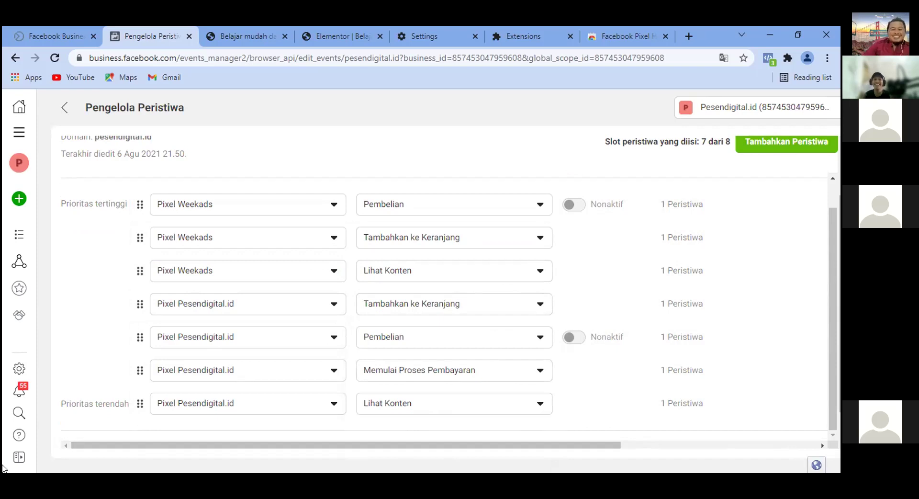
mouse_move(5, 468)
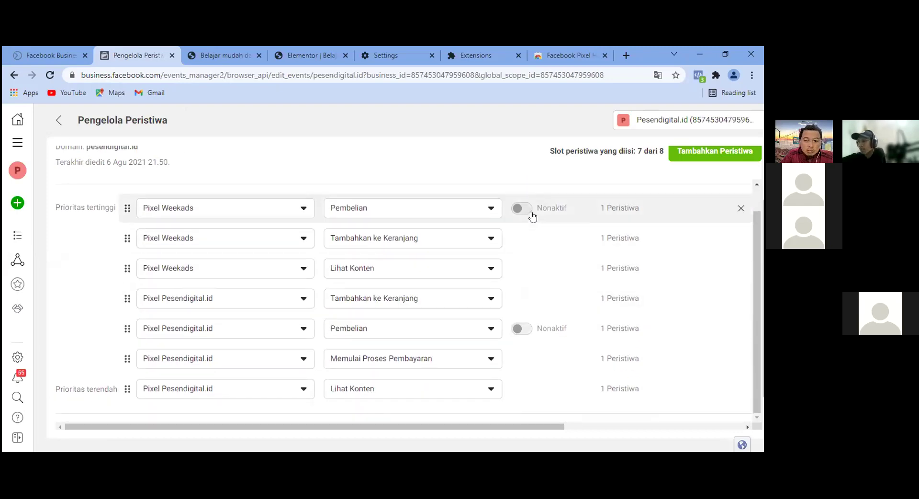
scroll(530, 215, up, 1)
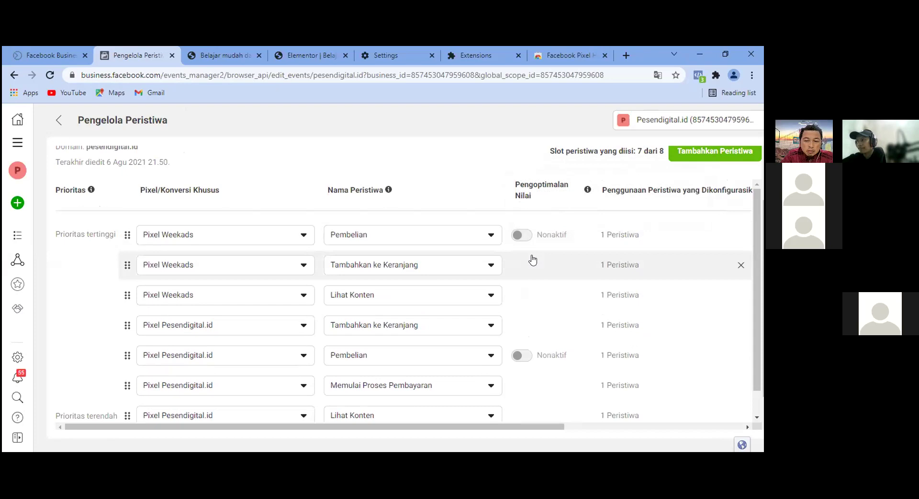
scroll(241, 348, down, 1)
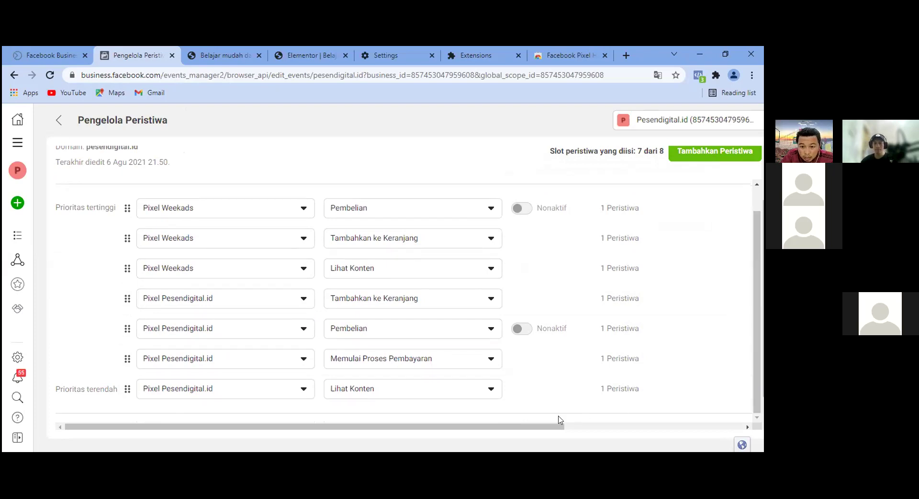
drag(544, 428, 364, 387)
scroll(258, 259, up, 1)
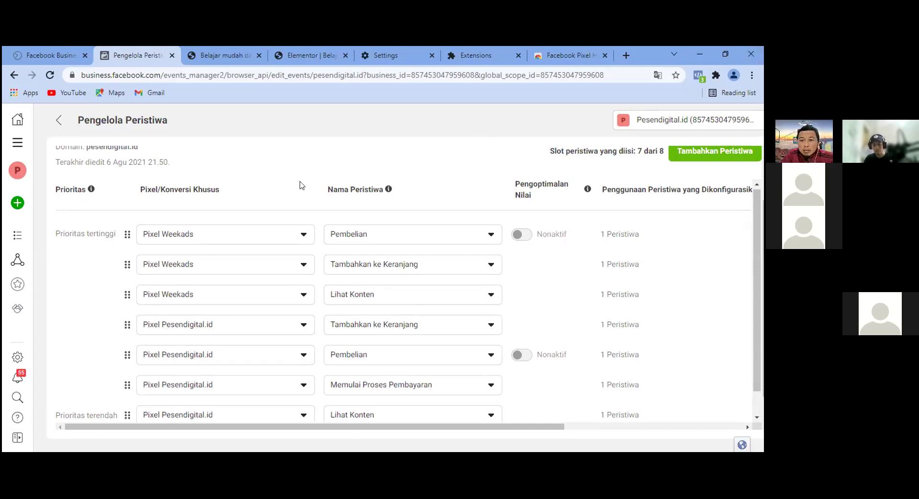
scroll(191, 199, down, 1)
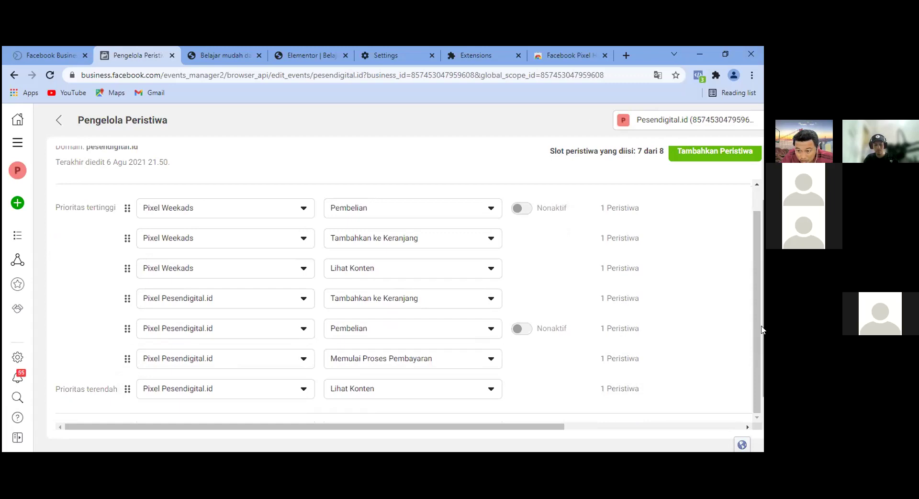
scroll(699, 165, up, 3)
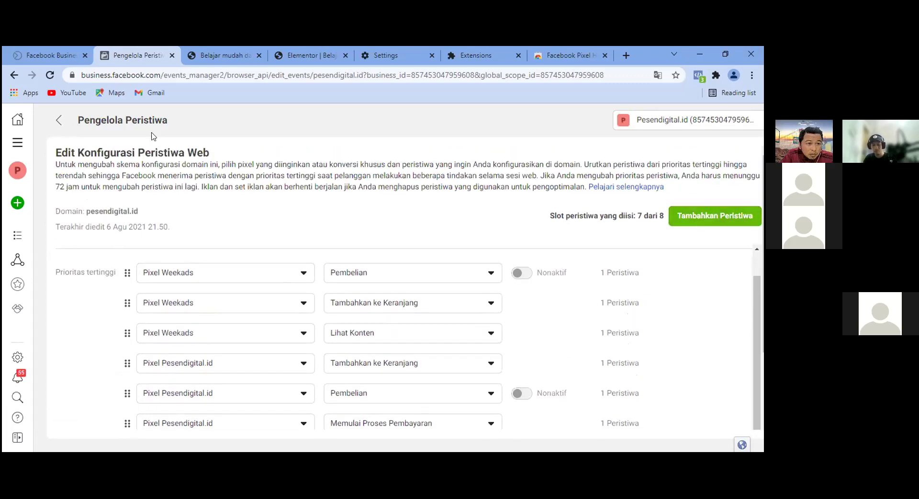
scroll(308, 267, down, 2)
Apply the seven-event configuration, confirm 'Ya, saya mengonfirmasi perubahan ini', and dismiss the success message.
click(733, 409)
click(728, 408)
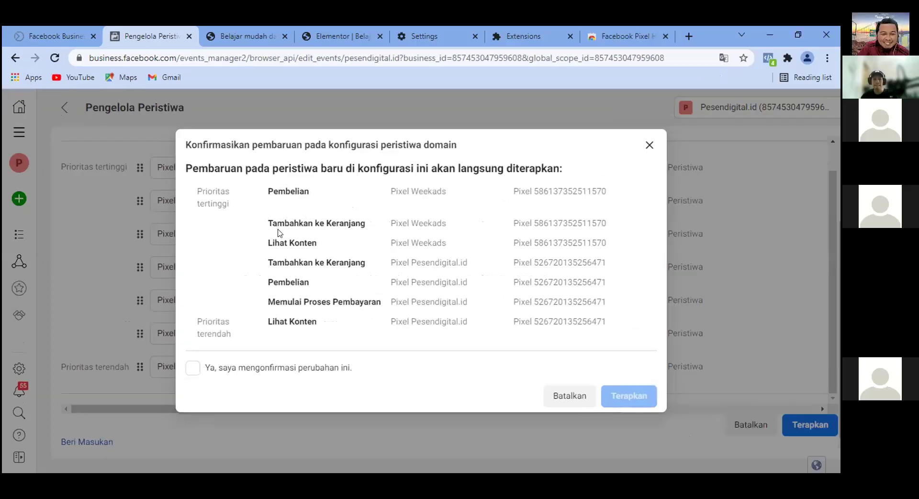
click(188, 367)
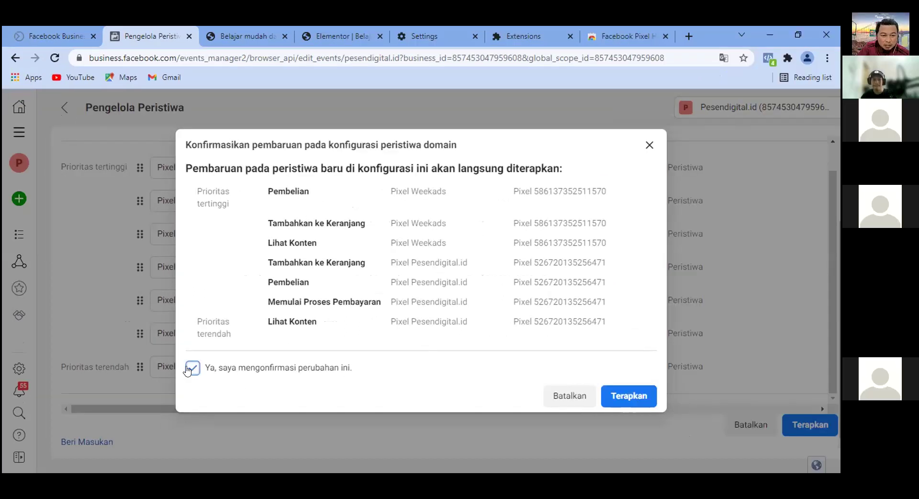
click(631, 398)
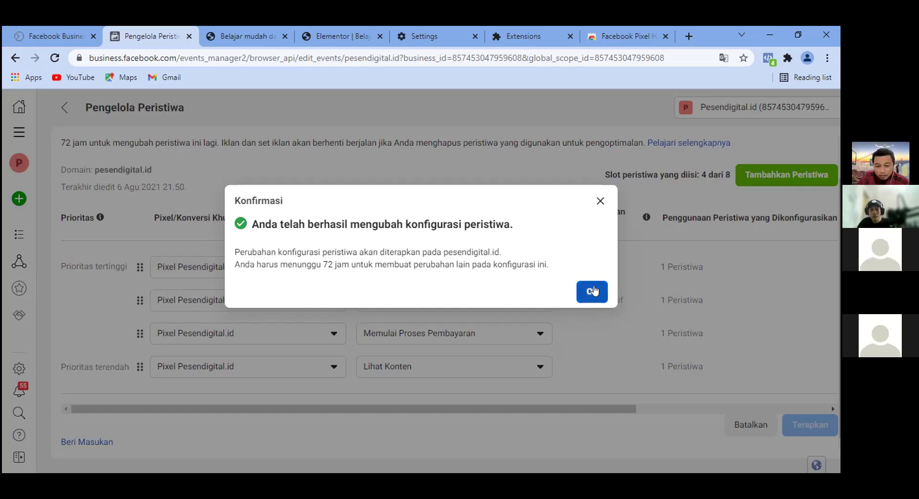
click(593, 291)
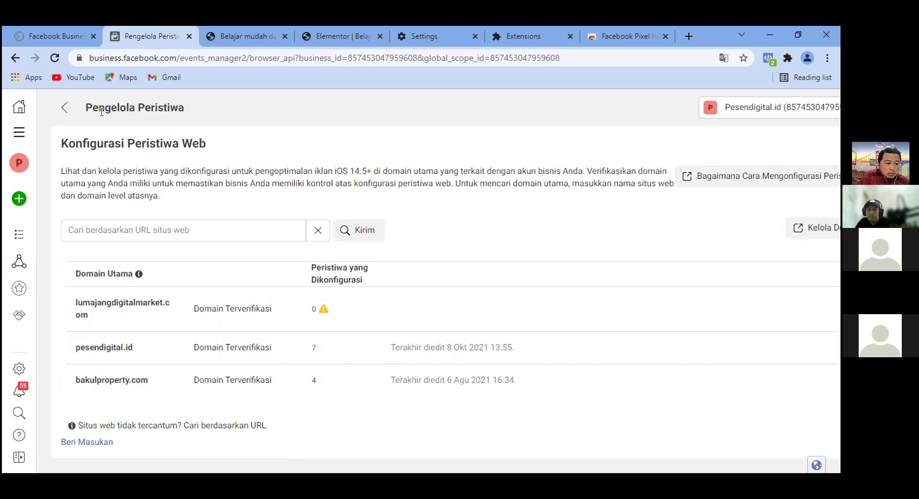
Navigate from Events Manager's Semua Fitur menu to Pengaturan Bisnis and open Sumber Data › Piksel.
click(13, 138)
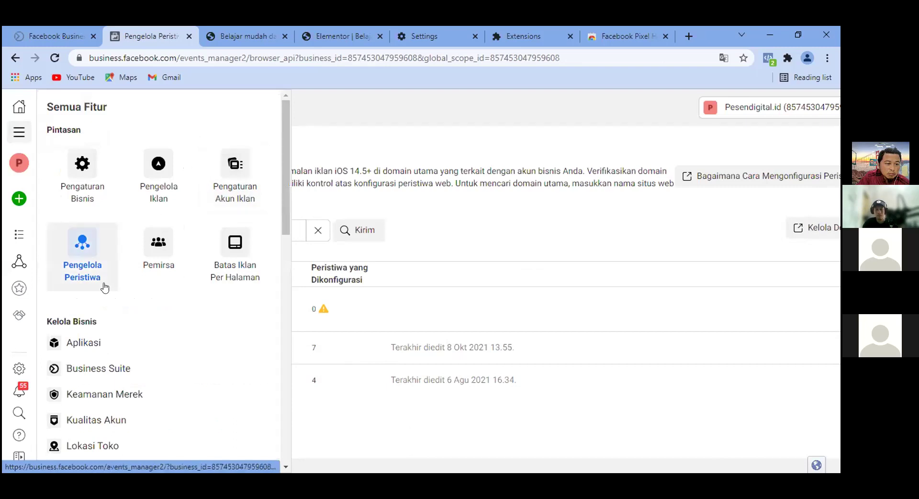
click(83, 163)
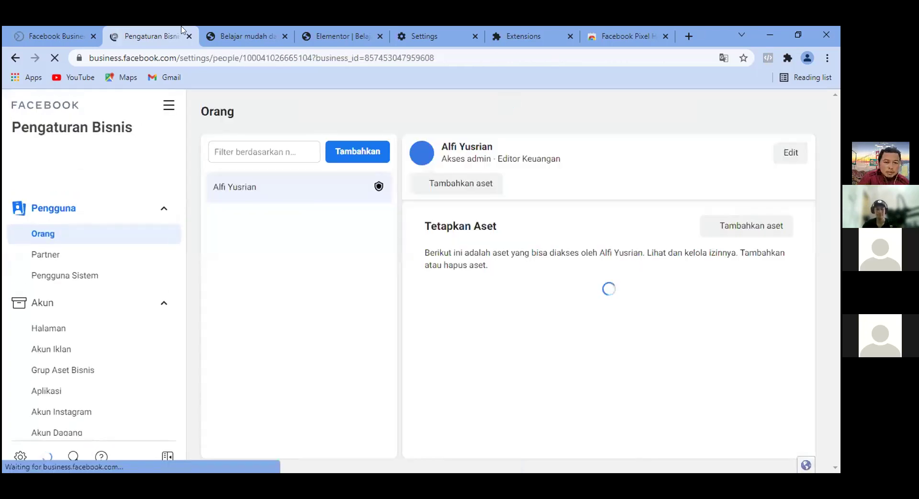
scroll(91, 309, down, 3)
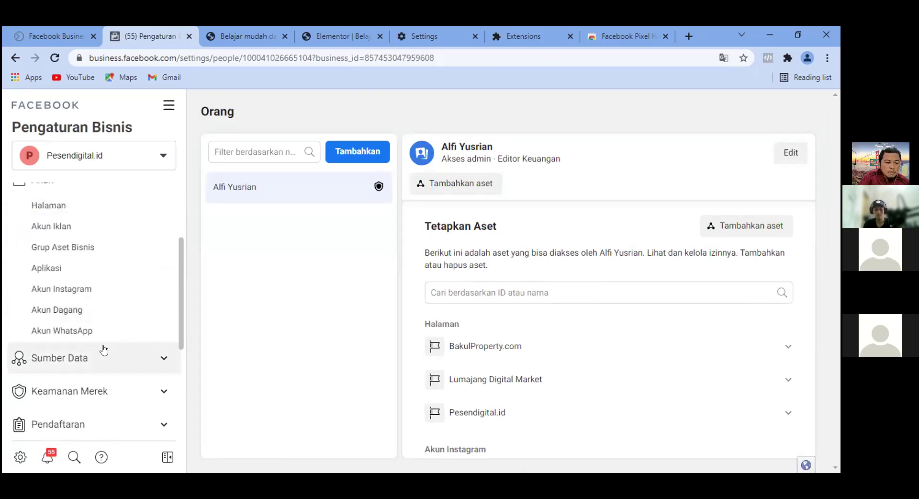
click(163, 358)
scroll(113, 342, down, 3)
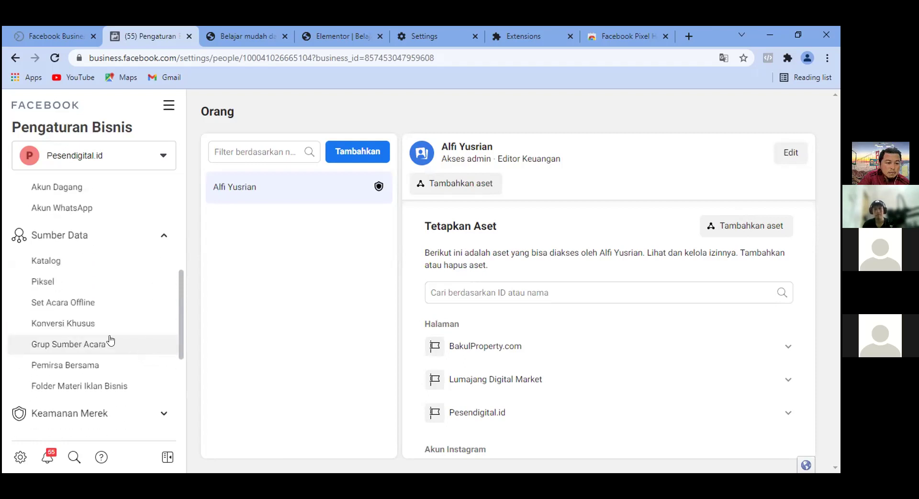
click(47, 281)
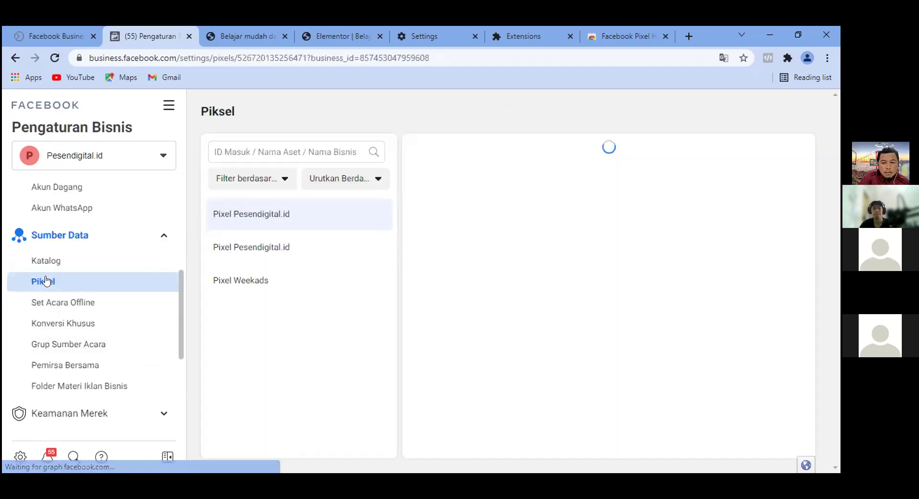
Add the team member to Pixel Weekads with the Kelola Pixel permission switched on.
click(254, 282)
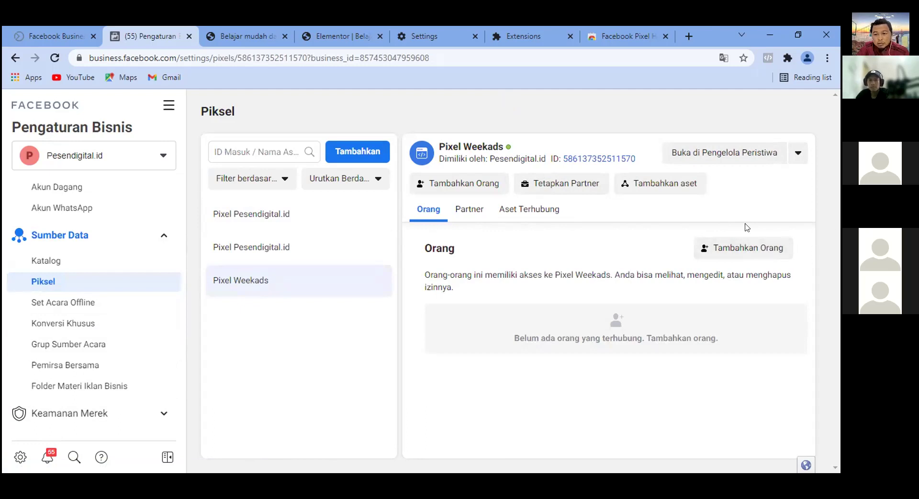
click(724, 246)
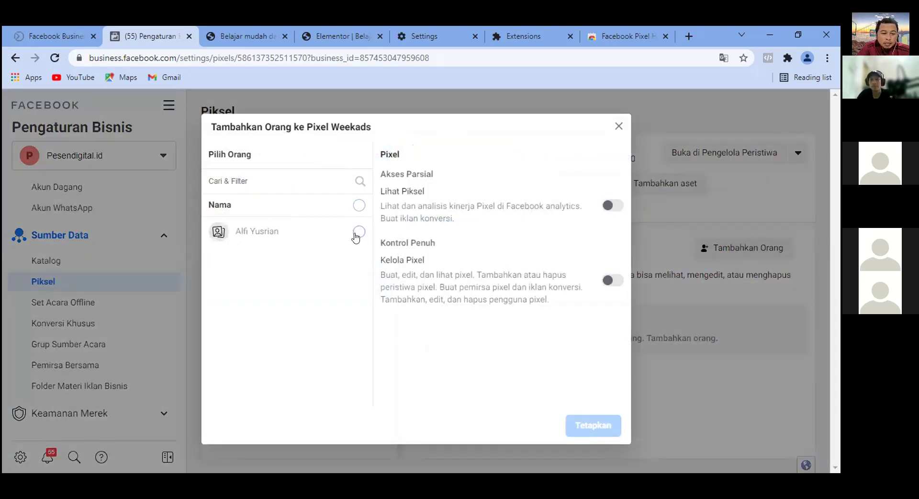
click(362, 235)
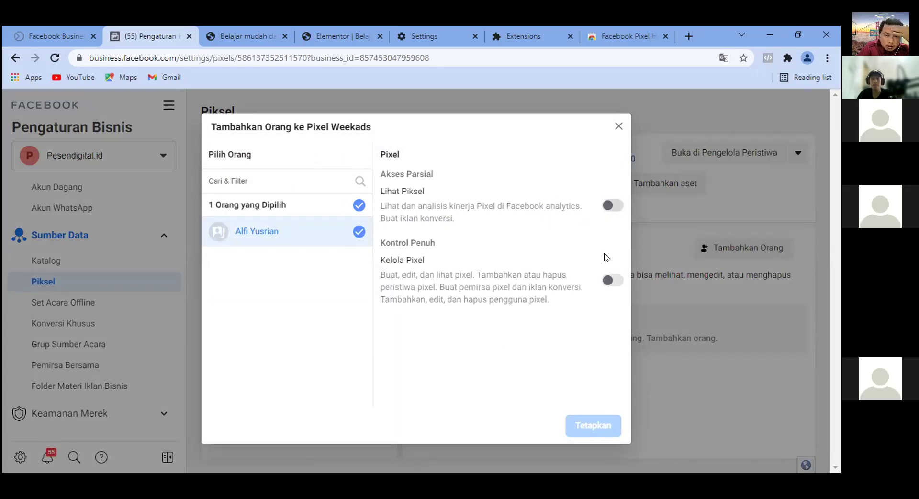
click(611, 280)
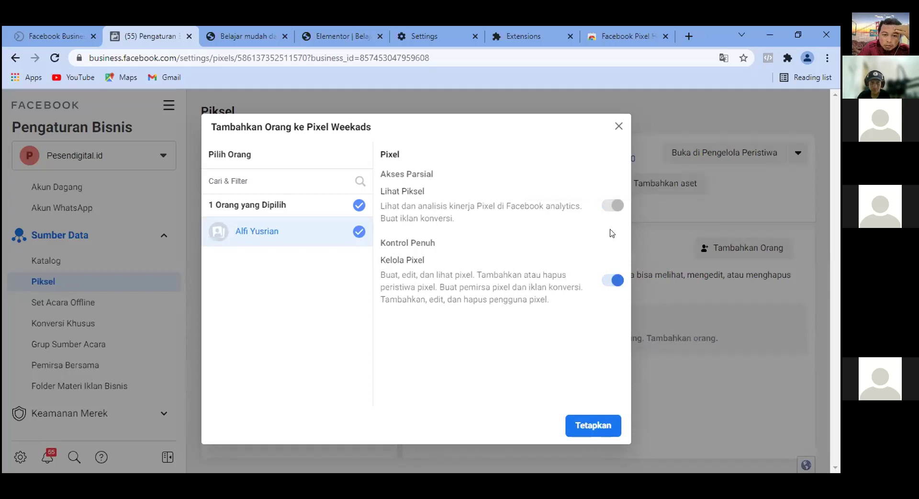
click(592, 426)
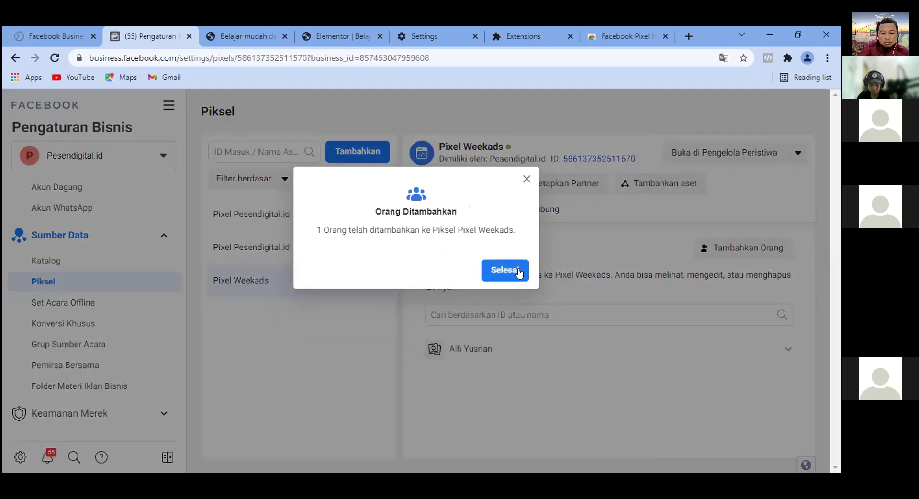
click(502, 271)
click(503, 271)
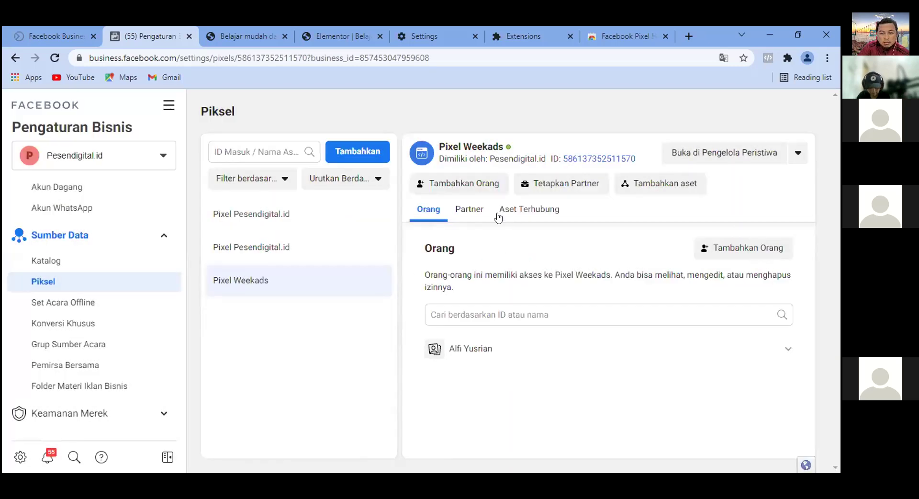
Link the business's ad account to Pixel Weekads from its Aset Terhubung tab.
click(522, 212)
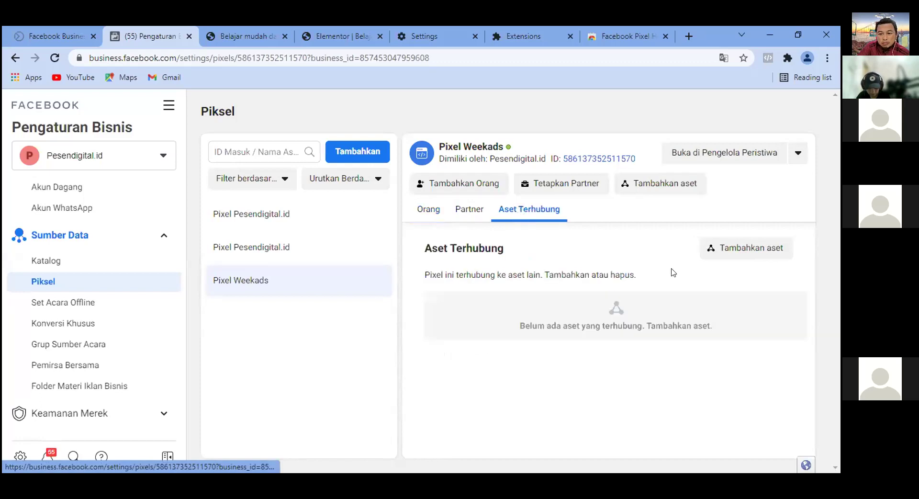
click(744, 246)
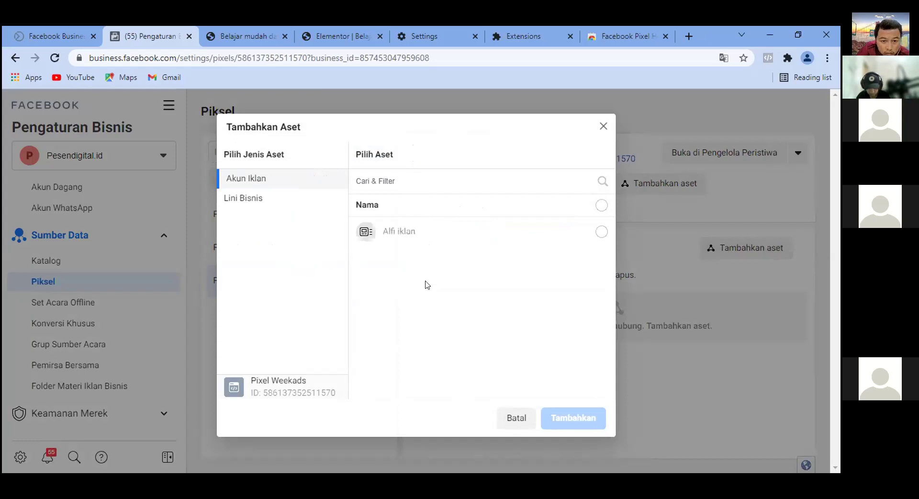
click(599, 232)
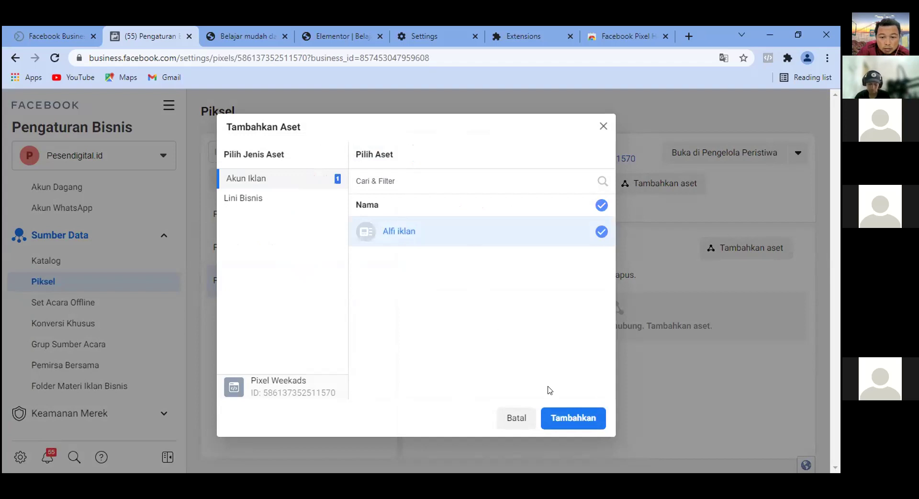
click(247, 198)
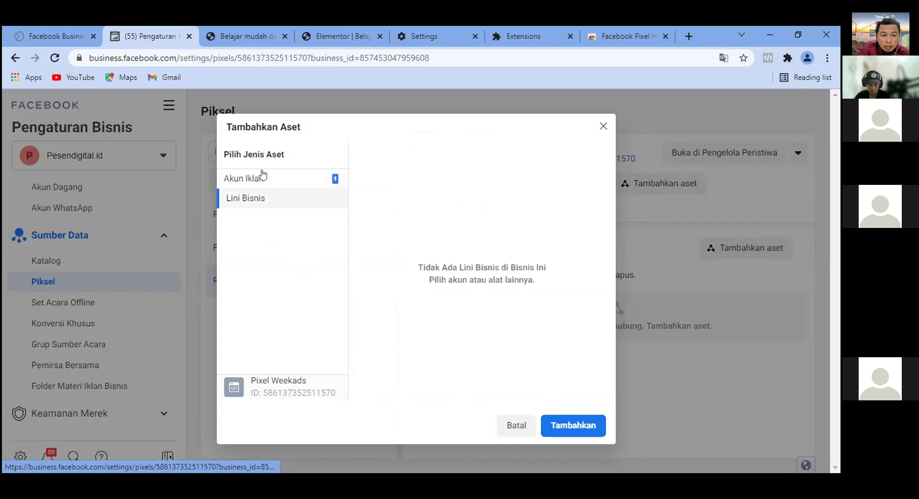
click(580, 419)
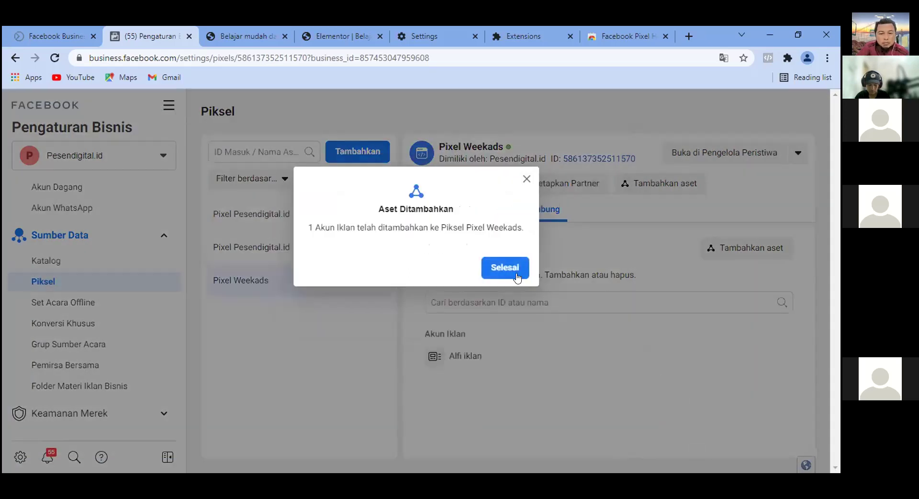
click(507, 271)
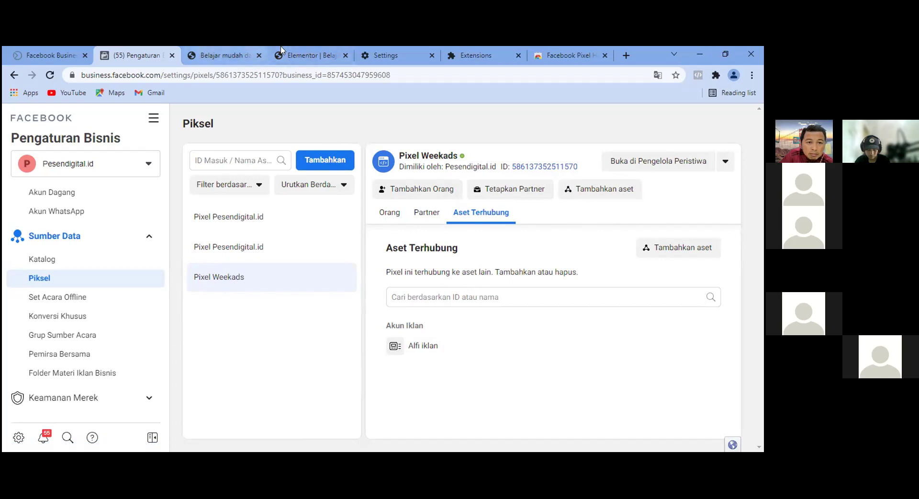
Back in the Elementor editor for the WeekAds Academy page, switch on Responsive Mode preview.
click(310, 51)
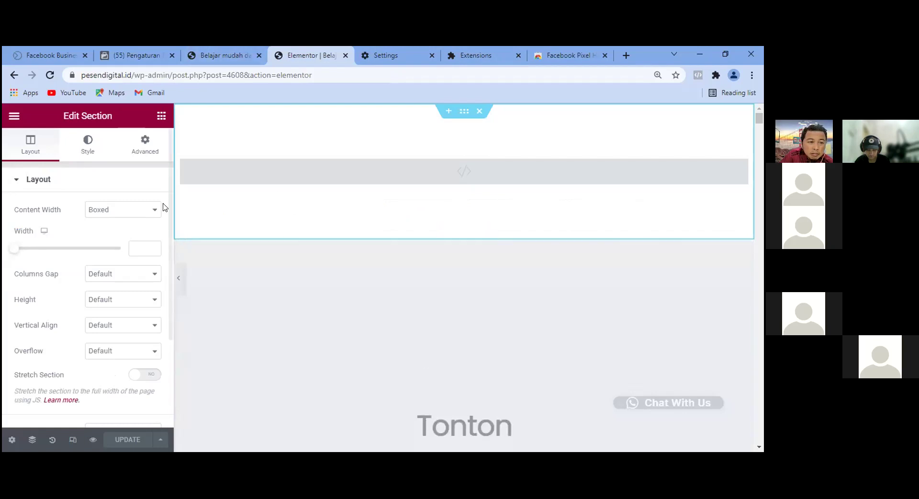
scroll(405, 329, down, 6)
scroll(554, 330, down, 15)
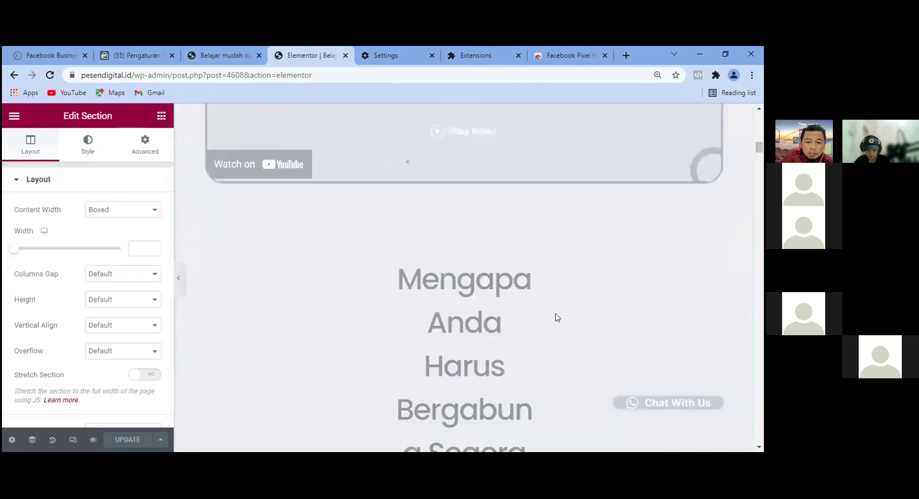
scroll(215, 194, up, 4)
scroll(184, 157, up, 3)
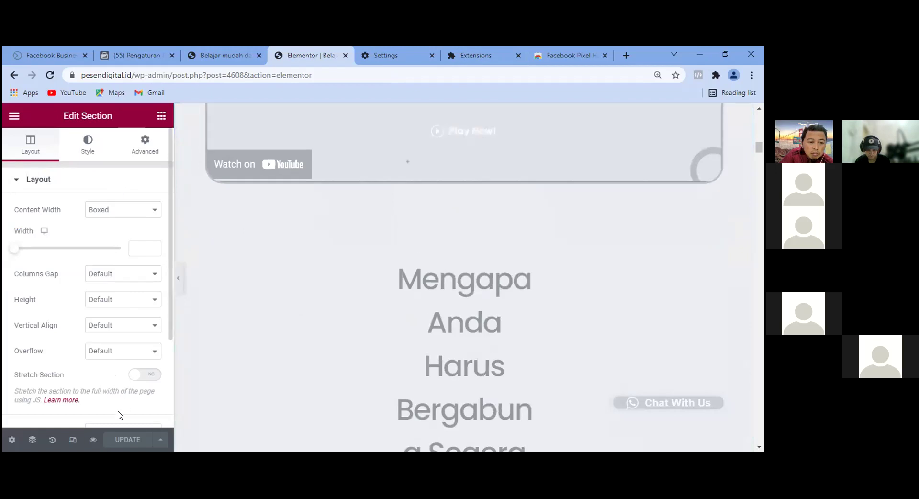
click(66, 443)
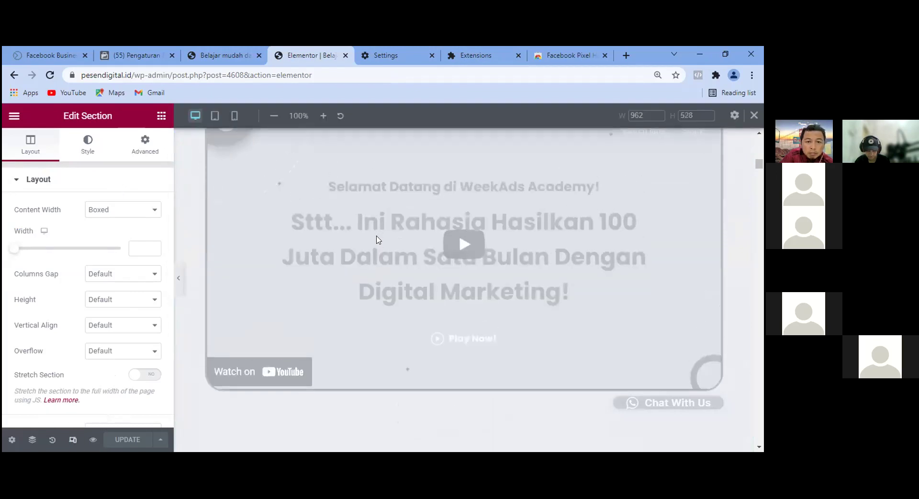
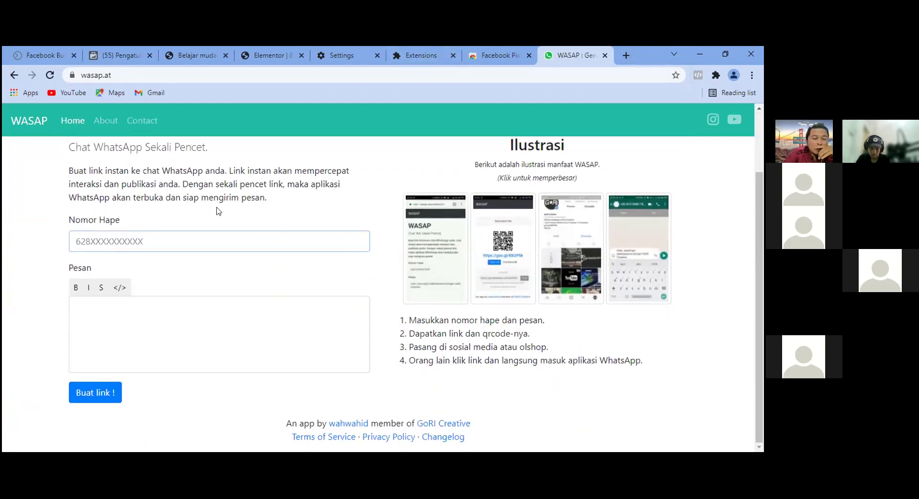
scroll(216, 209, up, 2)
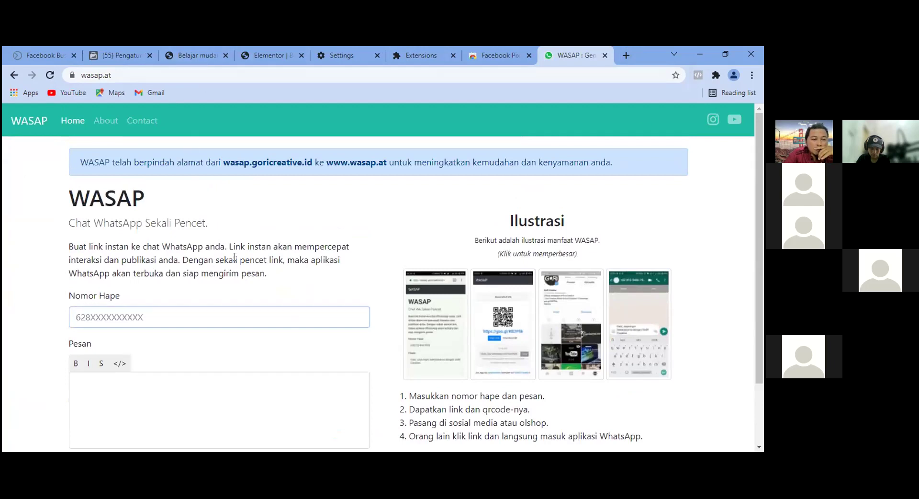
click(159, 75)
click(187, 75)
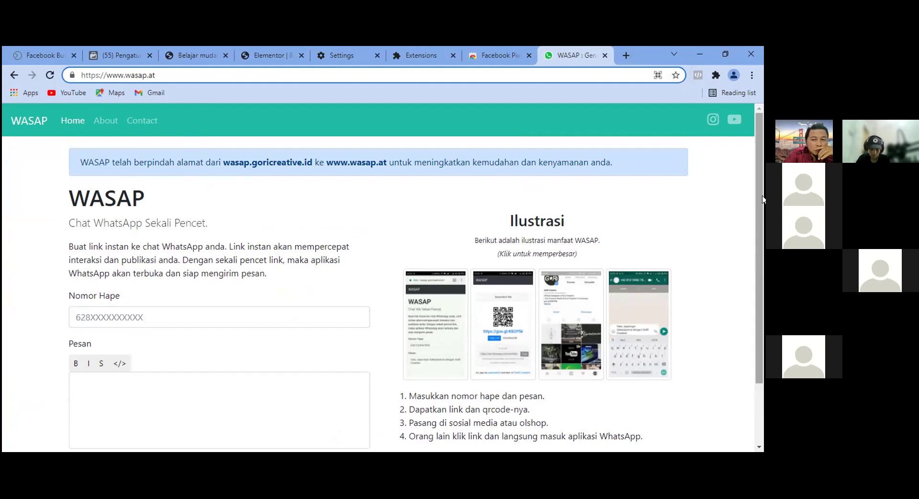
click(741, 178)
scroll(369, 211, down, 2)
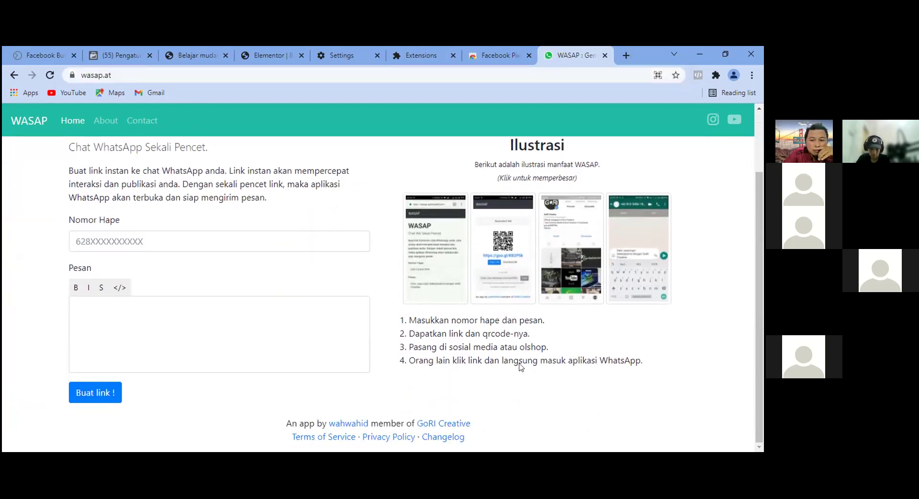
scroll(405, 378, up, 2)
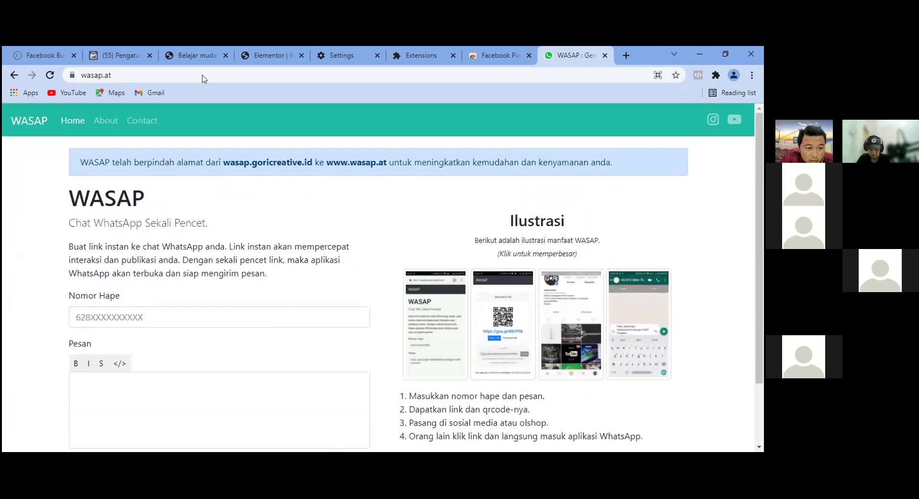
scroll(302, 221, down, 2)
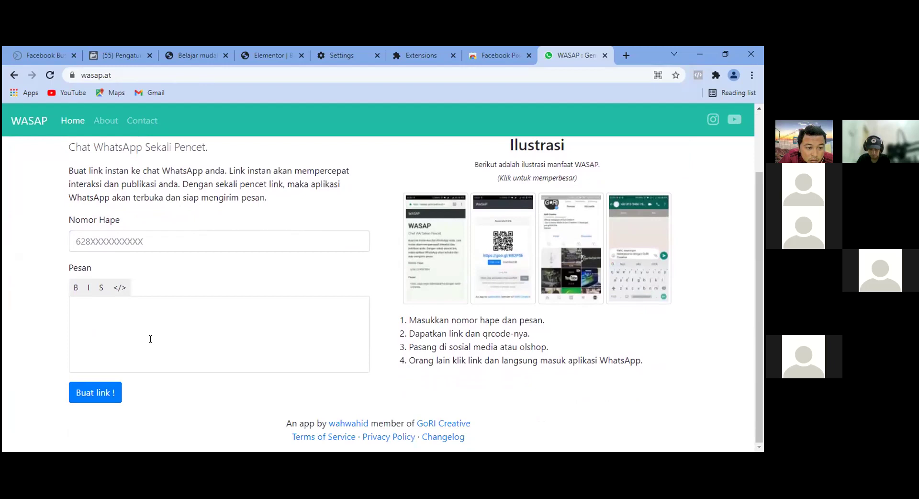
click(118, 289)
click(75, 289)
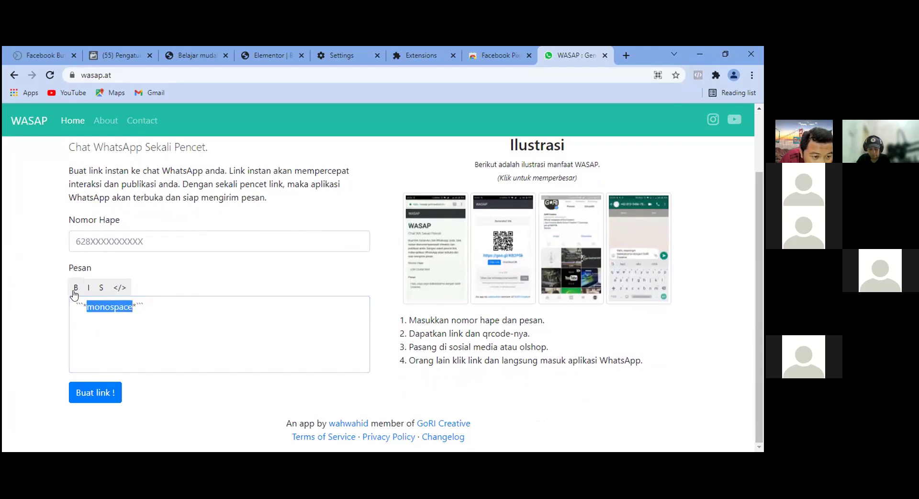
click(118, 289)
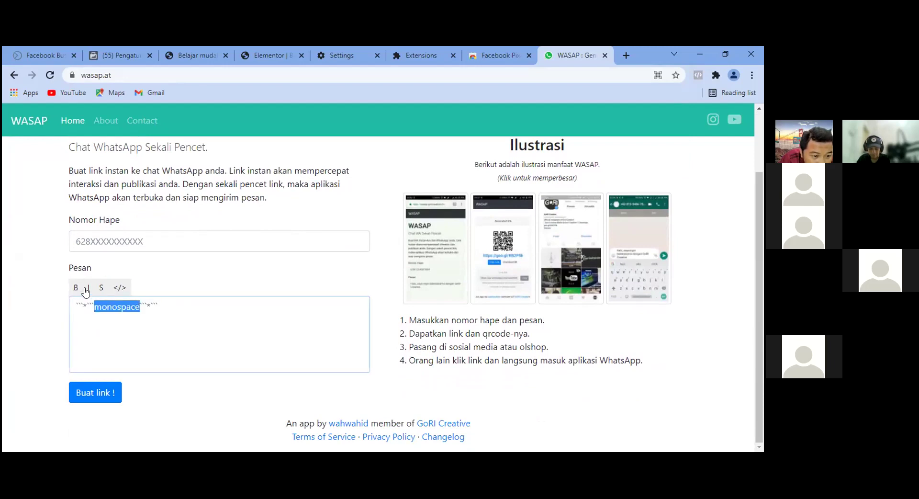
drag(167, 305, 38, 304)
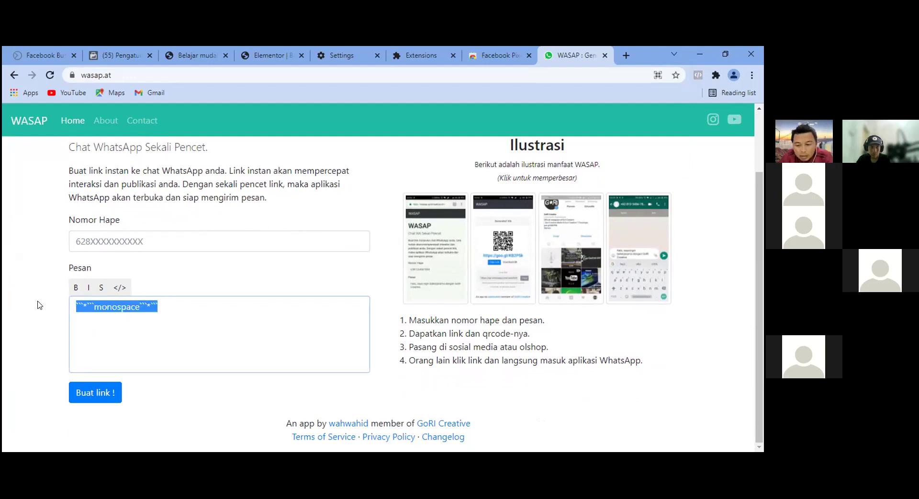
key(BackSpace)
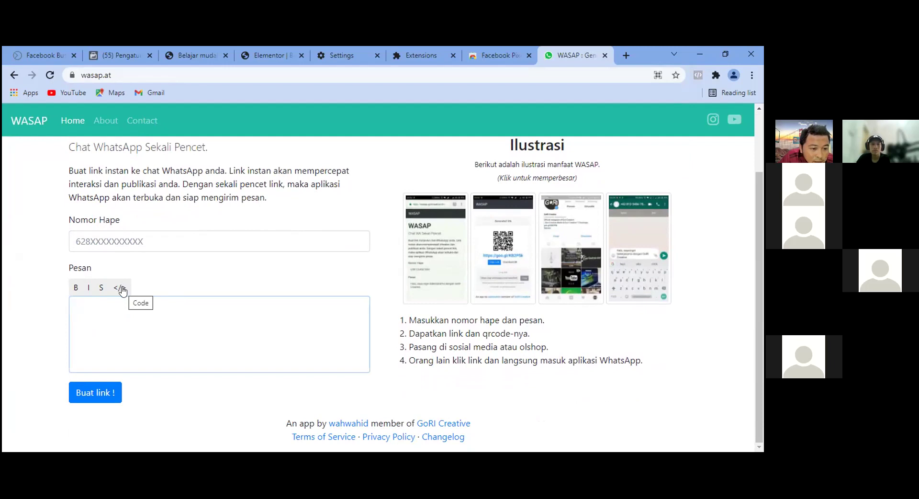
click(74, 288)
click(120, 288)
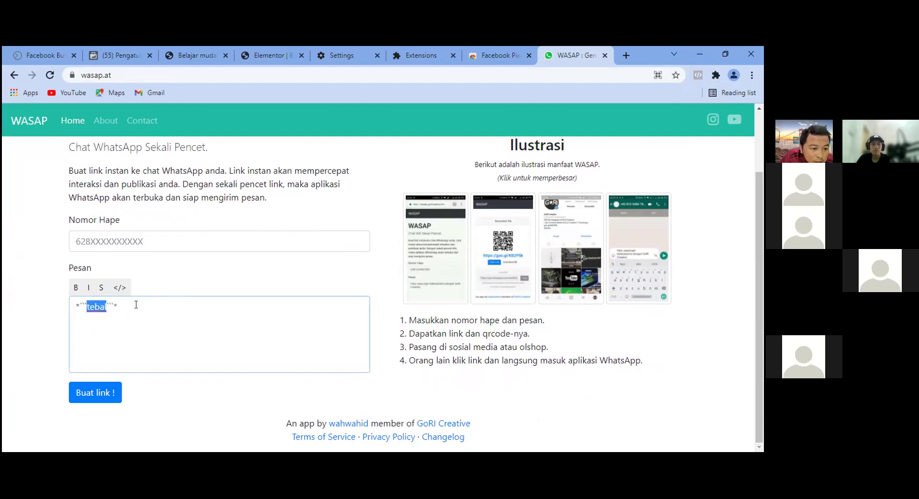
click(136, 305)
drag(109, 306, 33, 312)
key(BackSpace)
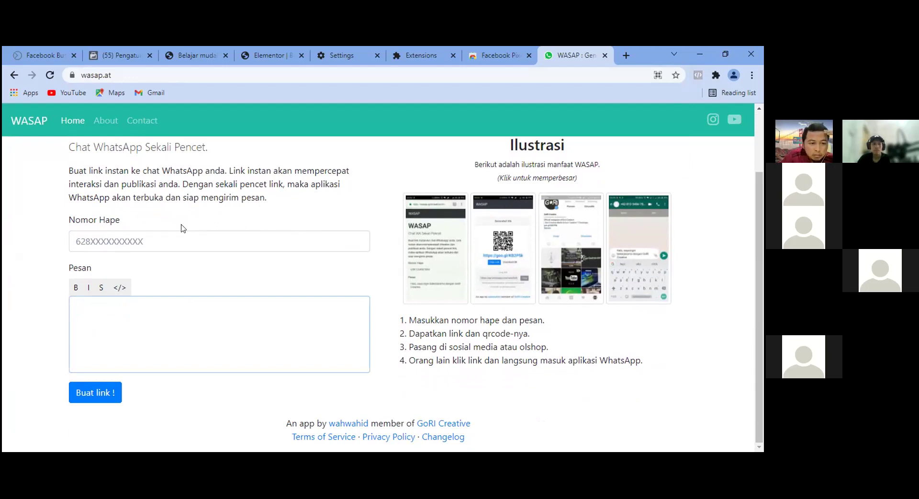
scroll(185, 285, up, 2)
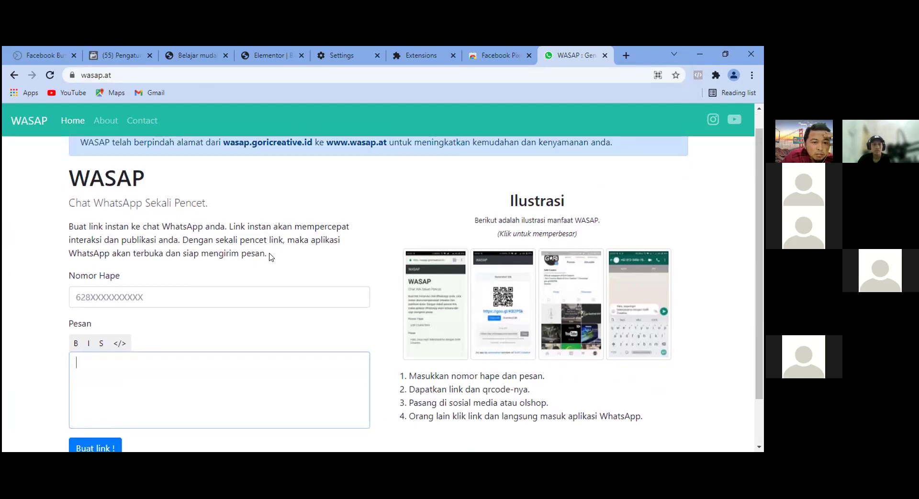
scroll(273, 264, down, 2)
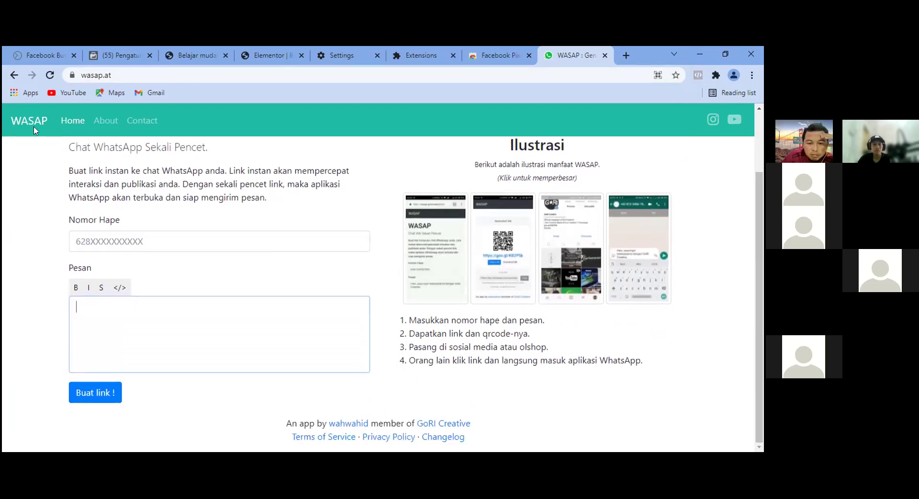
click(73, 290)
click(113, 310)
drag(113, 310, 57, 311)
key(BackSpace)
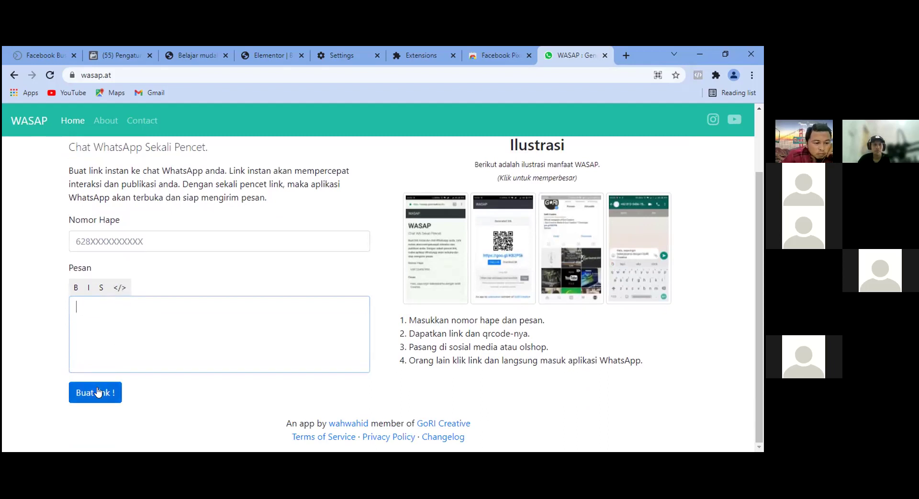
click(119, 287)
click(123, 329)
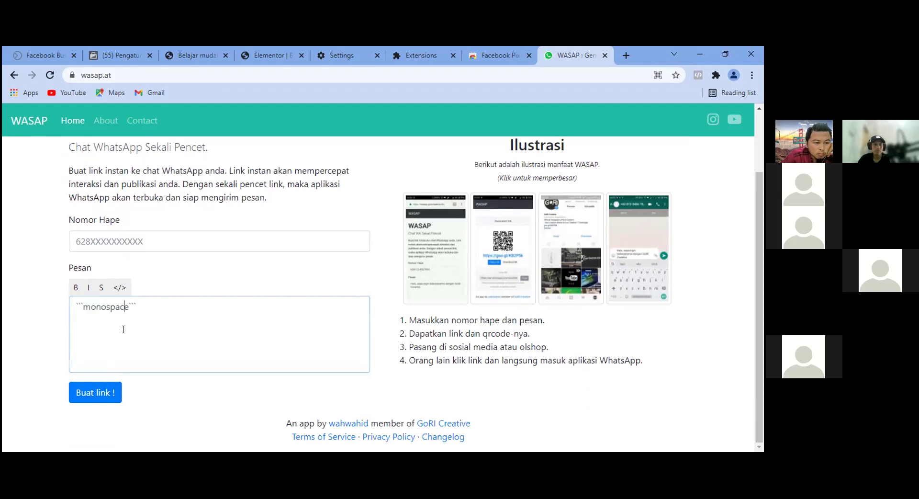
drag(141, 307, 50, 314)
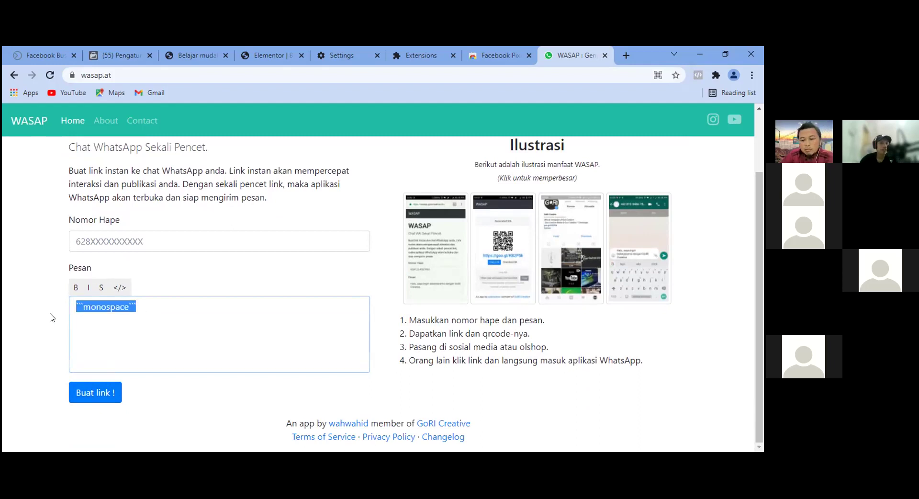
key(BackSpace)
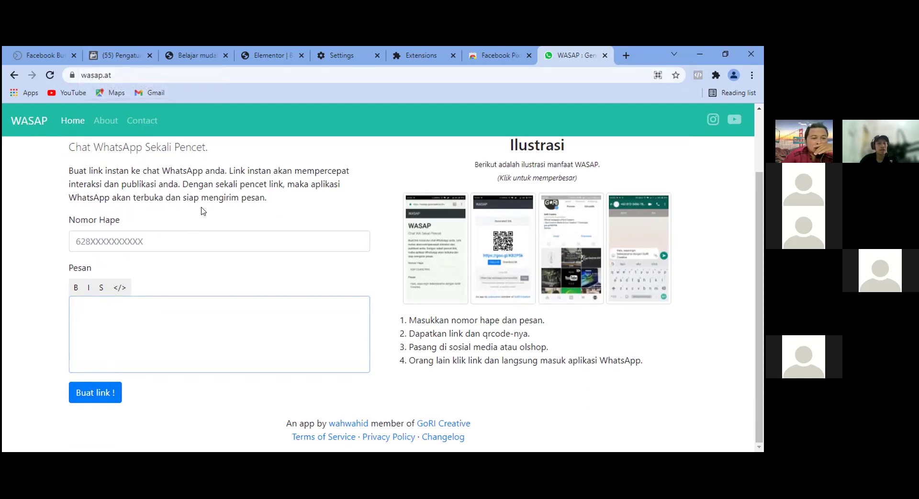
click(160, 242)
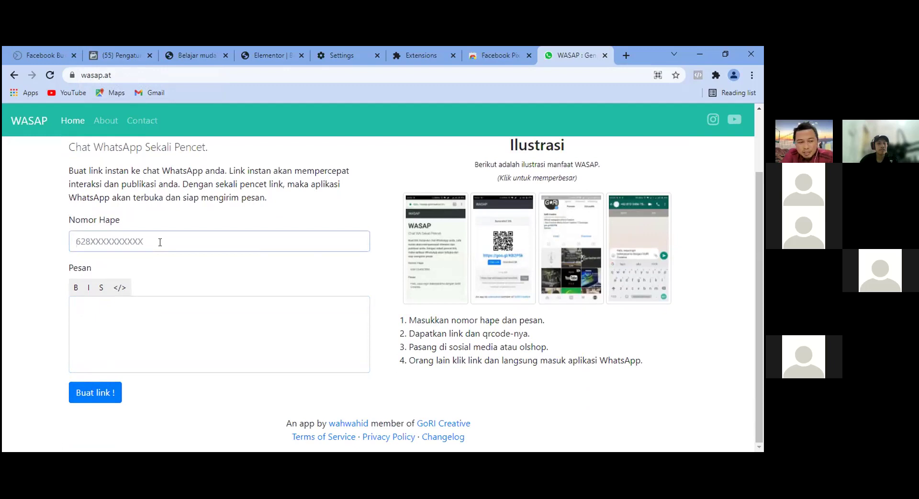
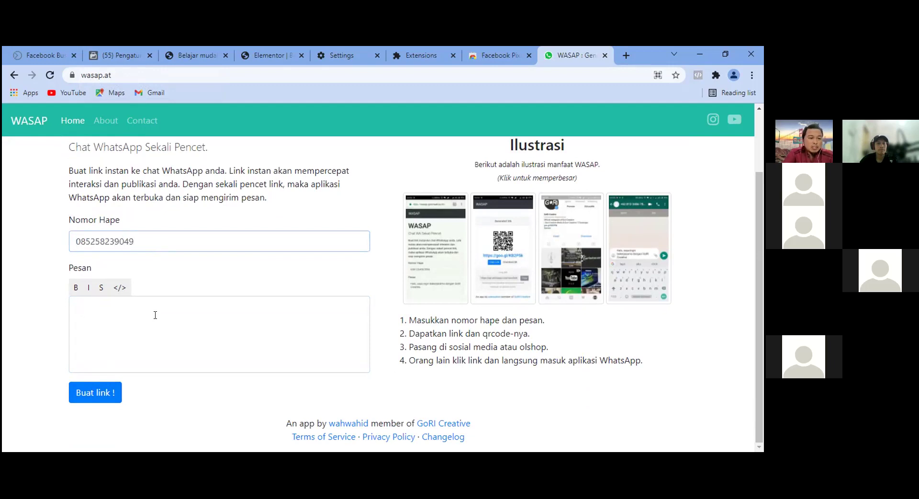
Enter the WhatsApp number in Nomor Hape and draft 'Assalmualaikum, Saya mau daftar Weekads'.
click(152, 302)
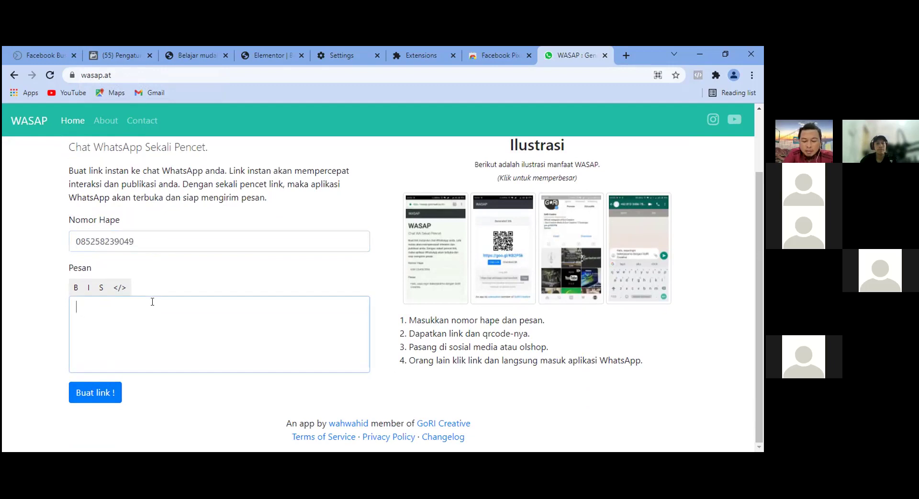
text(Assalmualaik)
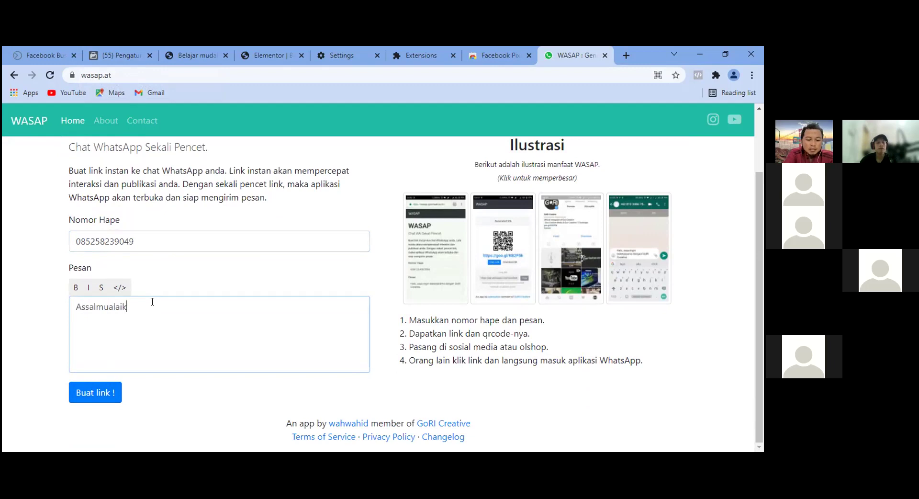
text(um,)
key(Return)
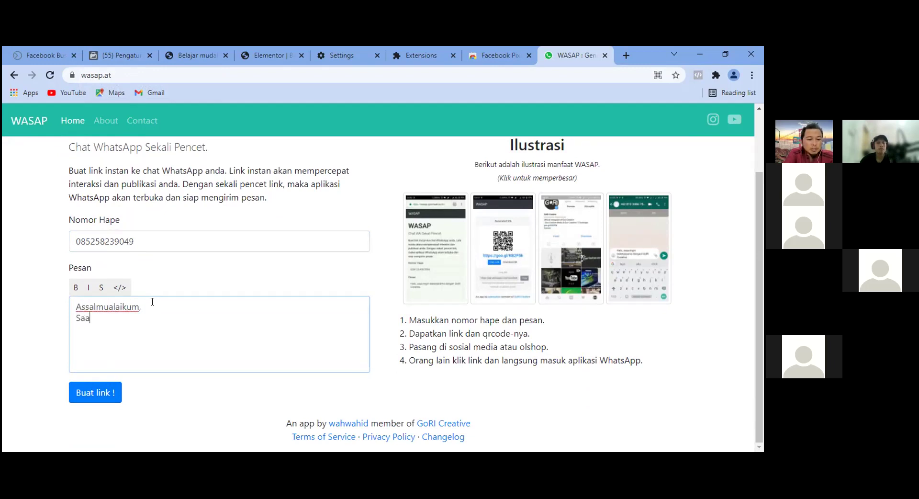
text(Saya mau daftar)
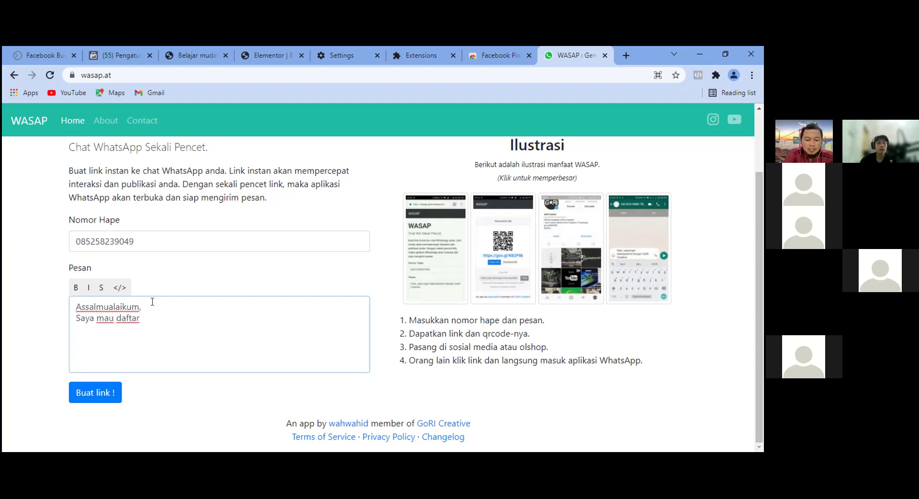
text( Week)
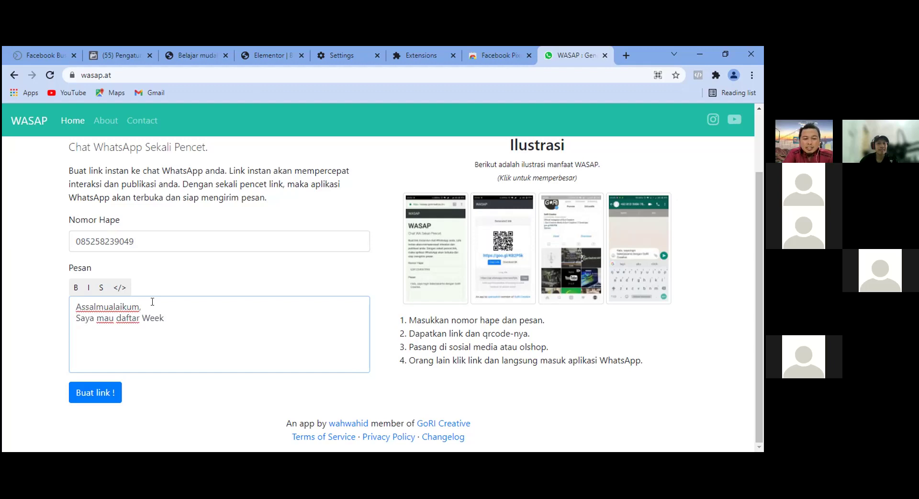
text(ads)
Add 'Anama :' and 'Domisili :' lines, then delete the whole drafted message.
key(Return)
text(Anama :)
key(Return)
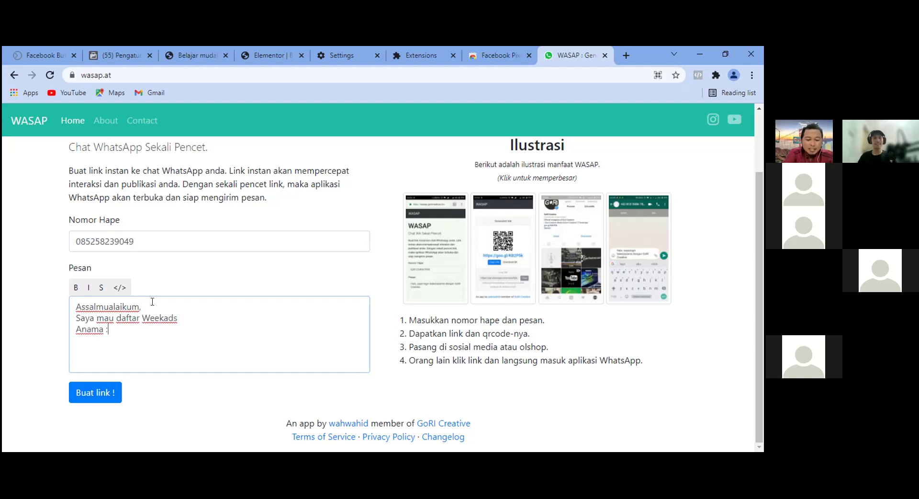
text(Do)
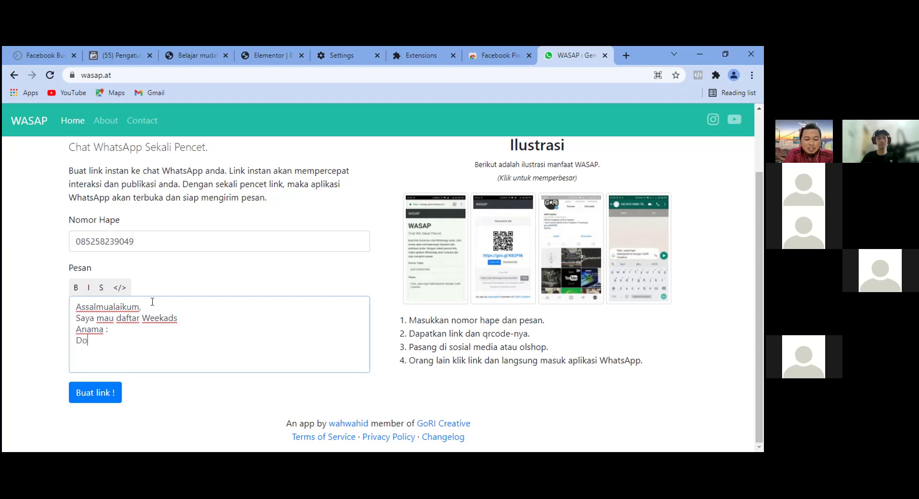
text(misili :)
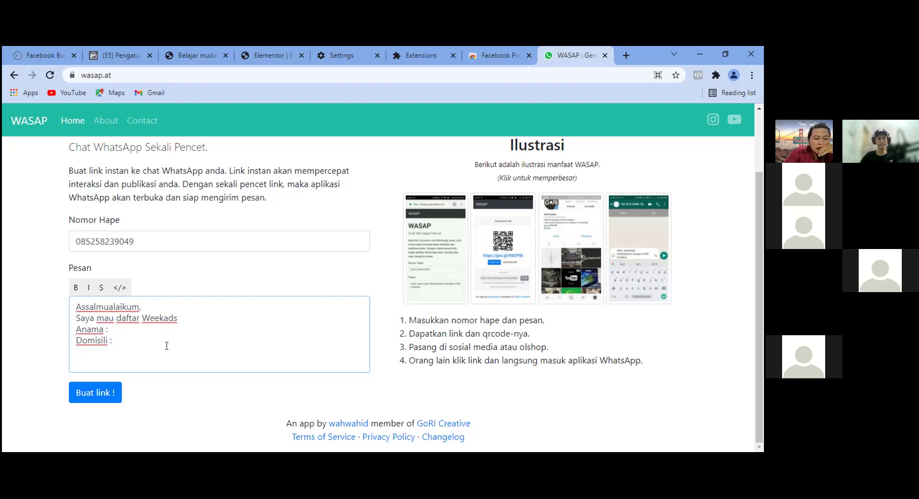
drag(167, 347, 76, 290)
key(BackSpace)
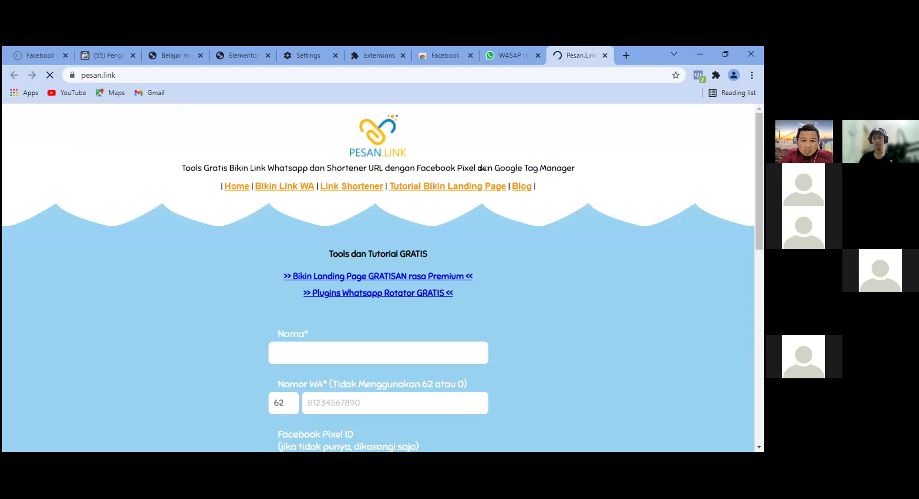
Scroll through the Bikin Link WA form to review its name, number and Pixel fields.
scroll(570, 234, down, 5)
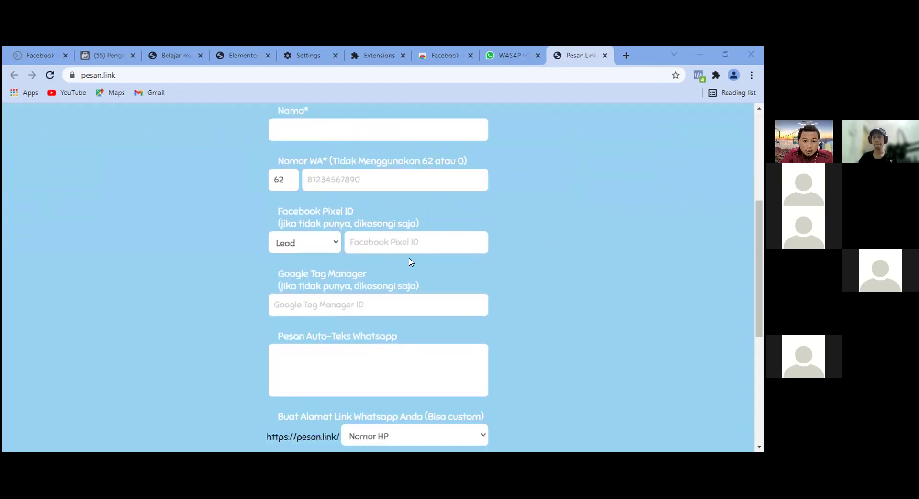
scroll(410, 259, up, 3)
scroll(411, 259, up, 1)
scroll(497, 246, down, 1)
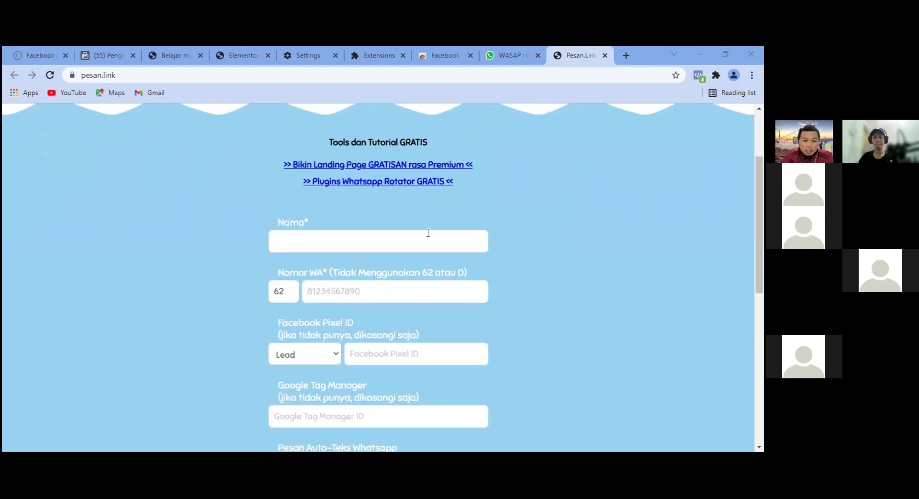
scroll(559, 224, up, 2)
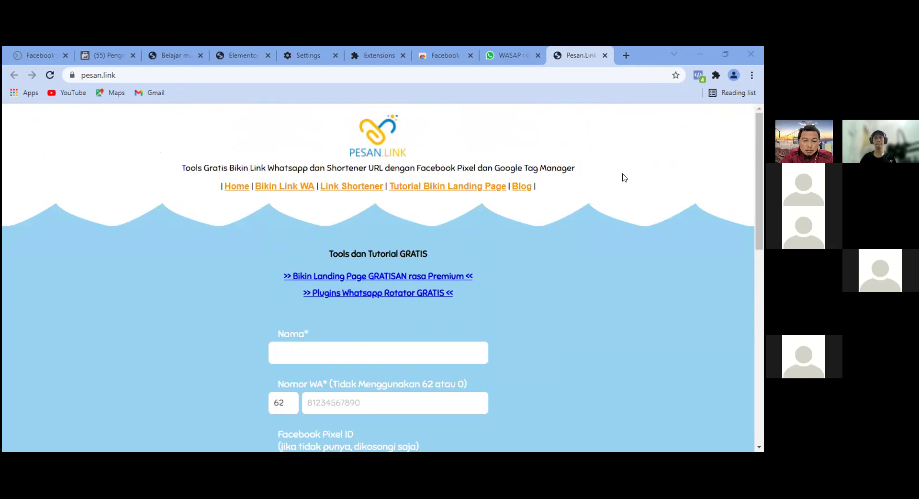
scroll(543, 242, down, 1)
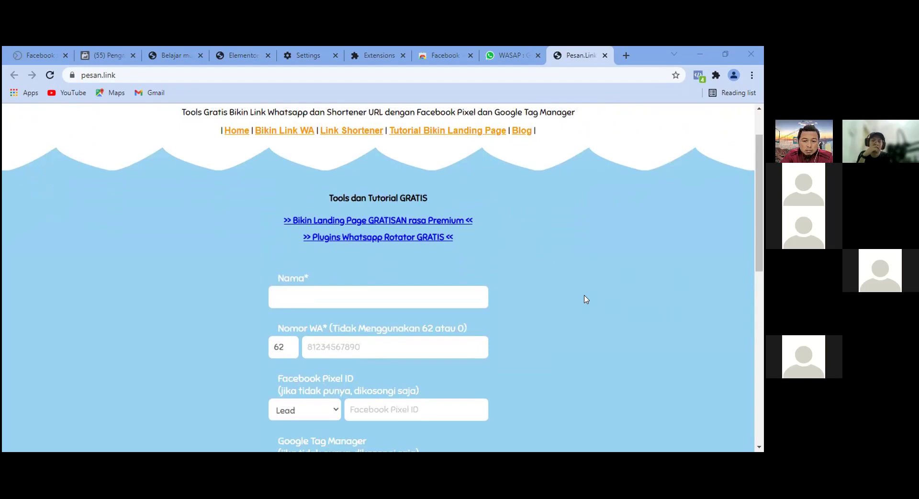
scroll(586, 299, down, 2)
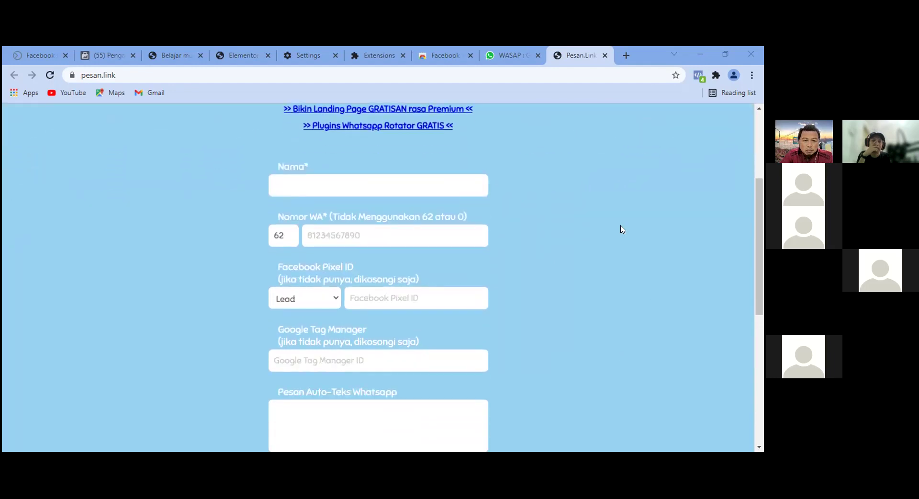
scroll(562, 258, up, 1)
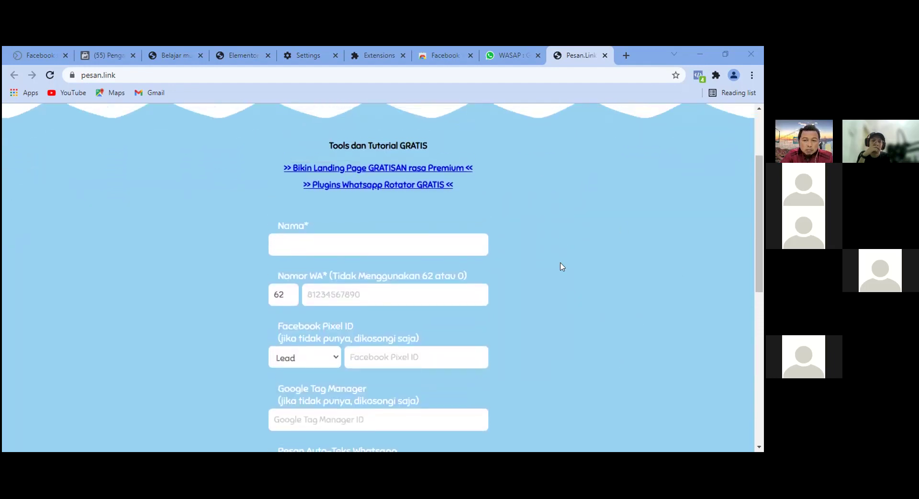
scroll(561, 266, up, 2)
scroll(563, 269, down, 1)
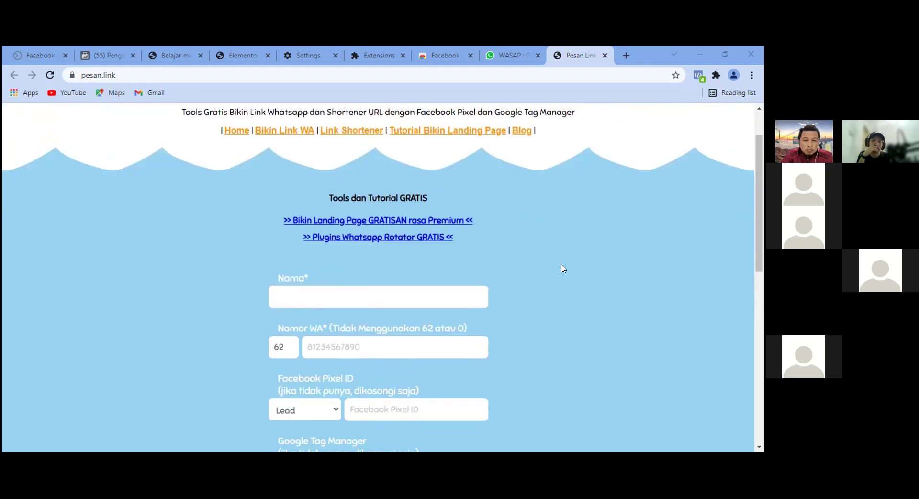
click(367, 297)
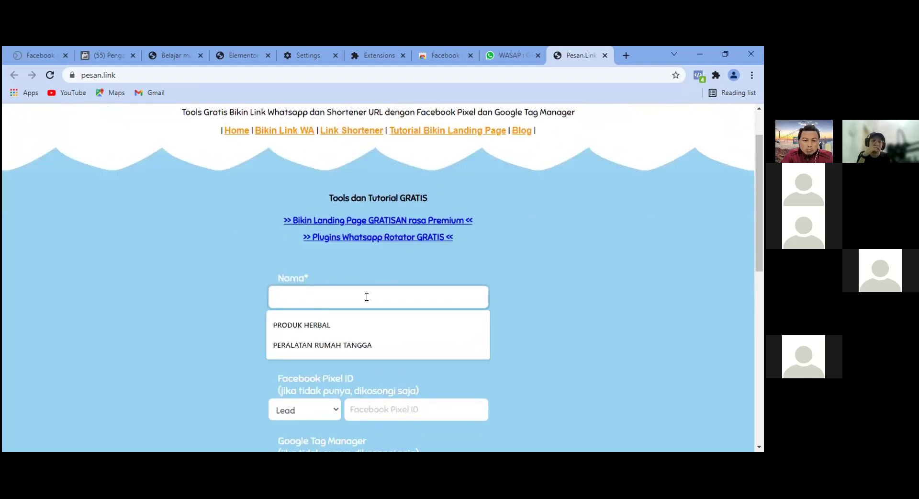
Fill Nama with the contact's name and Nomor WA with their number after the 62 prefix.
click(593, 302)
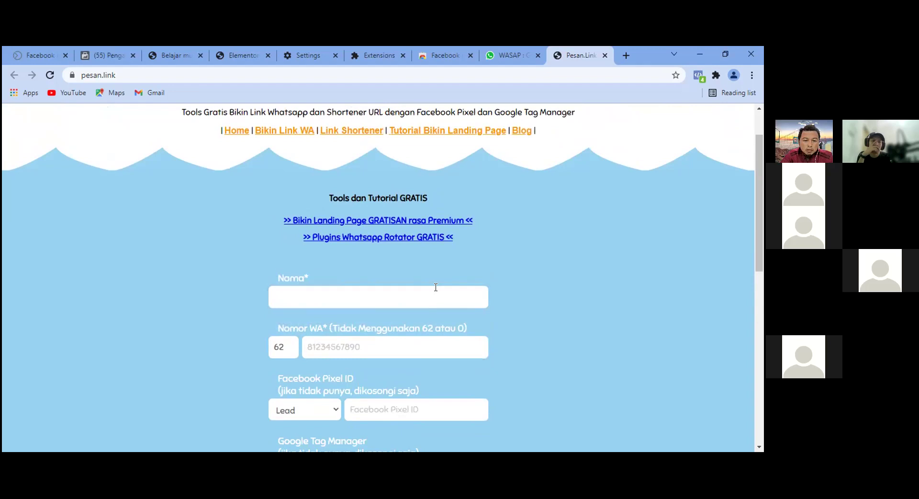
click(436, 288)
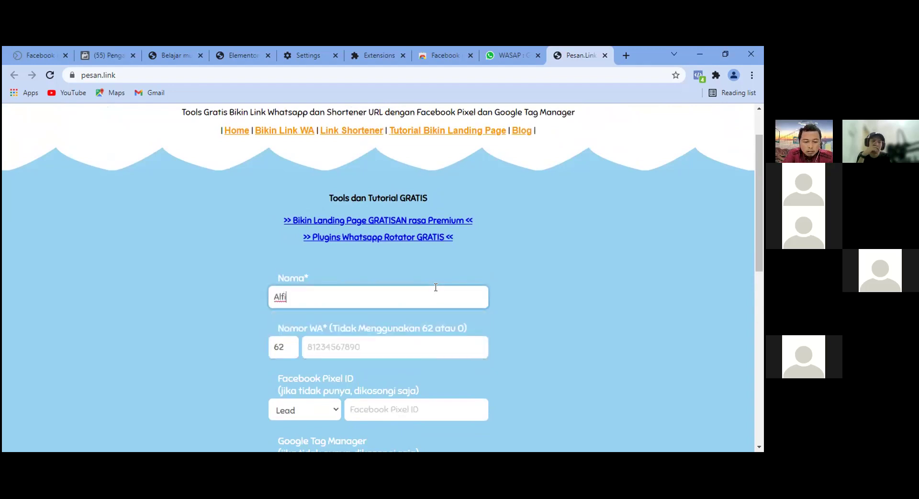
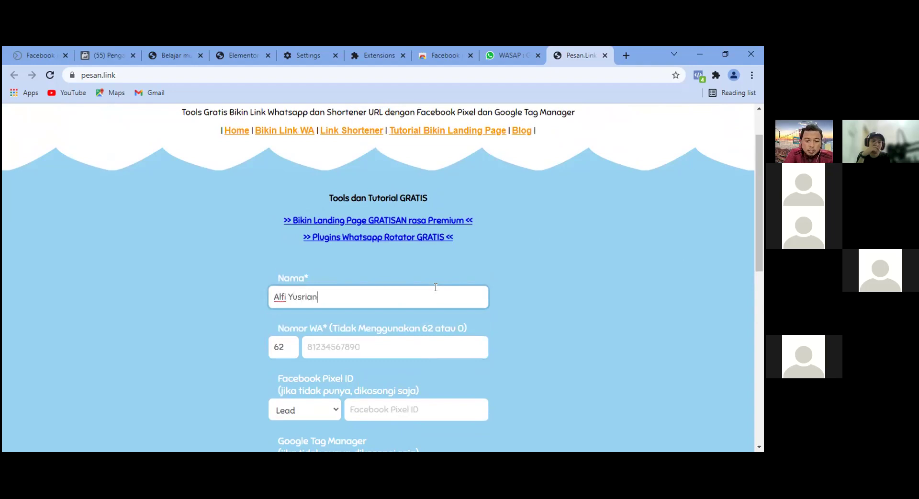
scroll(440, 324, down, 1)
click(412, 289)
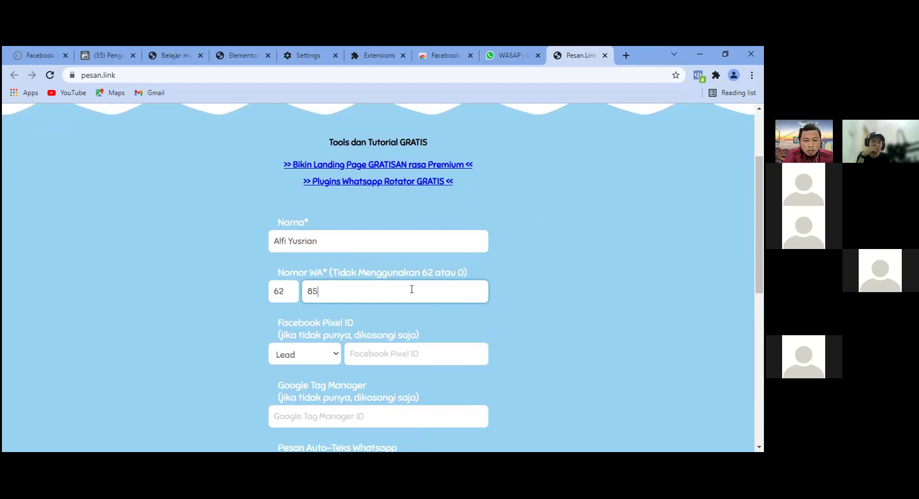
scroll(421, 277, down, 2)
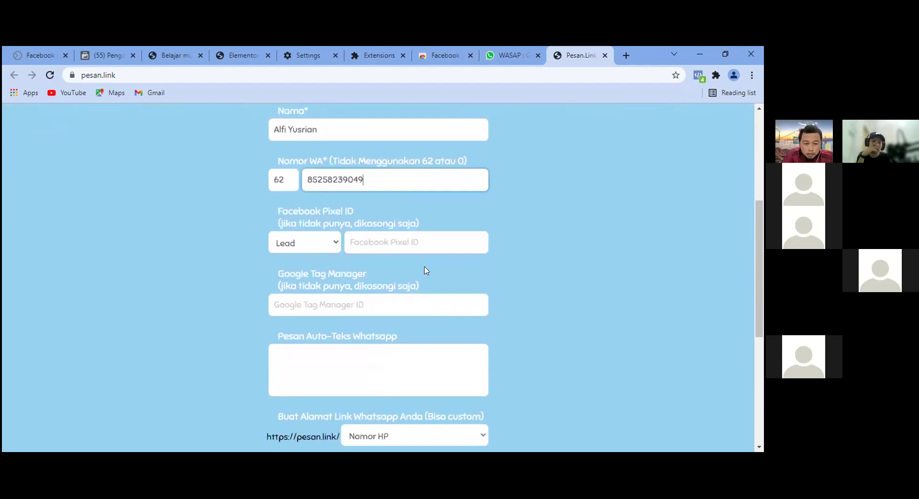
click(396, 239)
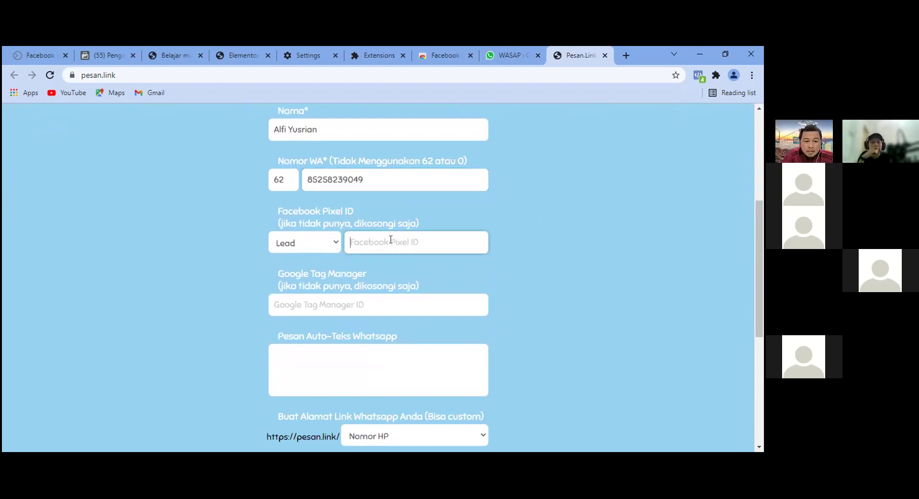
Change the Facebook Pixel event from Lead to Add to Cart.
scroll(454, 287, up, 2)
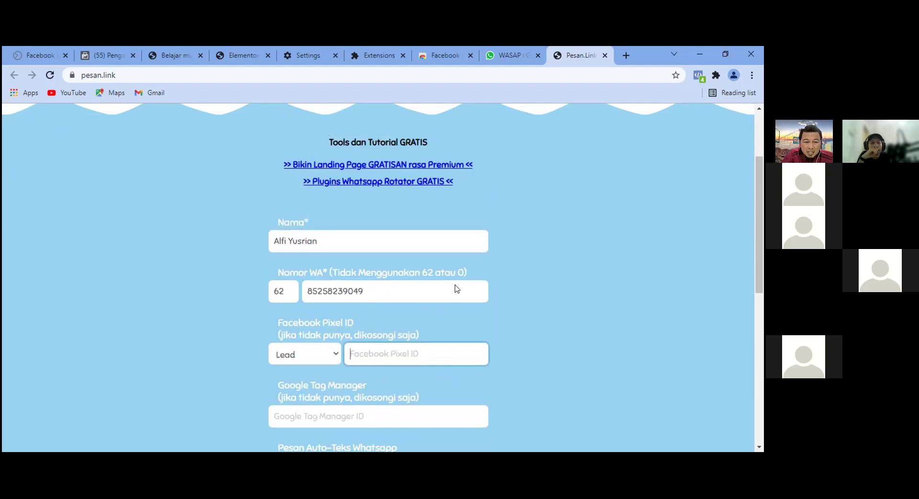
scroll(457, 291, down, 2)
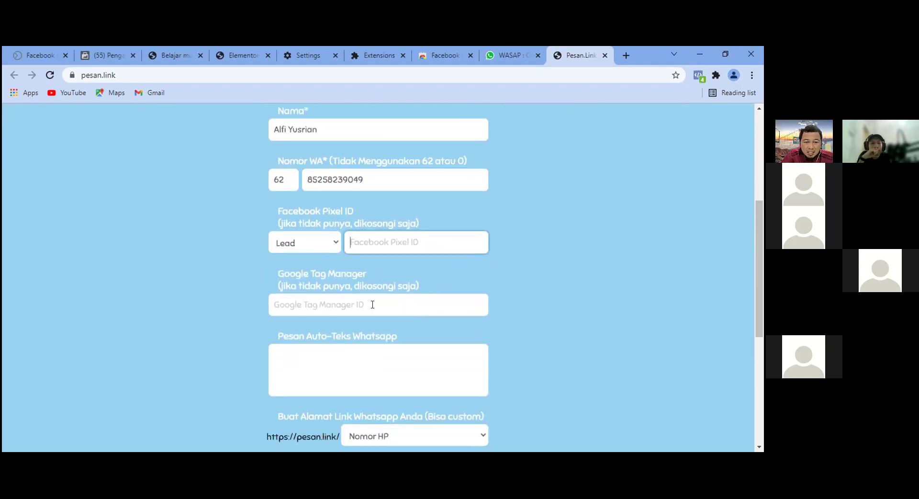
scroll(491, 290, up, 1)
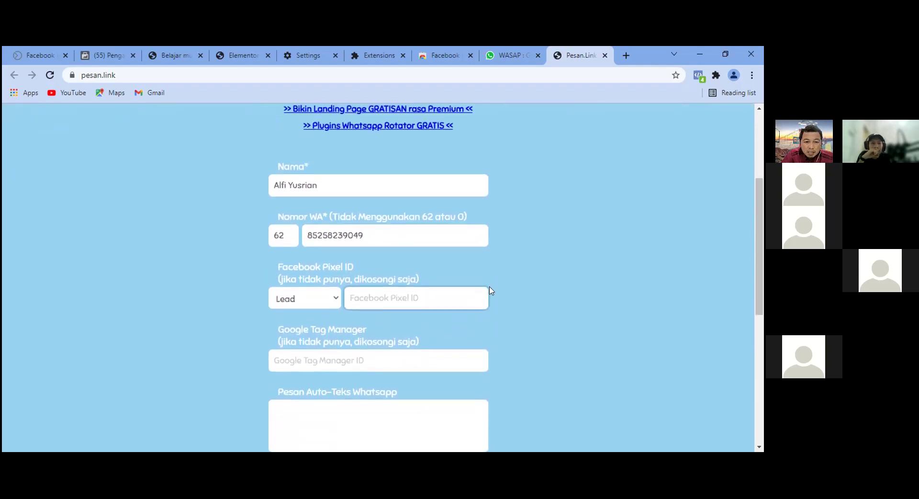
scroll(491, 290, up, 2)
scroll(492, 290, down, 1)
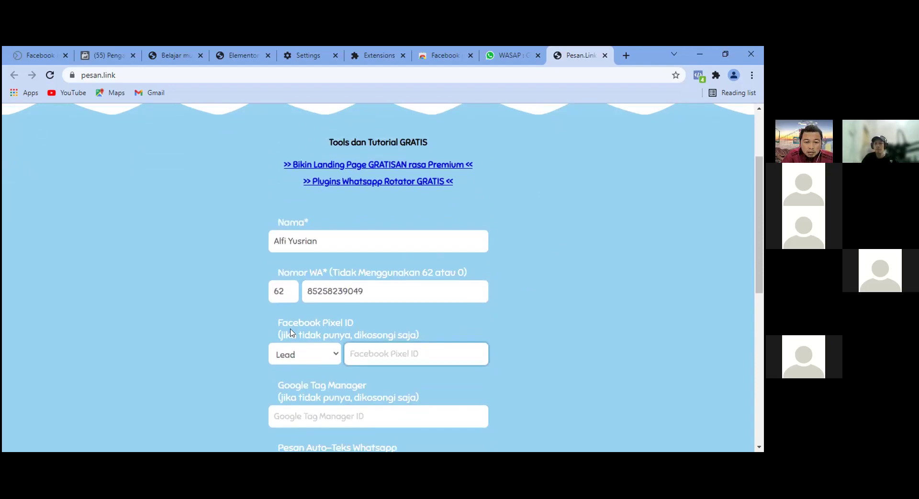
click(329, 354)
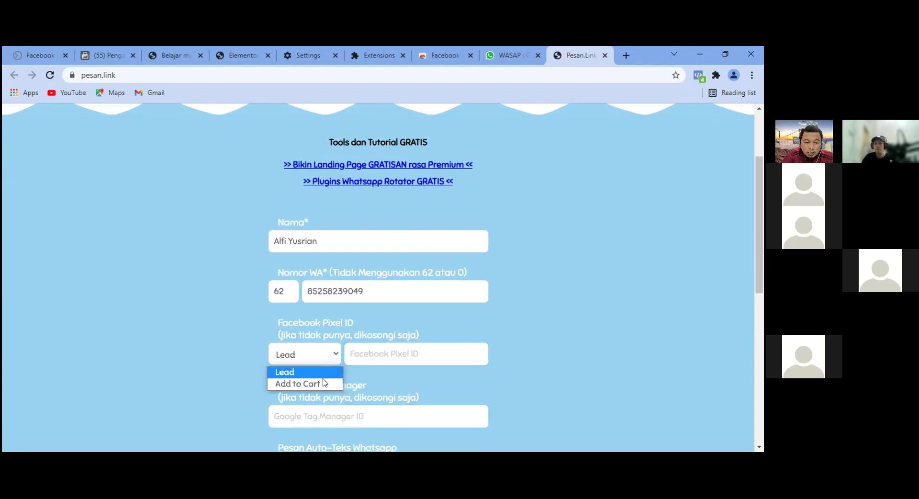
click(298, 384)
scroll(527, 321, down, 2)
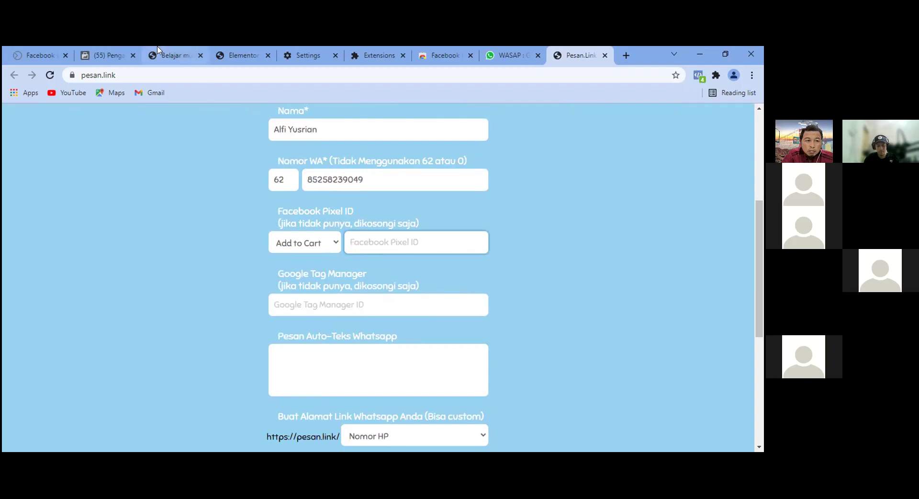
click(108, 55)
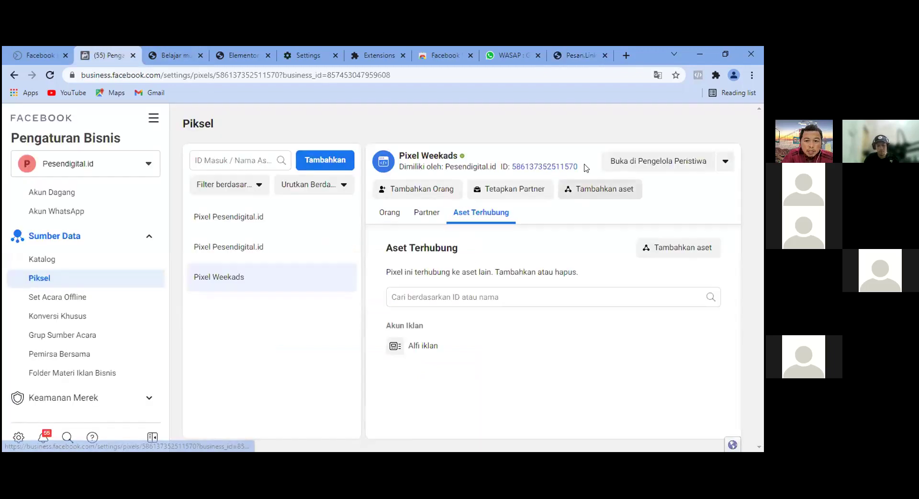
Copy the Pixel Weekads ID in Business Settings and return to the Pesan.link form.
click(544, 167)
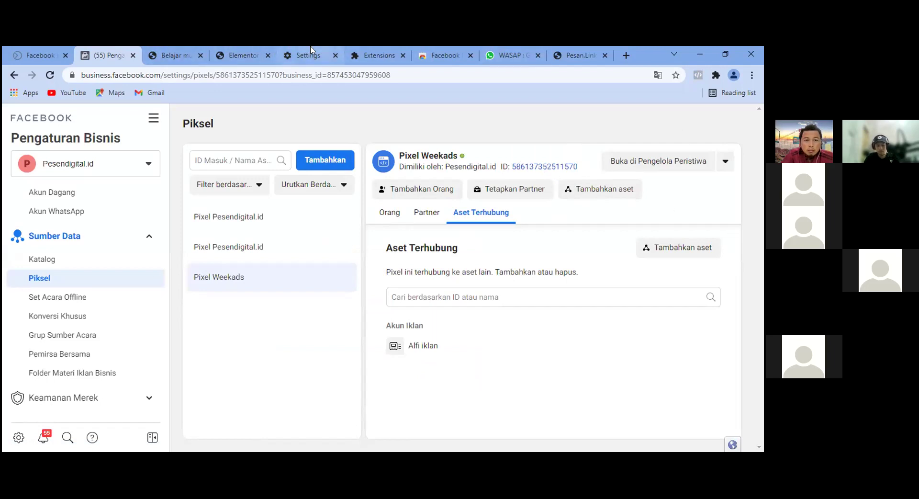
click(577, 55)
click(398, 241)
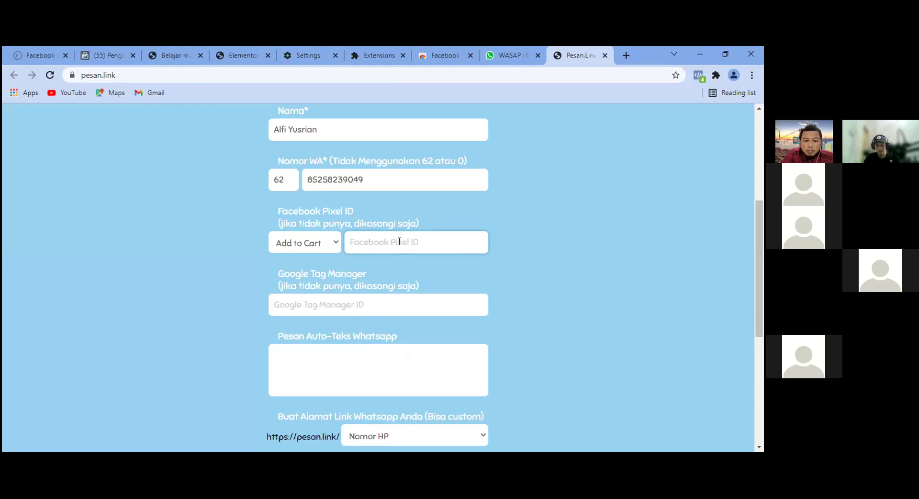
Paste the copied Pixel Weekads ID into the Facebook Pixel ID field.
key(ctrl+v)
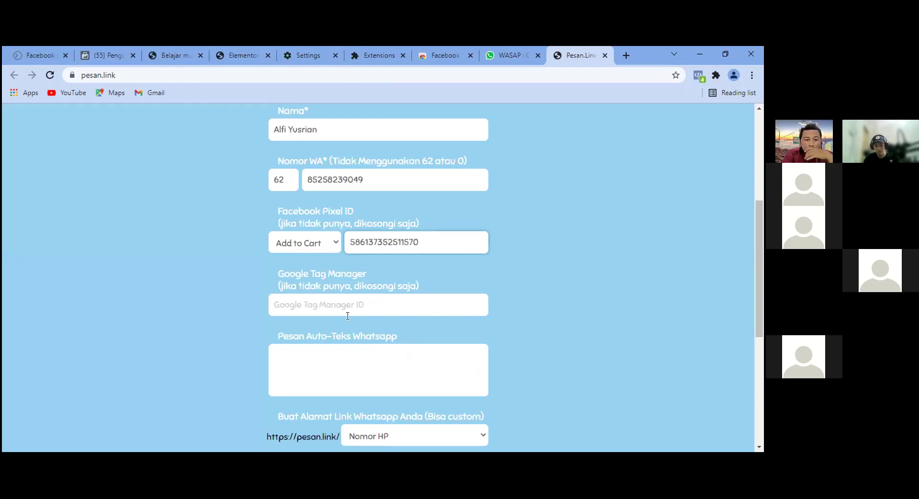
scroll(359, 279, down, 1)
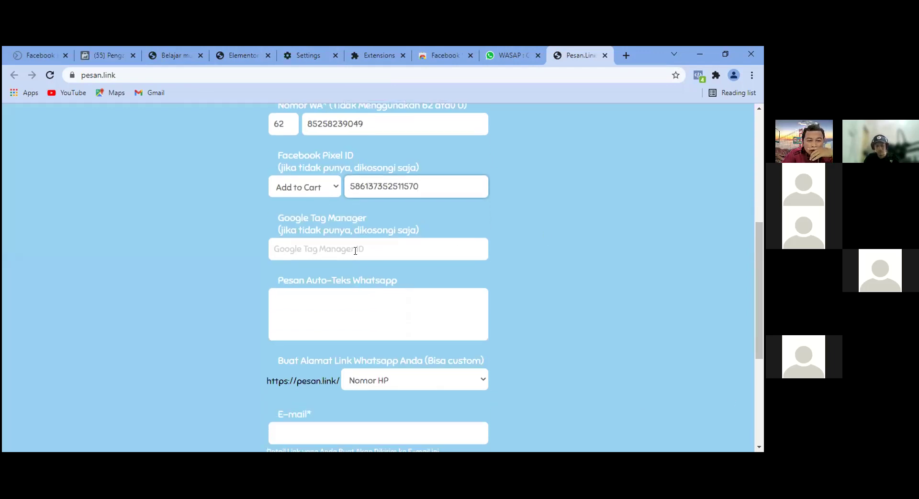
scroll(373, 264, up, 1)
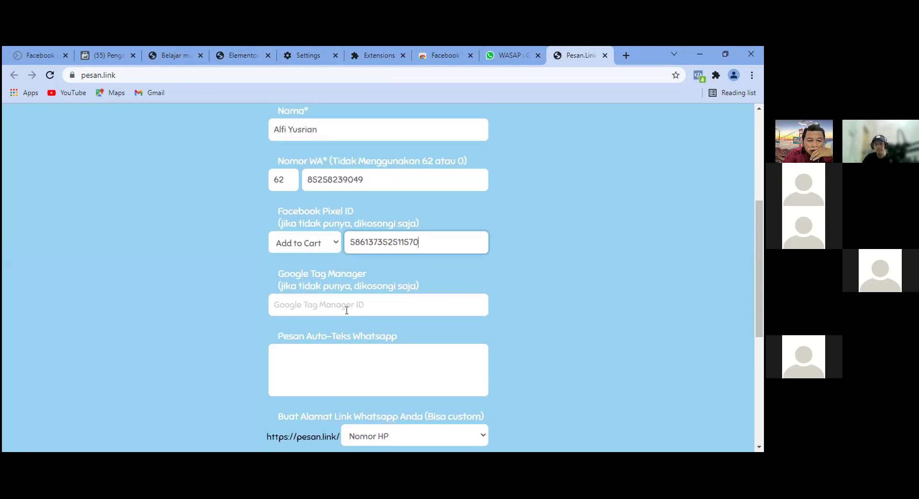
click(336, 354)
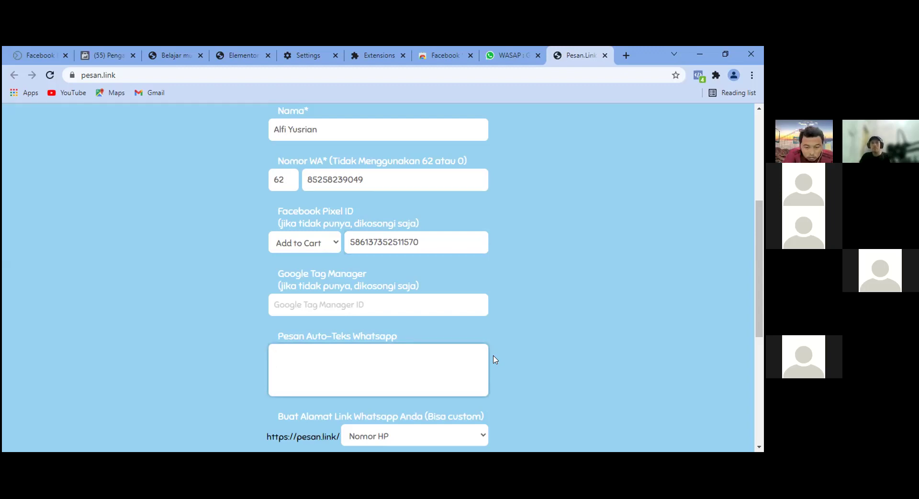
scroll(495, 359, down, 1)
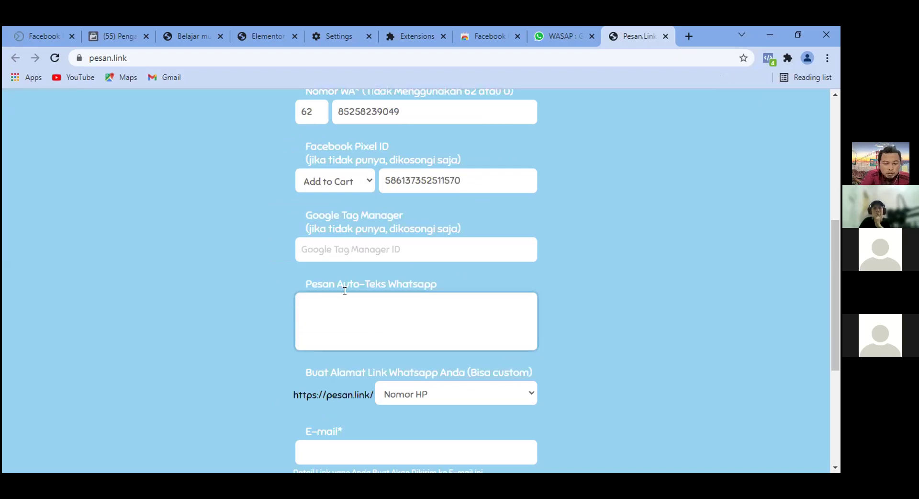
Type 'Hallo kak,' then 'Saya MAu daftar Weekads' and a 'Nama :' line in the auto-text box.
text(Hallo)
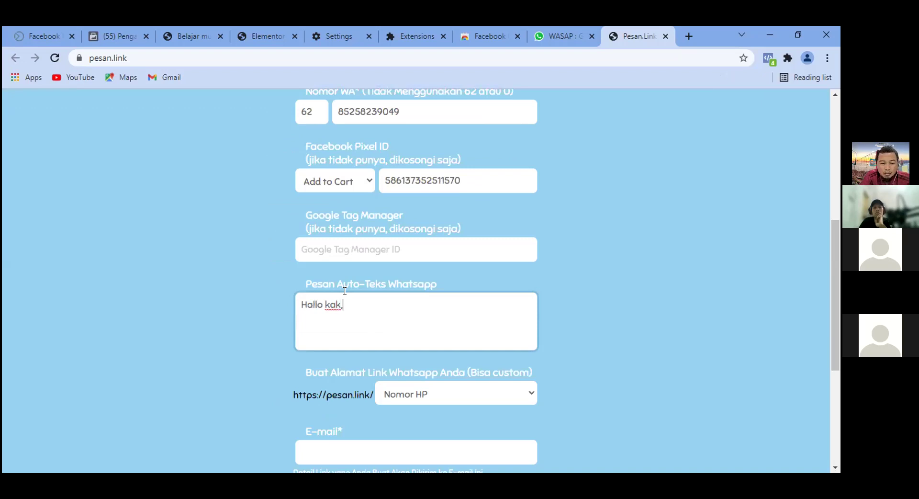
text(kak,)
key(Return)
text(Saya MAu daftar )
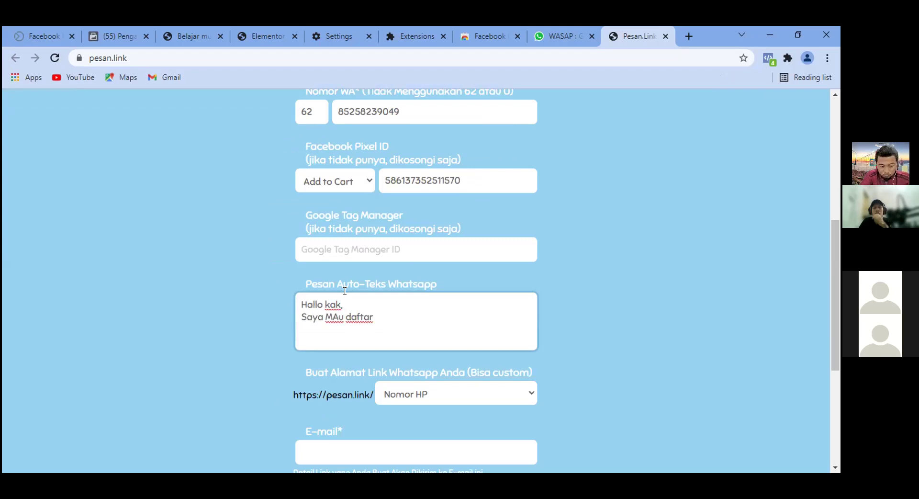
text(Weekads Academy)
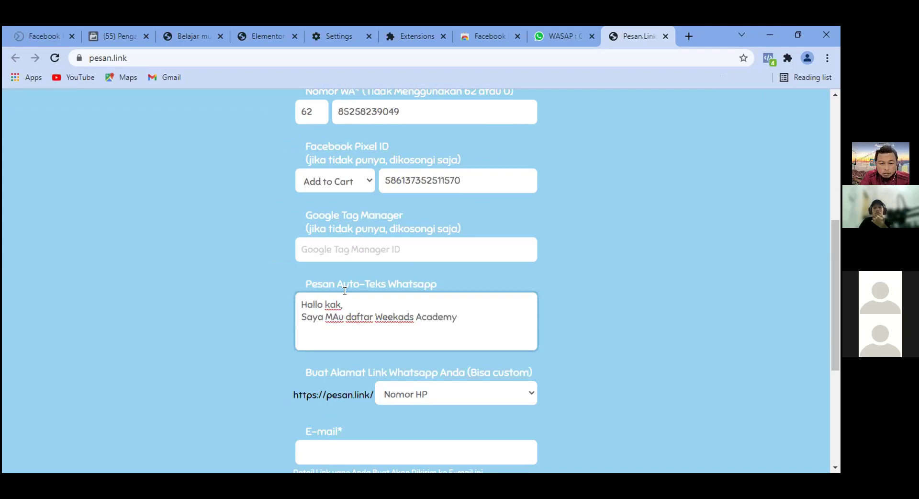
text(ama :)
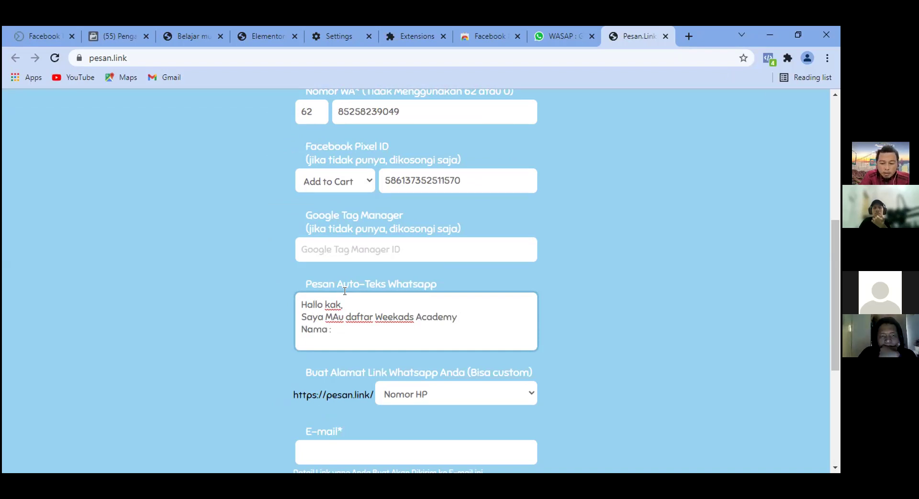
key(Return)
Add a 'Domisili :' line to the auto-text message.
text(Domisi)
key(BackSpace)
text(ili :)
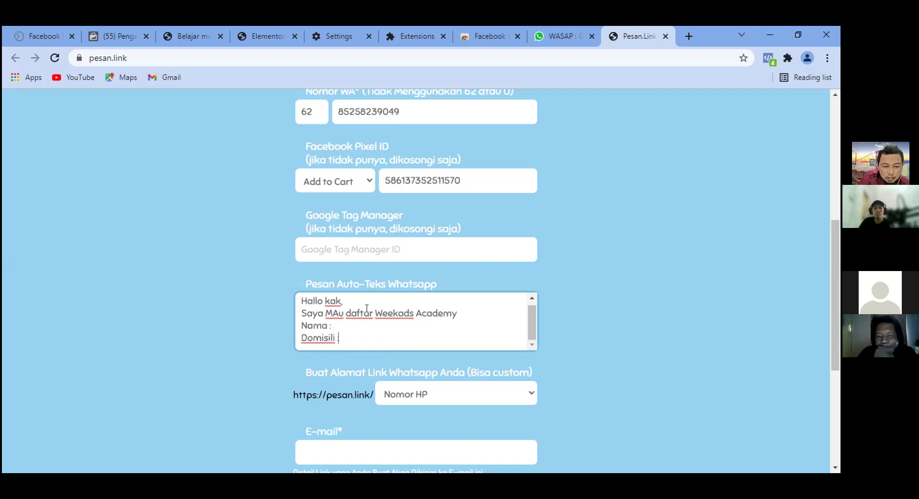
scroll(375, 317, down, 2)
scroll(376, 317, down, 1)
scroll(500, 299, up, 2)
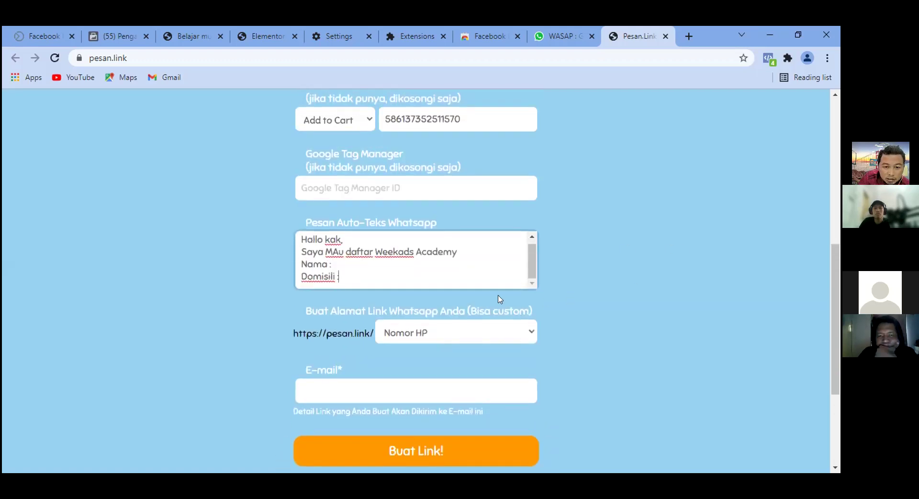
scroll(446, 334, down, 2)
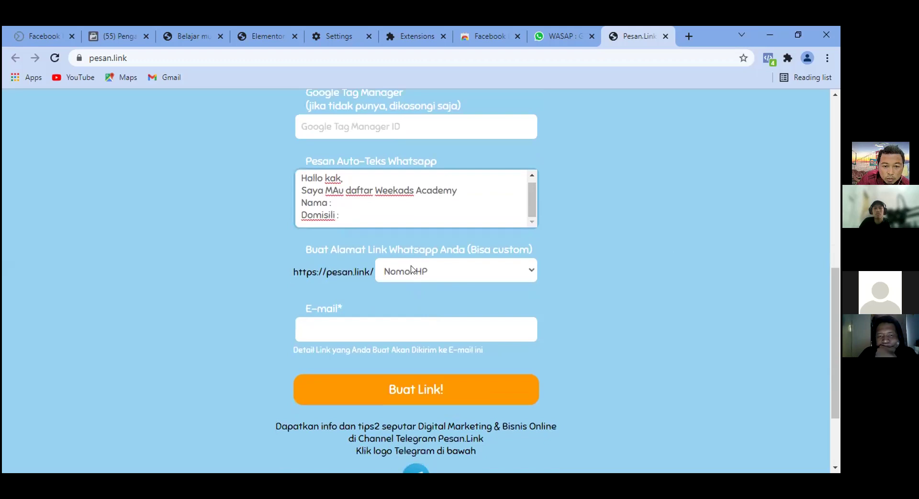
scroll(477, 249, up, 6)
Check the link address type choices and focus the empty E-mail field.
click(366, 307)
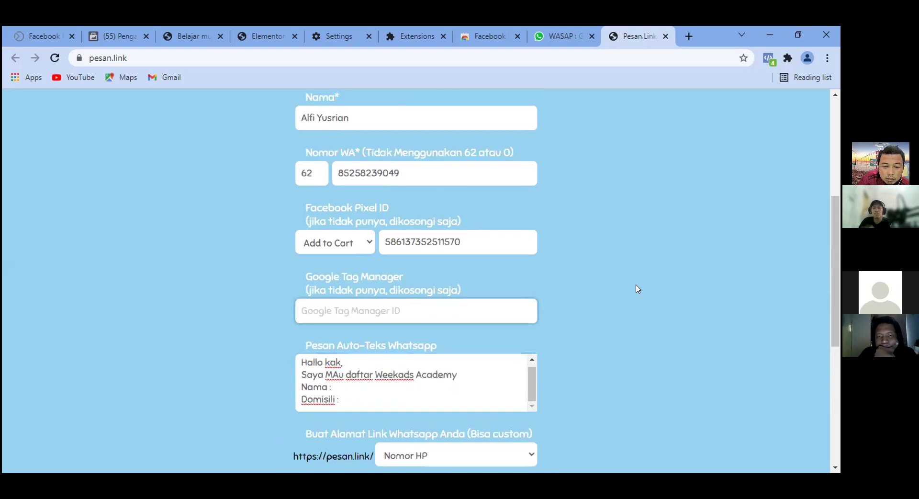
scroll(638, 289, down, 2)
scroll(638, 289, down, 2)
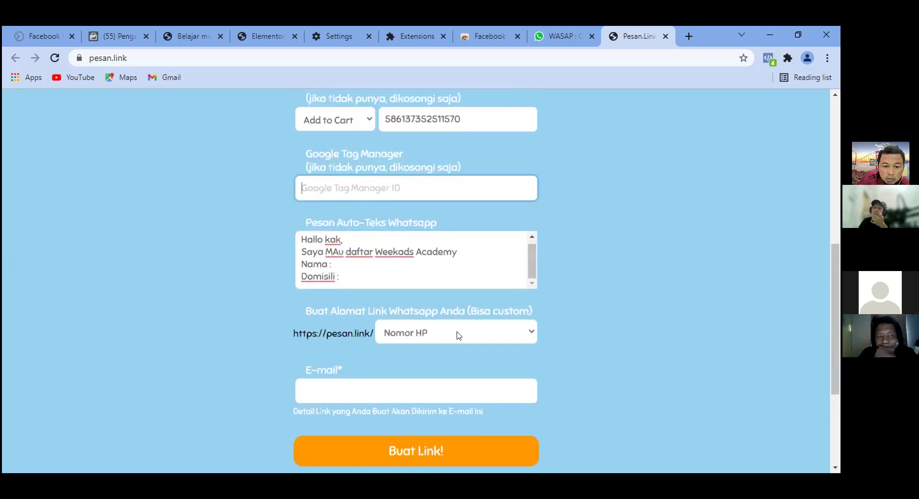
click(458, 336)
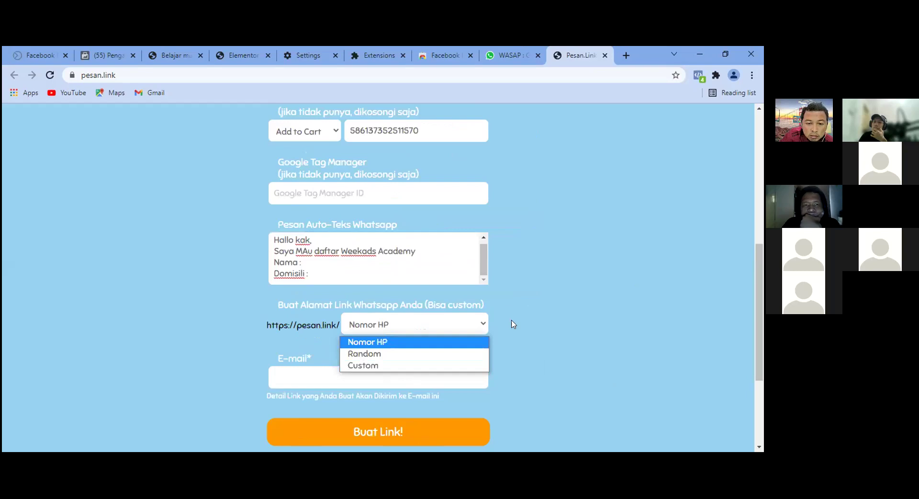
scroll(590, 301, down, 2)
scroll(539, 297, down, 1)
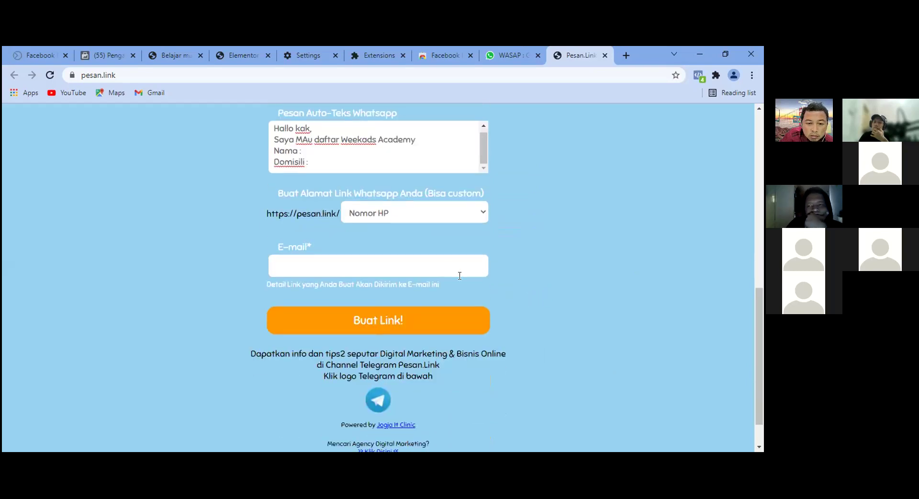
click(410, 267)
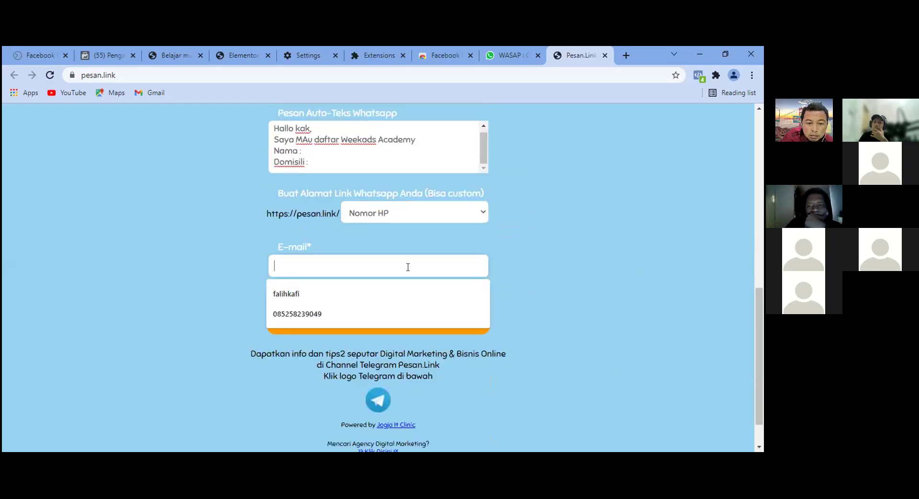
click(556, 265)
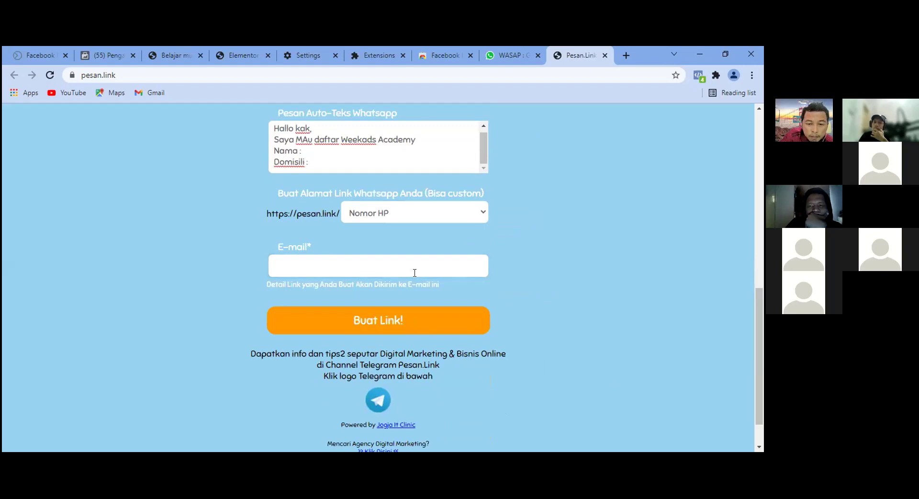
scroll(632, 278, down, 1)
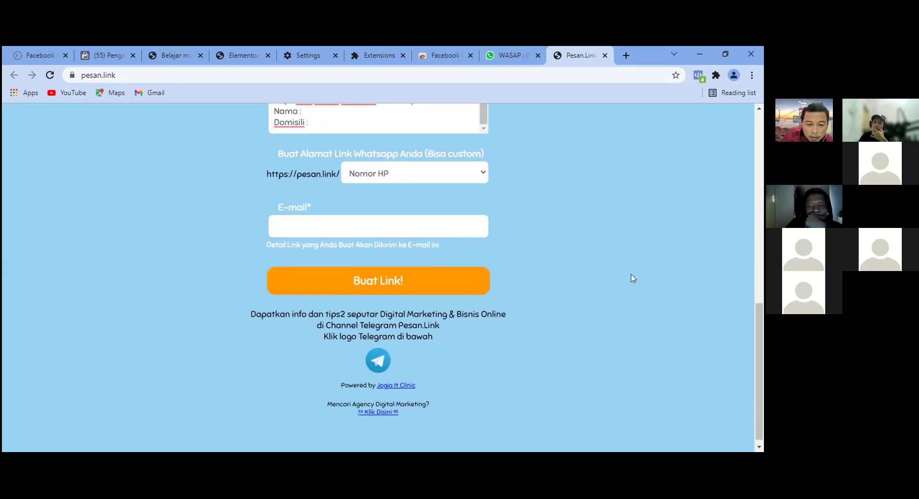
scroll(582, 301, up, 5)
scroll(579, 302, down, 1)
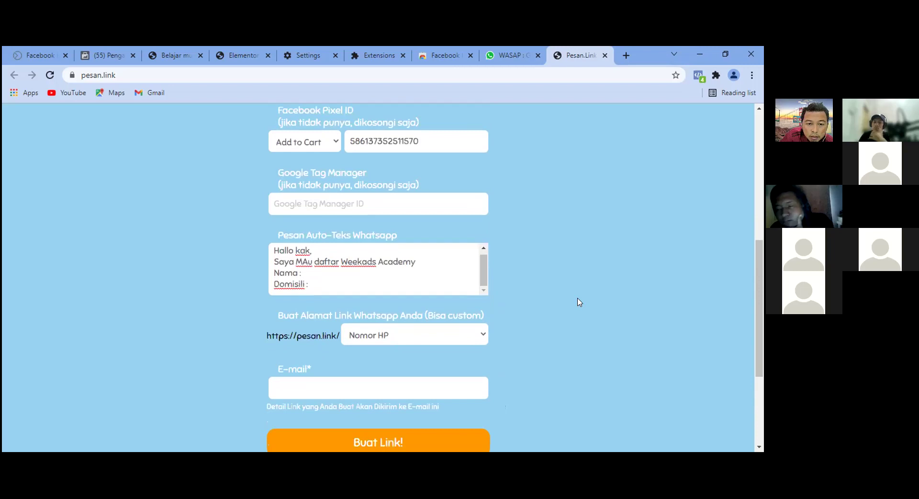
scroll(580, 302, down, 3)
scroll(579, 302, up, 2)
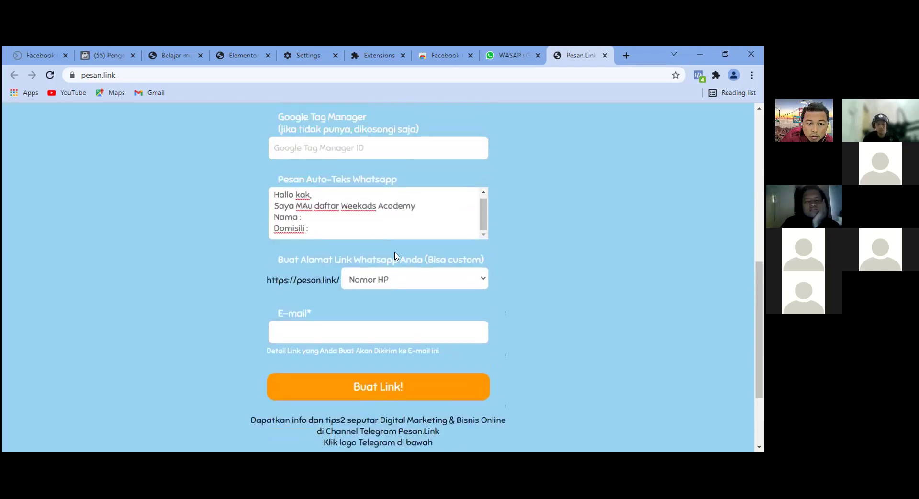
Correct 'MAu' to 'Mau' in the auto-text message.
click(309, 207)
key(BackSpace)
text(a)
scroll(417, 322, down, 1)
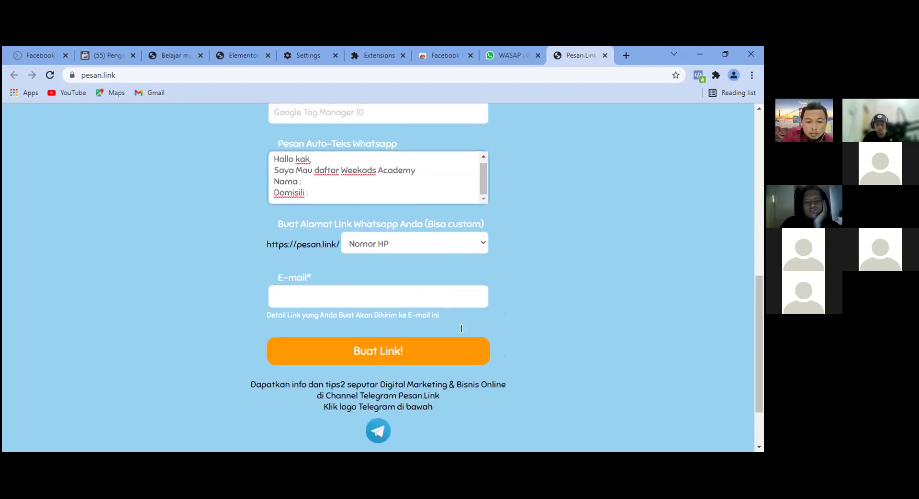
Enter the contact e-mail address and submit the form with Buat Link!
click(392, 337)
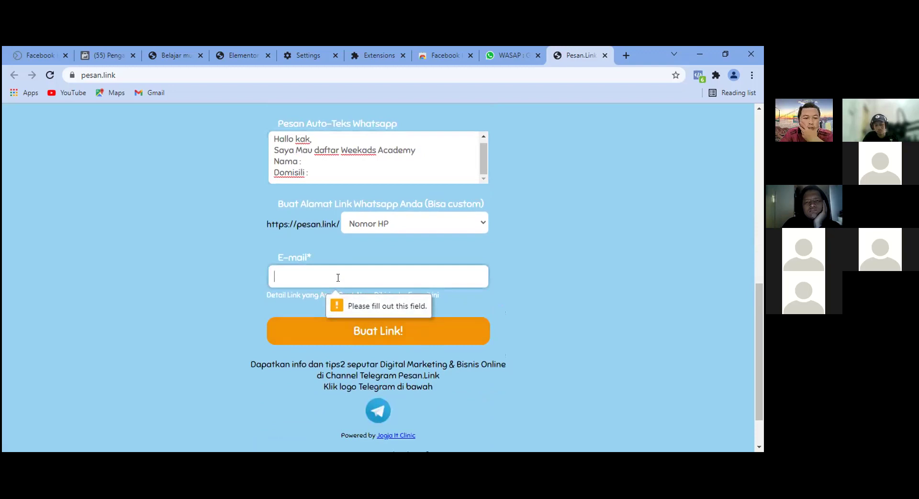
click(385, 272)
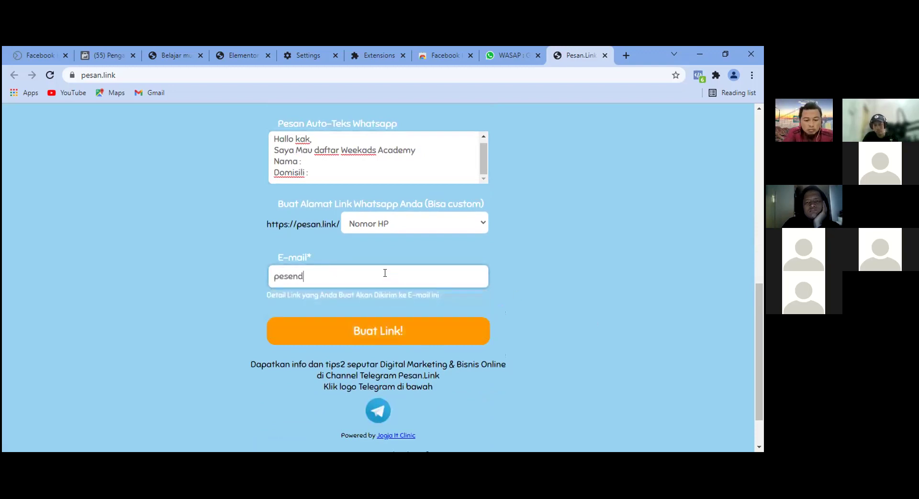
click(386, 337)
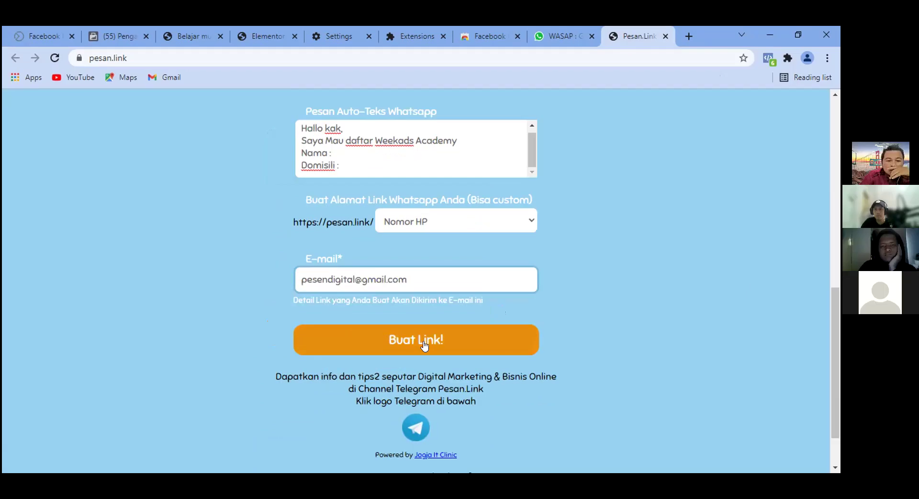
click(424, 345)
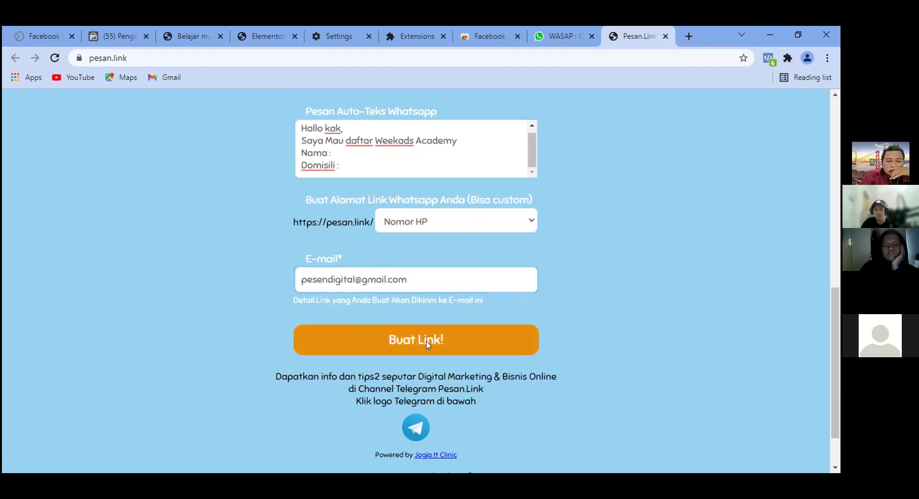
Test the generated WhatsApp link by opening it in a new tab.
scroll(643, 308, down, 3)
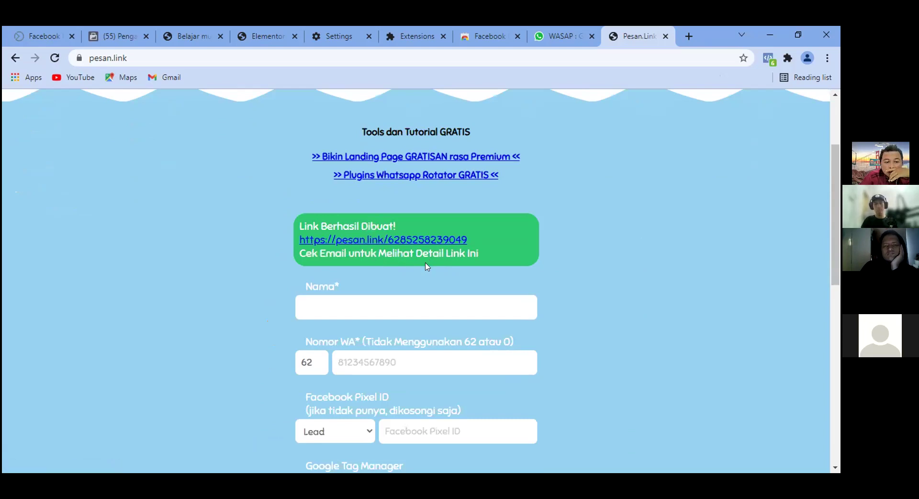
scroll(654, 218, down, 1)
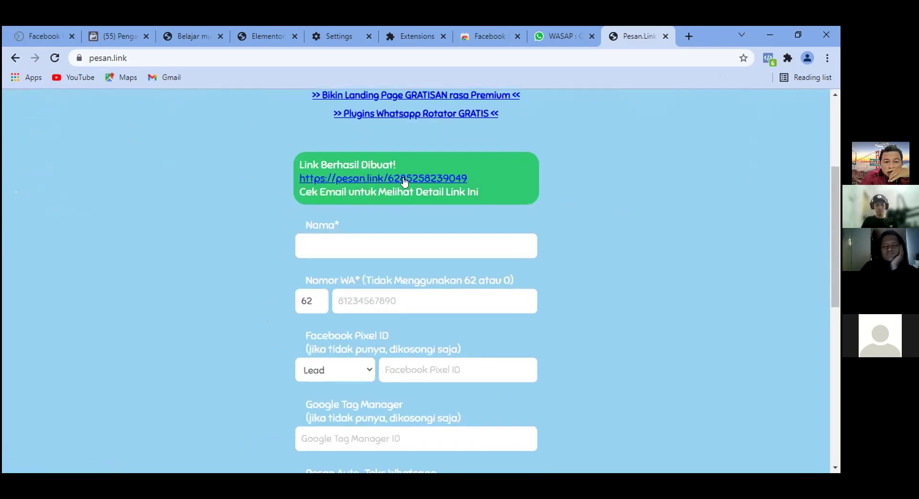
right_click(352, 180)
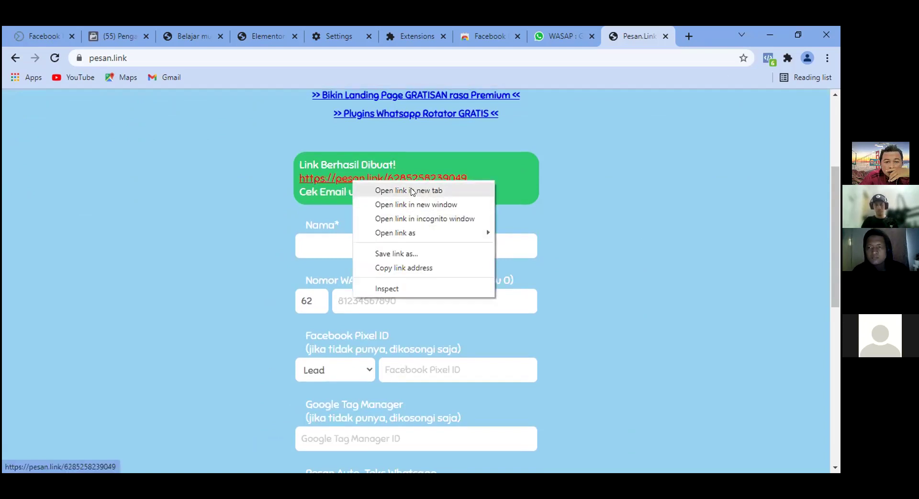
click(412, 190)
click(640, 35)
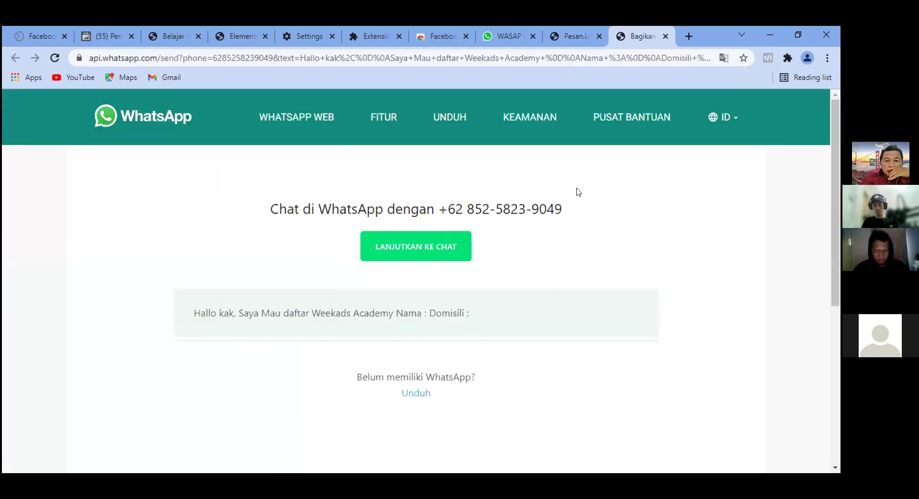
click(567, 30)
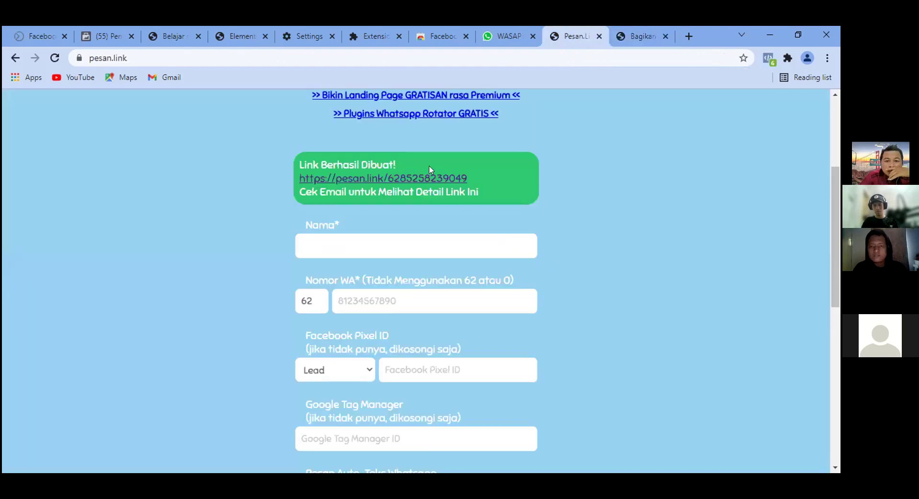
Copy the generated link's address and bring up the Elementor editor.
right_click(342, 182)
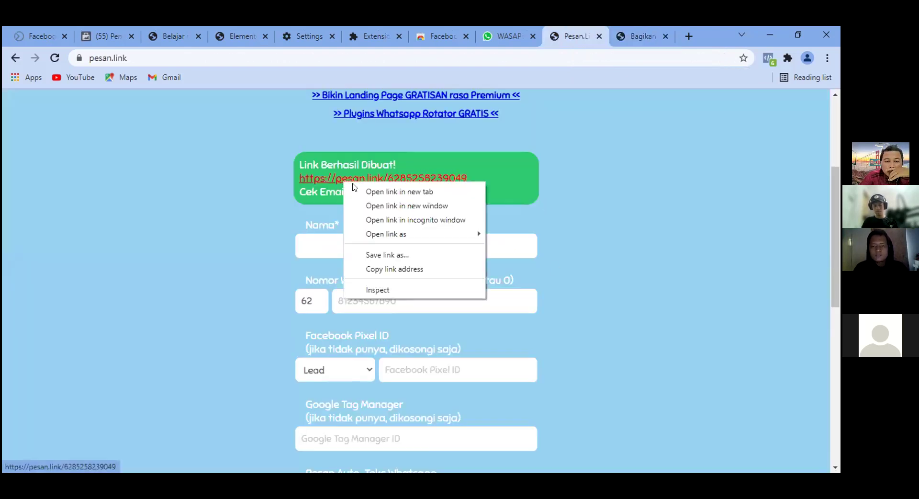
click(412, 270)
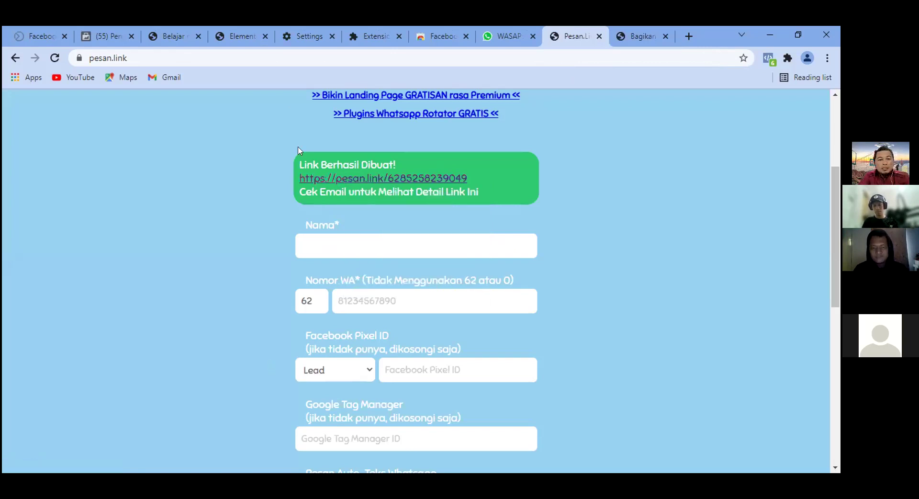
click(243, 30)
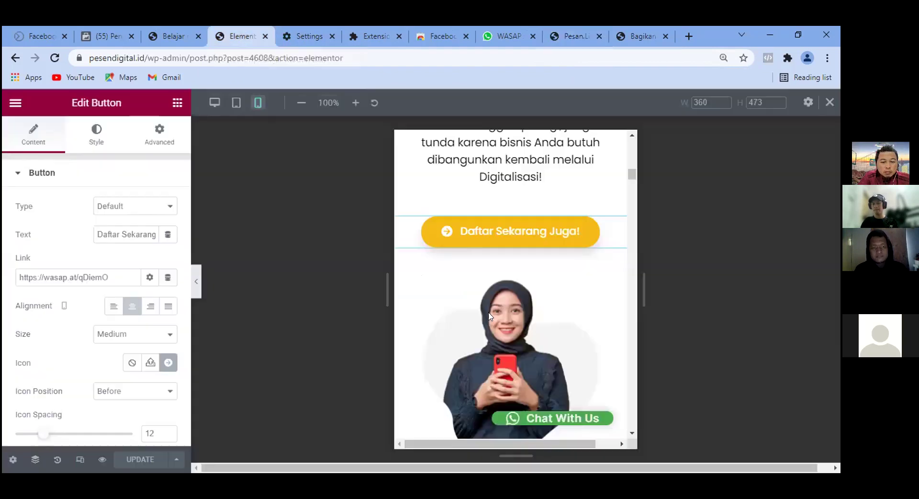
scroll(593, 240, up, 5)
scroll(593, 240, up, 2)
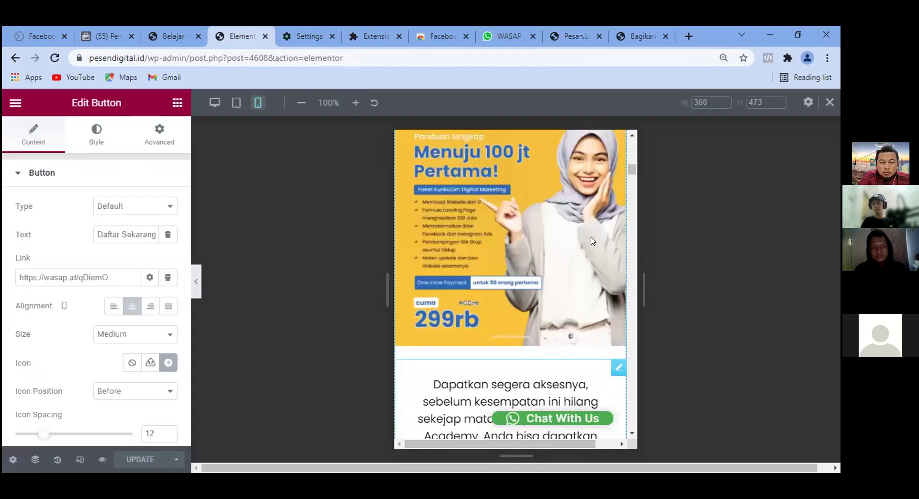
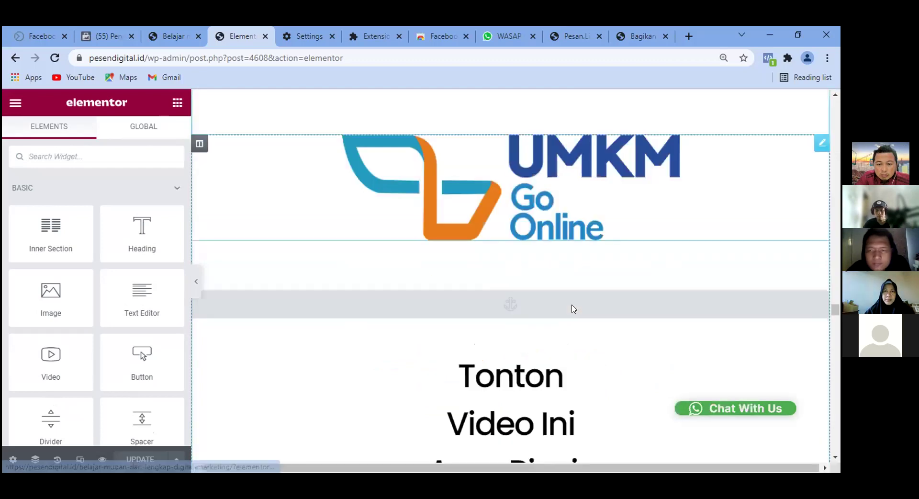
Replace the Daftar Sekarang Juga! button's wasap.at link with the pesan.link address and update the page.
scroll(574, 309, down, 20)
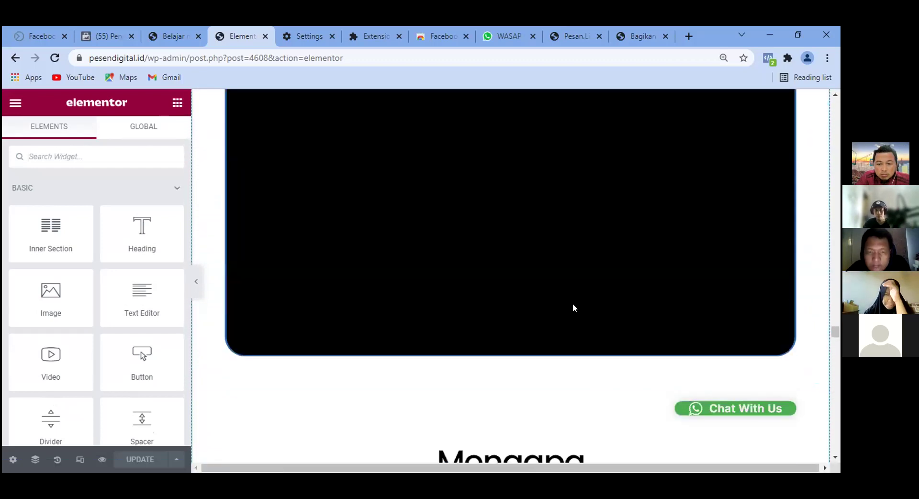
scroll(573, 300, down, 18)
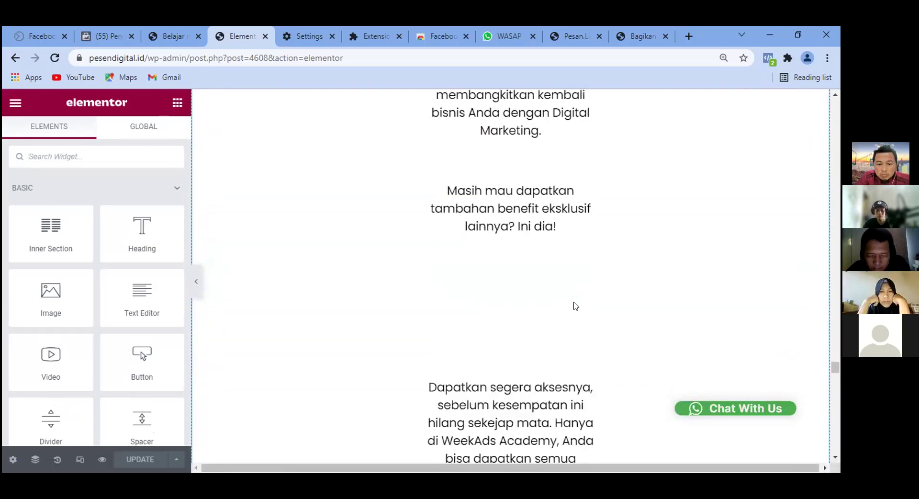
scroll(822, 356, up, 6)
click(822, 328)
click(119, 278)
key(ctrl+a)
key(BackSpace)
key(ctrl+v)
click(141, 459)
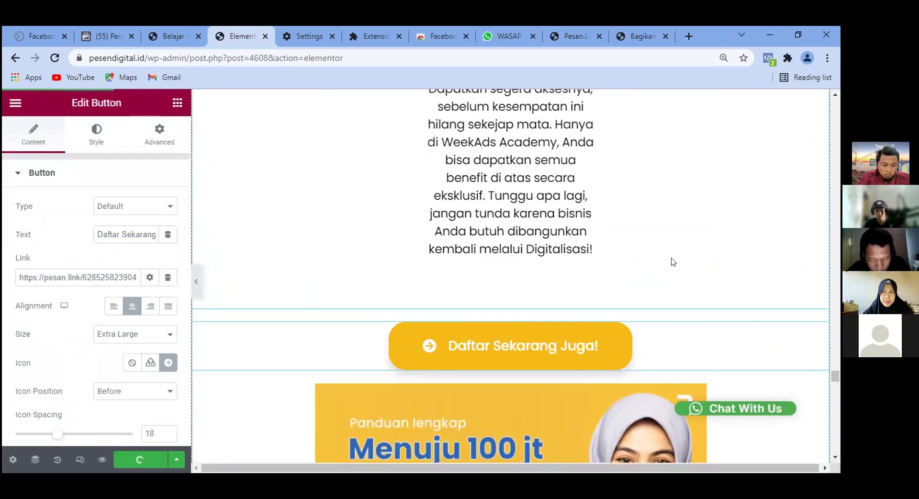
Link the Daftar Sebelum Harga Naik button to pesan.link too and update the page.
scroll(677, 260, down, 15)
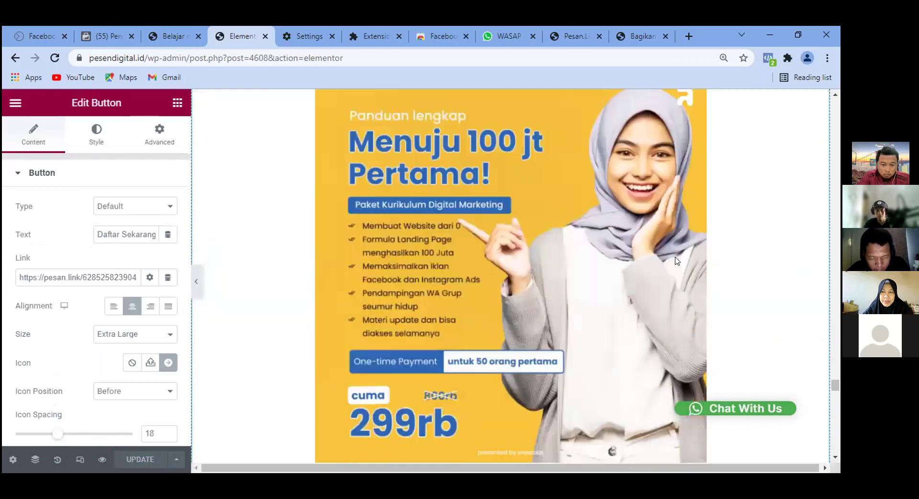
scroll(677, 261, down, 5)
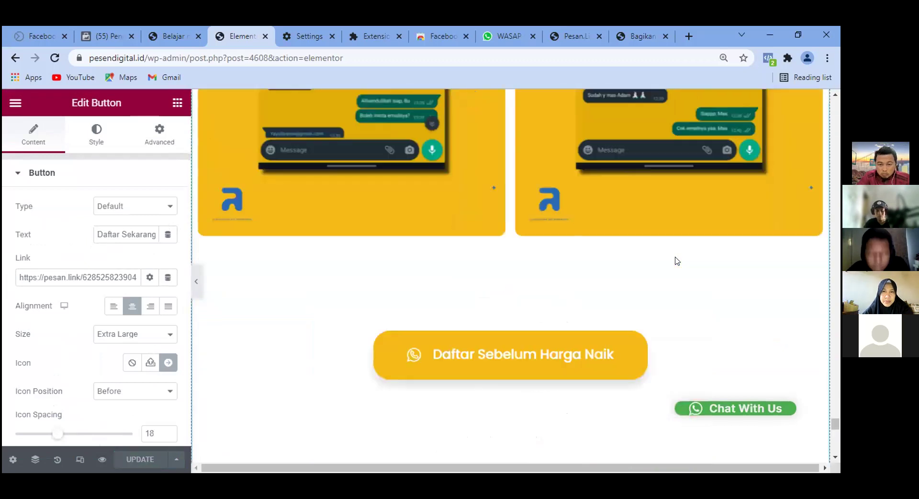
click(642, 278)
drag(120, 277, 3, 286)
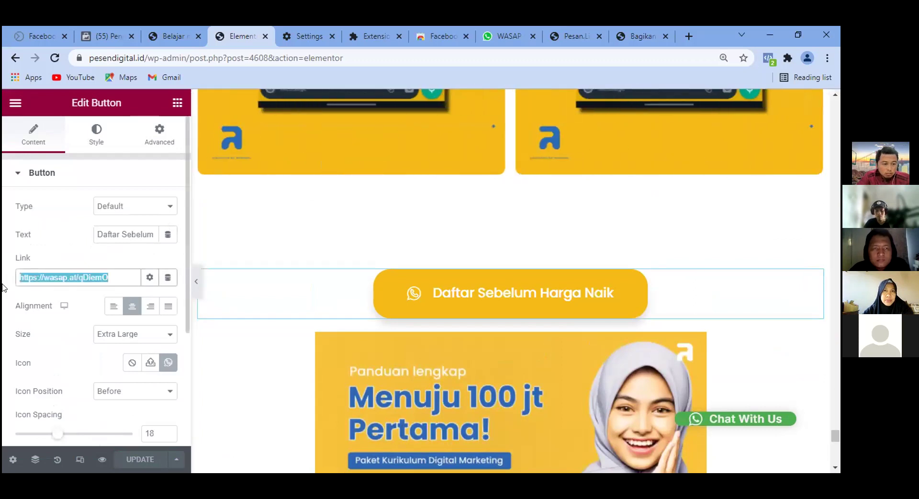
key(BackSpace)
key(ctrl+v)
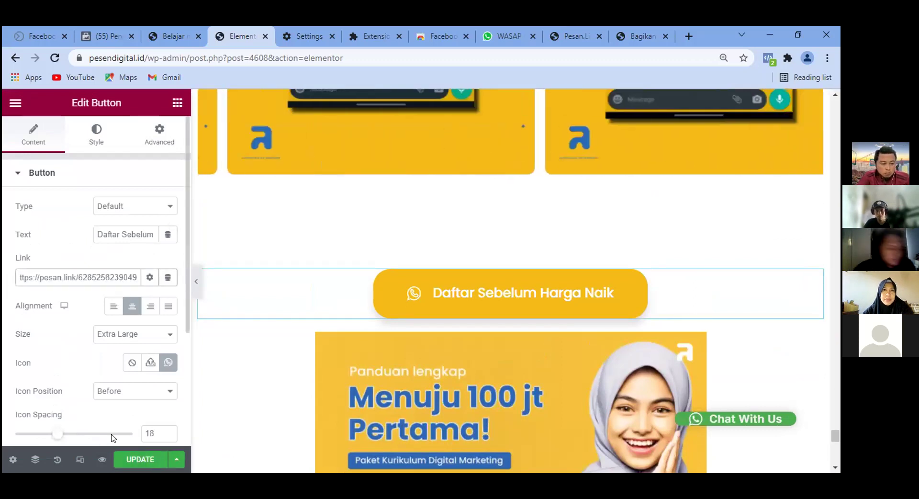
click(140, 459)
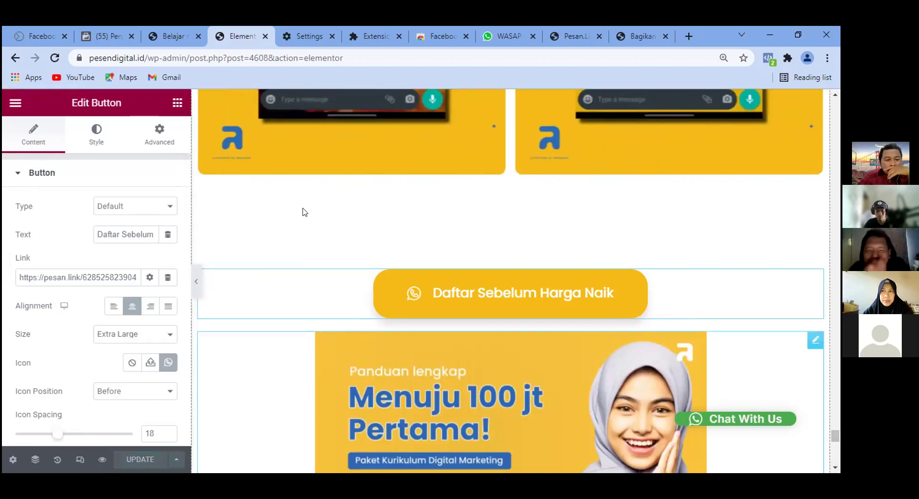
click(107, 35)
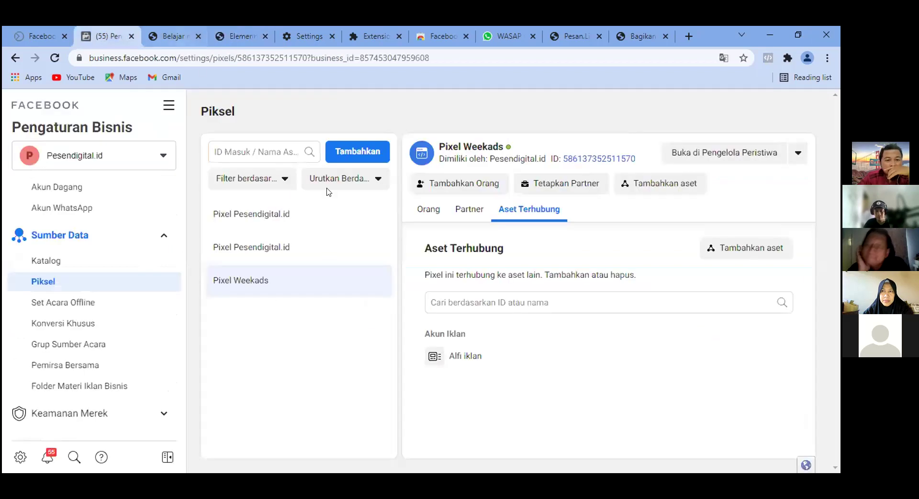
Reload the Elementor editor, then bring up the live WeekAds landing page on pesendigital.id.
click(242, 32)
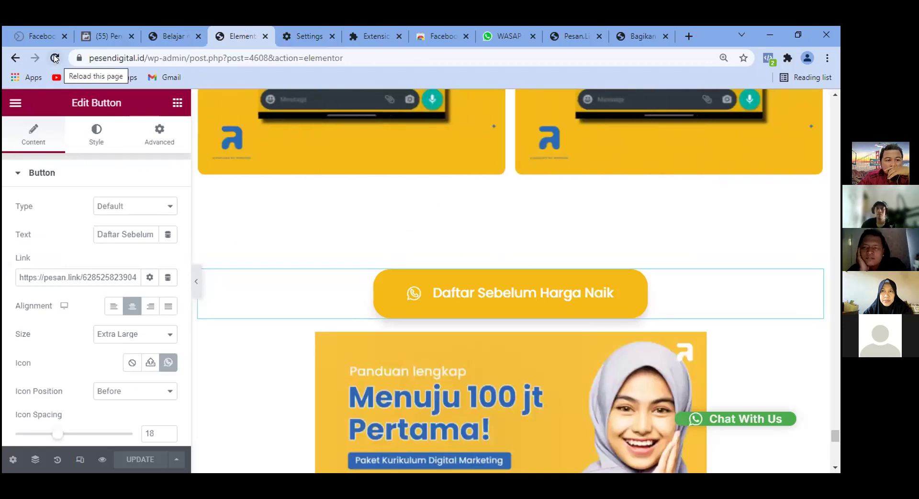
click(55, 58)
click(112, 33)
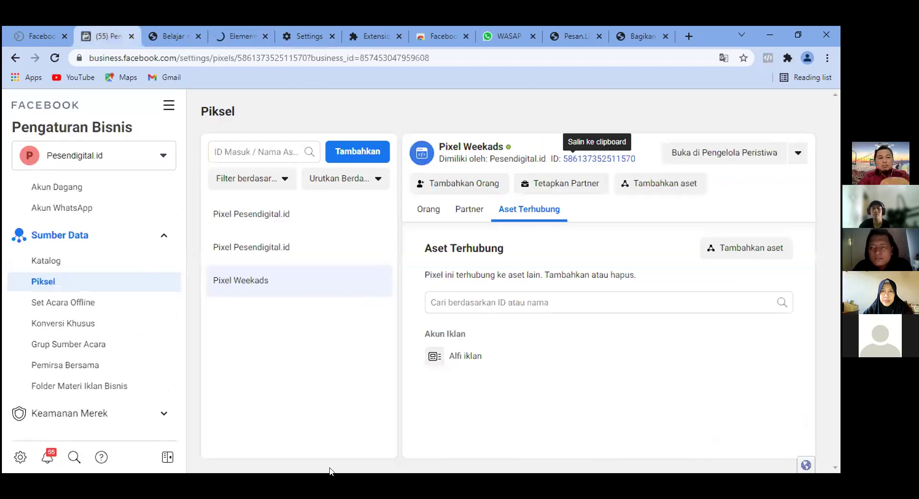
click(174, 36)
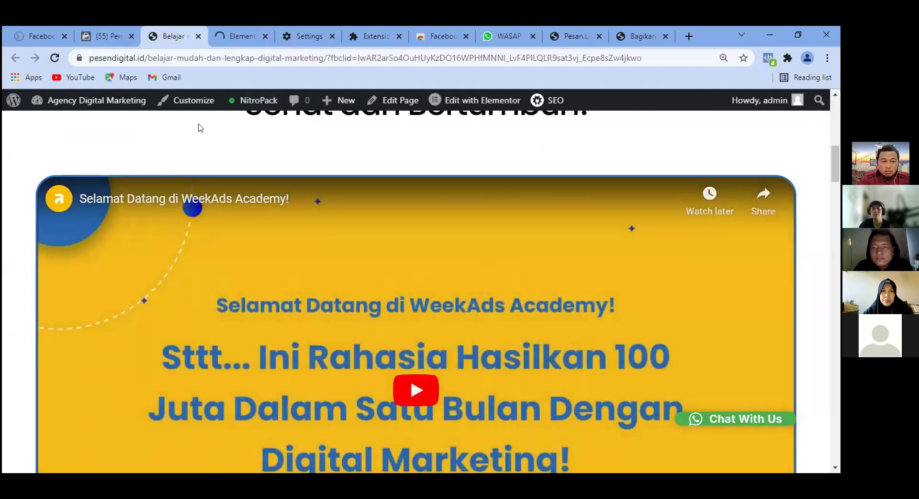
Scroll up and down through the live WeekAds landing page to review its sections.
scroll(304, 232, up, 10)
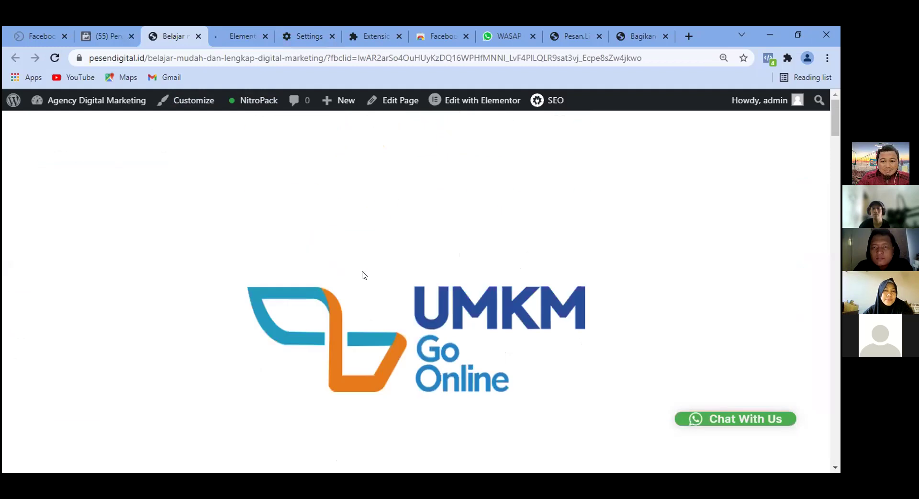
scroll(366, 273, down, 10)
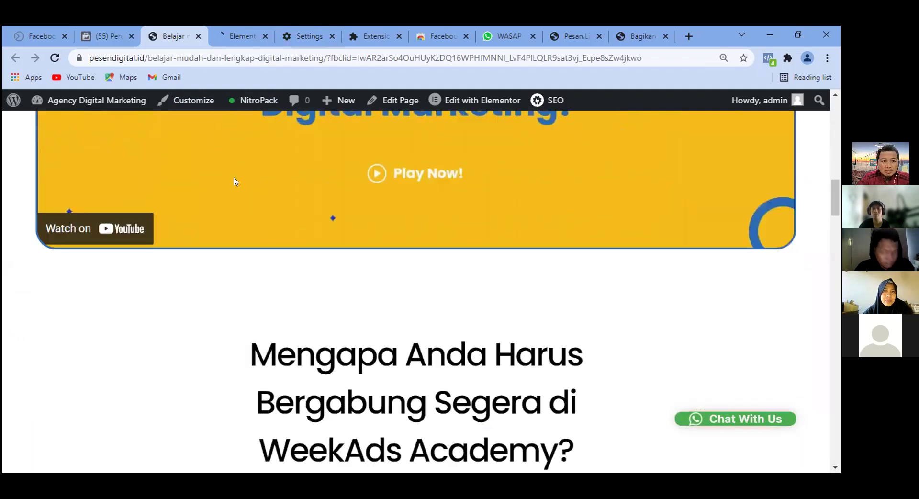
scroll(155, 104, down, 10)
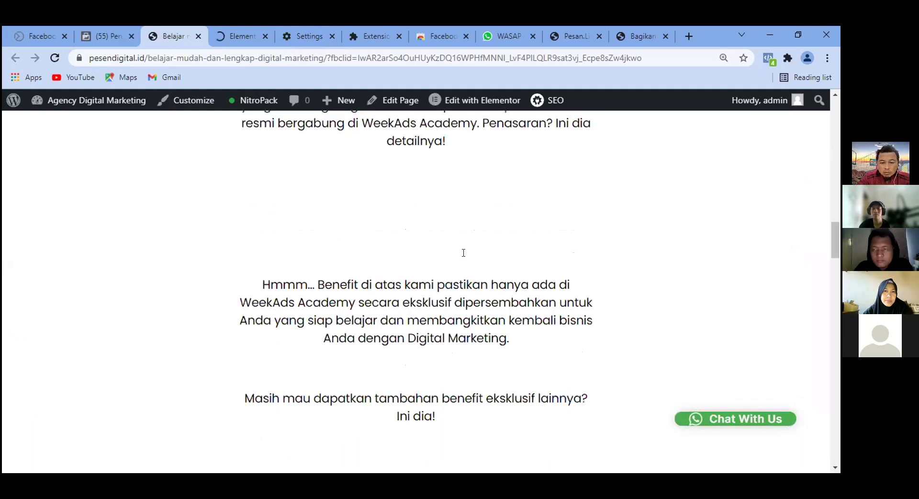
scroll(464, 253, down, 10)
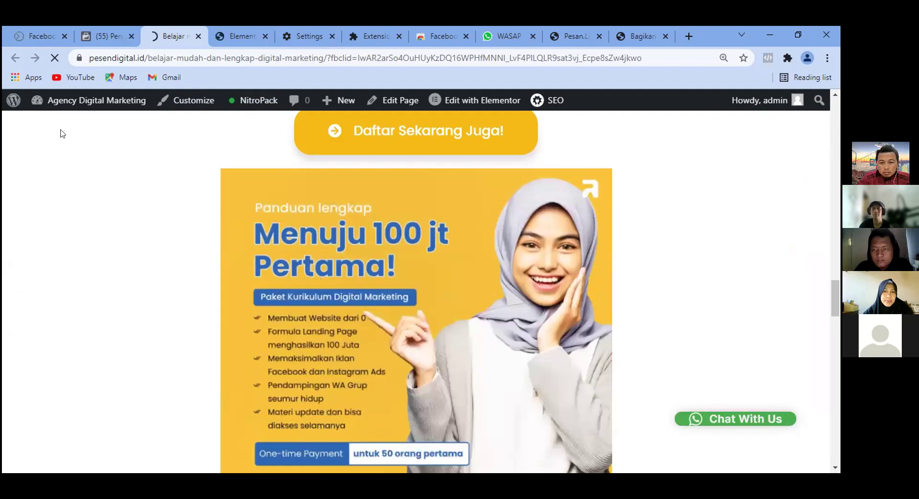
scroll(659, 269, up, 2)
scroll(2, 294, down, 4)
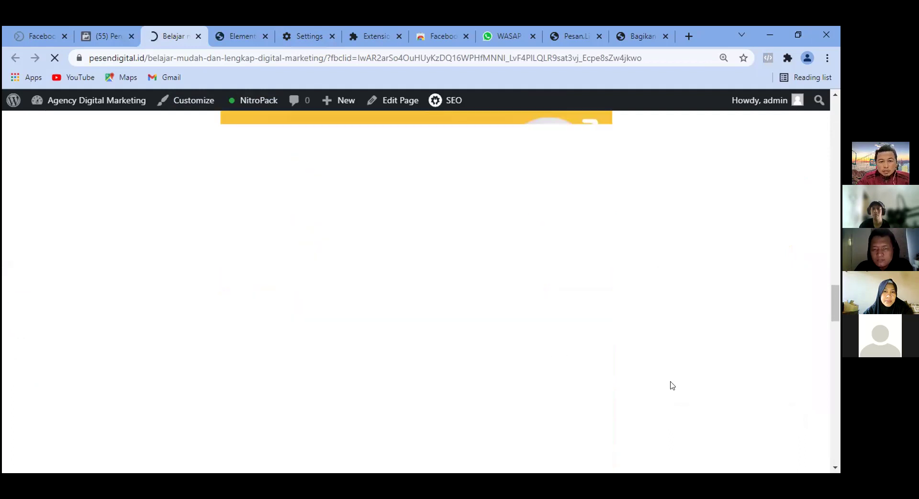
scroll(627, 257, up, 2)
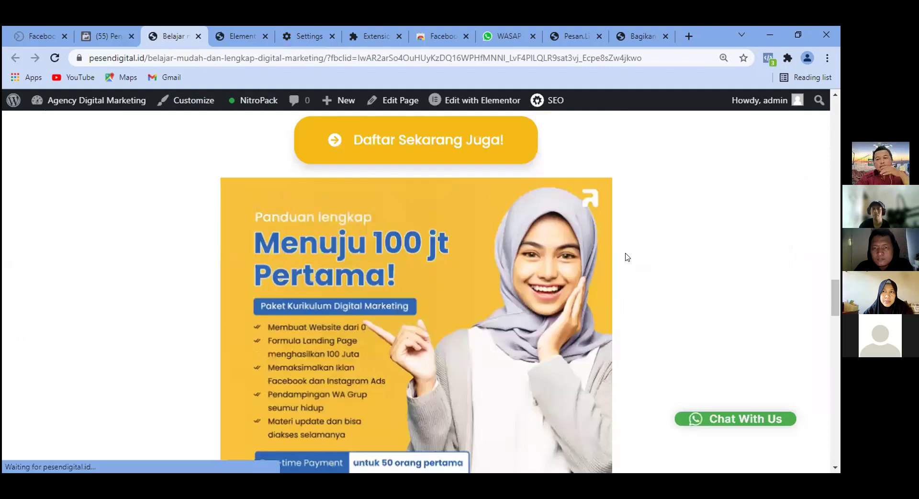
scroll(628, 257, up, 15)
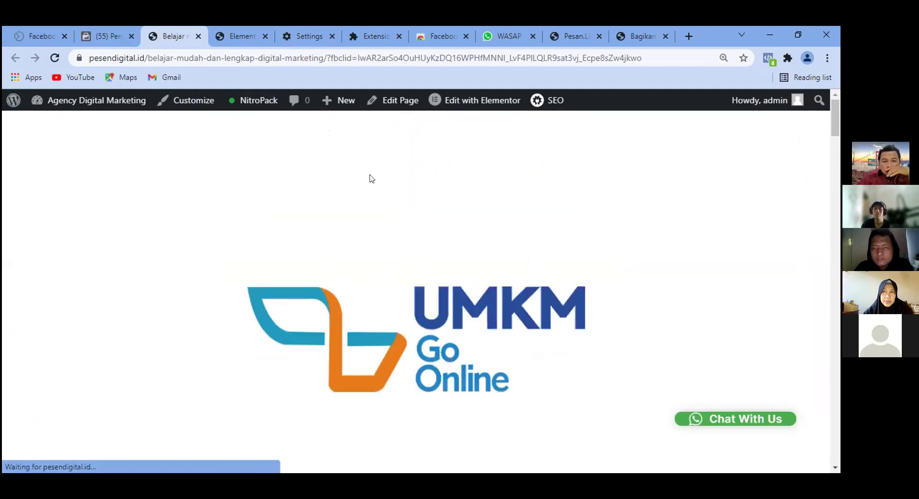
scroll(502, 238, down, 10)
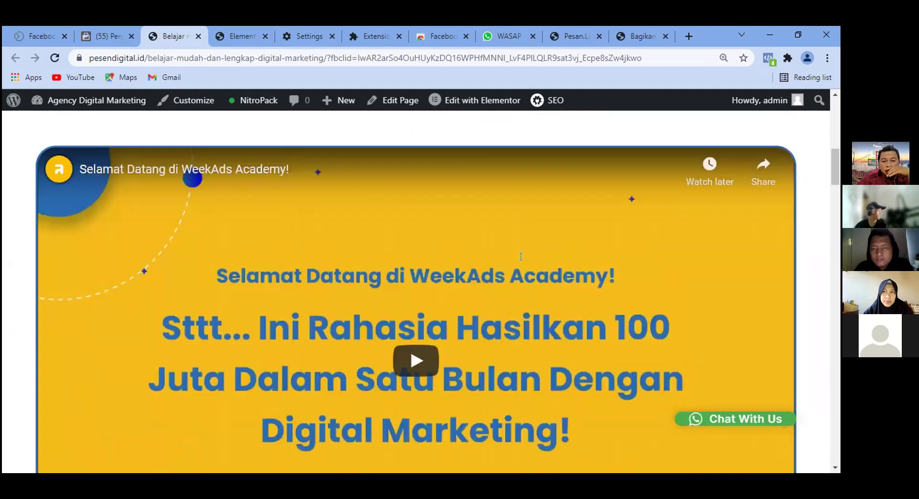
scroll(521, 257, down, 10)
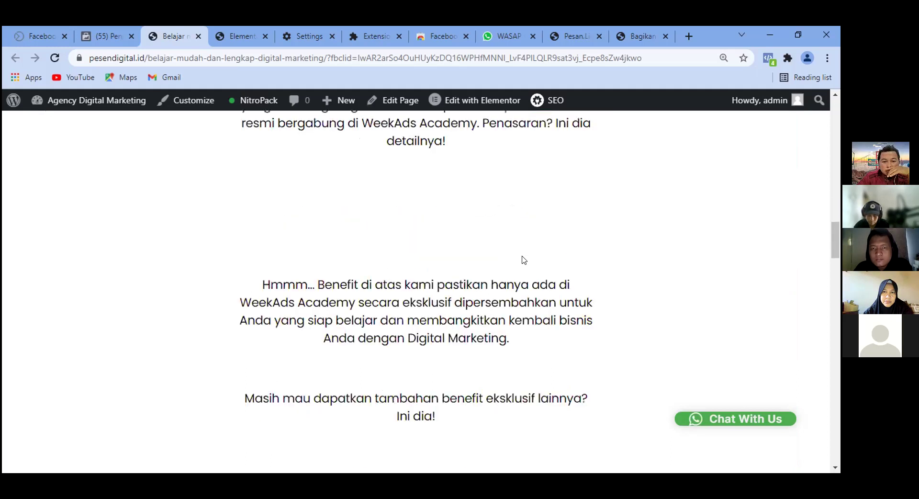
scroll(525, 260, down, 1)
scroll(527, 257, up, 6)
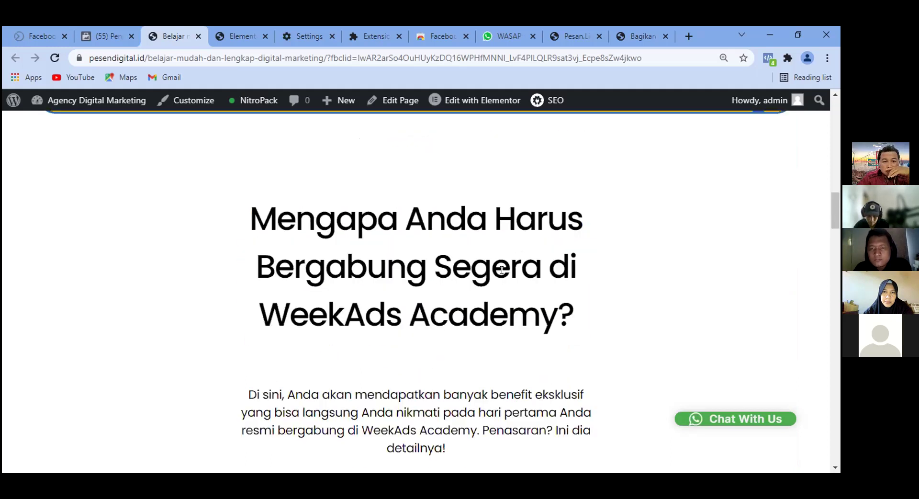
scroll(502, 270, down, 12)
scroll(642, 228, up, 13)
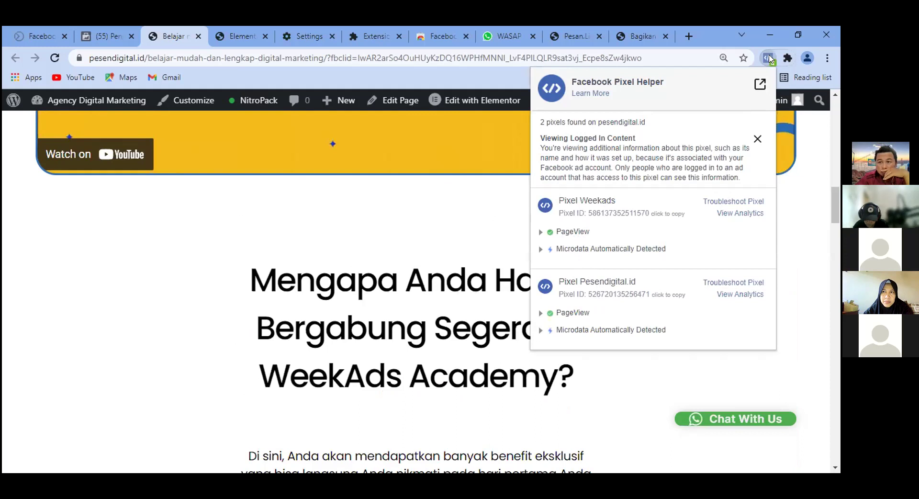
Close the Pixel Helper report and restore Chrome from maximized to a smaller window.
click(758, 86)
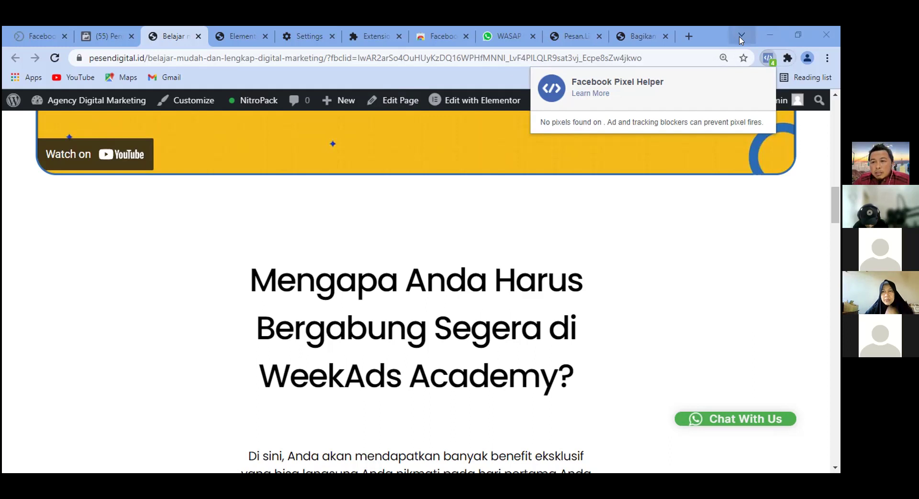
click(800, 37)
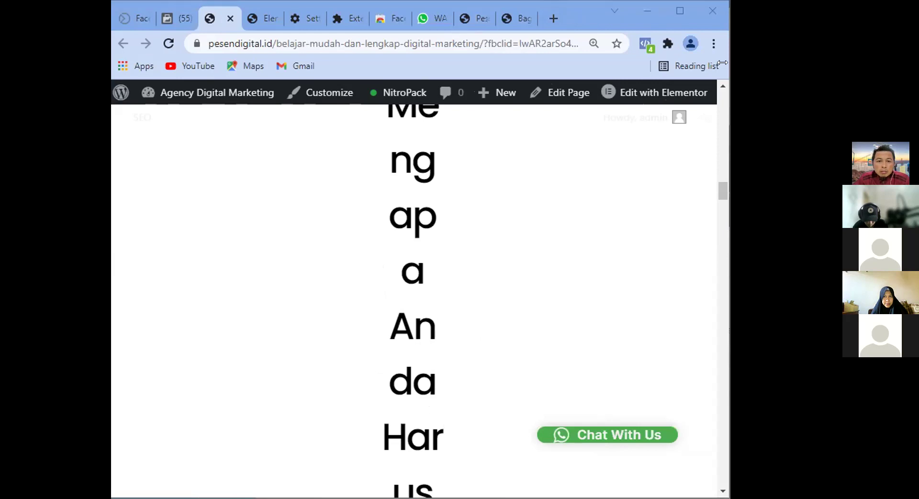
Drag the browser window's edge narrower to preview the landing page's compact layout.
drag(728, 67, 642, 66)
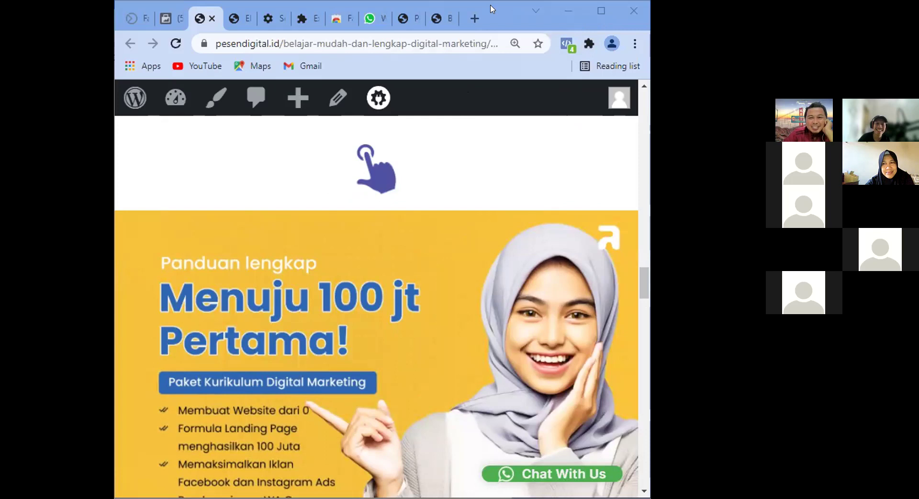
Maximize the browser window, then restore it to its smaller size.
click(602, 11)
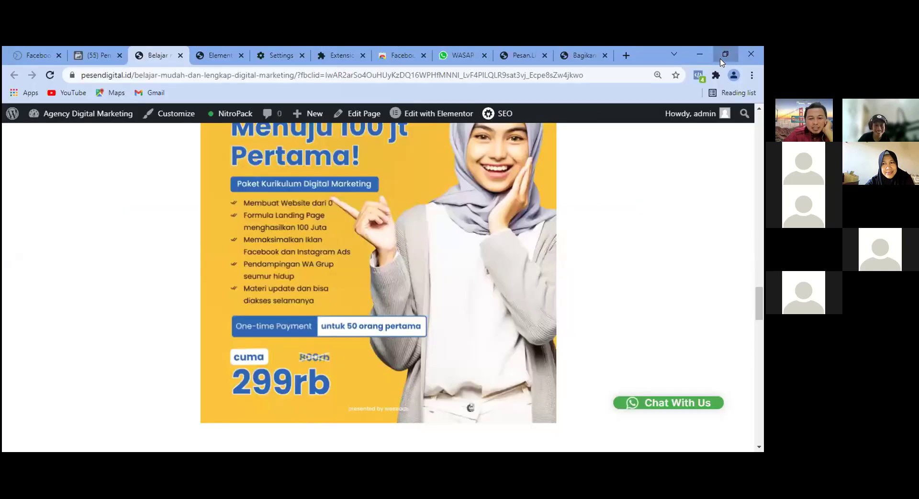
click(726, 54)
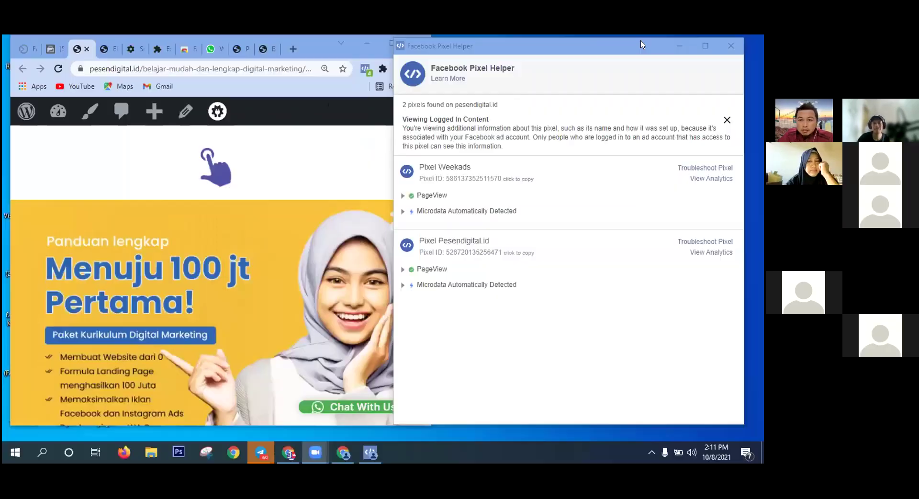
Reposition the Pixel Helper report so it sits beside the landing page.
drag(637, 50, 657, 53)
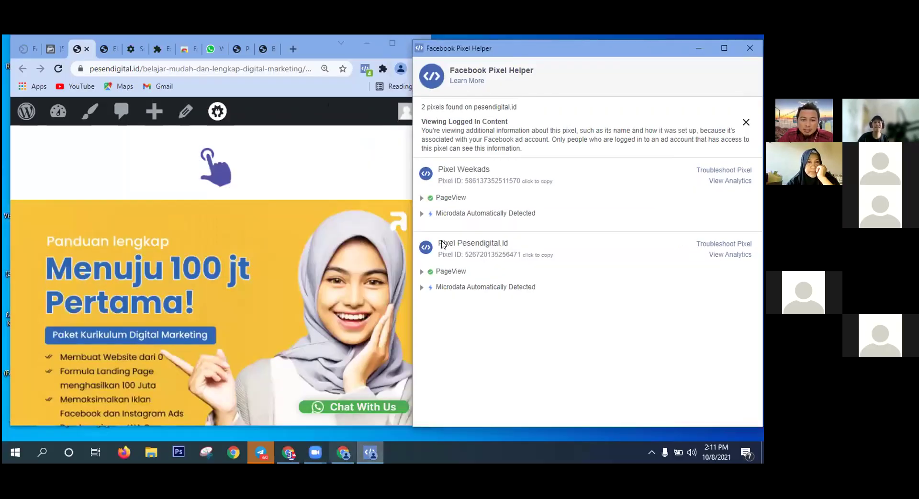
double_click(566, 45)
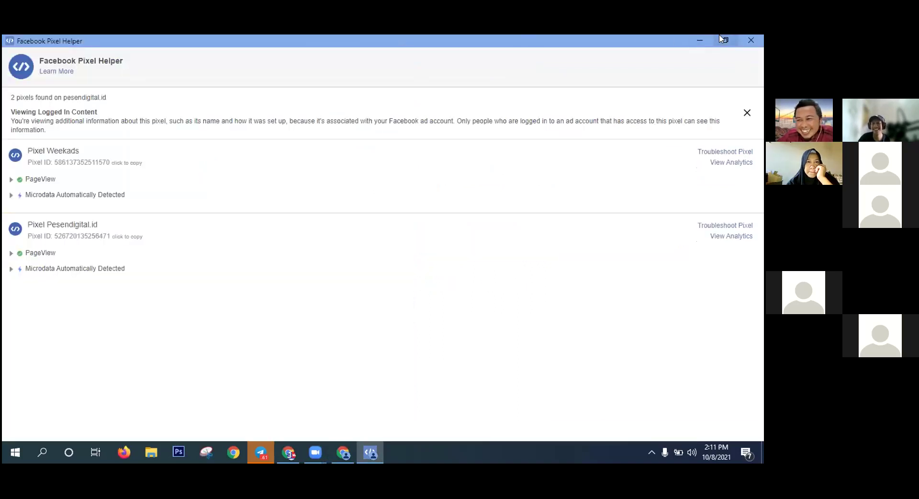
click(724, 41)
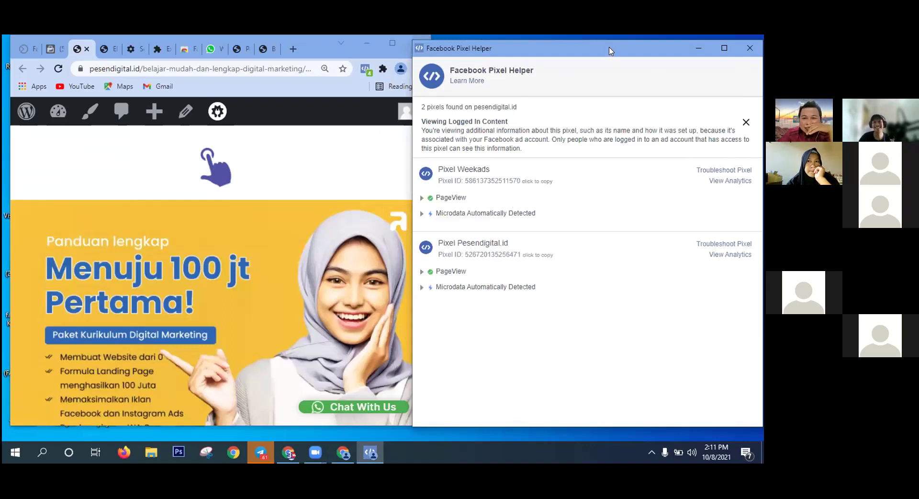
drag(611, 50, 618, 49)
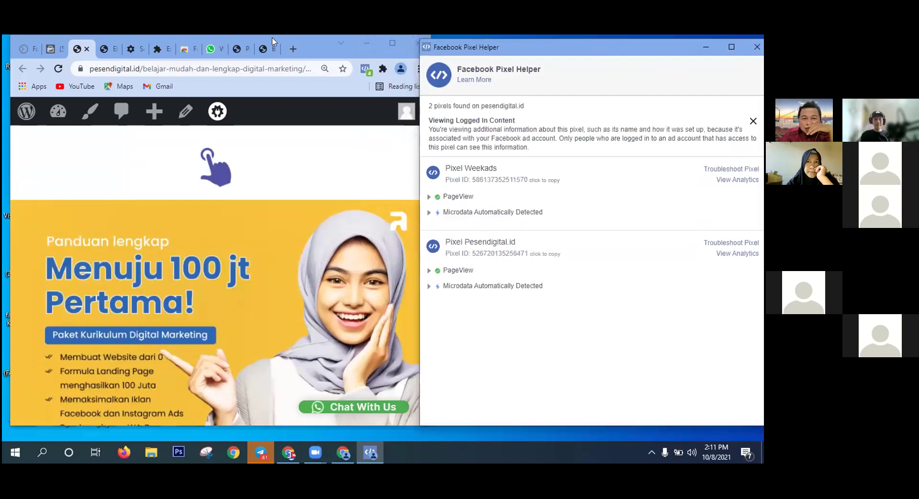
Reload the landing page and follow the Daftar Sekarang Juga signup link to WhatsApp.
click(66, 70)
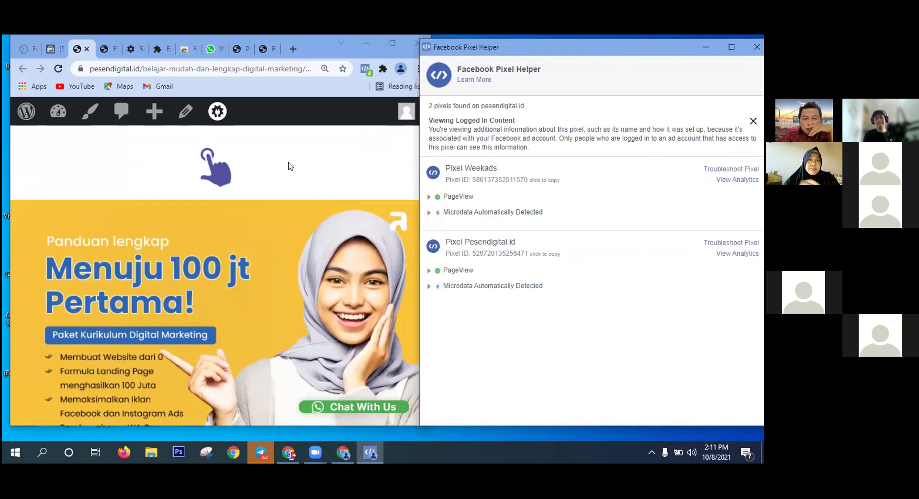
scroll(201, 265, down, 10)
scroll(203, 283, up, 4)
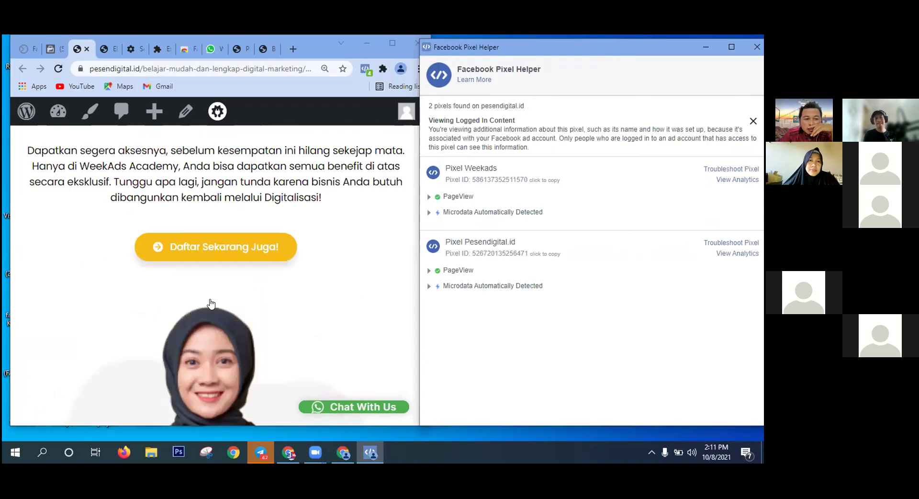
click(211, 301)
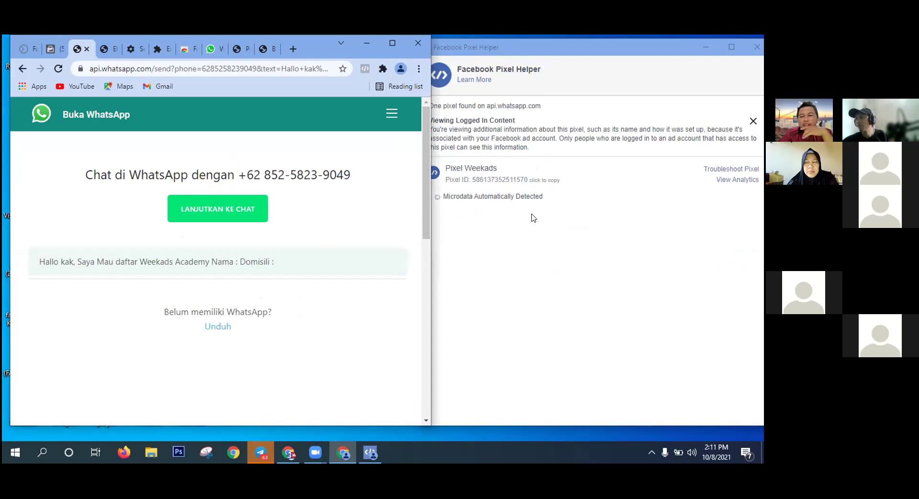
Check Pixel Weekads on the WhatsApp page, then return to the Business Settings pixel page.
drag(309, 45, 291, 44)
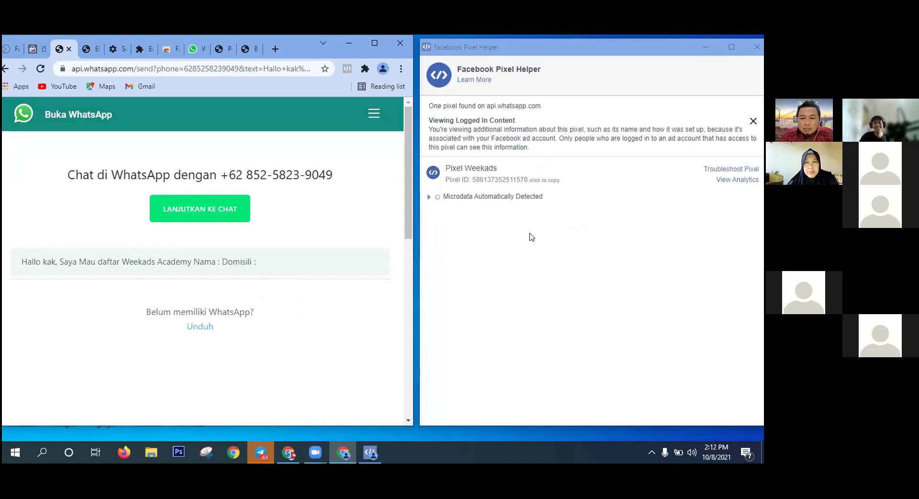
click(374, 44)
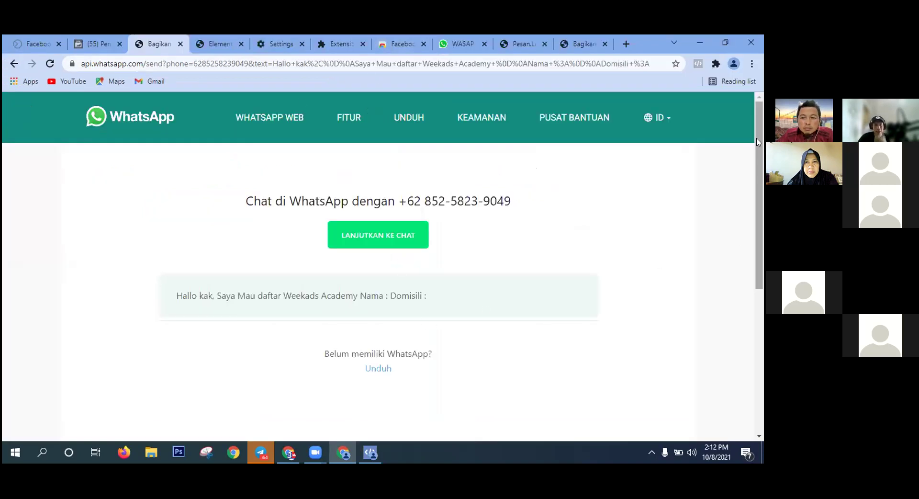
scroll(222, 188, down, 2)
scroll(483, 210, up, 2)
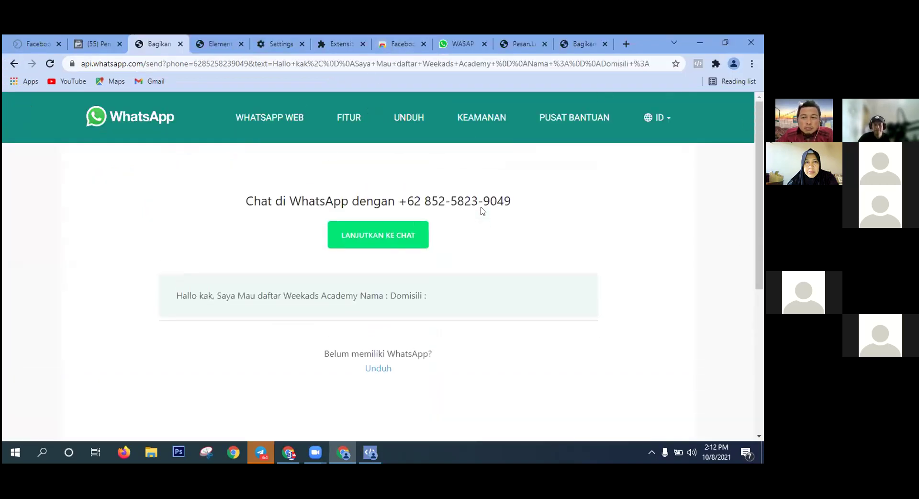
click(102, 44)
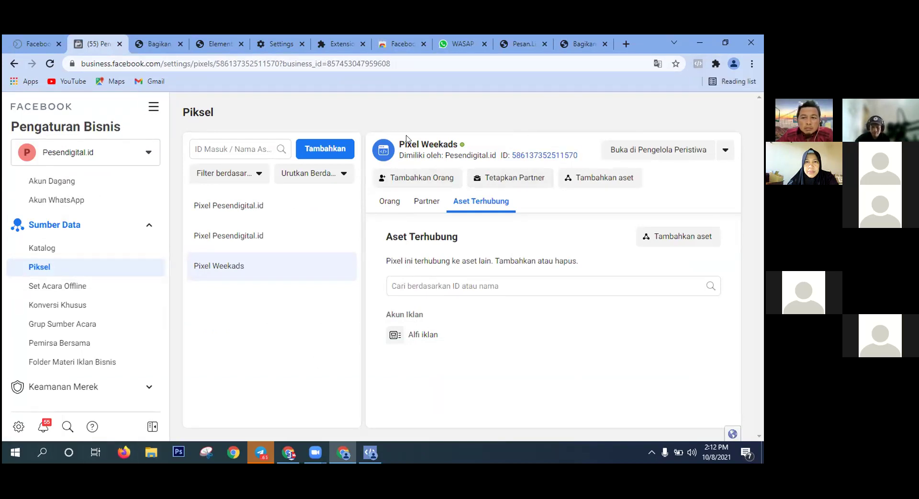
Go to Events Manager (Pengelola Peristiwa) from the Semua Fitur tools menu.
click(155, 109)
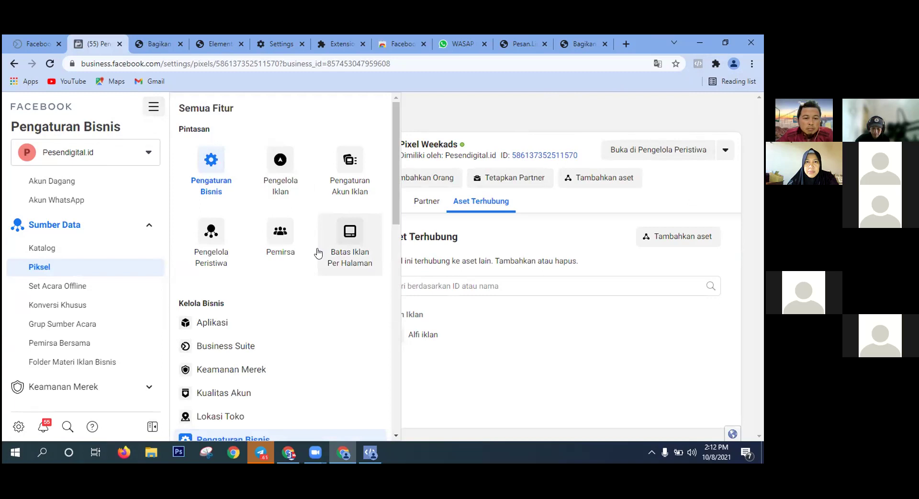
click(208, 236)
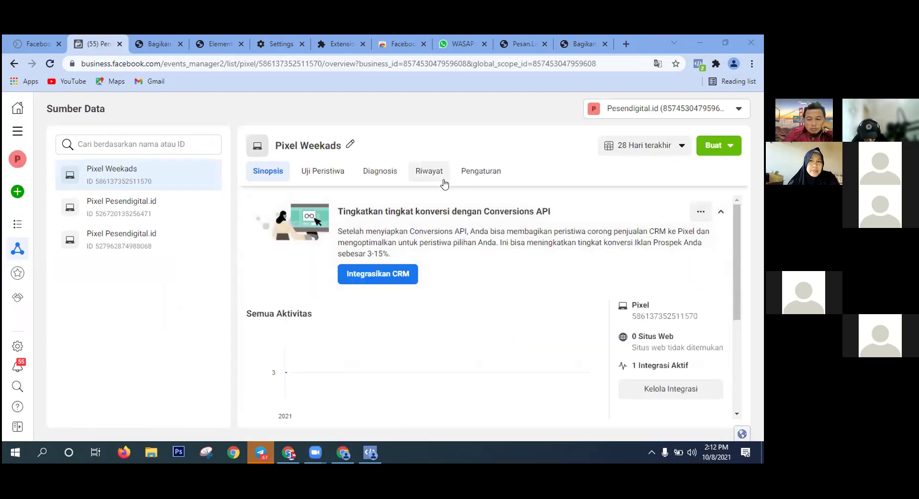
Open the Uji Peristiwa test events view for Pixel Weekads.
scroll(475, 247, down, 1)
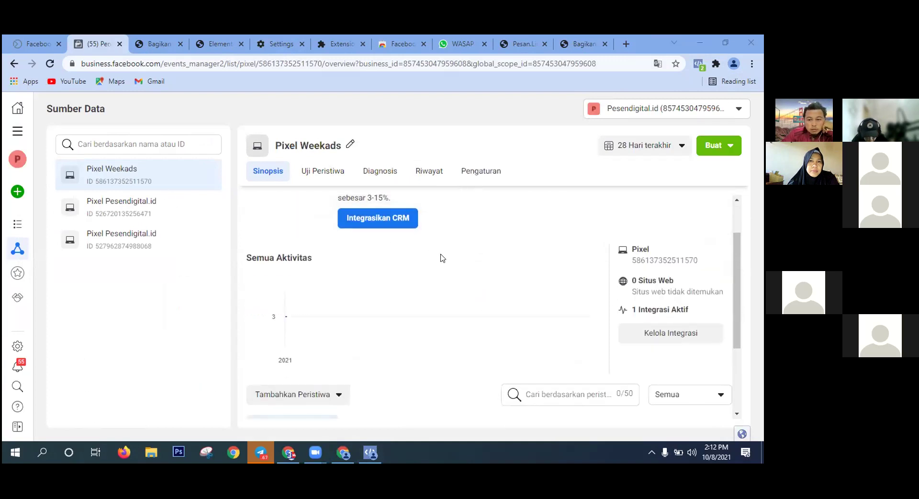
scroll(426, 206, down, 2)
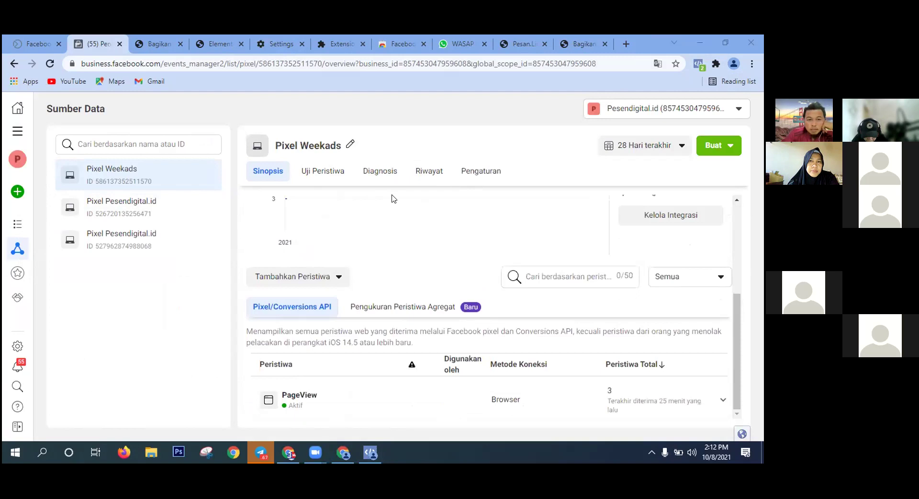
click(325, 171)
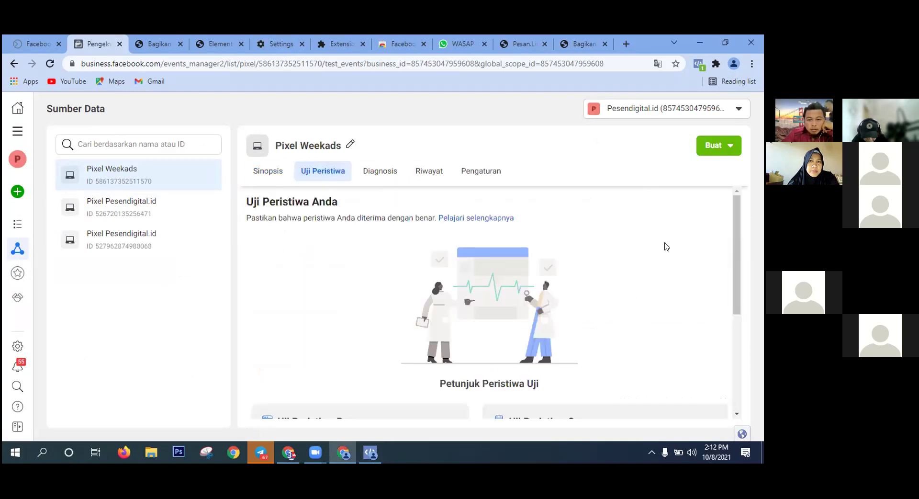
scroll(669, 247, down, 2)
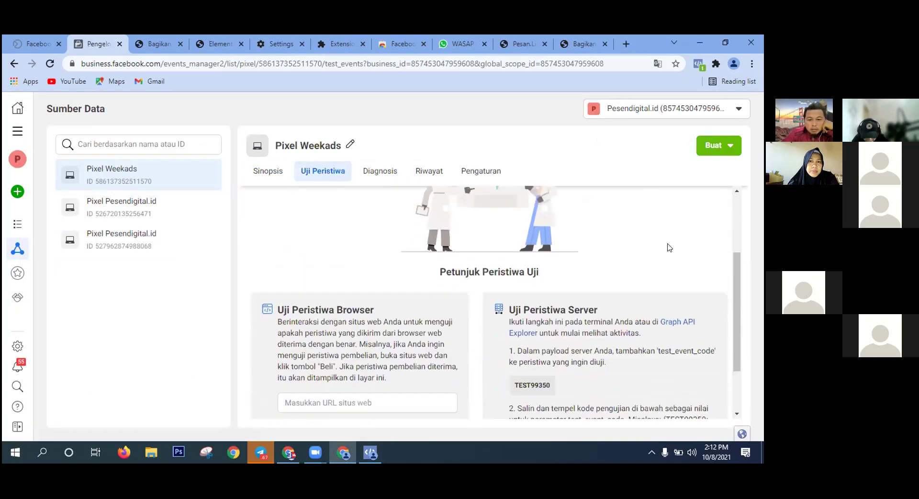
scroll(669, 247, down, 2)
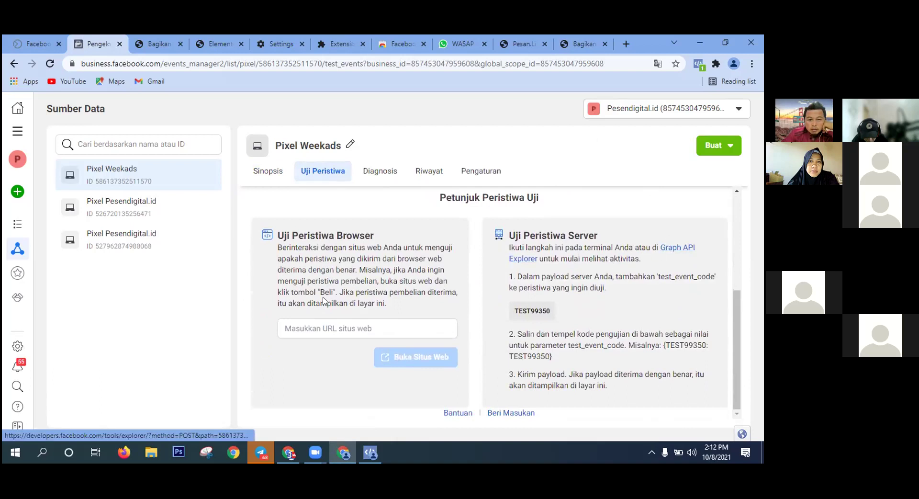
click(313, 320)
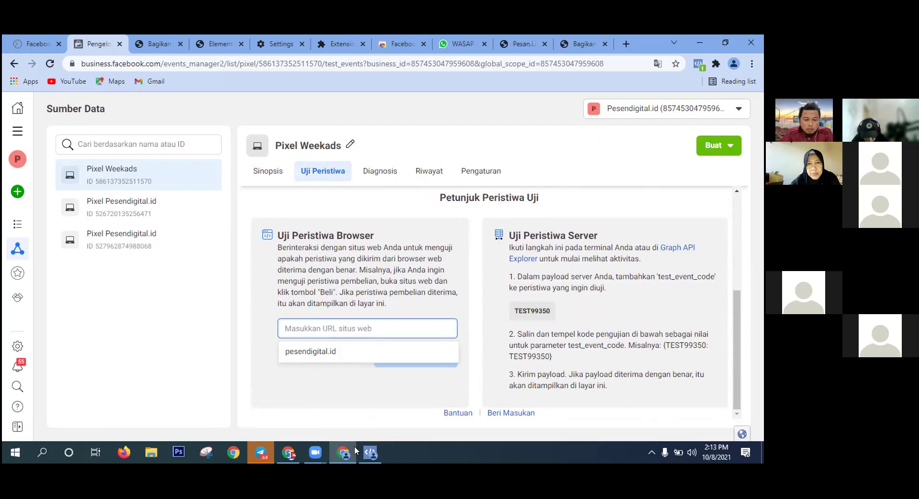
Paste the landing page link copied from Telegram into the URL field and open the site.
click(262, 456)
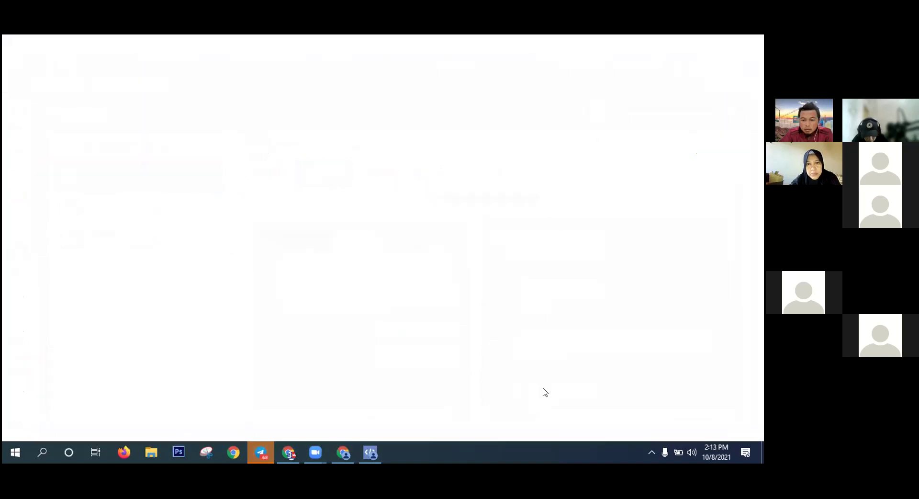
right_click(573, 290)
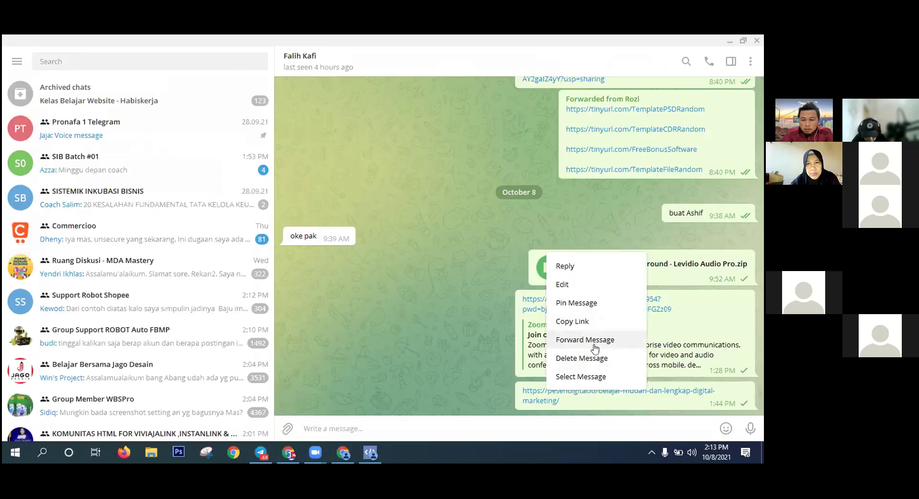
click(589, 320)
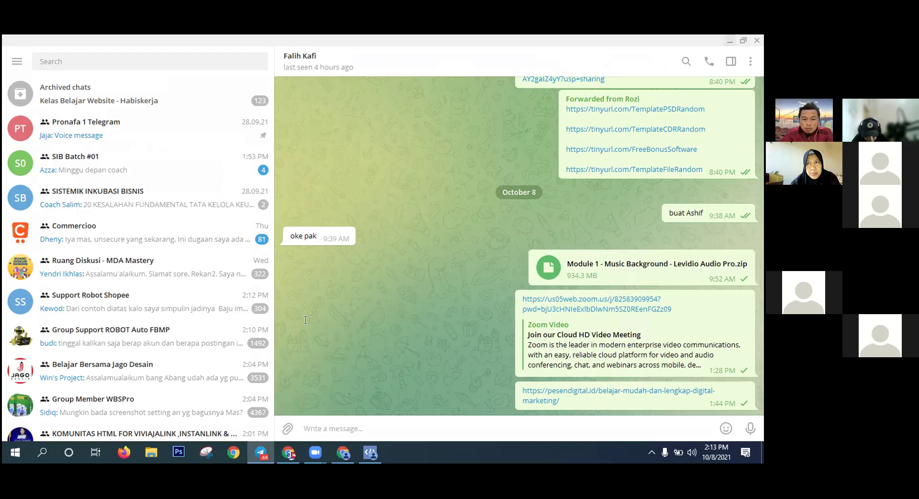
key(alt+Tab)
click(309, 328)
key(ctrl+v)
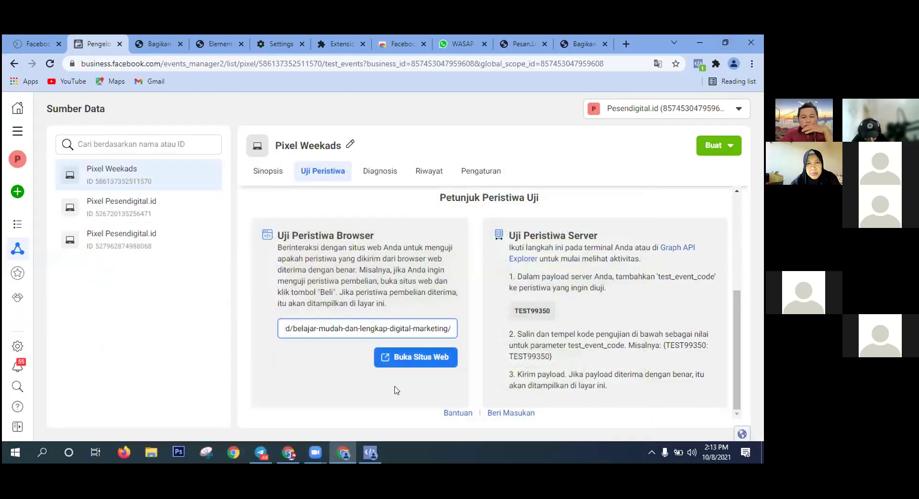
click(419, 360)
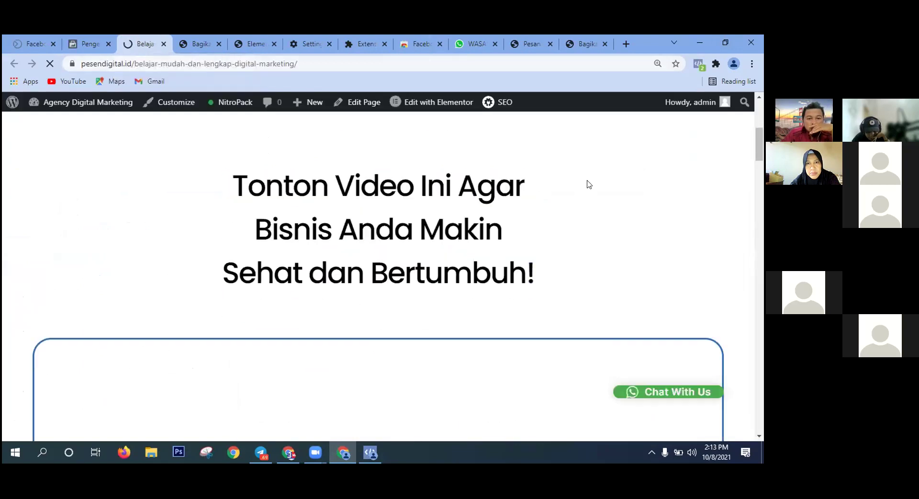
Follow the landing page's Daftar Sekarang Juga! link to WhatsApp, then review the received test events.
scroll(589, 184, down, 2)
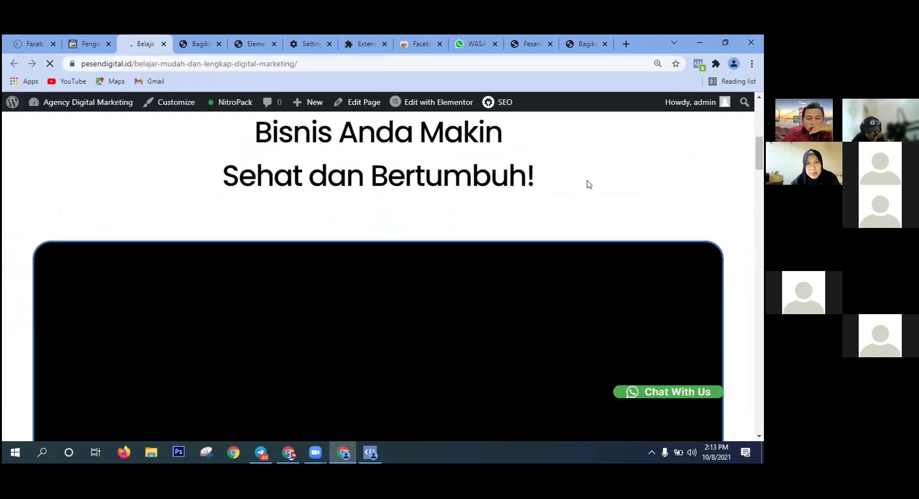
click(69, 40)
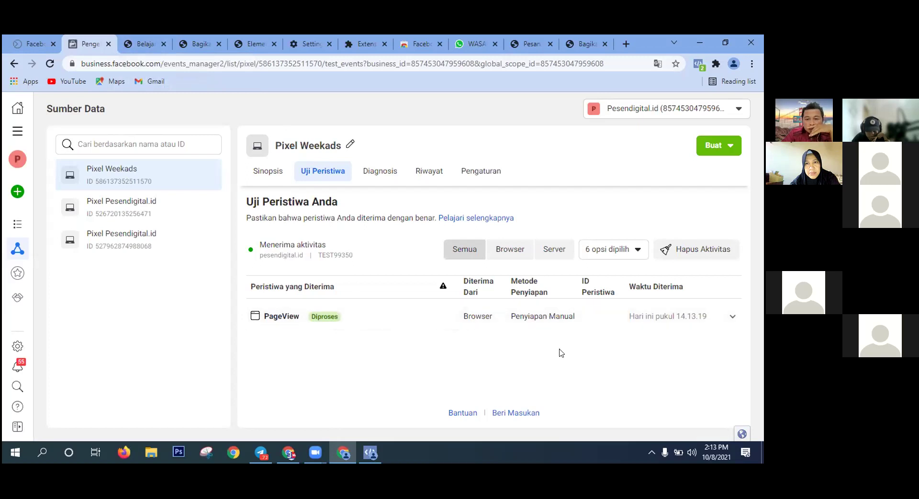
click(143, 44)
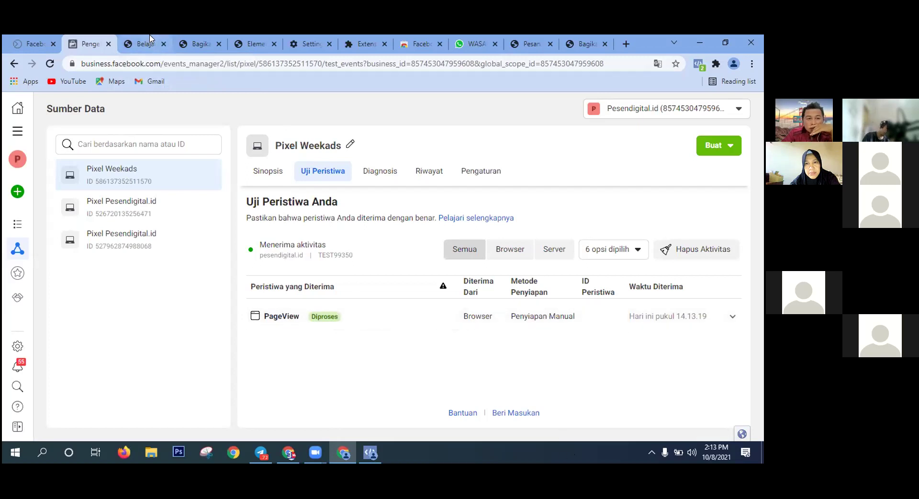
scroll(445, 253, down, 2)
scroll(444, 253, down, 15)
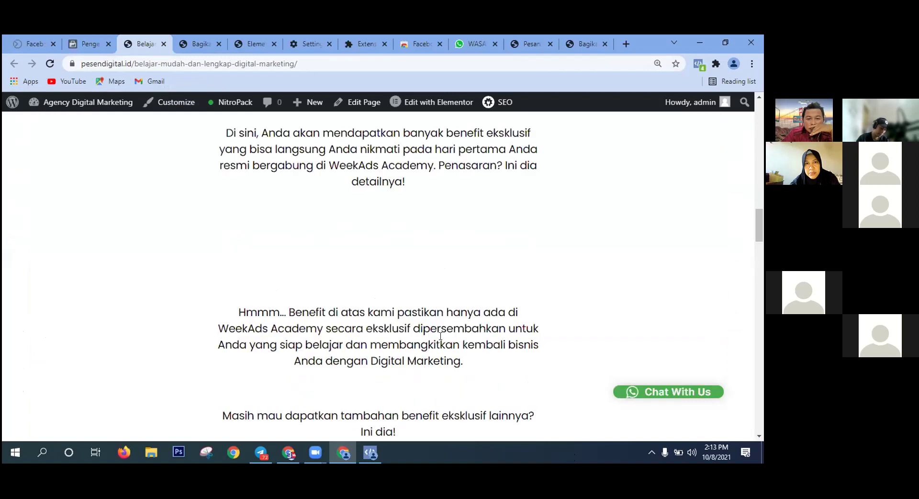
scroll(437, 273, down, 2)
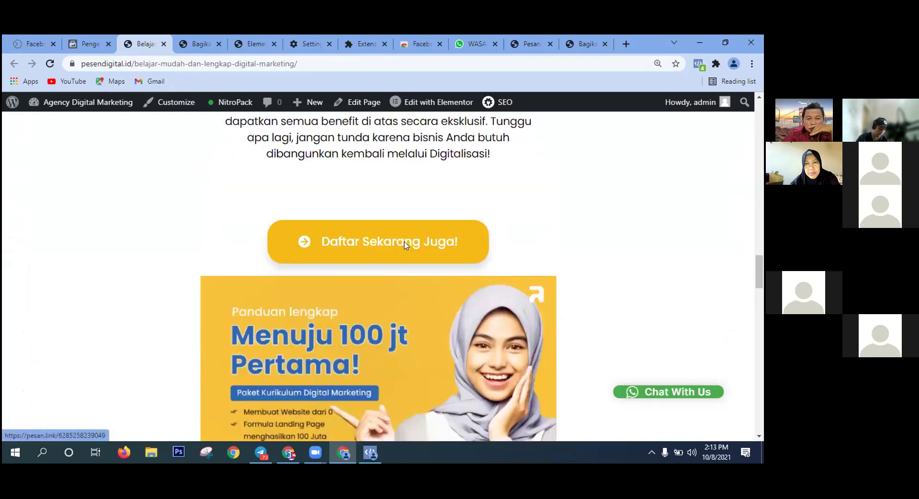
click(402, 242)
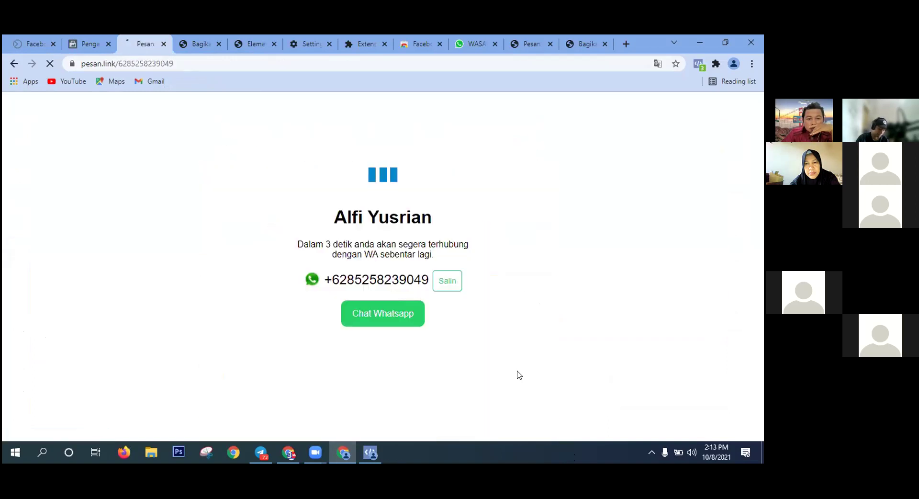
click(88, 43)
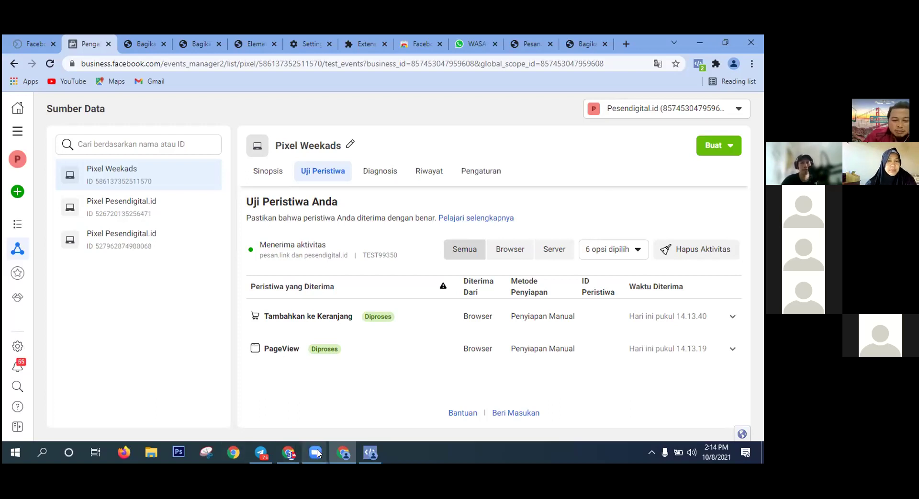
mouse_move(317, 453)
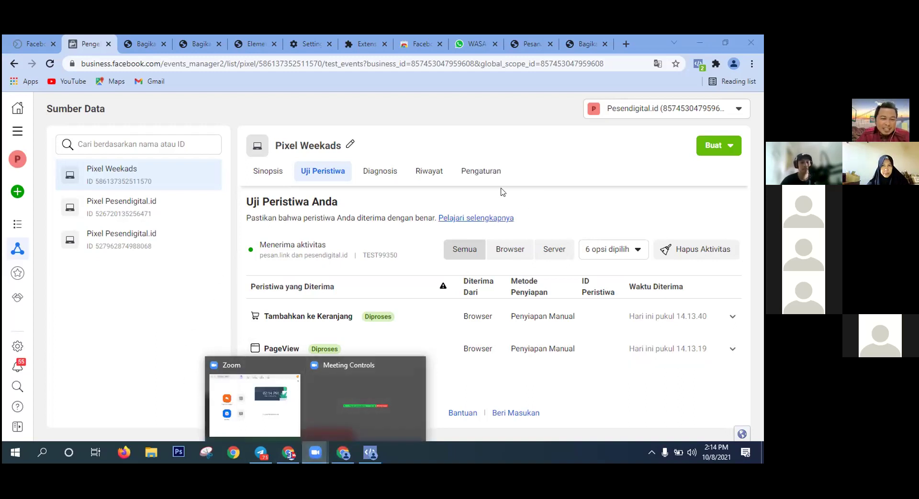
click(407, 356)
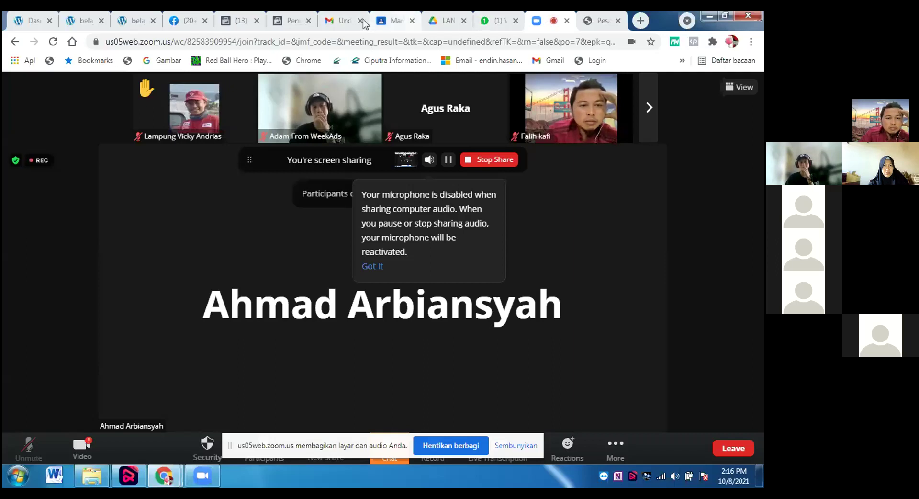
Check the belajar digital marketing pixel settings and stop sharing computer audio in Zoom.
click(238, 20)
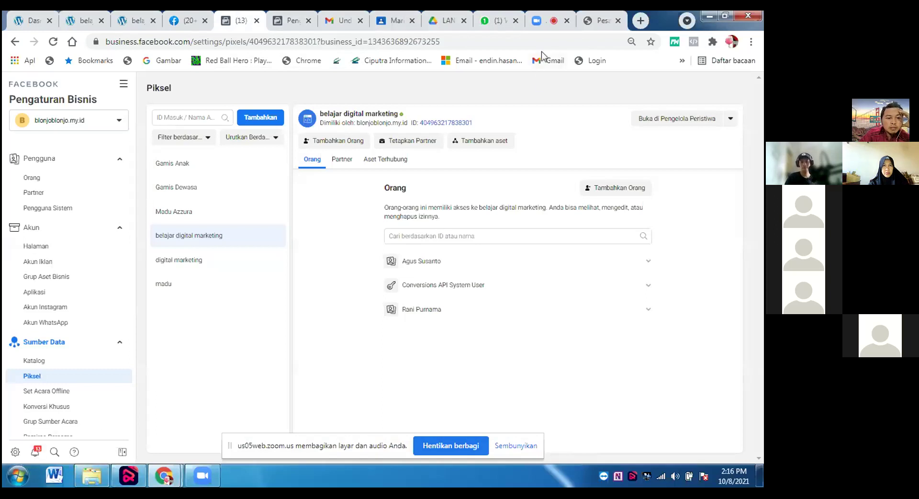
click(539, 22)
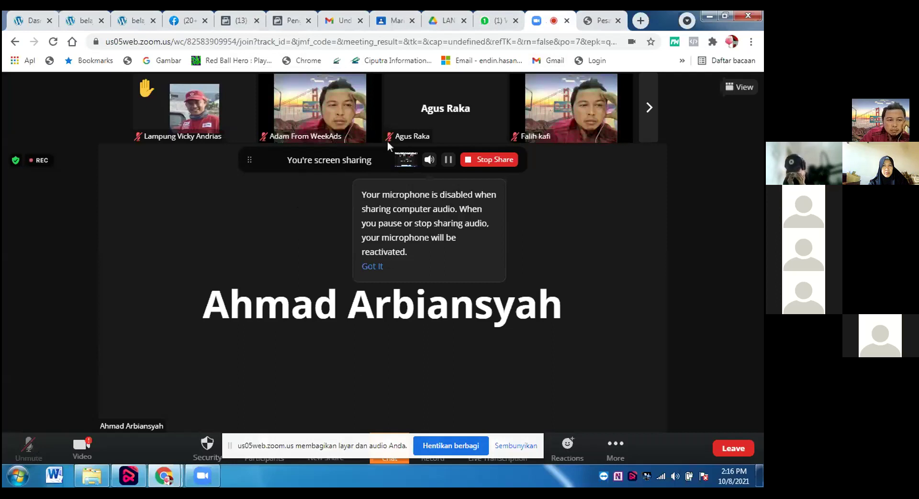
click(497, 164)
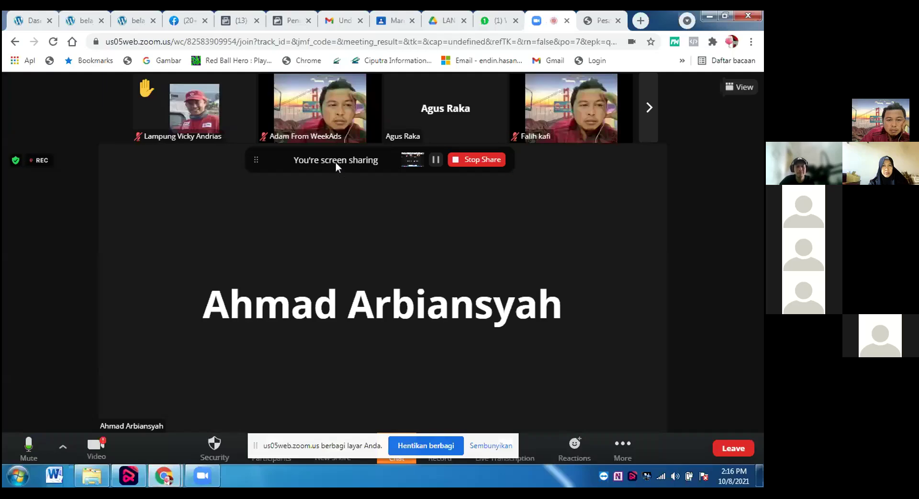
Recheck the pixel settings and Zoom, then switch over to the WordPress dashboard.
click(229, 24)
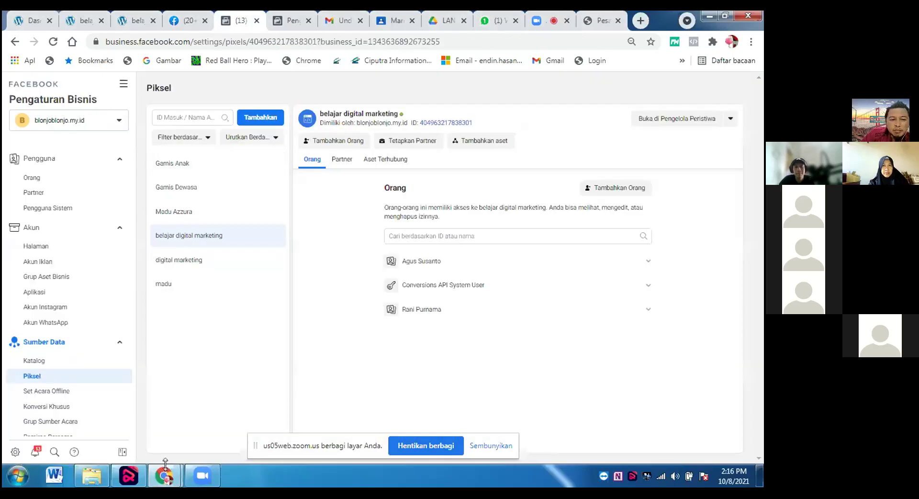
click(544, 20)
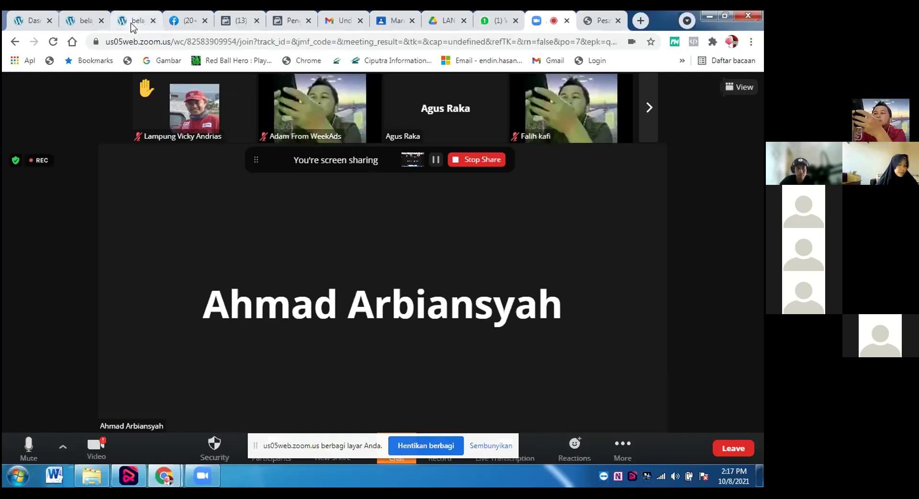
click(30, 20)
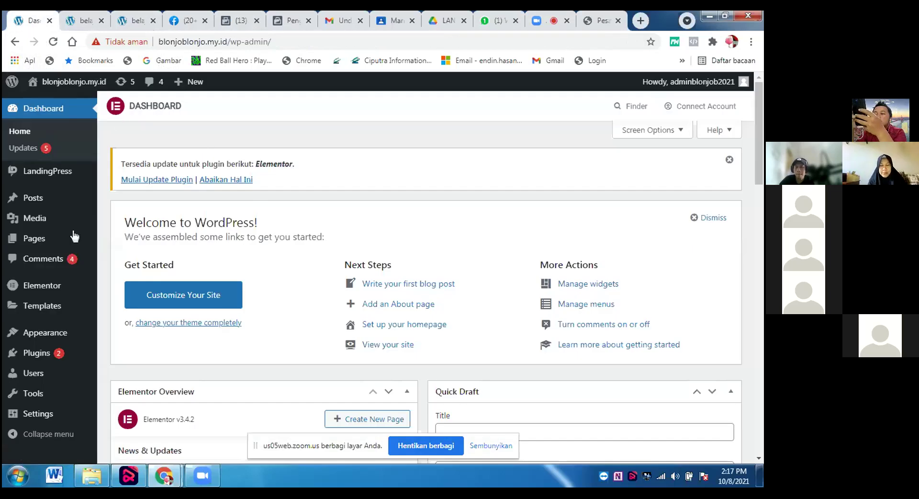
Open Pages > All Pages, reload ('Muat ulang') after the timeout error, and check the Wi-Fi connection.
click(43, 245)
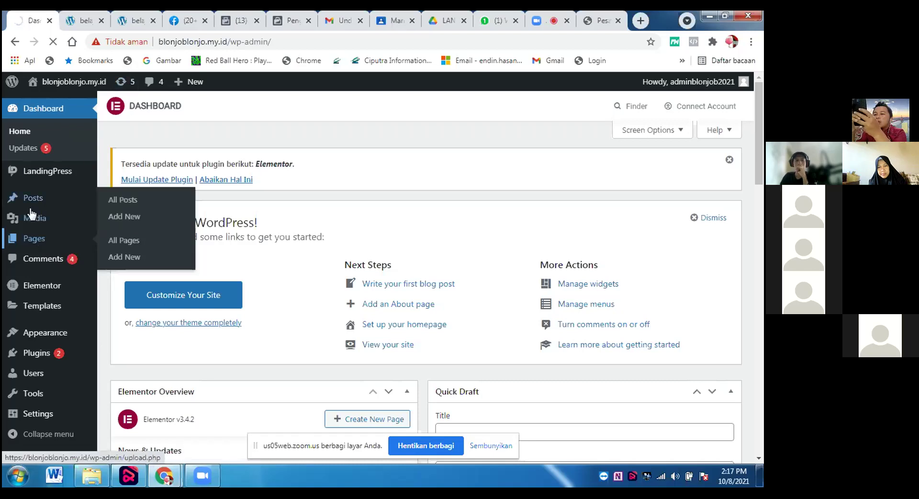
click(121, 242)
click(231, 368)
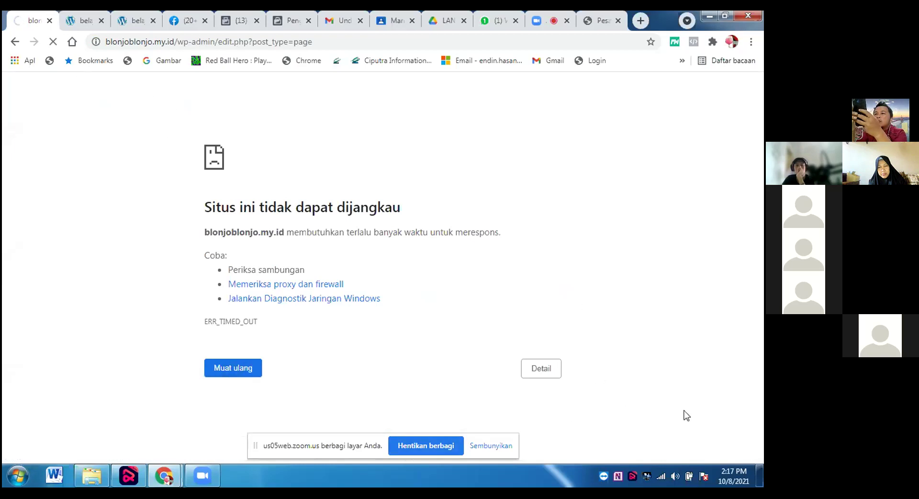
mouse_move(664, 481)
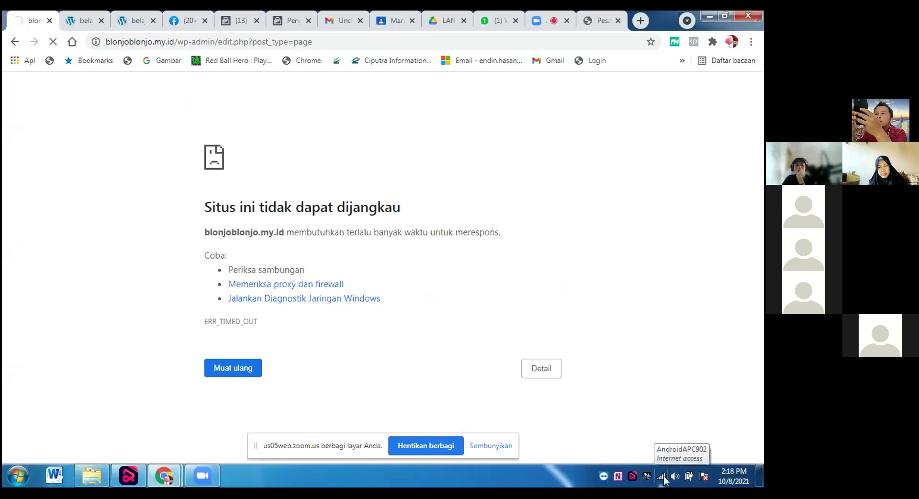
click(664, 479)
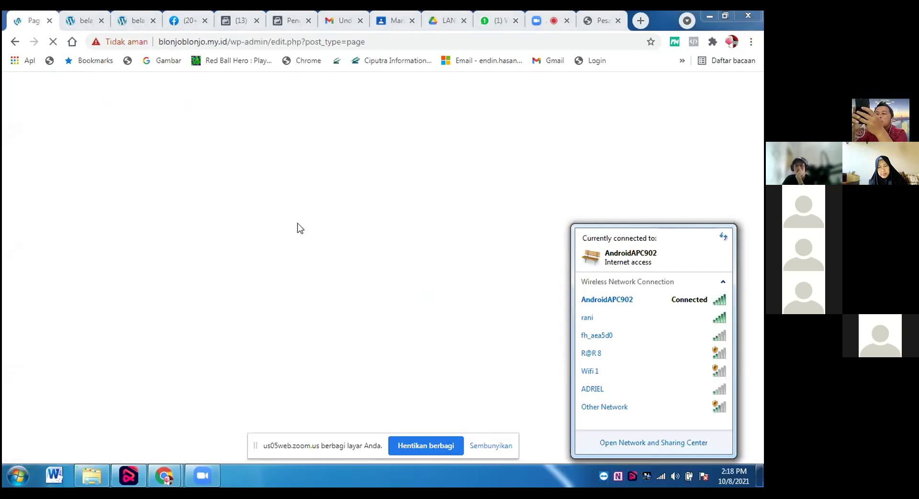
Close the Gmail, Classroom and Drive tabs, then open belajardigitalmarketing with Edit with Elementor.
click(457, 227)
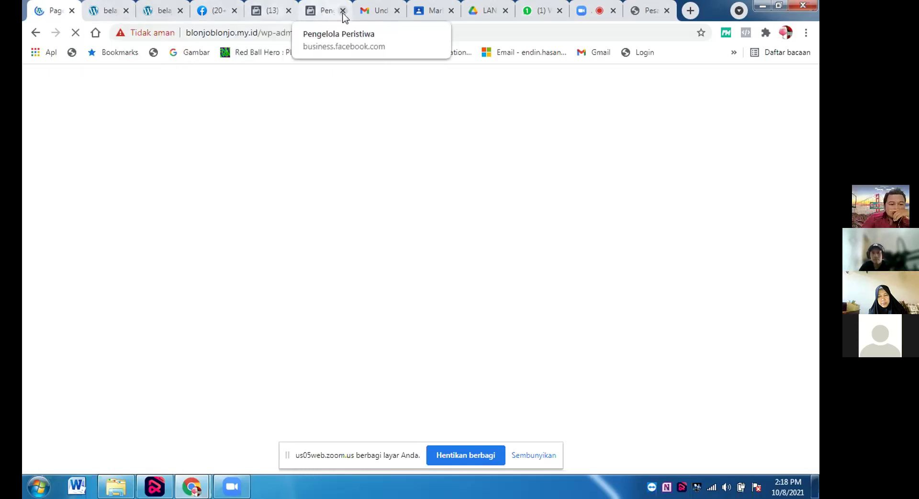
click(386, 12)
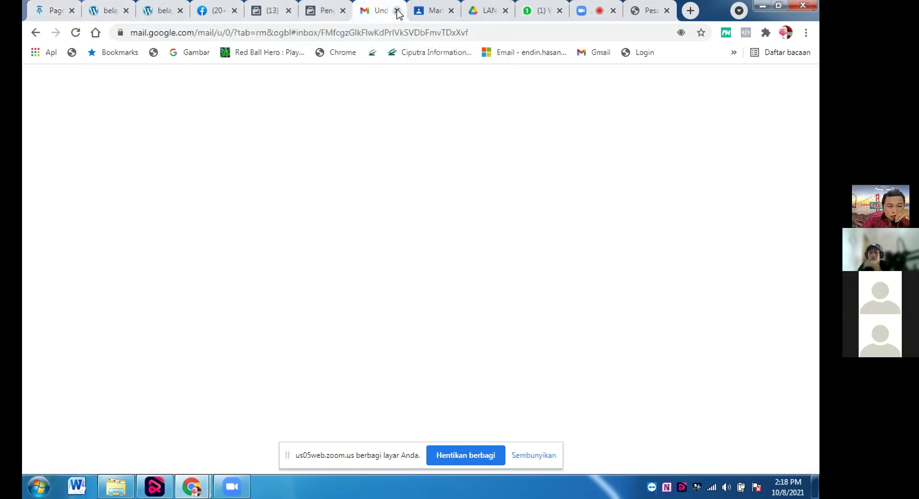
click(397, 11)
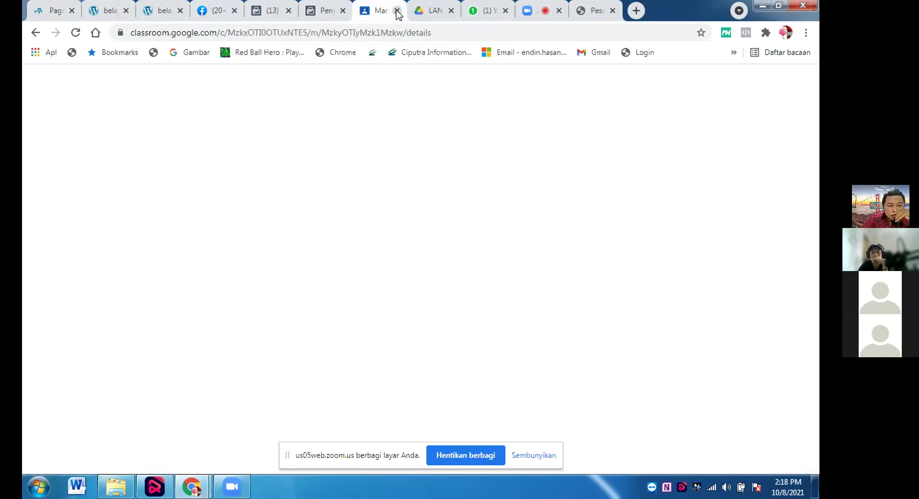
click(397, 11)
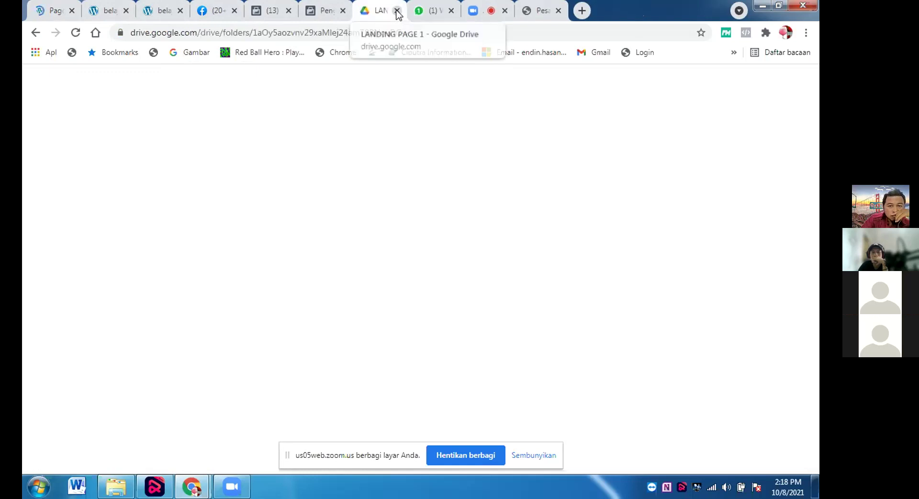
click(397, 11)
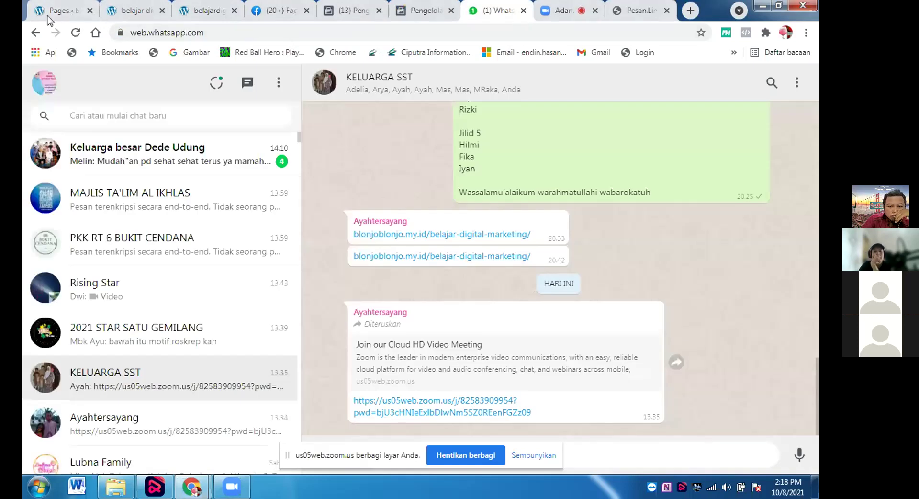
click(53, 12)
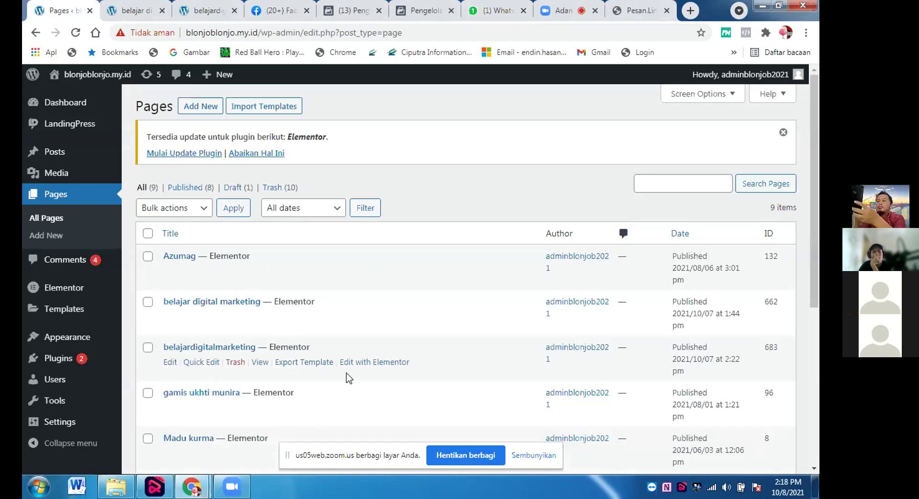
click(360, 364)
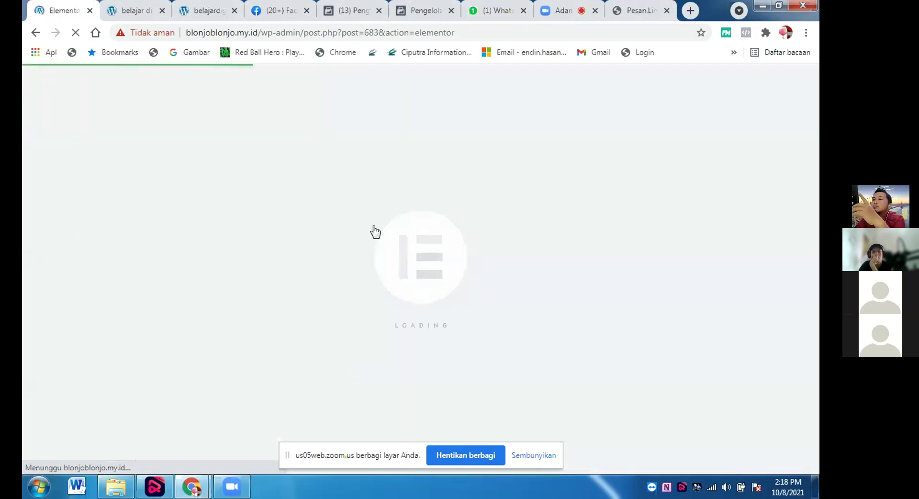
Back out of the loading Elementor editor and scroll through the nine pages listed.
click(36, 33)
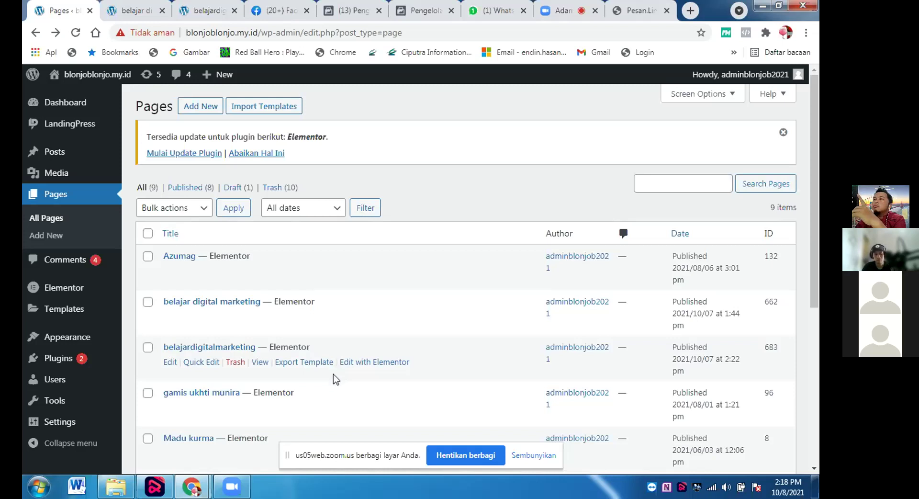
scroll(334, 375, down, 5)
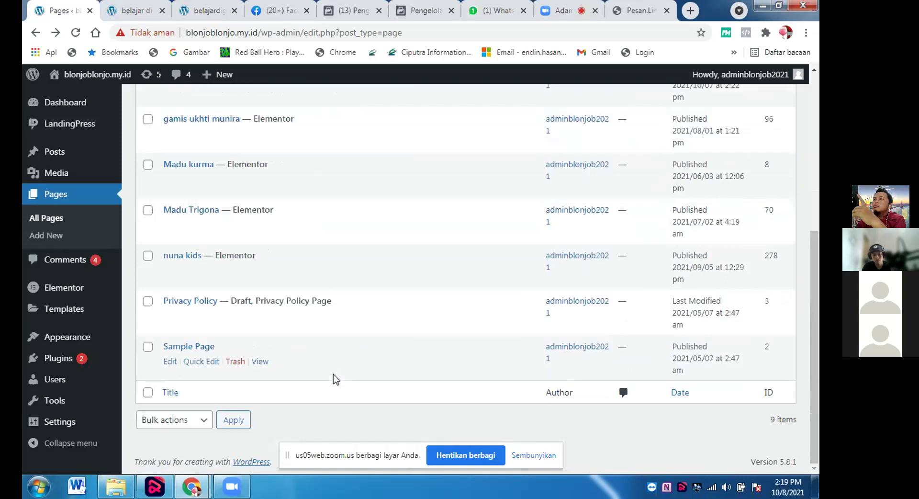
scroll(333, 374, up, 3)
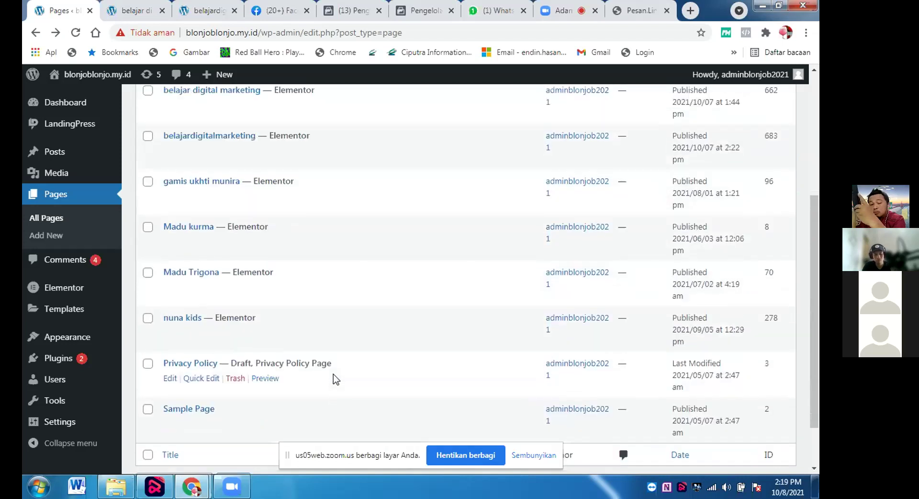
scroll(334, 375, up, 3)
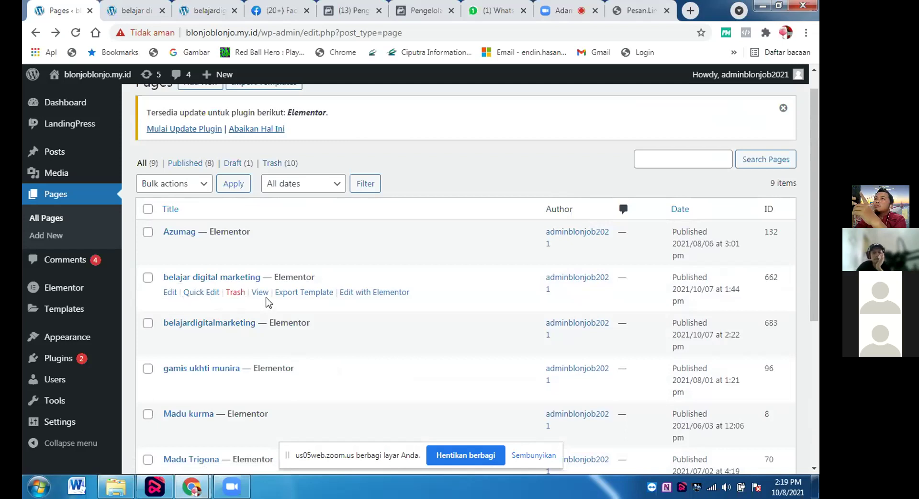
Open and cancel Quick Edit on two pages, then open belajardigitalmarketing in the full Edit Page screen.
click(197, 293)
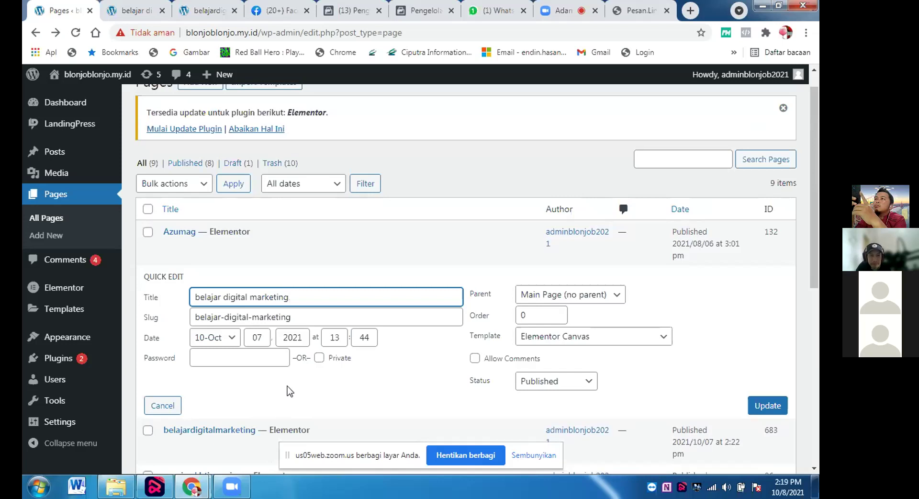
click(172, 405)
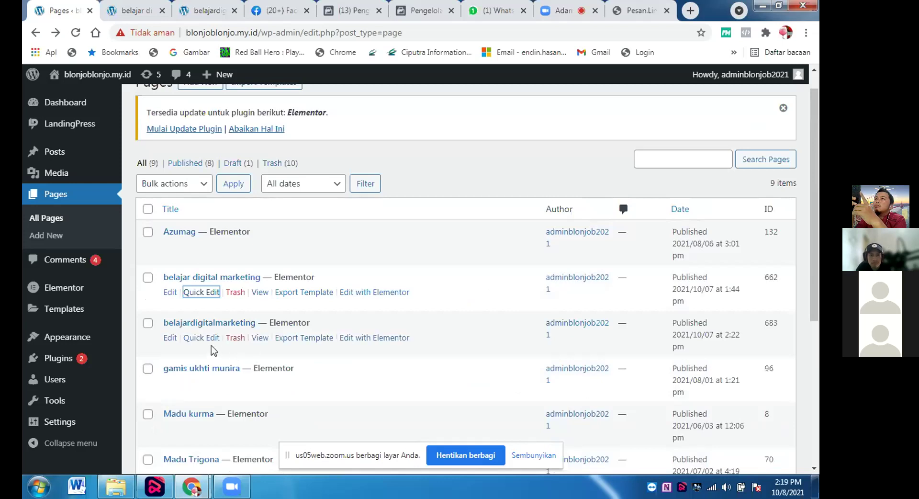
click(199, 338)
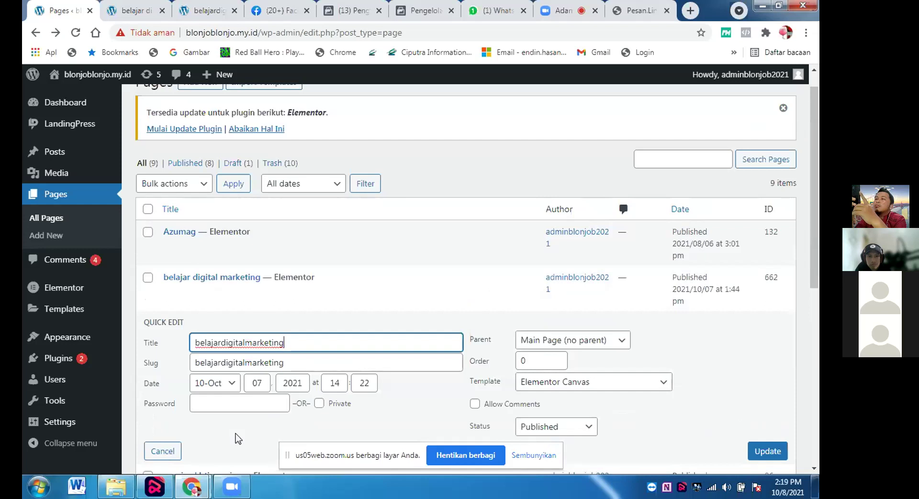
click(168, 451)
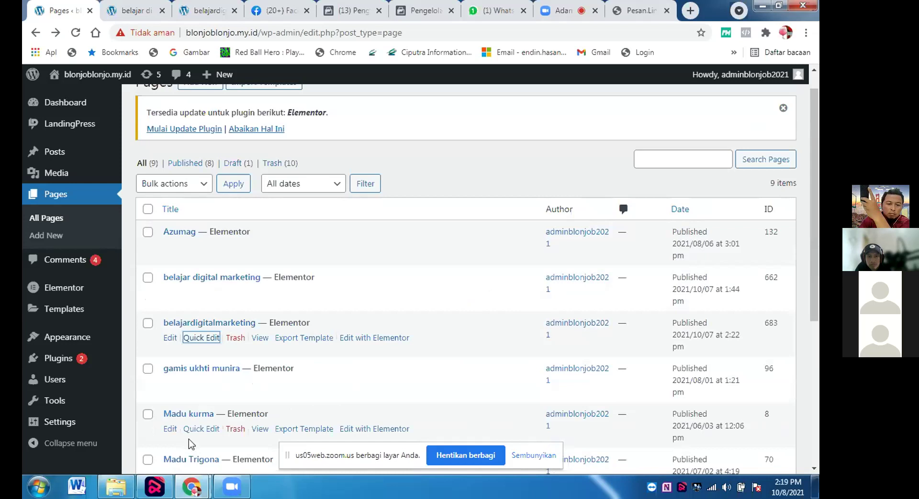
click(168, 339)
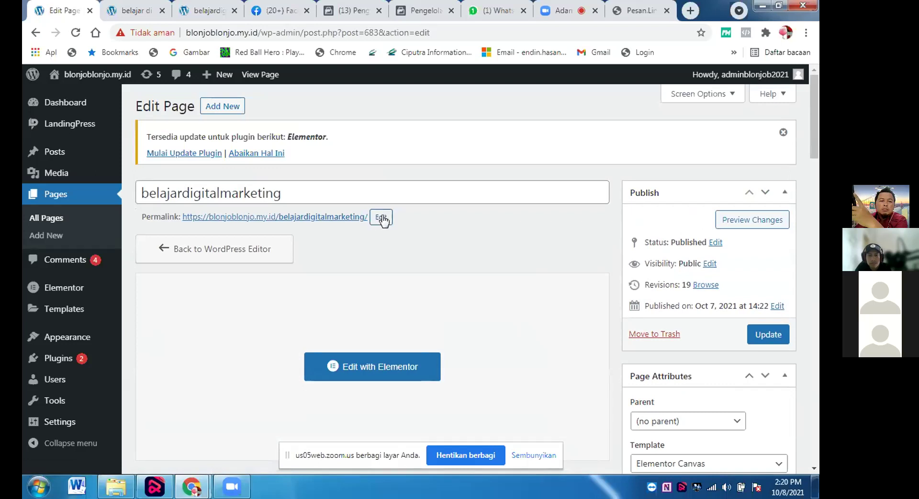
Change the permalink slug to digitalmarketingweekads and update the belajardigitalmarketing page.
click(382, 218)
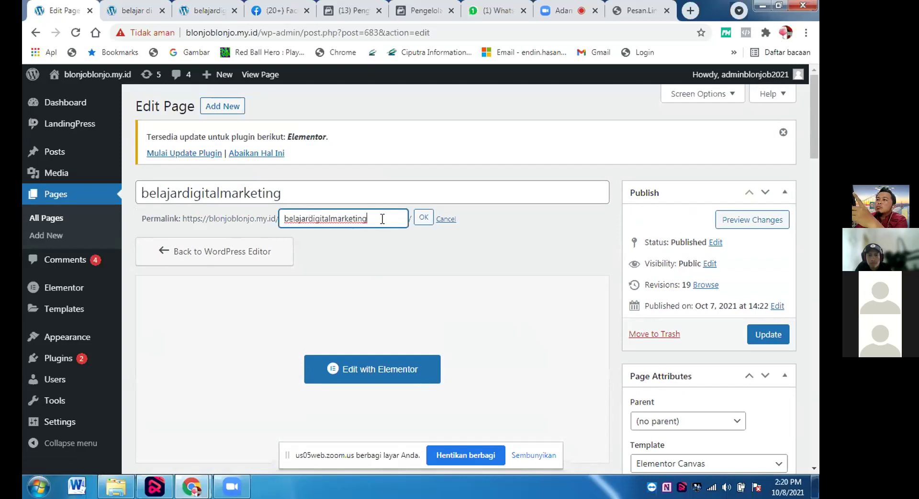
drag(383, 219, 225, 220)
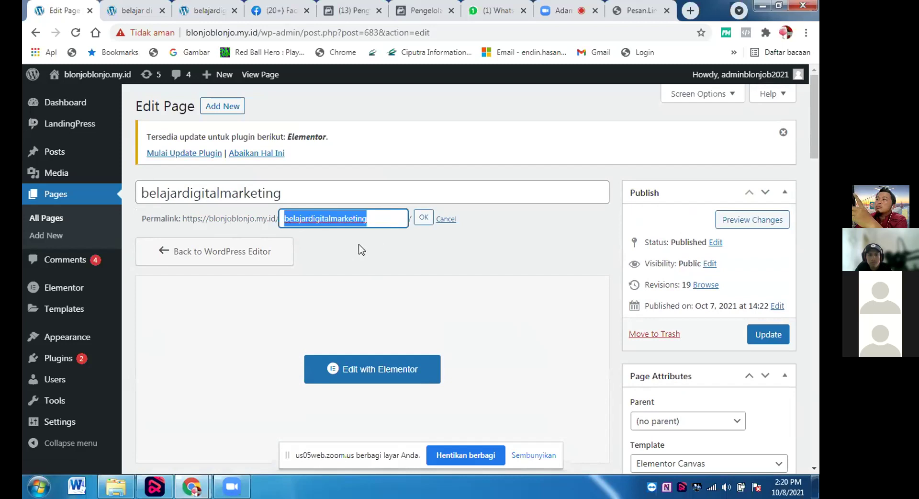
text(di)
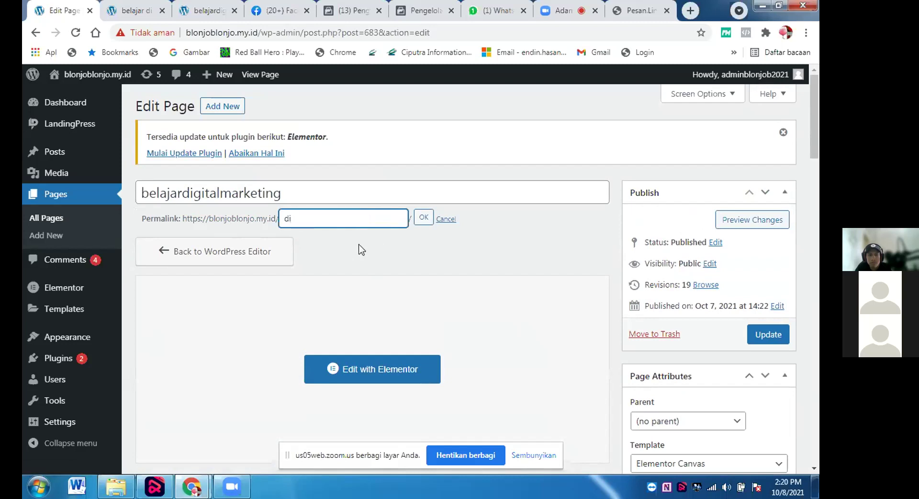
text(gitalmarketingweekads)
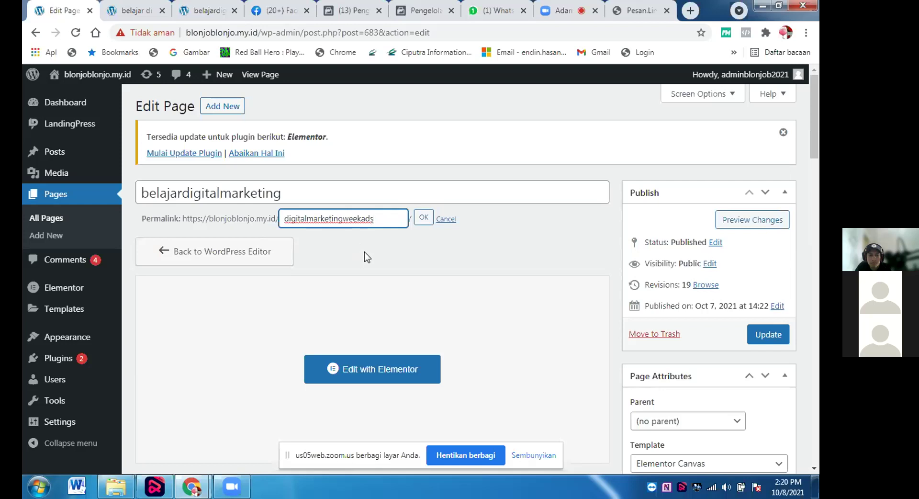
click(418, 216)
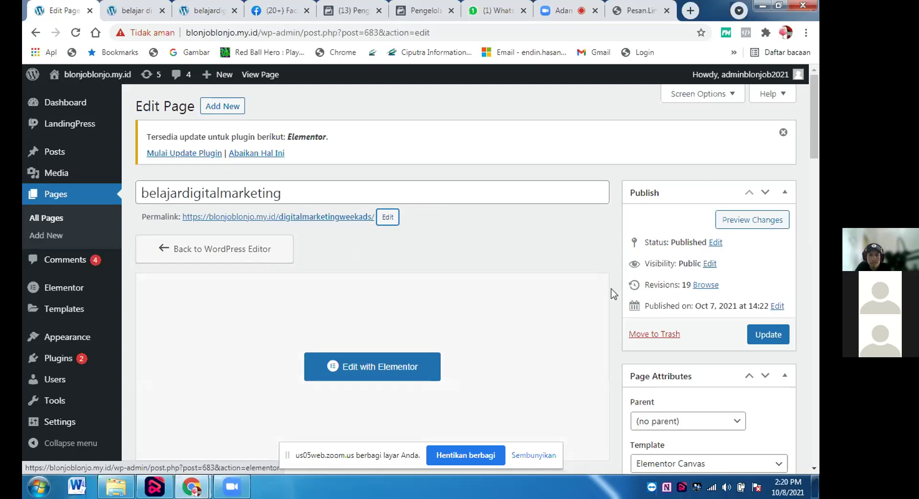
click(777, 335)
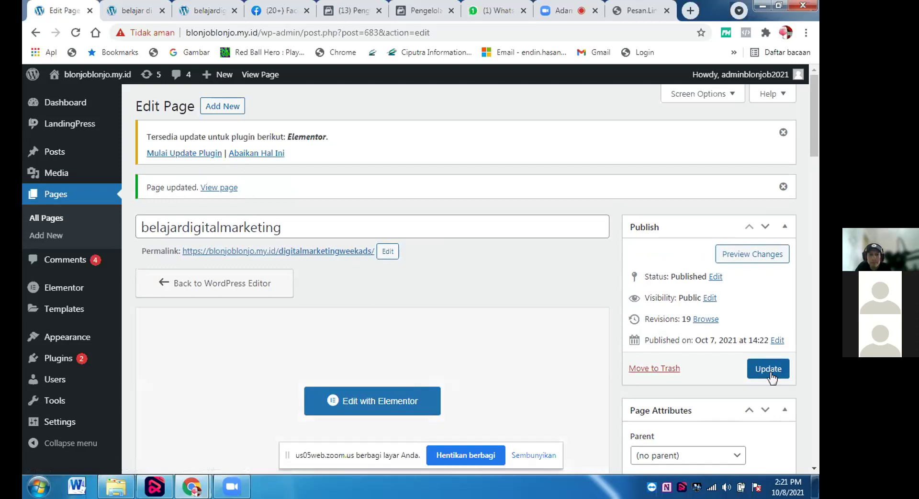
right_click(331, 252)
View the page at /digitalmarketingweekads/ in a new tab, then launch Elementor on it.
click(369, 261)
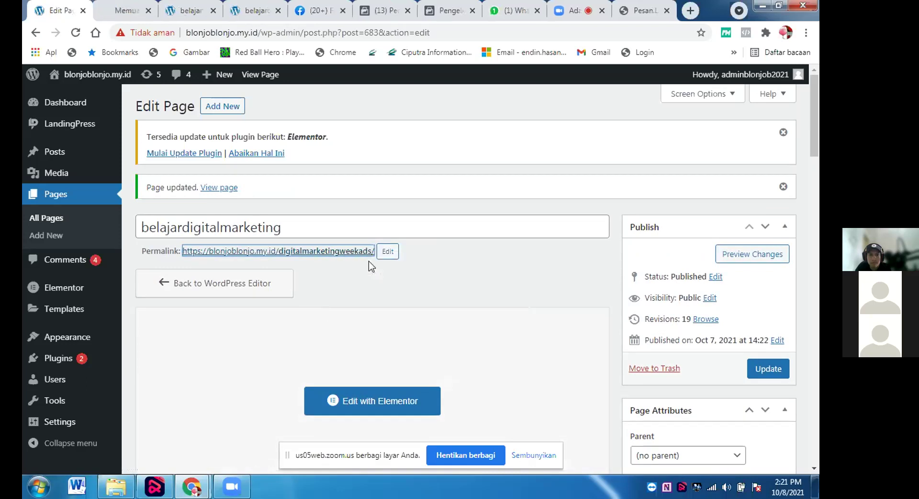
click(121, 9)
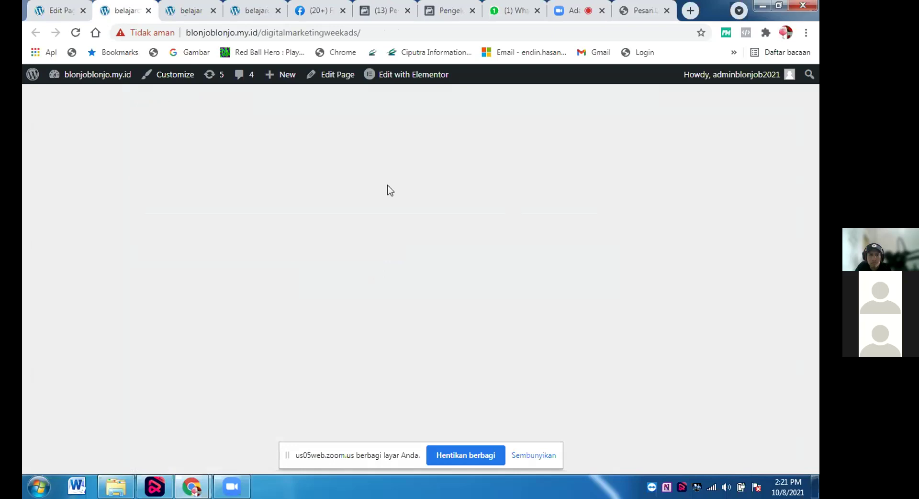
click(63, 12)
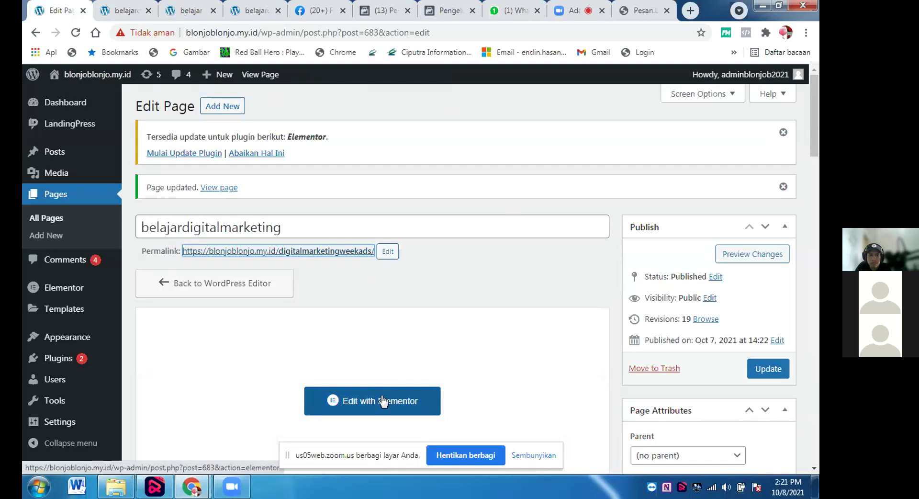
click(128, 14)
click(390, 77)
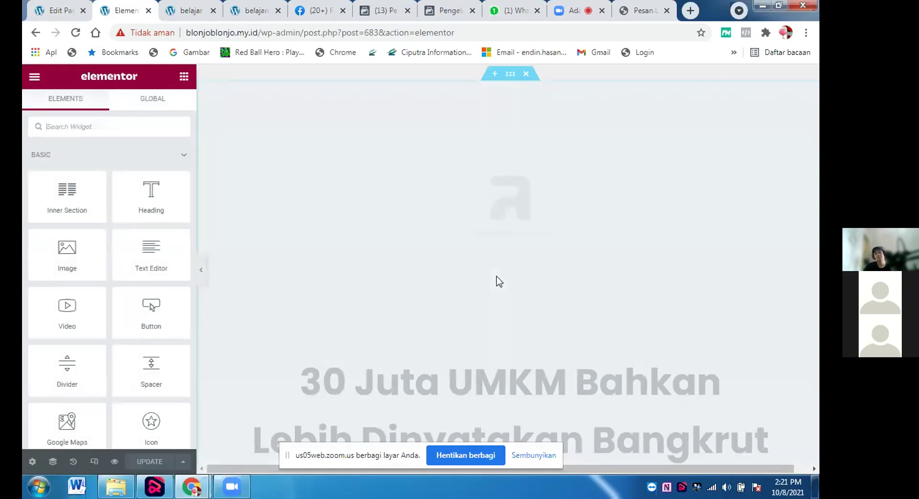
Scroll the canvas past the WeekAds Academy video to the 'Mengapa Anda Harus Bergabung' section.
scroll(498, 281, down, 3)
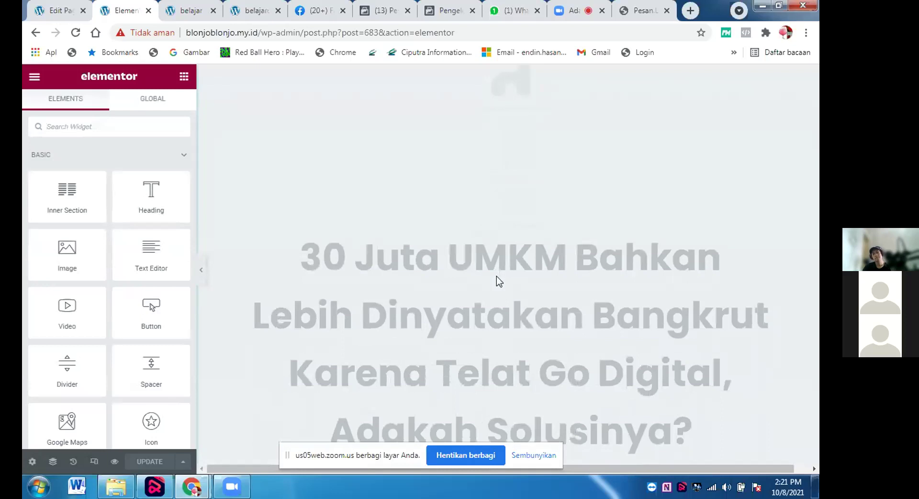
scroll(497, 278, down, 5)
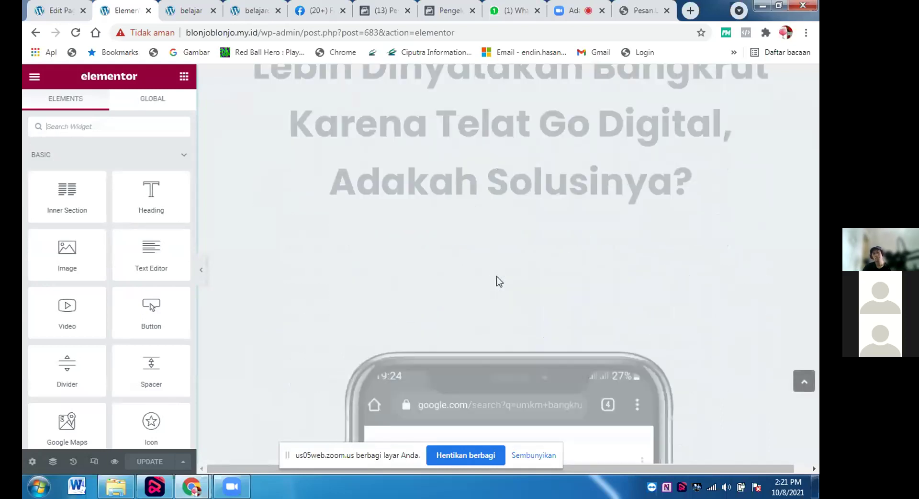
scroll(497, 278, down, 9)
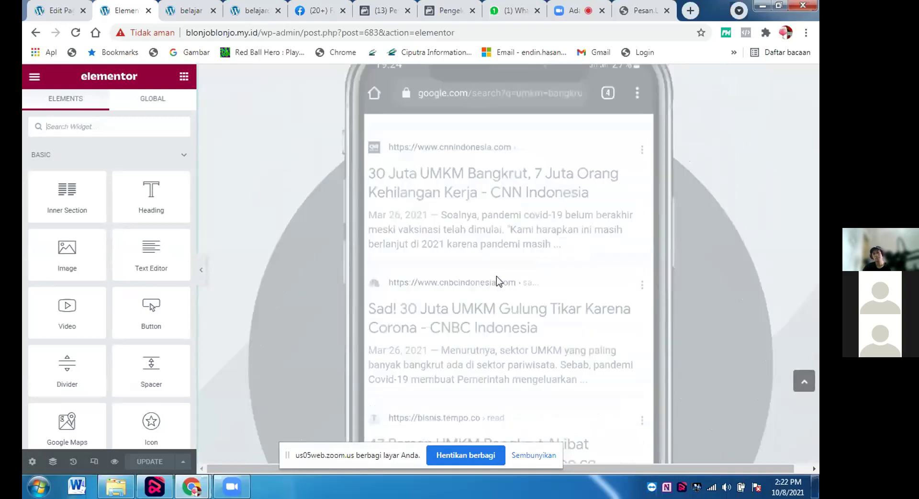
scroll(496, 279, down, 4)
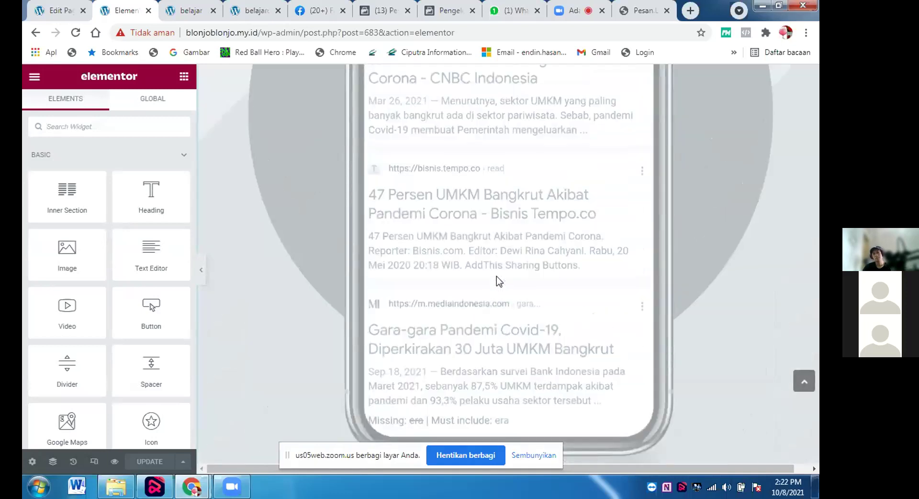
scroll(496, 275, down, 10)
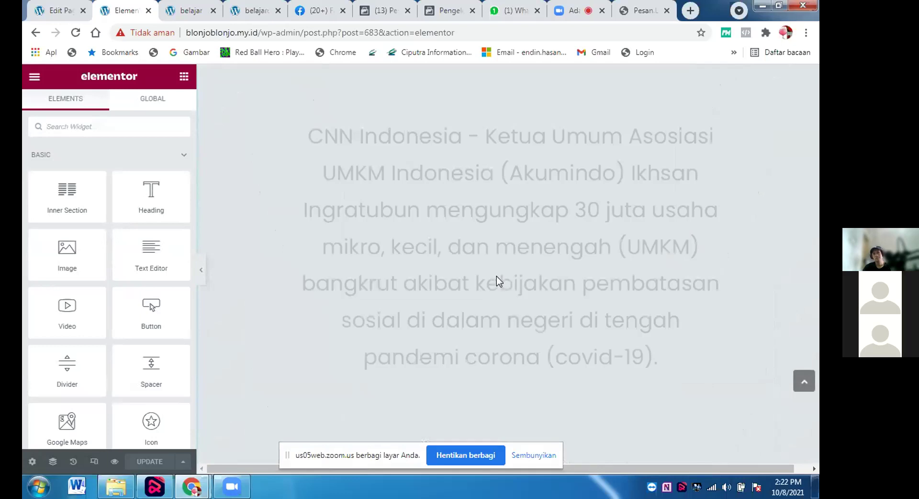
scroll(497, 276, down, 20)
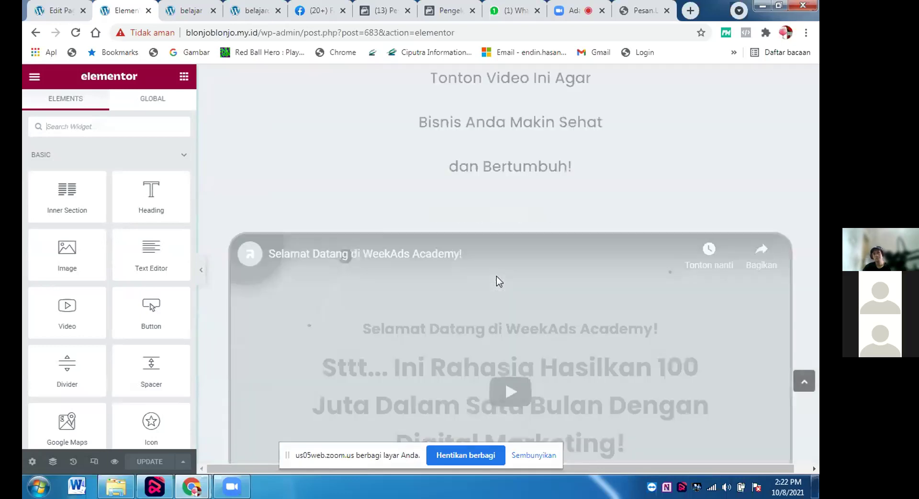
scroll(496, 276, down, 7)
scroll(496, 276, up, 6)
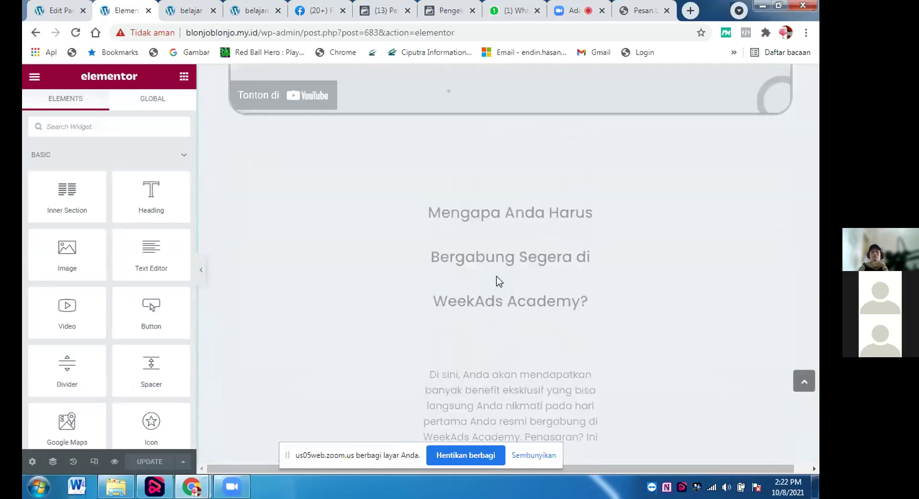
scroll(496, 276, up, 3)
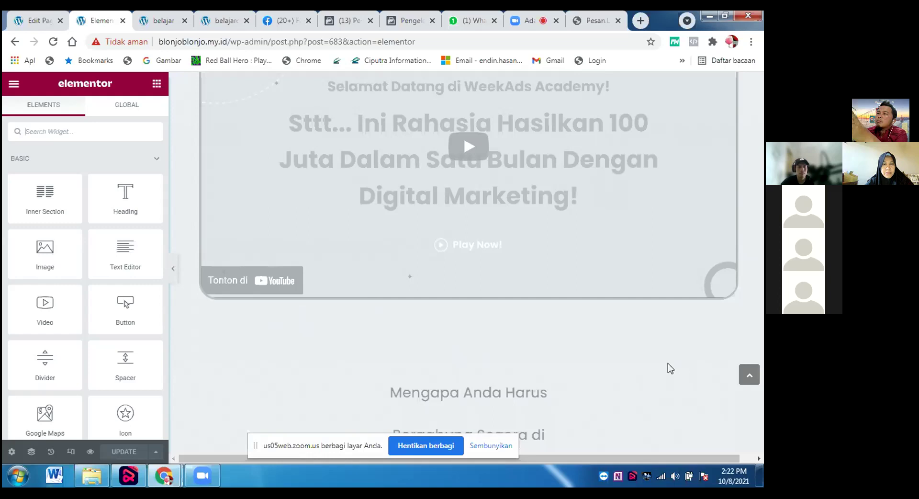
Scroll past the 299rb pricing banner down to the empty 'Drag widget here' section at the bottom.
scroll(668, 363, down, 4)
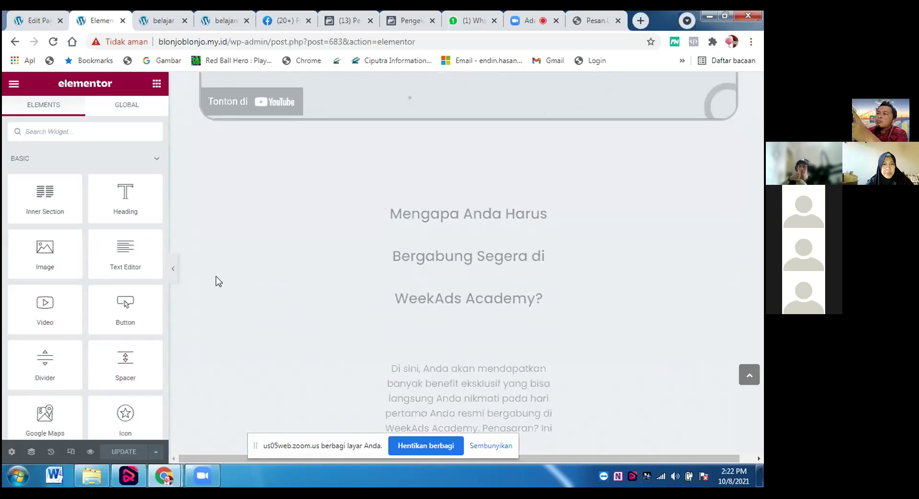
scroll(451, 318, down, 1)
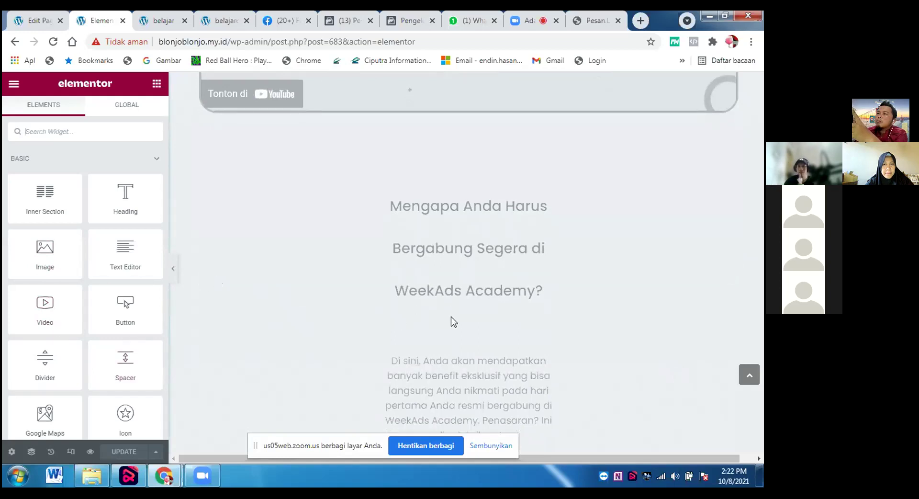
scroll(451, 317, down, 2)
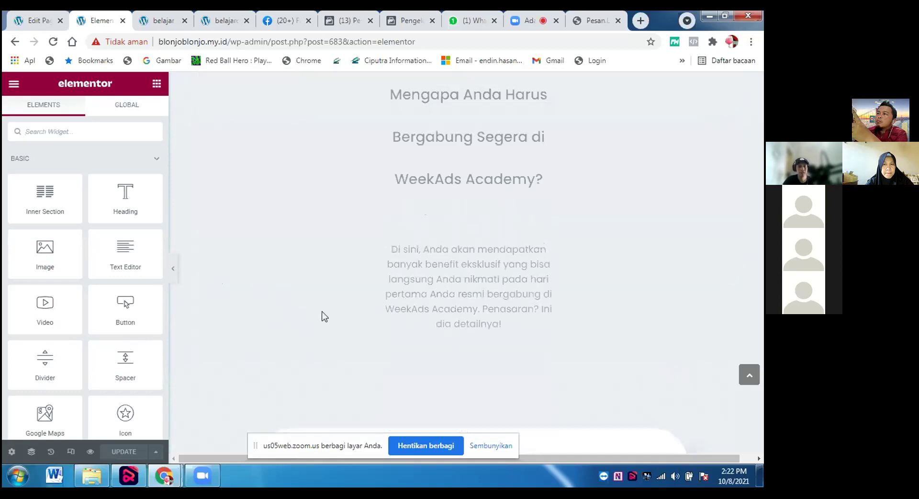
scroll(323, 312, down, 3)
scroll(323, 317, down, 5)
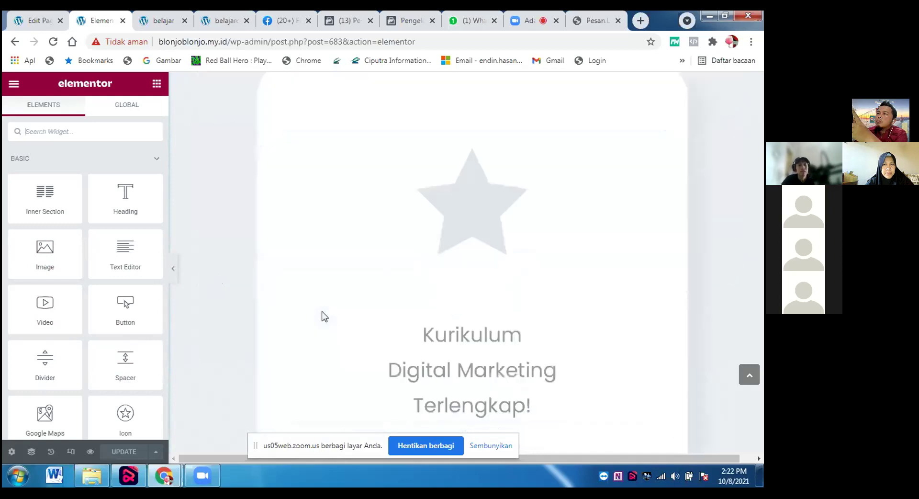
scroll(325, 316, down, 5)
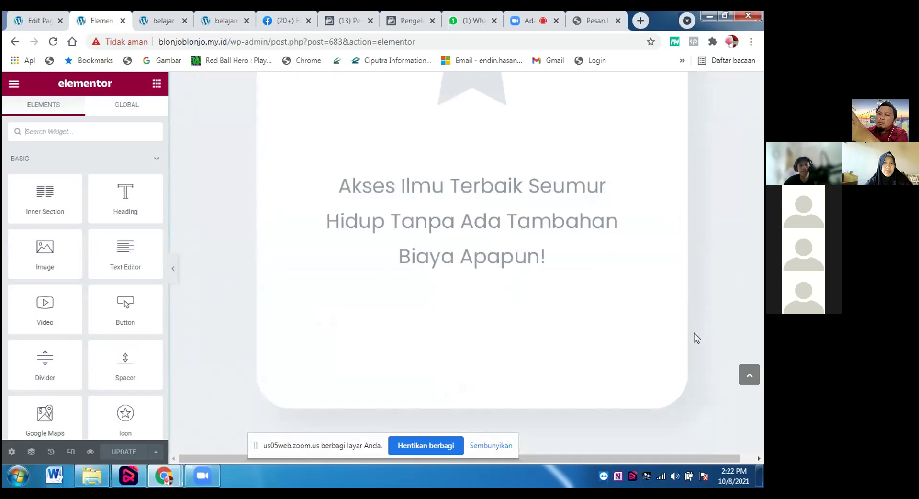
scroll(694, 333, down, 15)
scroll(681, 372, down, 15)
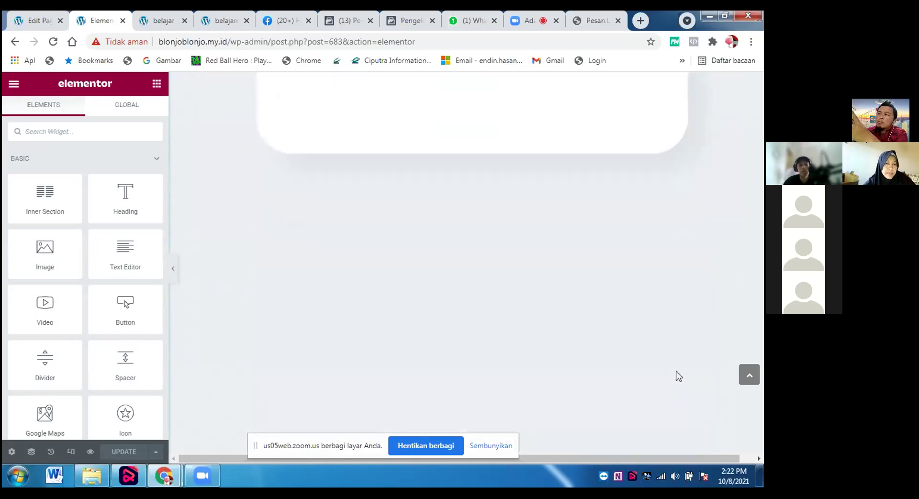
scroll(684, 412, down, 15)
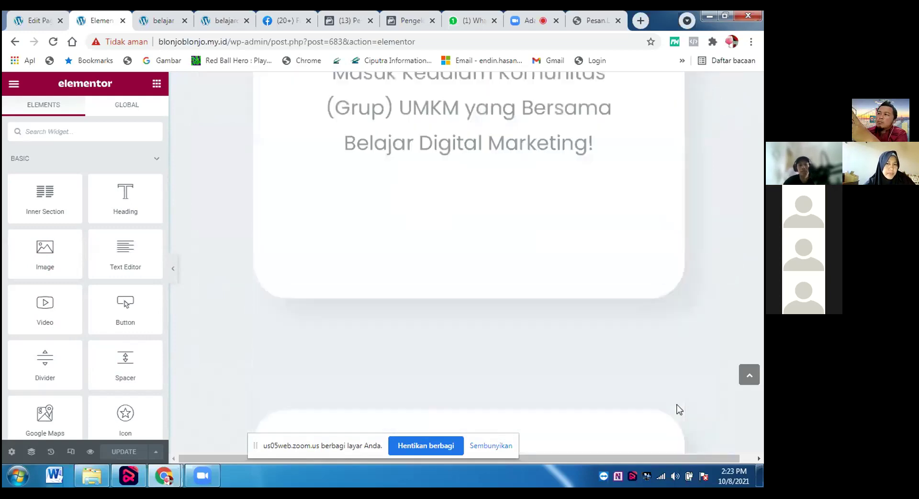
scroll(697, 435, down, 15)
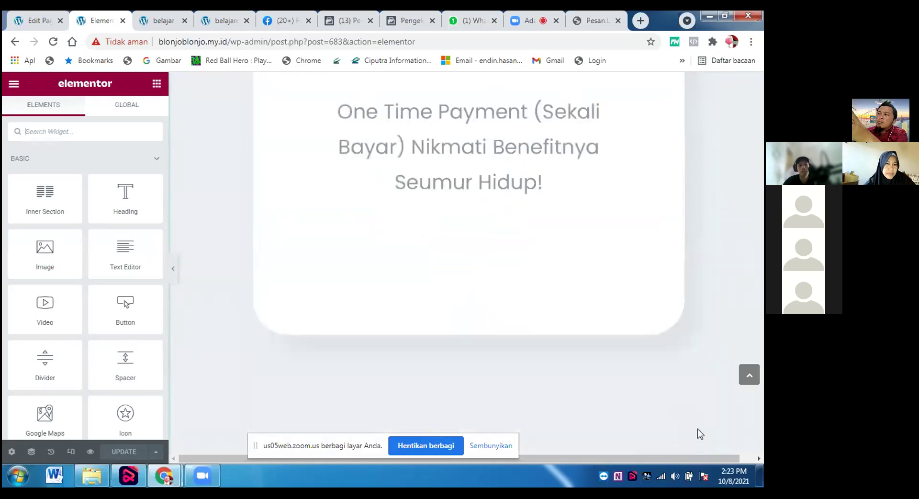
scroll(697, 441, down, 15)
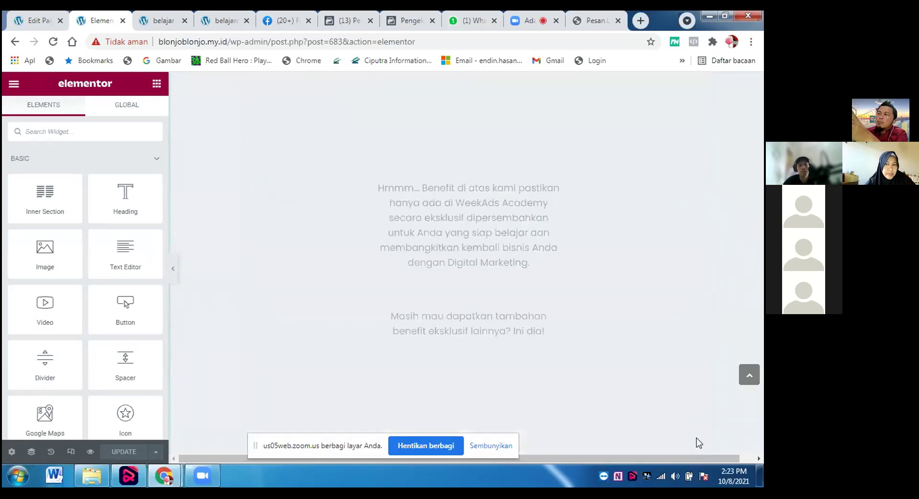
scroll(691, 449, down, 15)
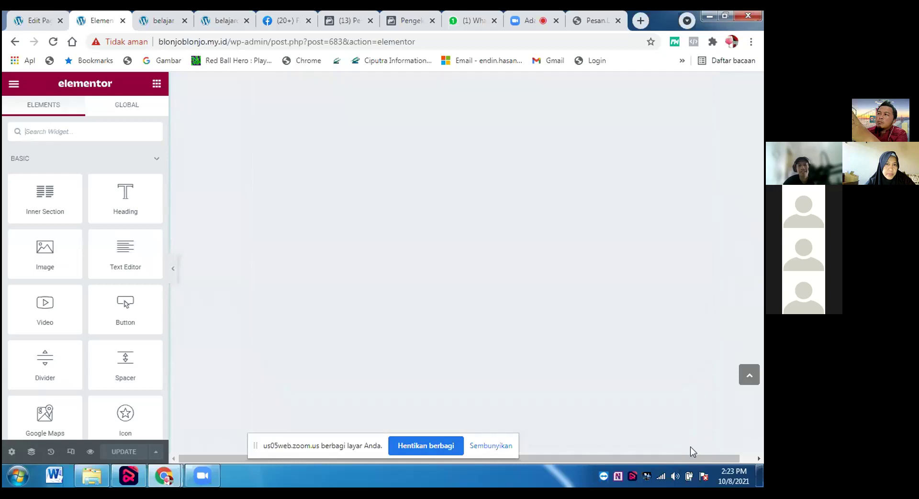
scroll(687, 451, down, 10)
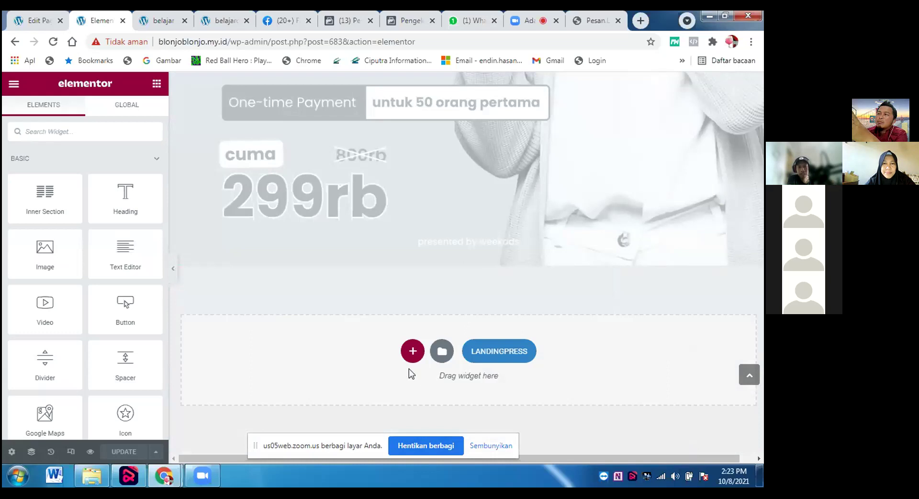
Insert the WEEKADS LP DESKTOP template from My Templates into the bottom section.
click(441, 353)
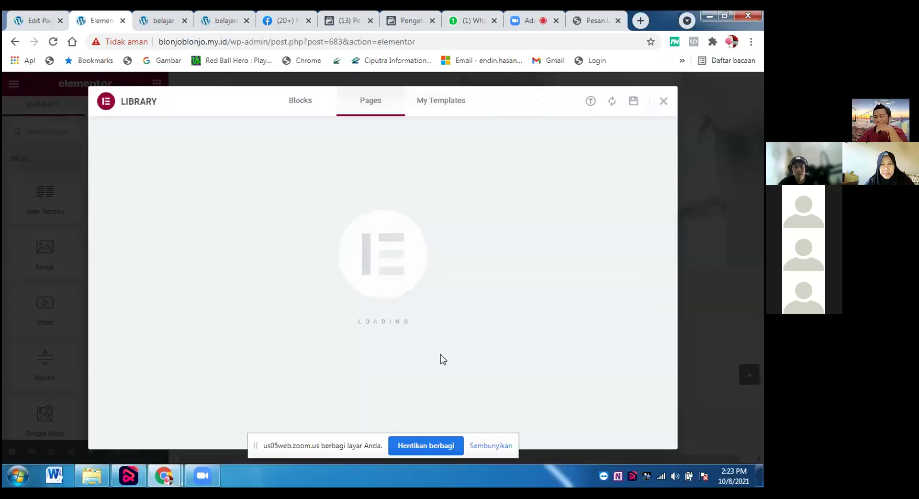
mouse_move(445, 218)
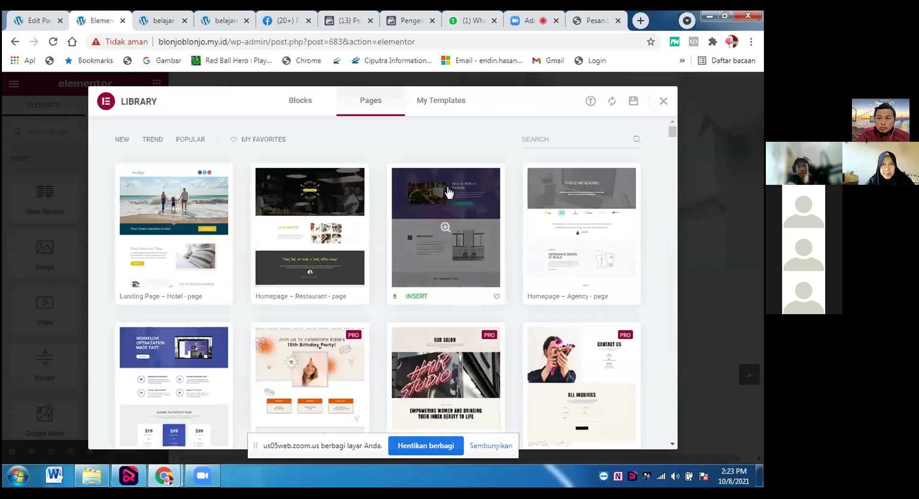
click(437, 100)
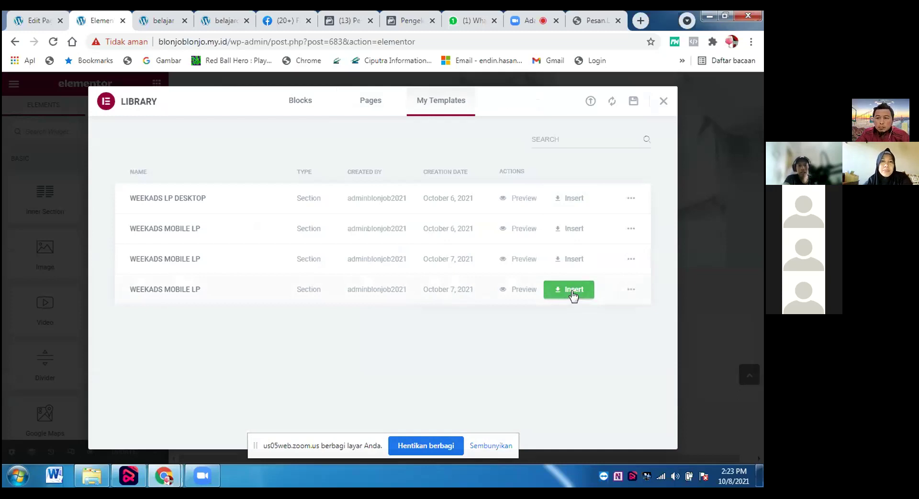
click(562, 202)
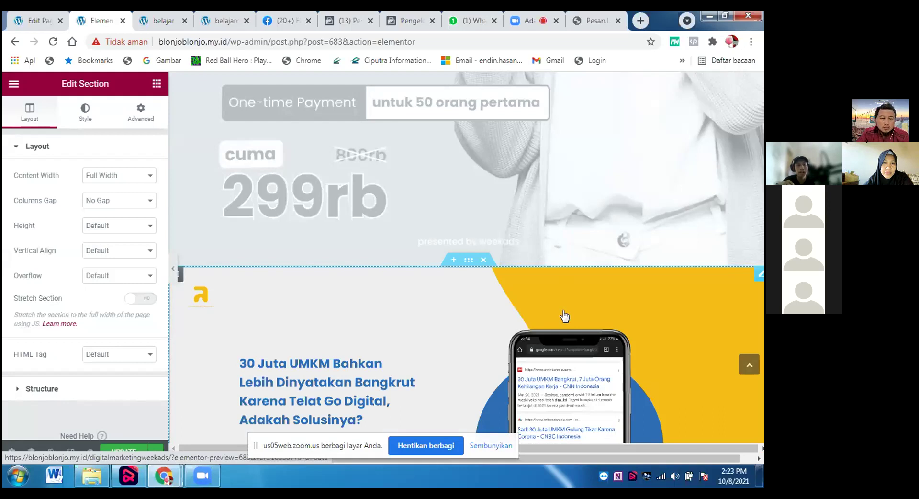
Scroll down past the 299rb price banner and open the Elementor editor's main menu.
scroll(565, 316, down, 3)
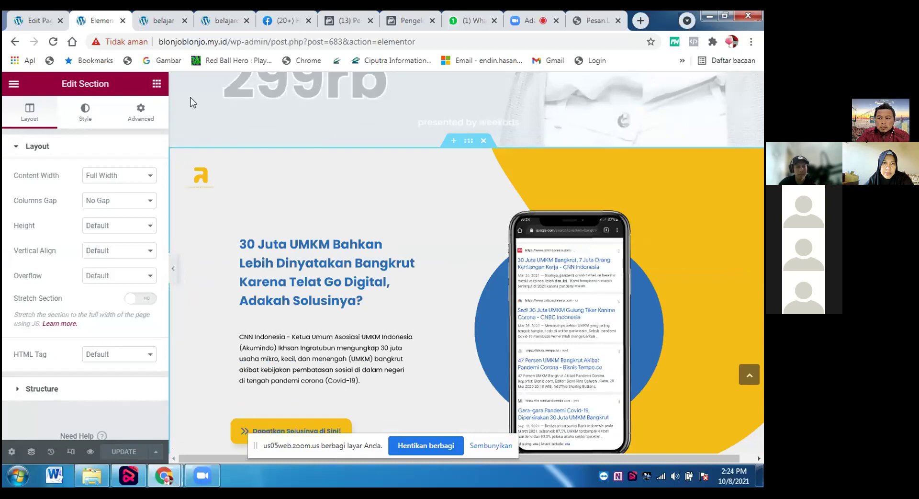
click(14, 84)
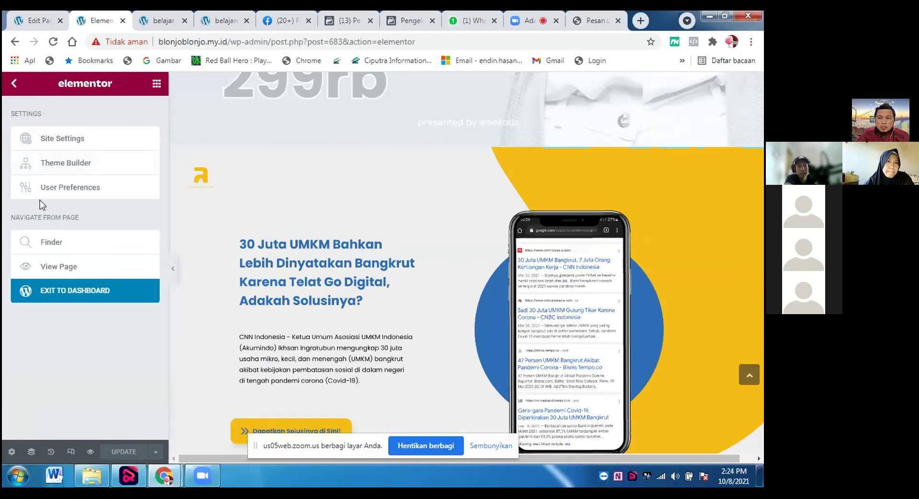
Open the live digitalmarketingweekads page in a new browser tab via View Page.
right_click(56, 271)
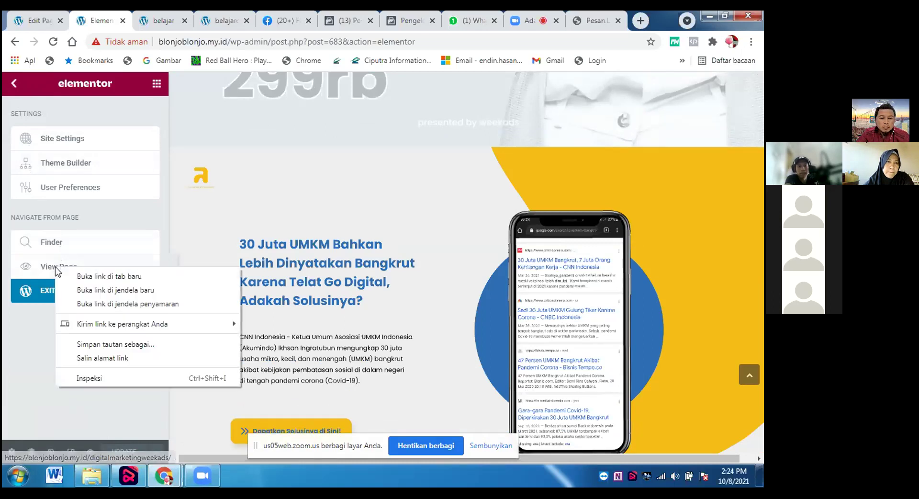
click(87, 278)
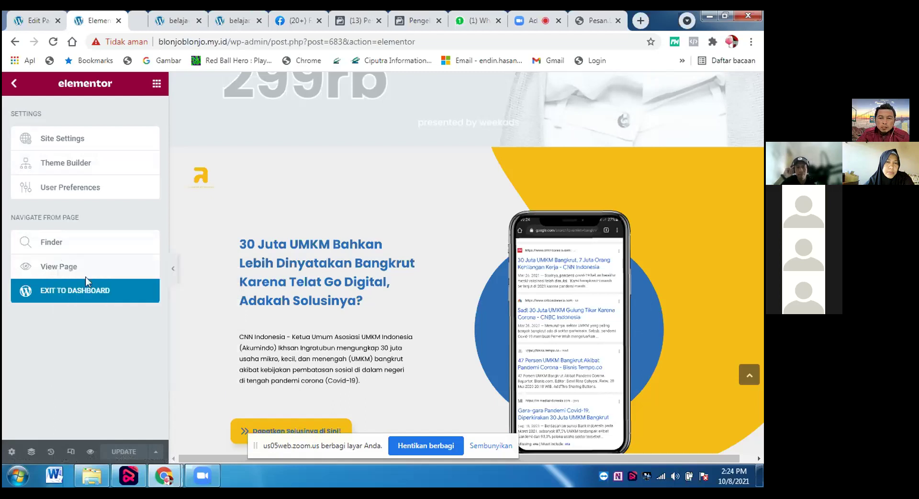
click(146, 20)
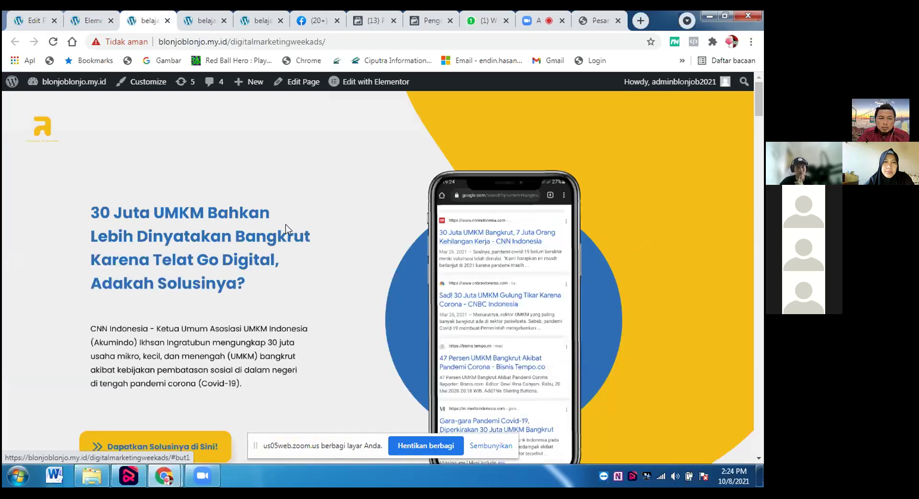
Scroll through the new UMKM section on the live page, then return to the Elementor editor.
scroll(285, 229, down, 7)
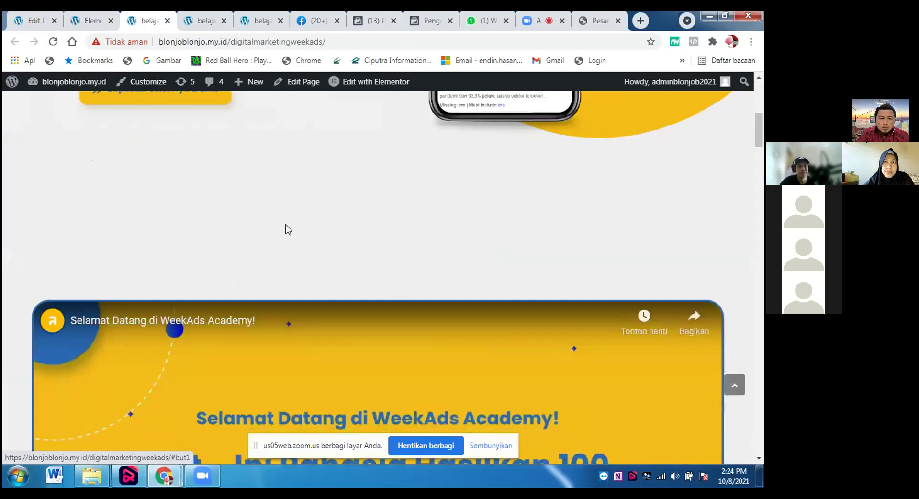
scroll(285, 229, down, 15)
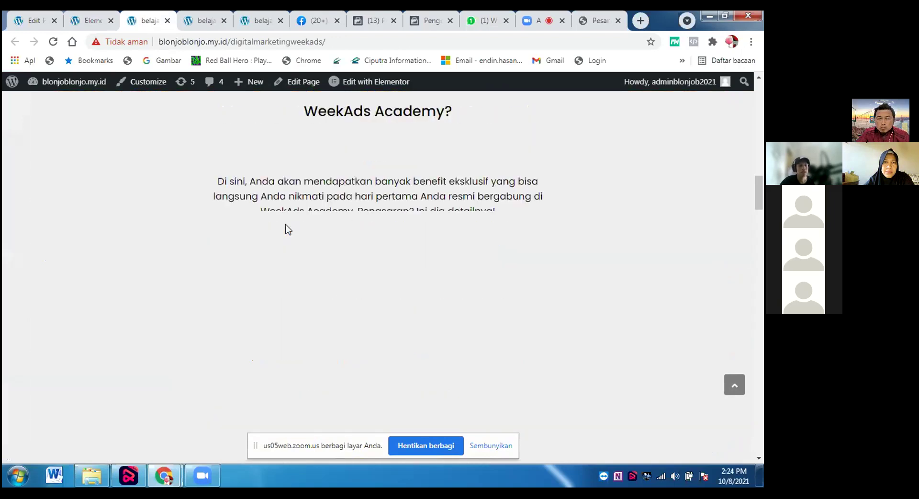
scroll(286, 229, up, 6)
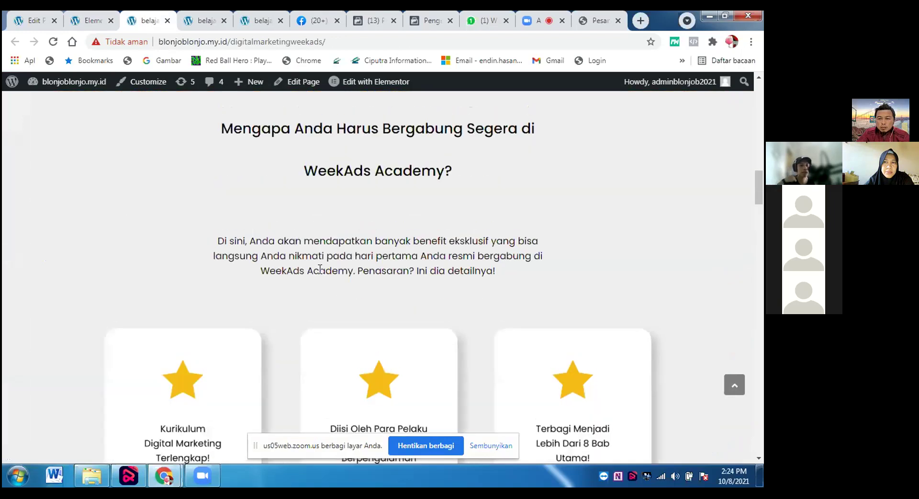
scroll(320, 269, up, 5)
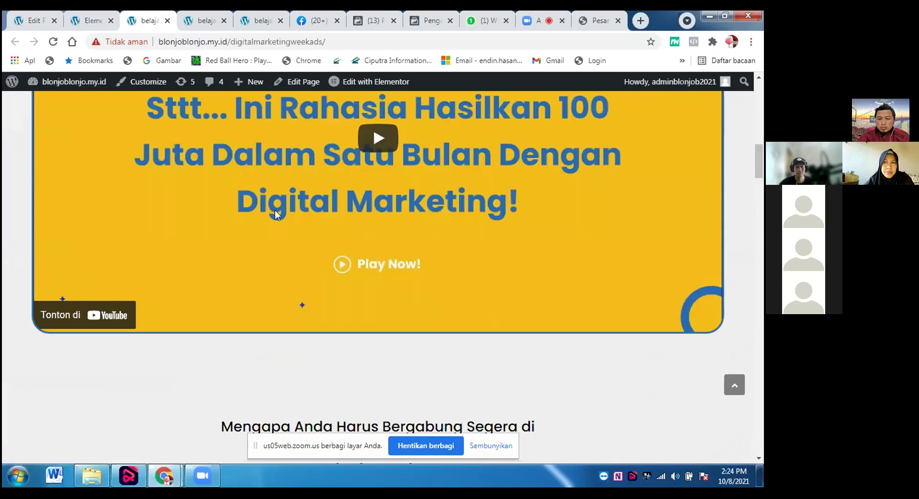
scroll(360, 297, up, 5)
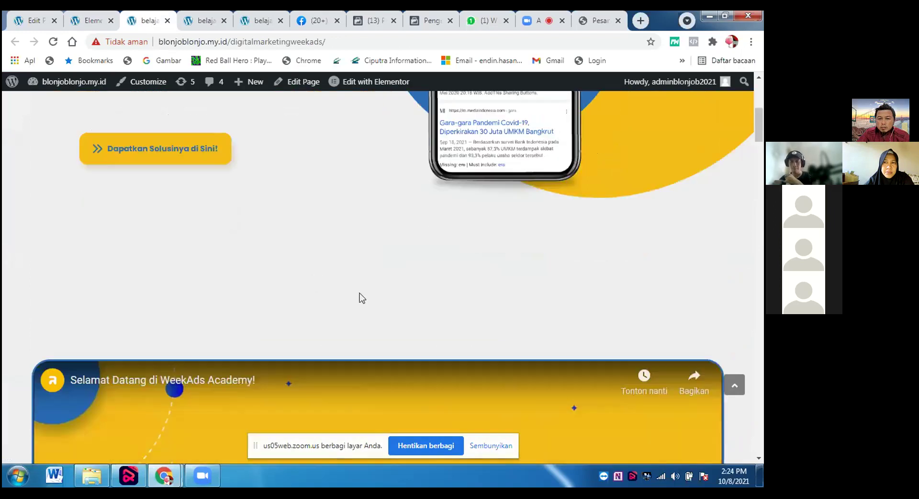
scroll(360, 297, up, 5)
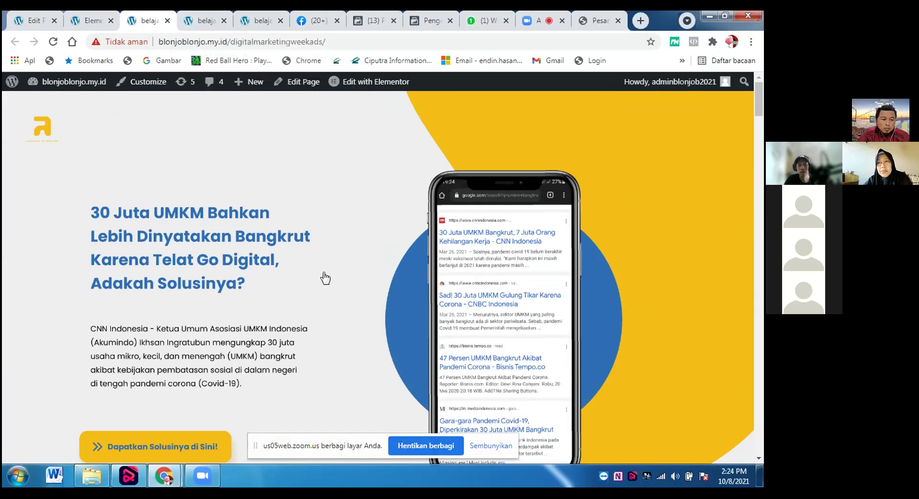
click(91, 22)
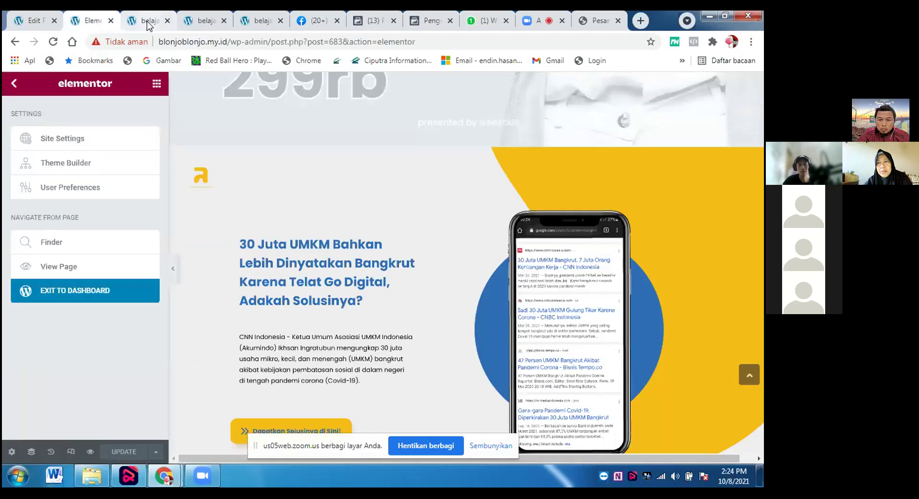
Bring the live digitalmarketingweekads tab forward, now opening with the UMKM bankruptcy section.
click(144, 20)
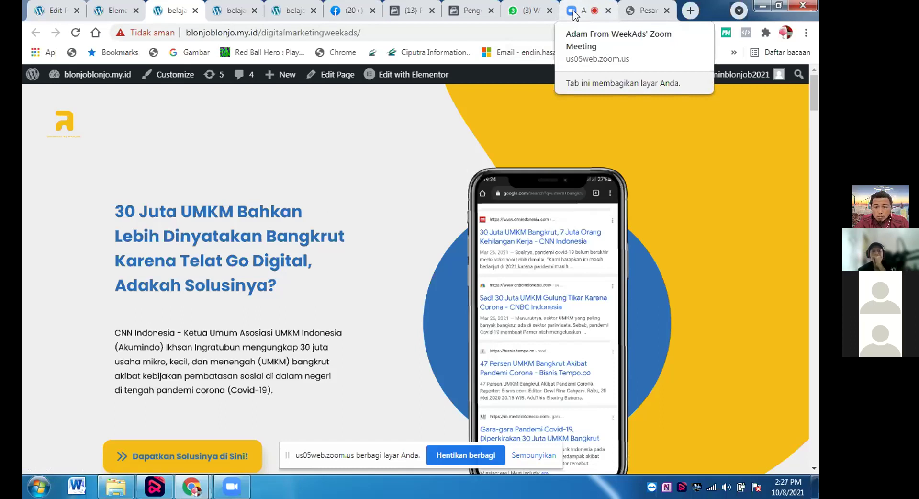
Mute the microphone in the Zoom meeting, then switch to the pesan.link WhatsApp form.
click(574, 16)
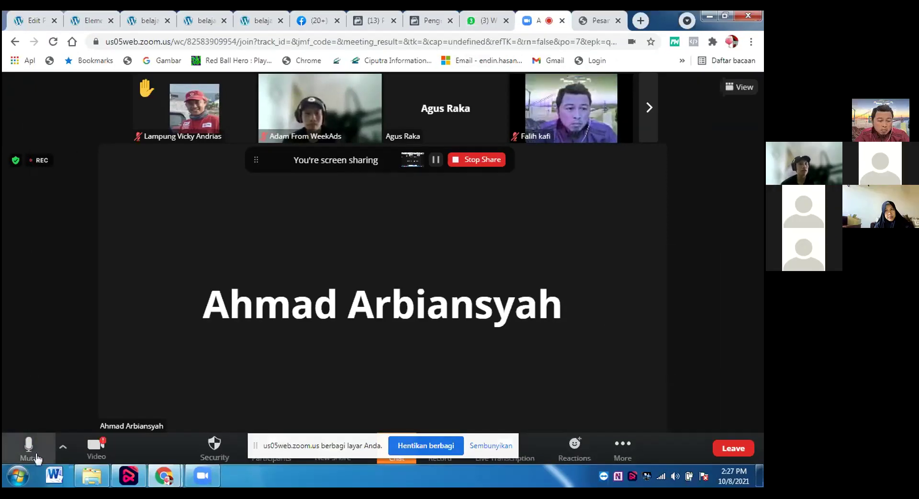
click(37, 459)
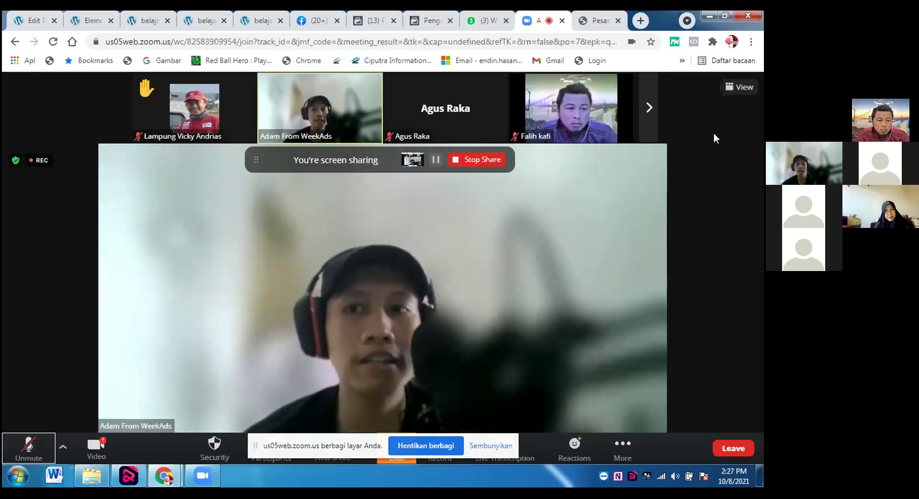
click(593, 18)
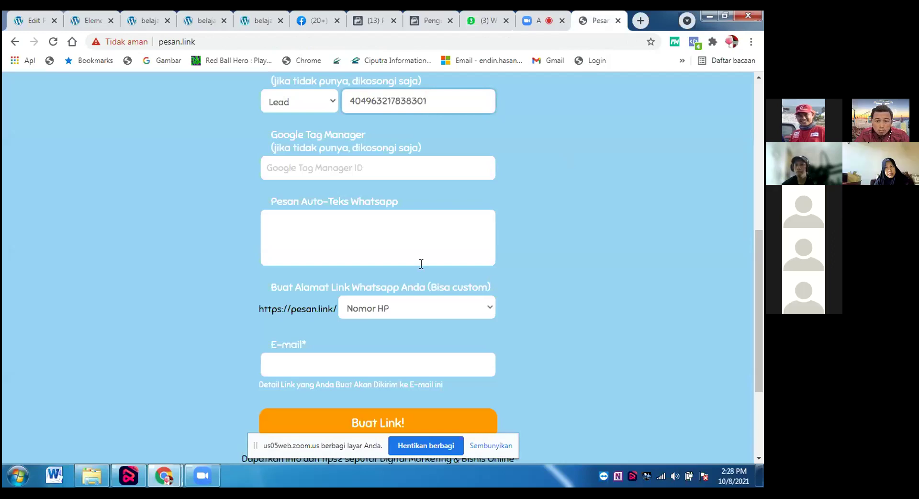
Select the WhatsApp auto-text box, then browse the WhatsApp, Events Manager and Business Settings tabs.
click(341, 241)
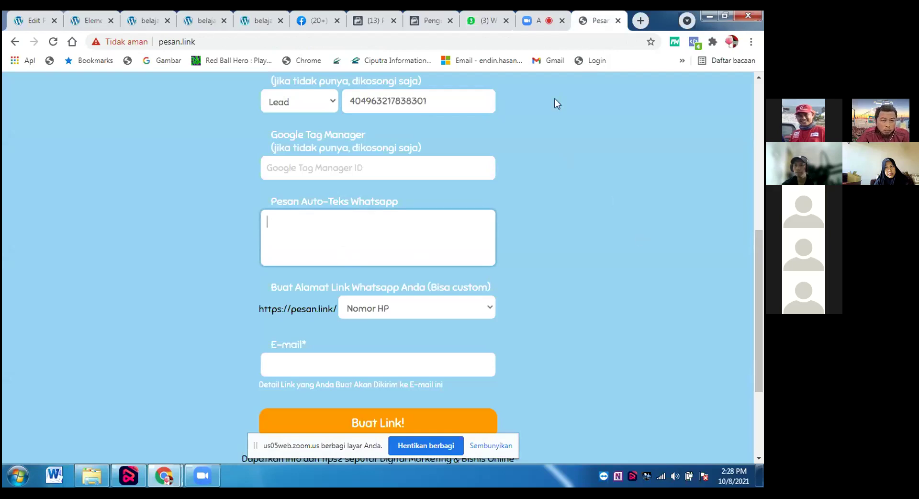
click(486, 23)
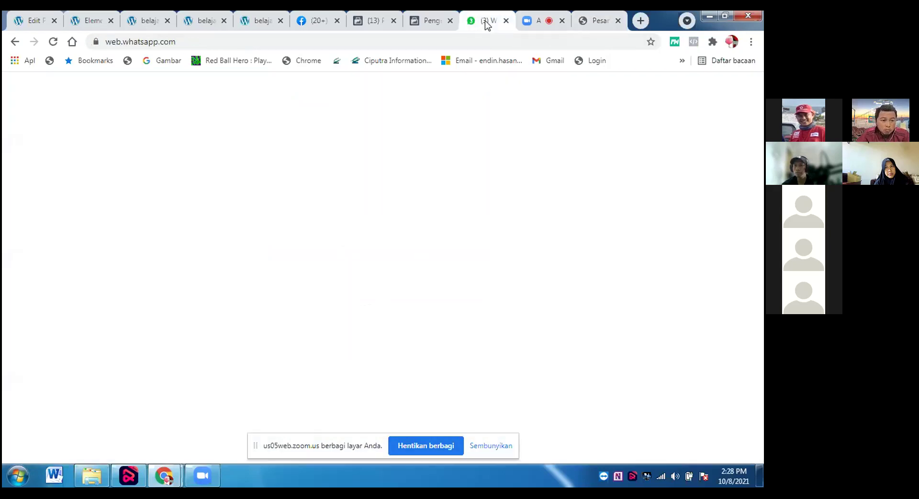
click(439, 24)
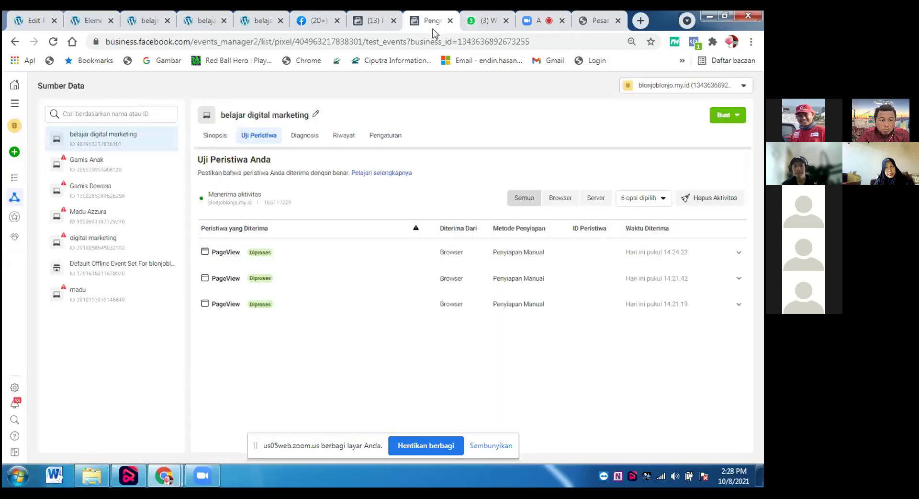
click(385, 22)
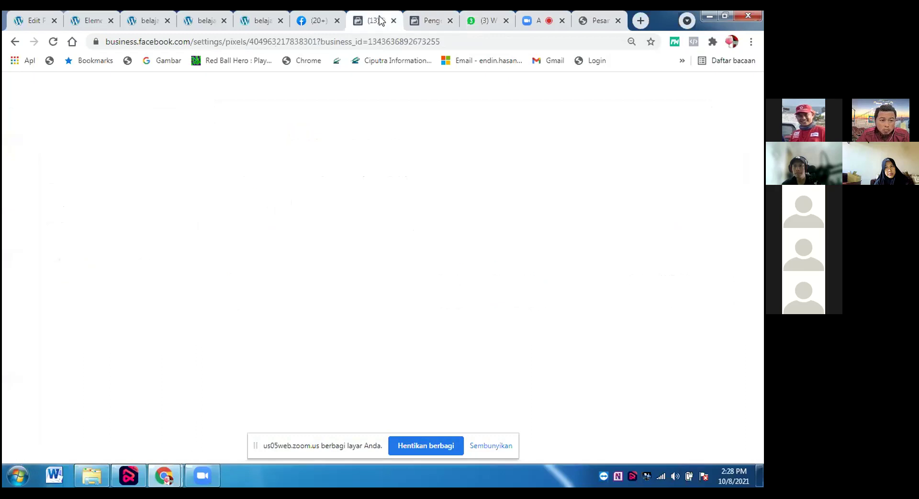
Review the Facebook page and published WordPress pages, then return to Zoom and stay muted.
click(531, 23)
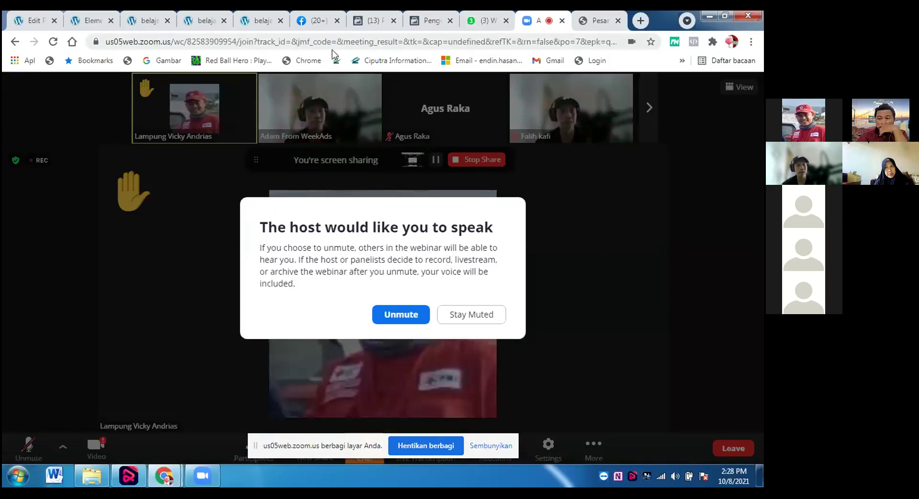
click(320, 21)
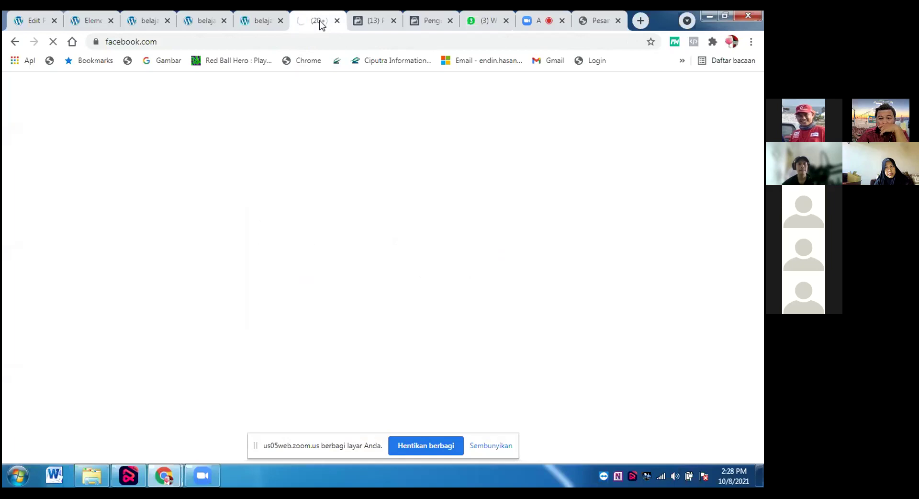
click(258, 22)
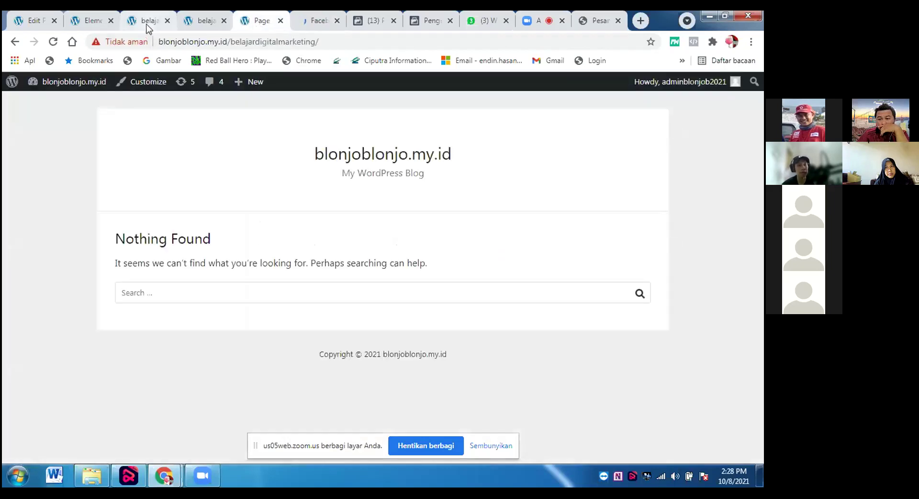
click(149, 22)
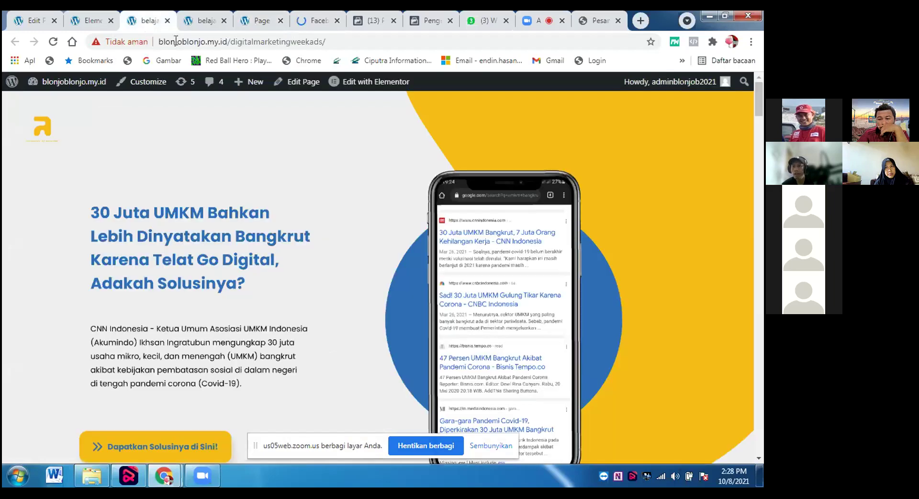
click(543, 19)
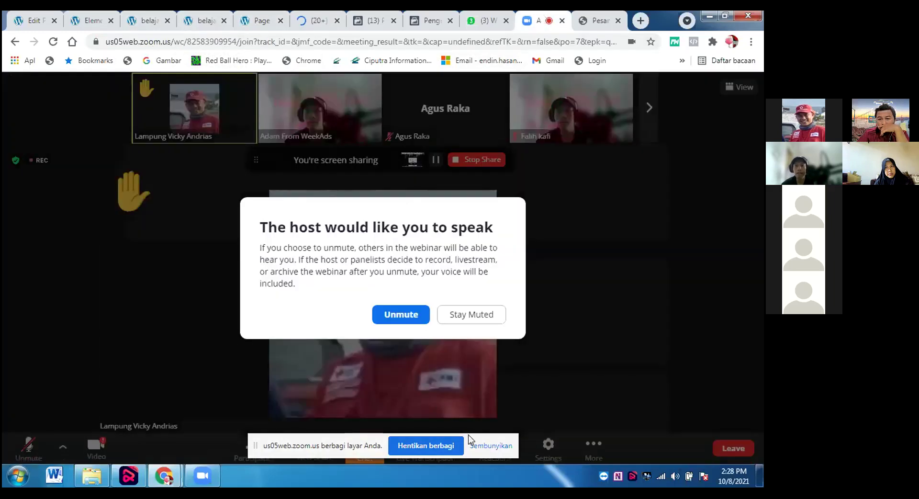
click(481, 444)
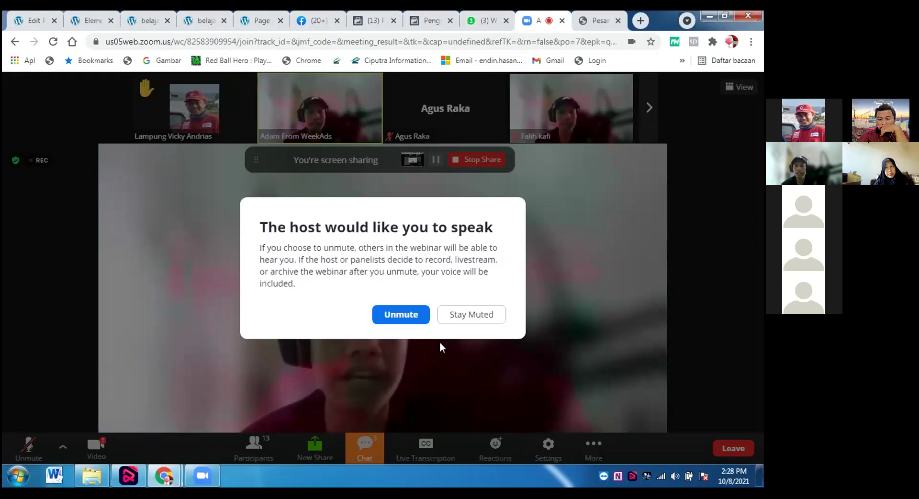
click(484, 314)
Stop Zoom screen sharing and switch to the Facebook Business Settings tab.
click(474, 163)
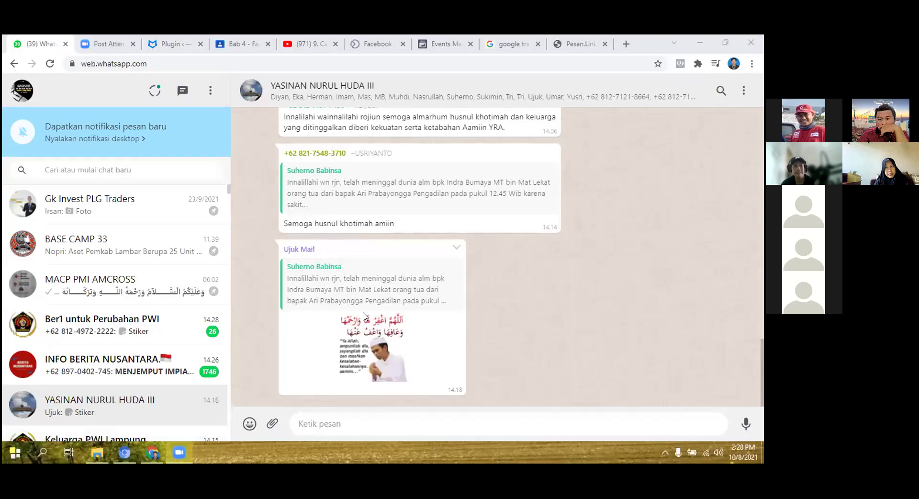
click(130, 451)
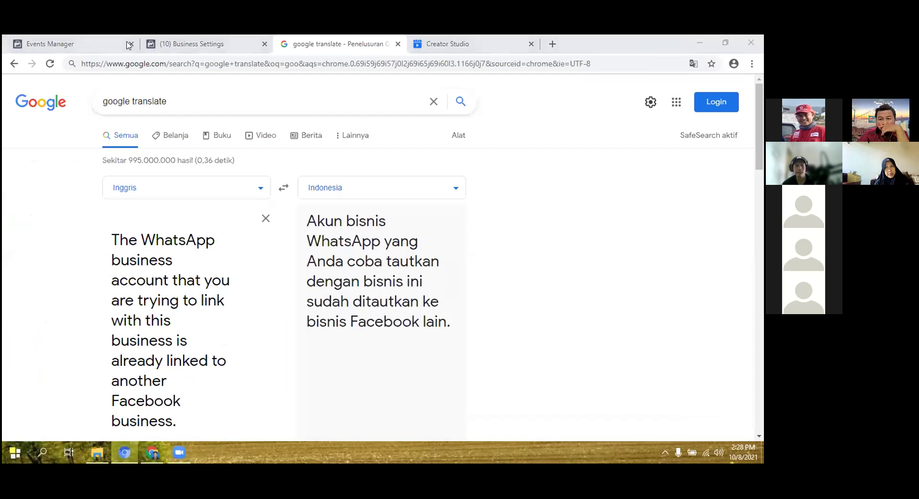
key(ctrl+shift+Tab)
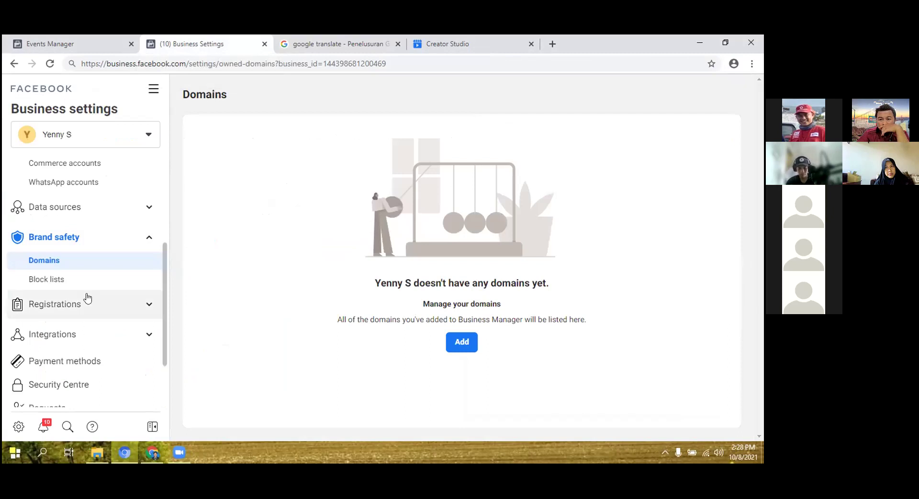
Go to Brand safety > Domains and start adding a new domain.
click(74, 283)
click(84, 264)
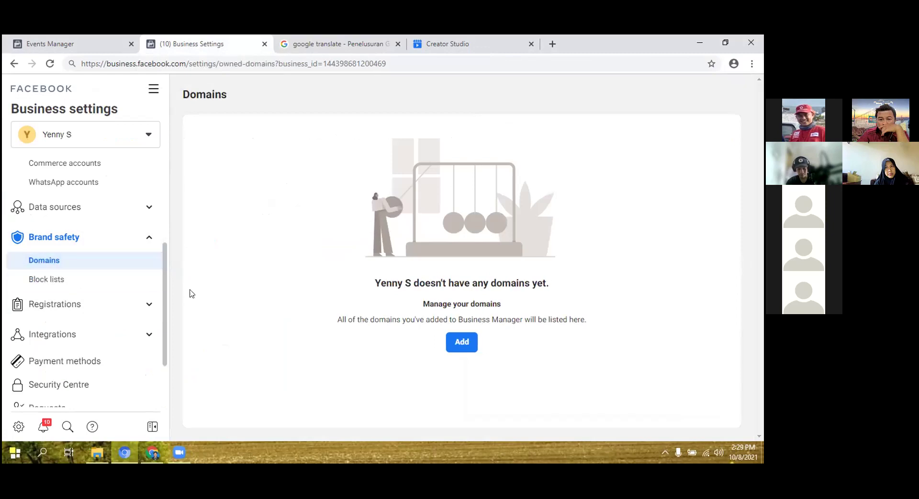
click(462, 343)
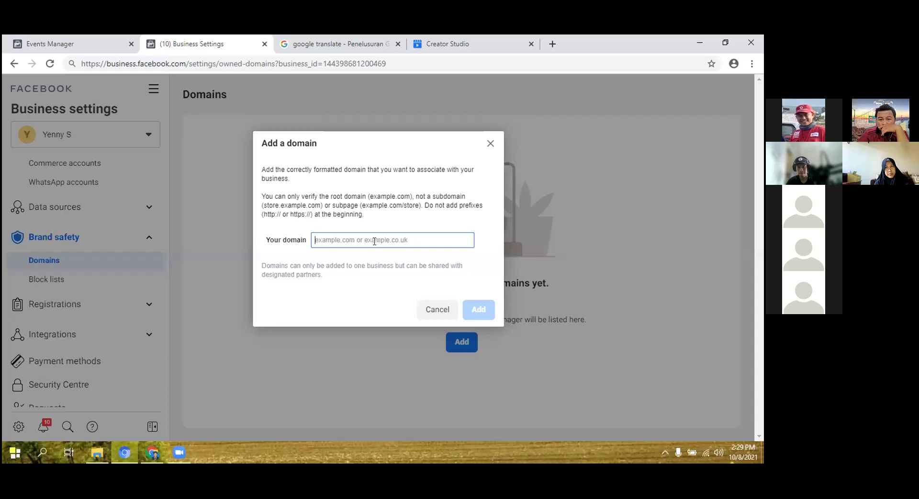
text(mecahbake.com)
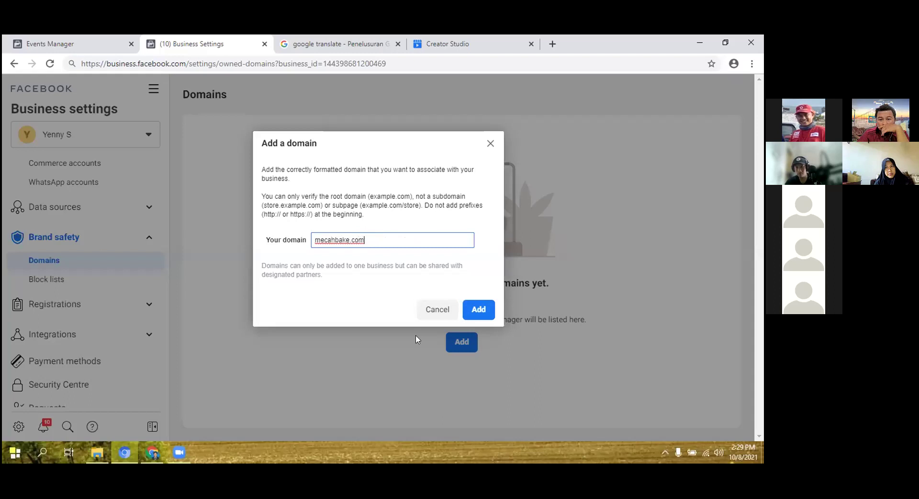
click(478, 310)
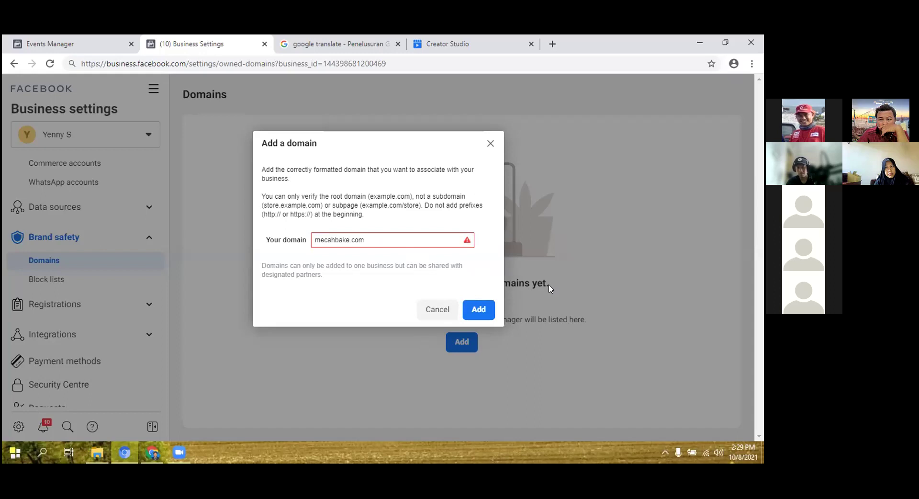
click(469, 245)
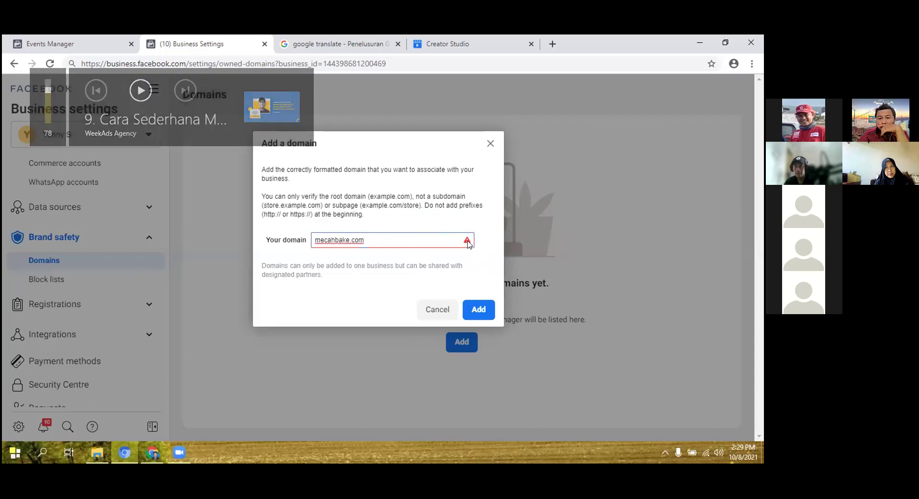
mouse_move(468, 242)
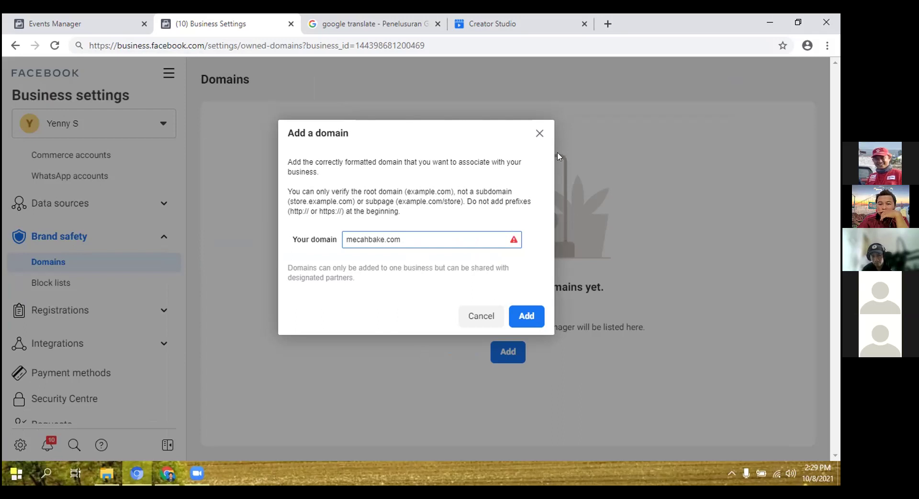
click(538, 132)
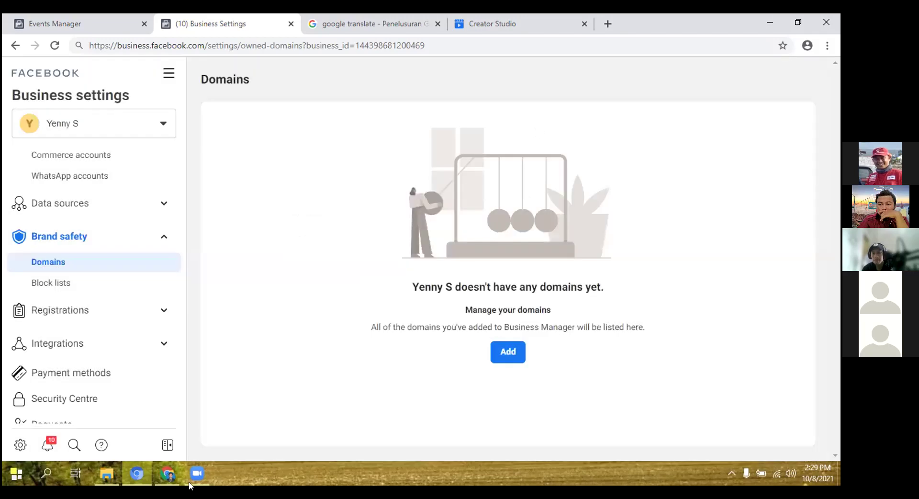
Switch to the Pixel RabustaKu overview and go to Business Settings from the All tools menu.
click(163, 475)
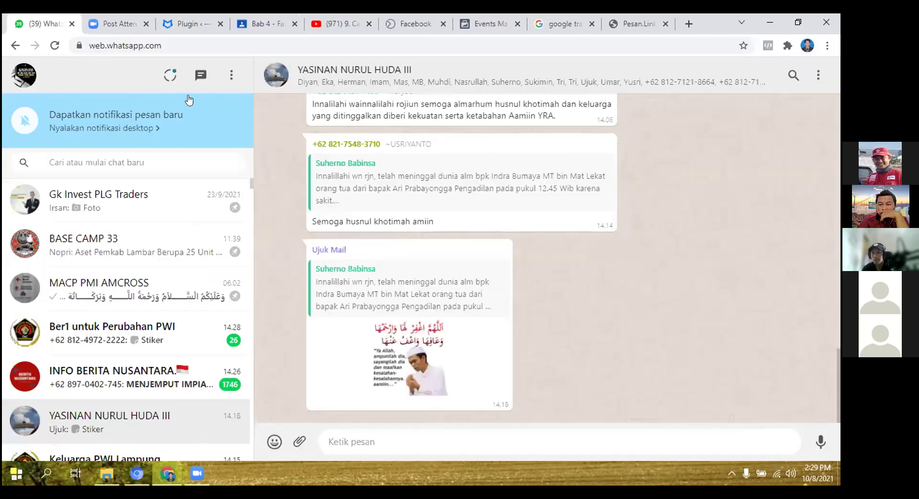
click(118, 25)
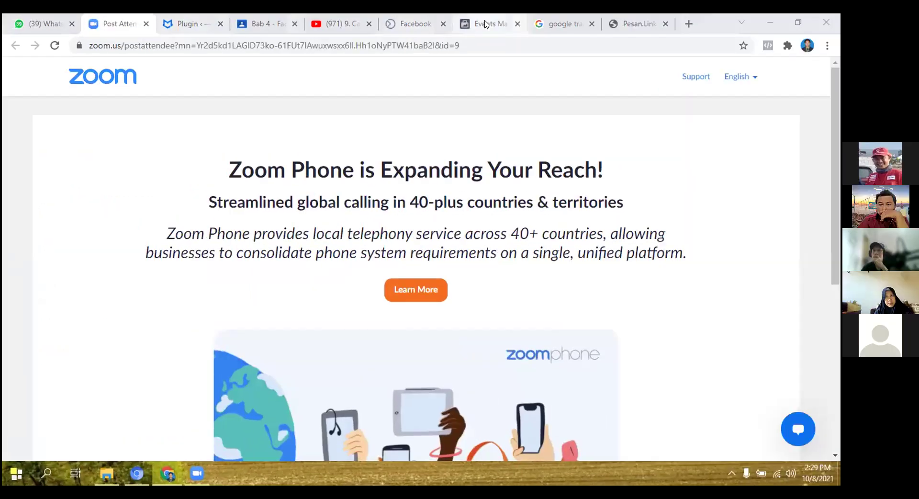
click(487, 24)
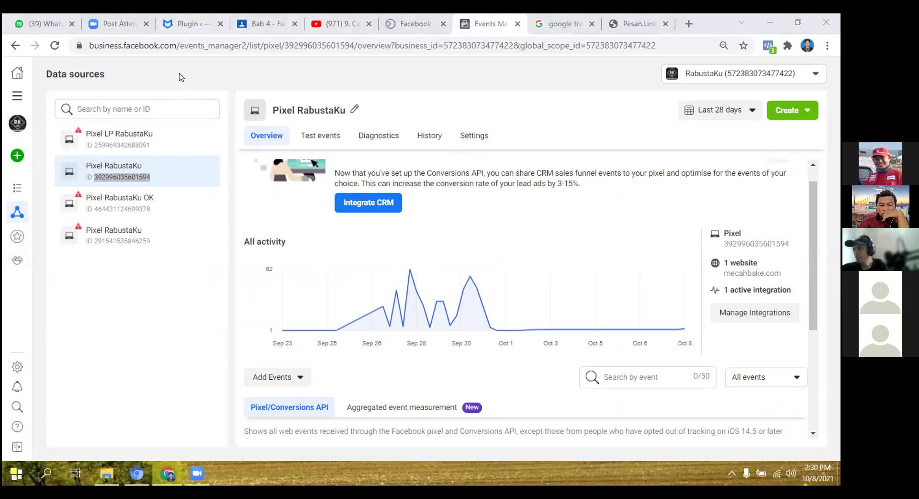
click(181, 77)
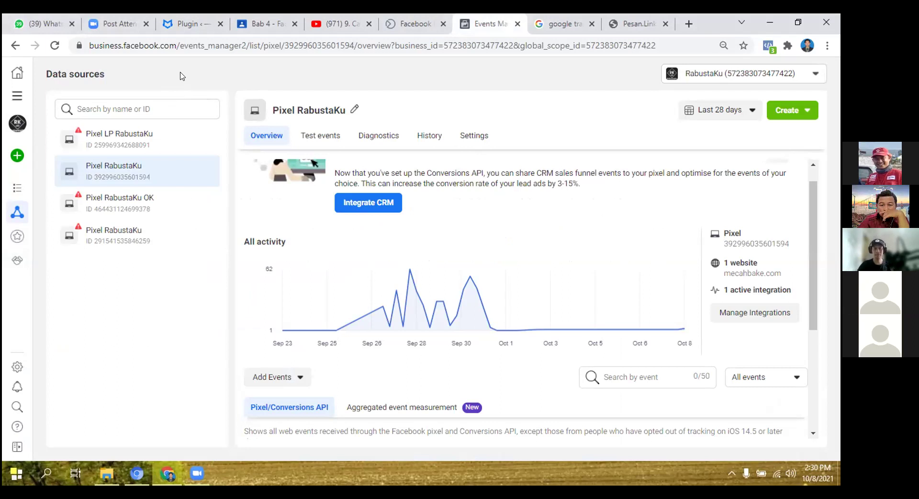
click(18, 97)
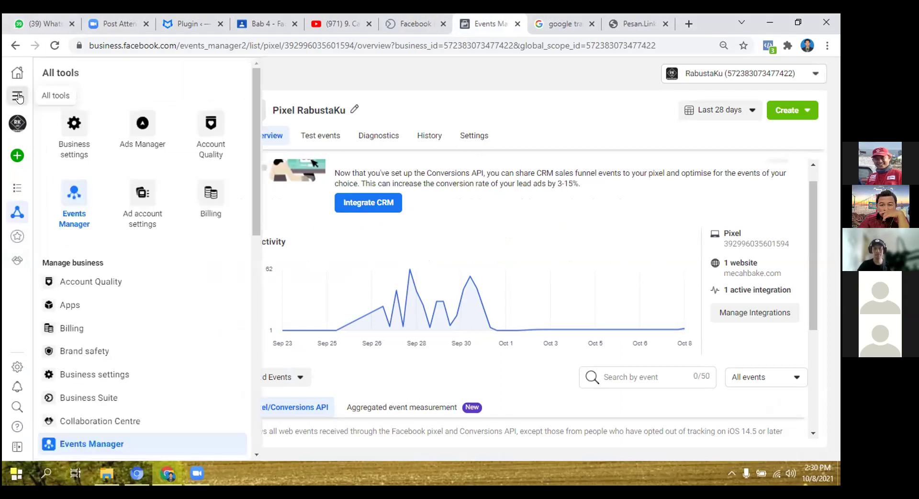
click(106, 376)
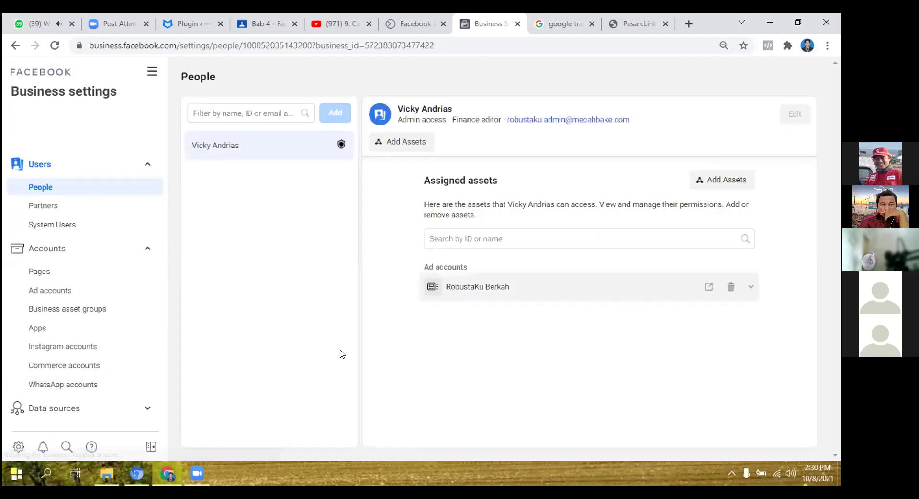
Open Brand safety > Domains, attempt to remove mecahbake.com, and dismiss the refusal message.
scroll(60, 293, down, 4)
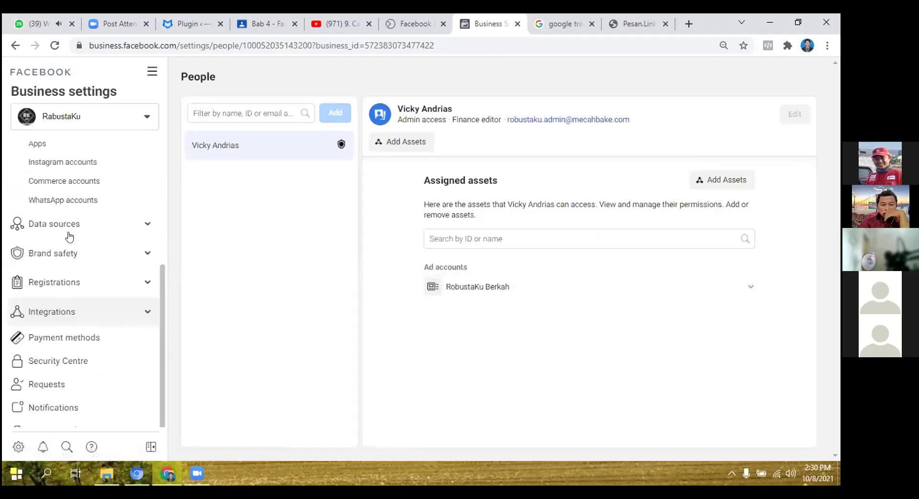
click(70, 231)
click(58, 380)
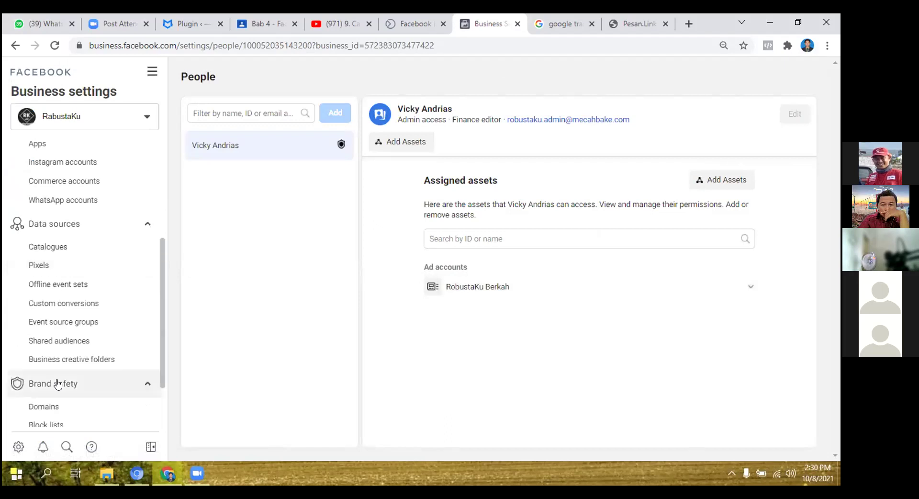
click(57, 408)
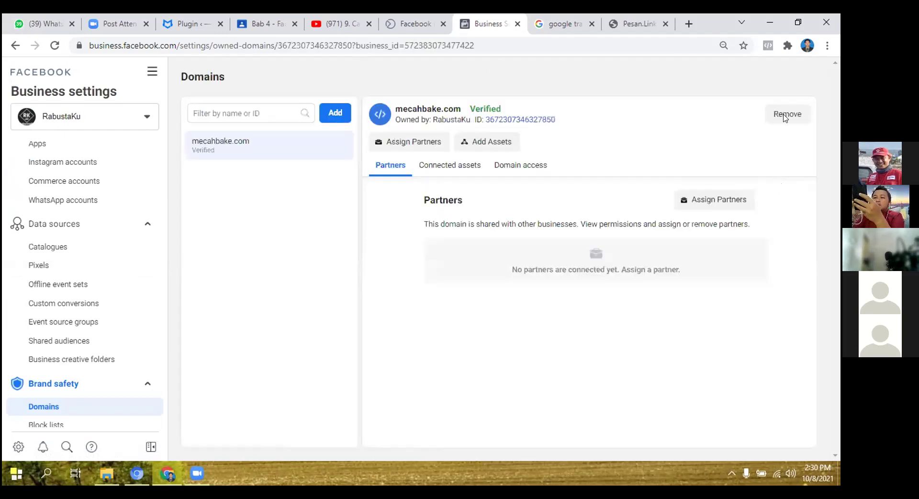
click(786, 115)
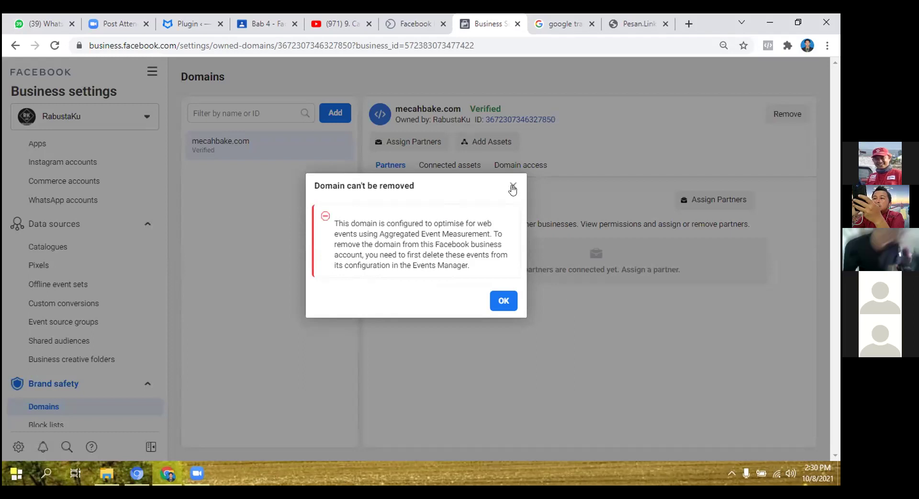
click(302, 227)
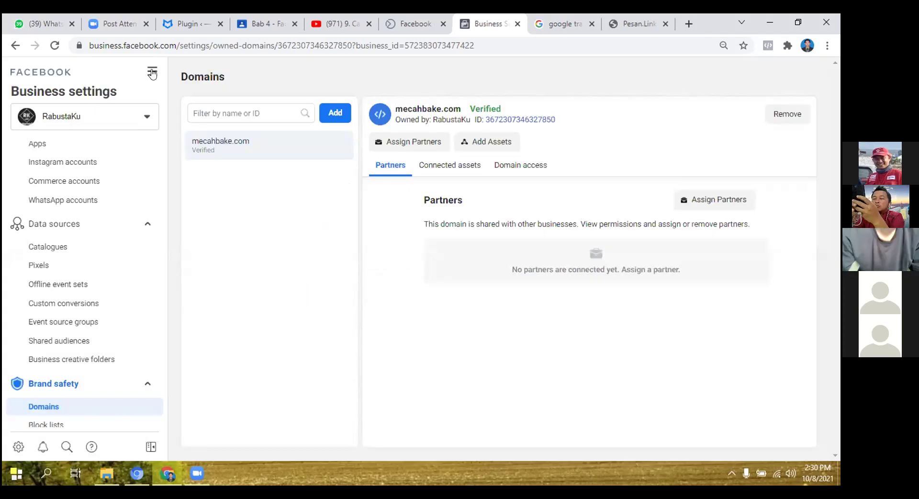
Open Pixel RabustaKu's aggregated event measurement and go to Configure Web Events for domains.
click(153, 73)
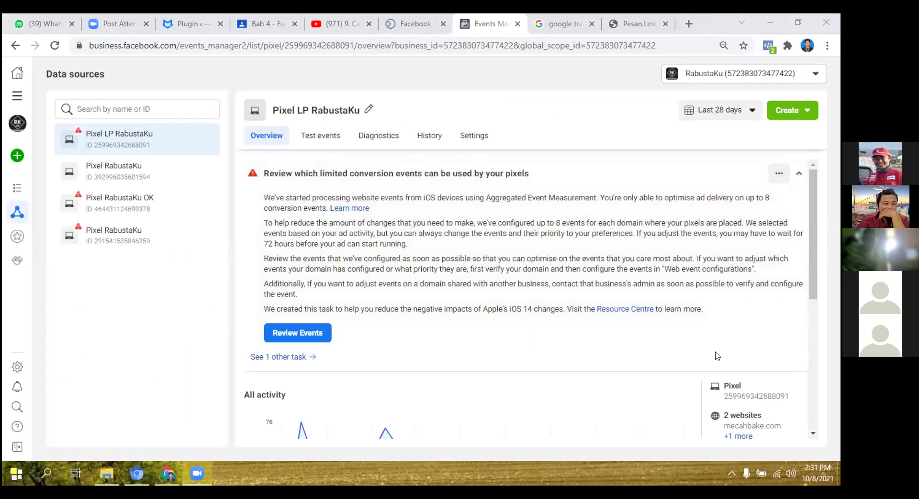
scroll(716, 356, down, 1)
scroll(716, 355, down, 5)
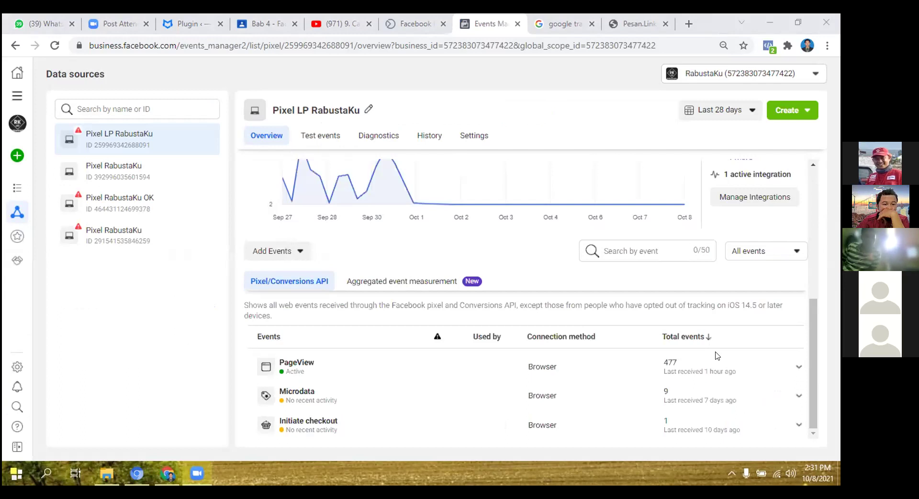
click(441, 278)
scroll(679, 383, down, 2)
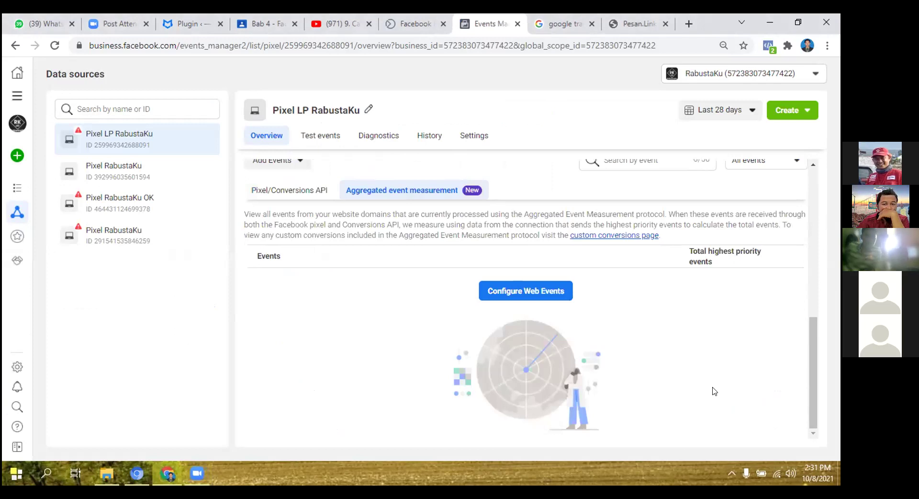
scroll(714, 391, up, 1)
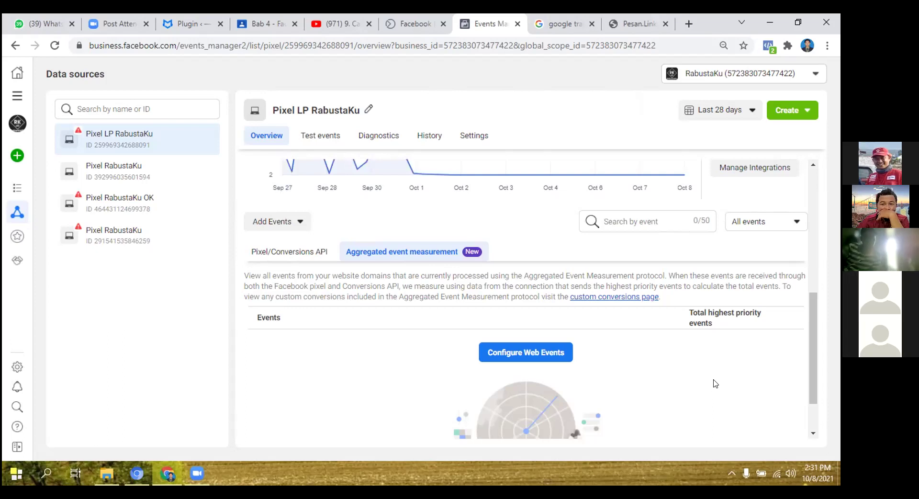
click(162, 178)
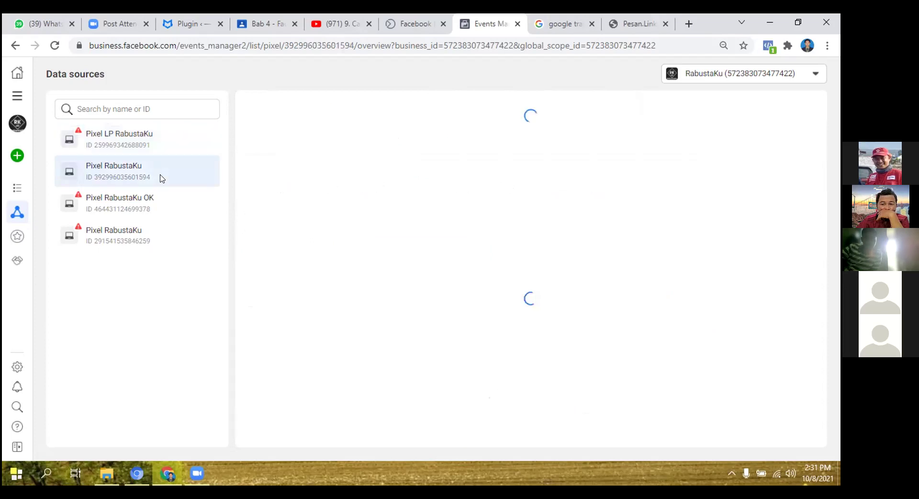
scroll(637, 345, down, 5)
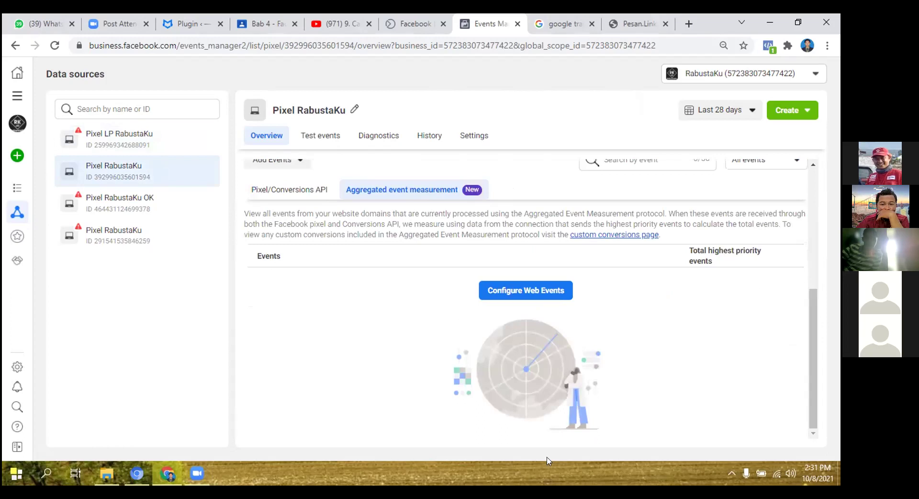
click(520, 291)
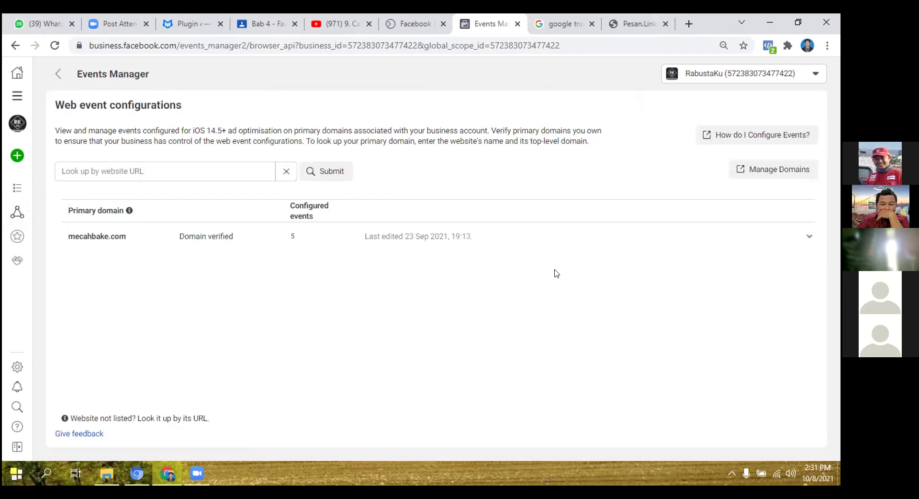
Expand mecahbake.com, edit its events, and remove Purchase and the other configured events.
click(808, 237)
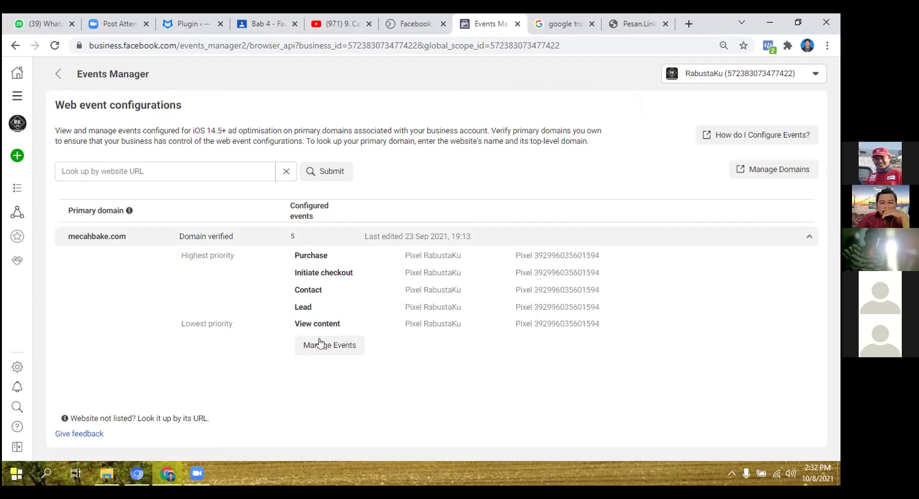
click(343, 348)
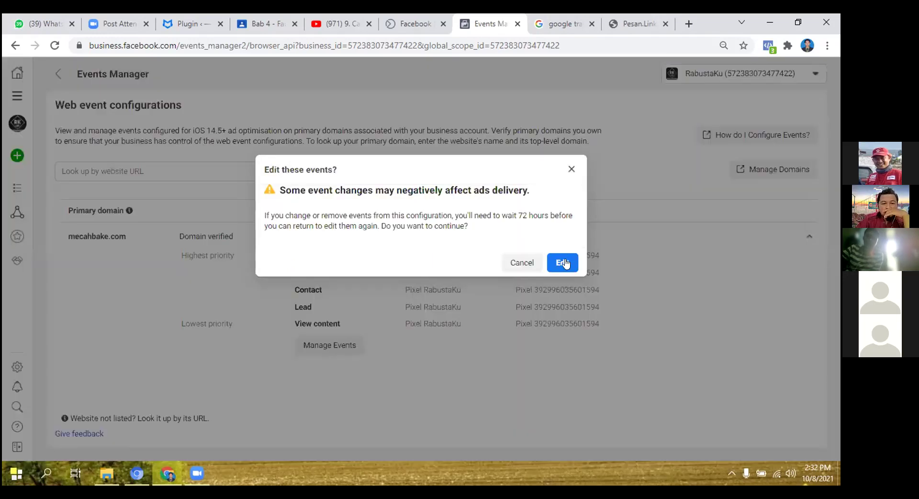
click(566, 264)
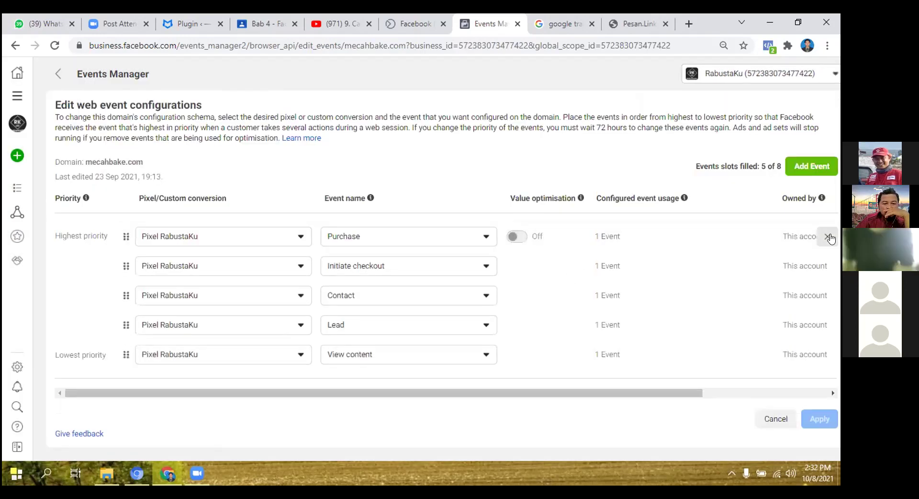
click(828, 237)
click(828, 237)
click(828, 237)
click(828, 237)
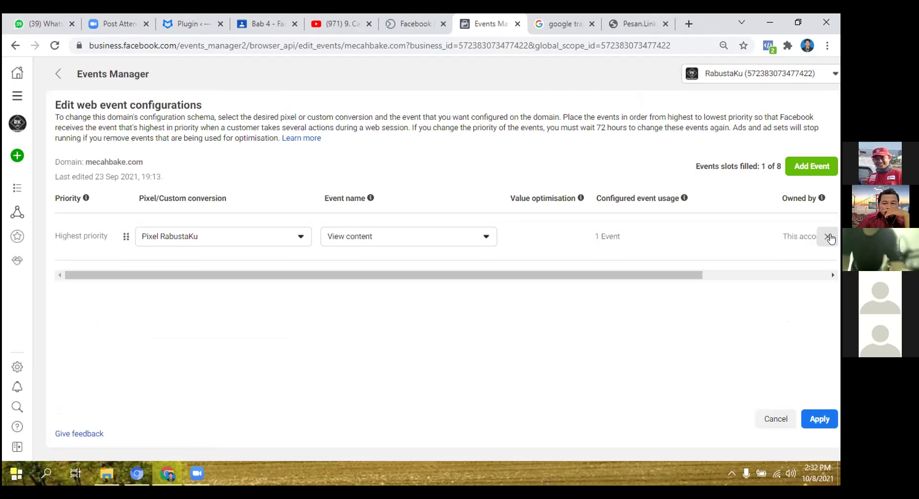
click(828, 237)
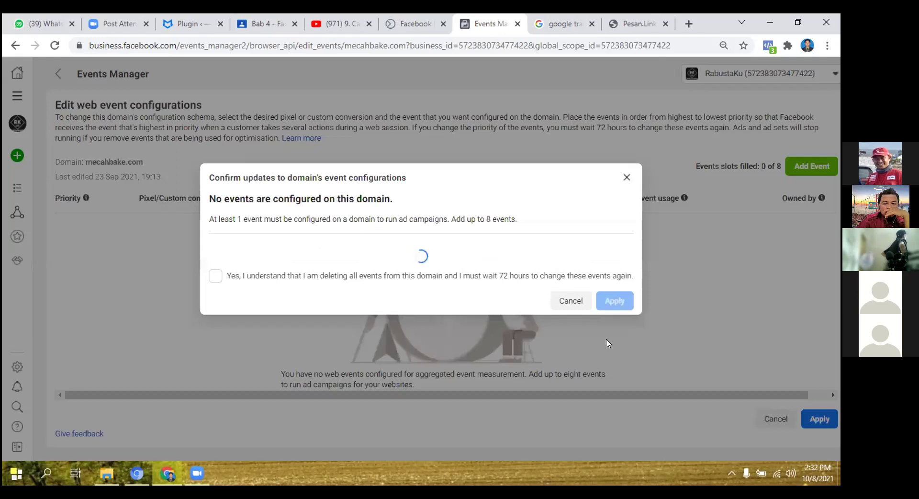
Acknowledge deleting all events, apply the empty configuration, and dismiss the confirmation.
click(294, 249)
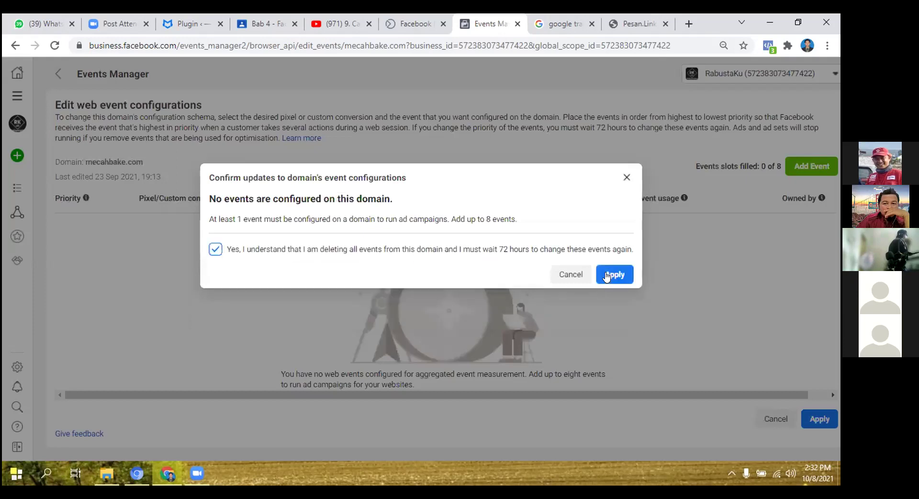
click(602, 283)
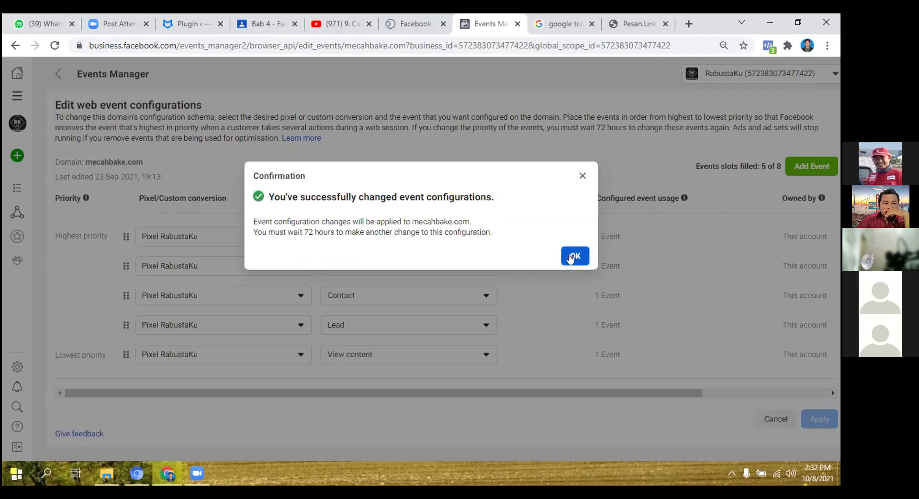
click(570, 259)
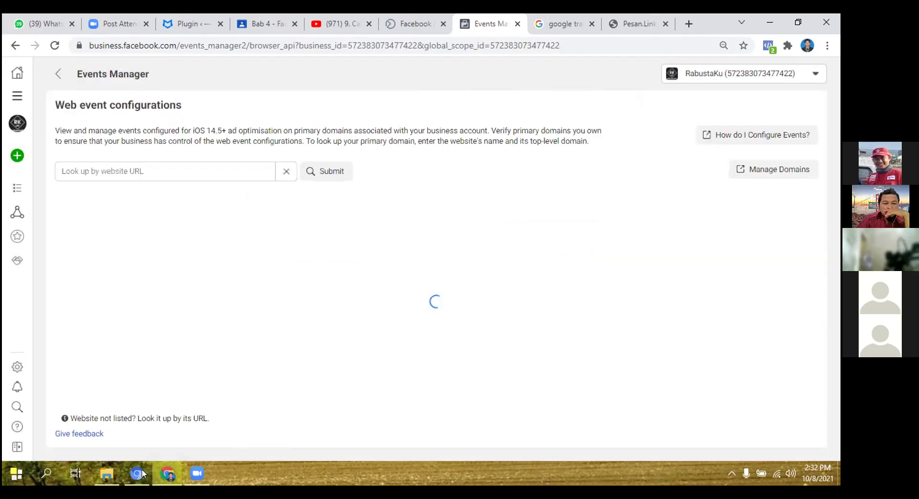
mouse_move(142, 473)
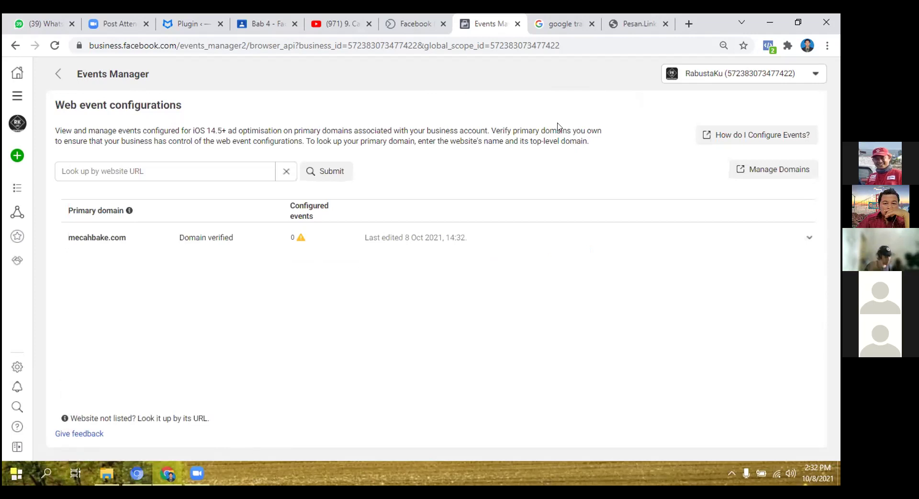
Remove mecahbake.com from RabustaKu's Brand safety > Domains list in Business settings, leaving it empty.
key(alt+Tab)
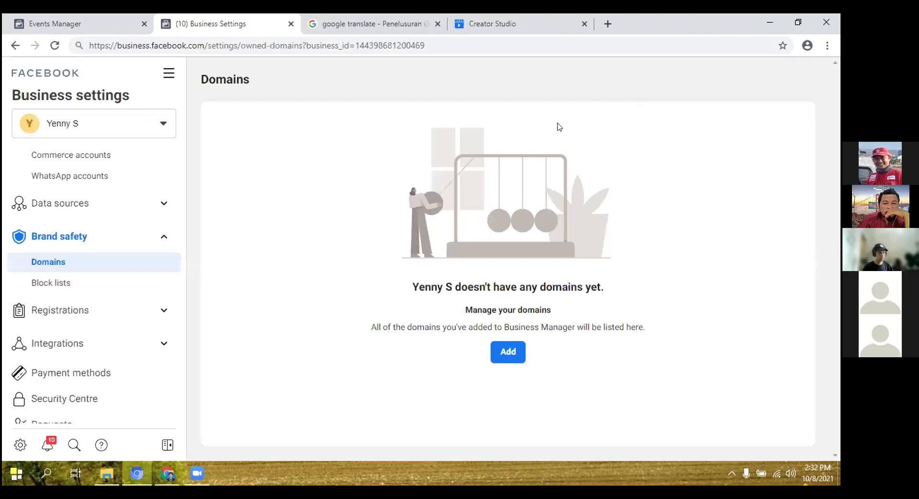
key(alt+Tab)
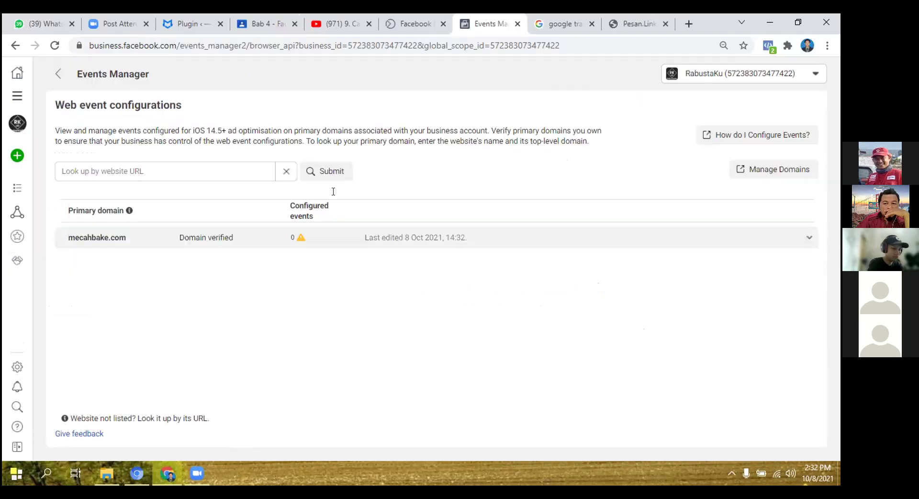
click(17, 98)
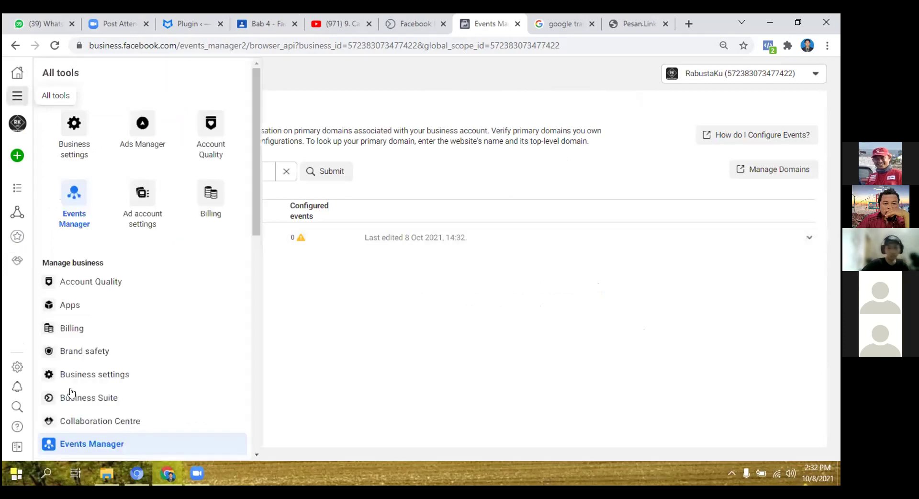
click(18, 368)
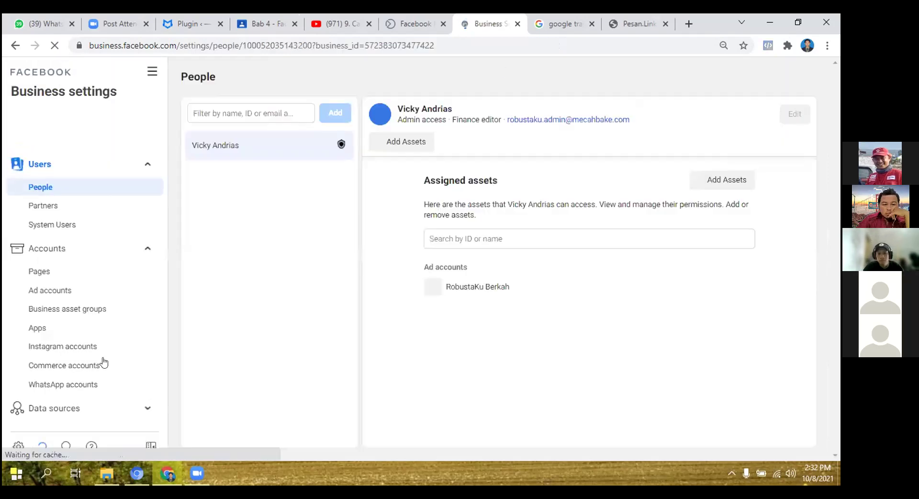
scroll(86, 259, down, 4)
click(92, 259)
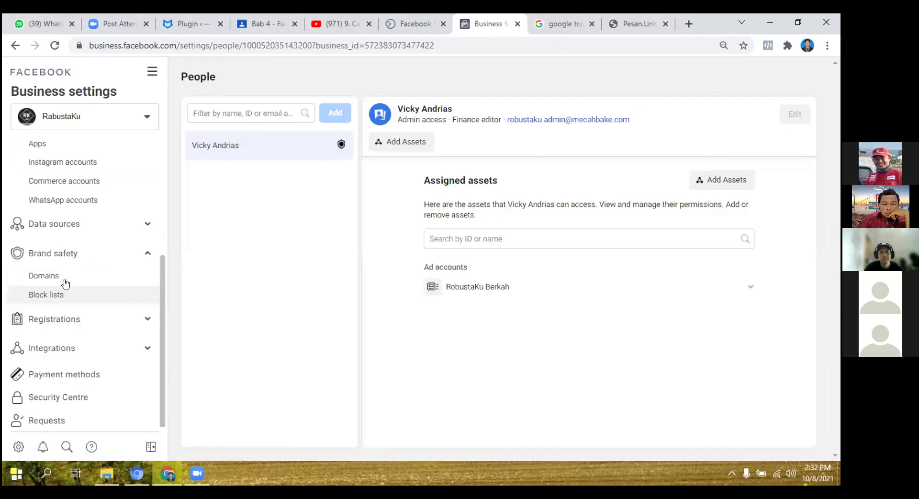
click(129, 269)
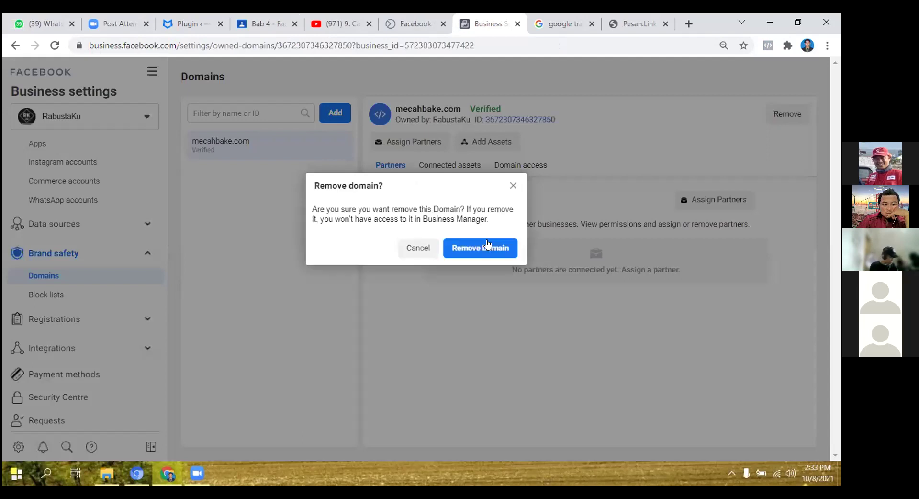
click(488, 248)
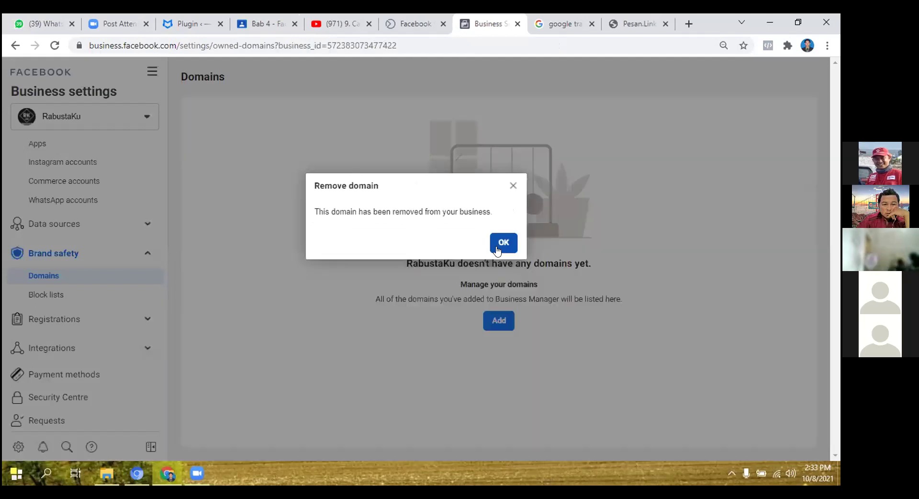
click(503, 243)
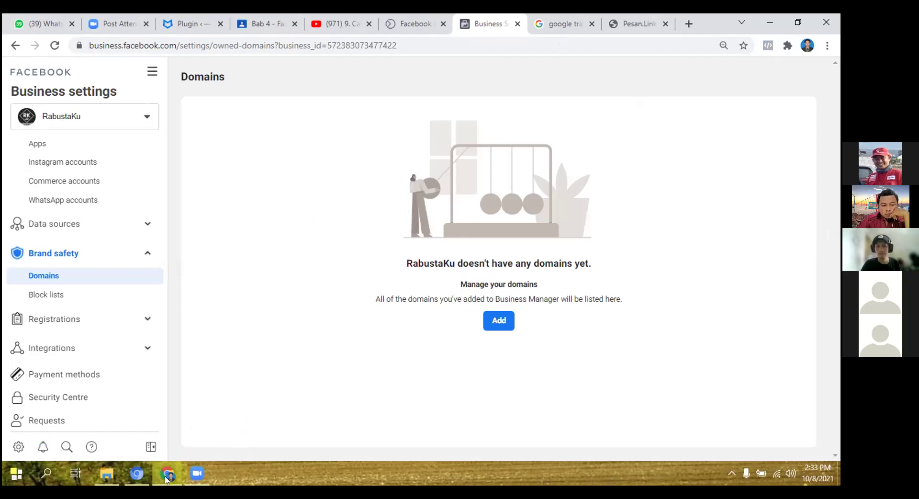
Enter mecahbake.com as a new domain in the participant's own Business Settings.
key(alt+Tab)
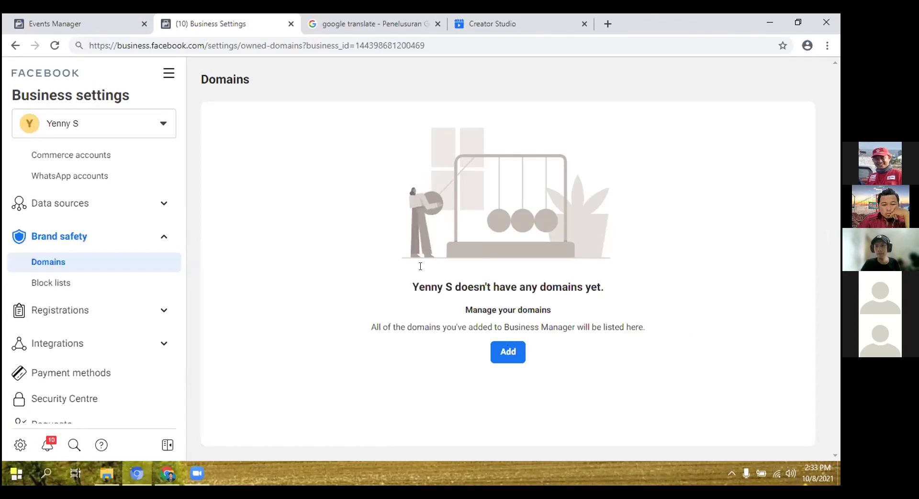
text(mec)
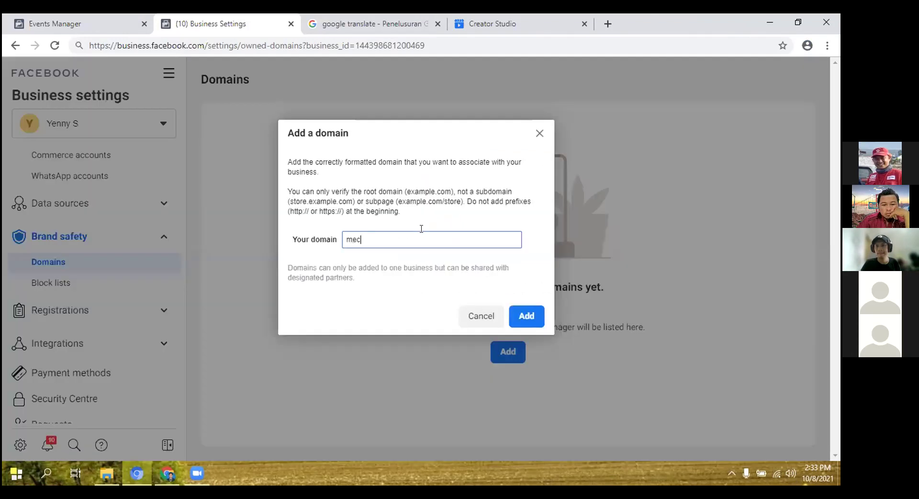
text(ahbake.com)
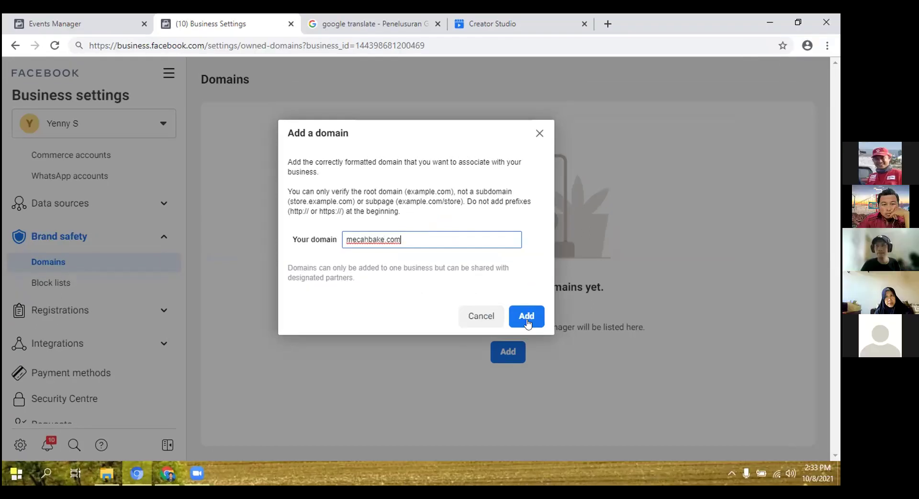
click(528, 321)
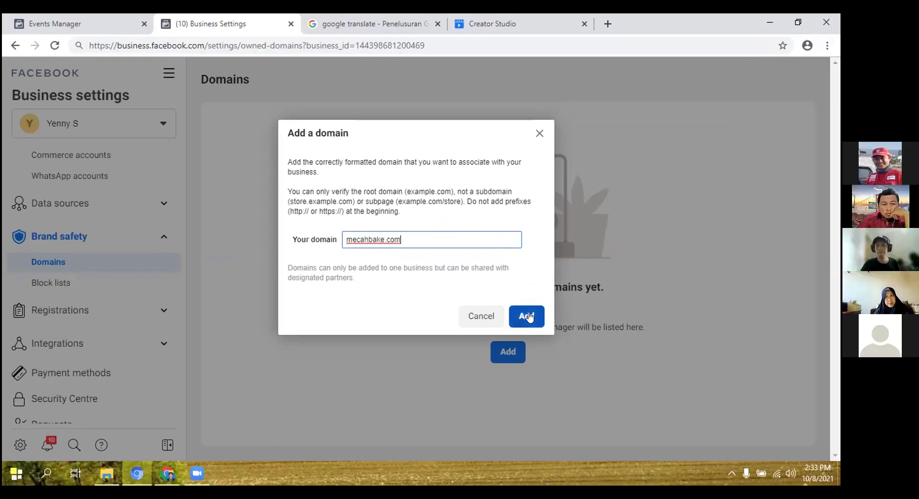
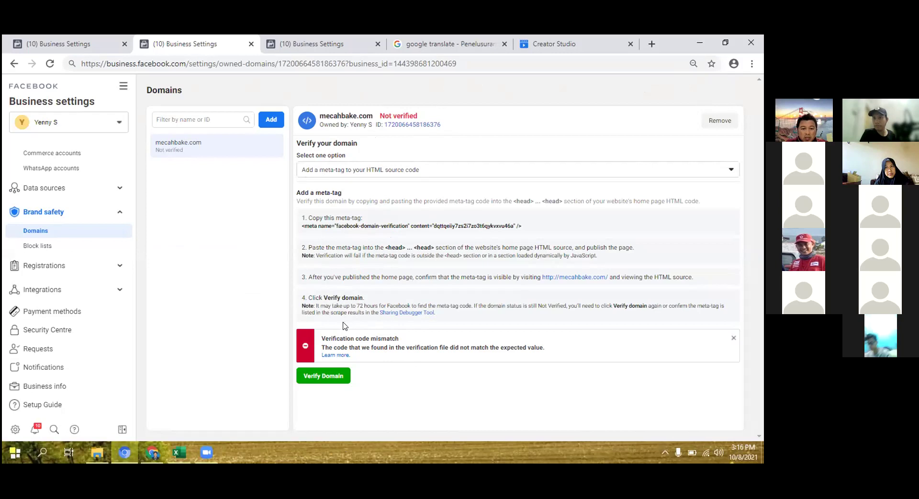
Switch from Facebook's Domains page to the Chrome window and bring up the PixelYourSite settings for mecahbake.com.
click(154, 458)
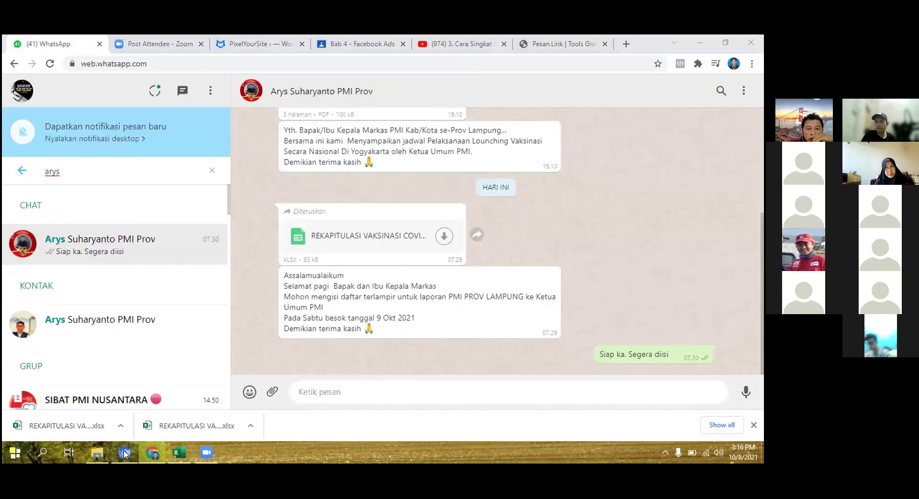
click(134, 454)
click(153, 453)
click(254, 44)
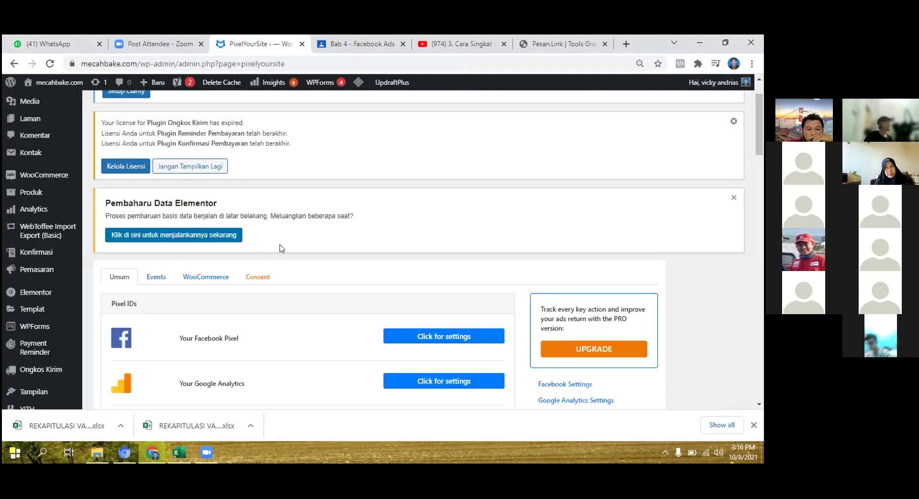
Expand the Facebook Pixel settings and review them down to Save Settings and back up.
click(437, 337)
scroll(445, 311, down, 1)
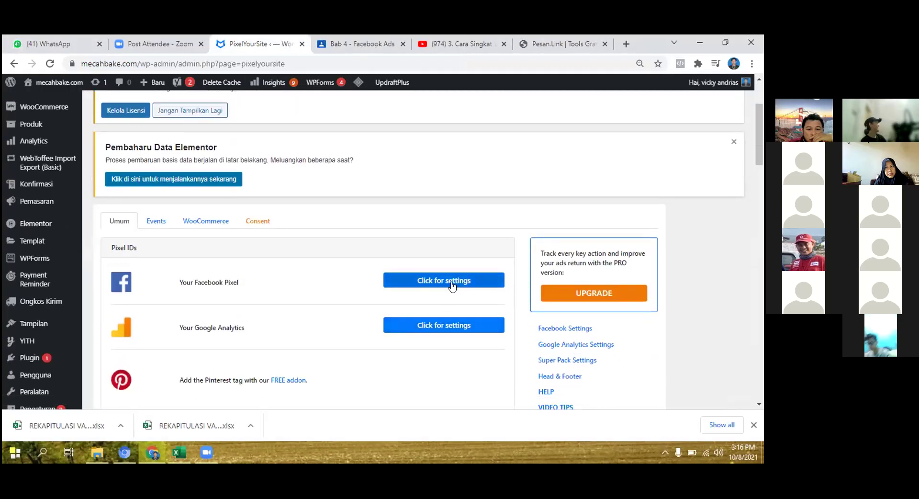
scroll(362, 334, down, 2)
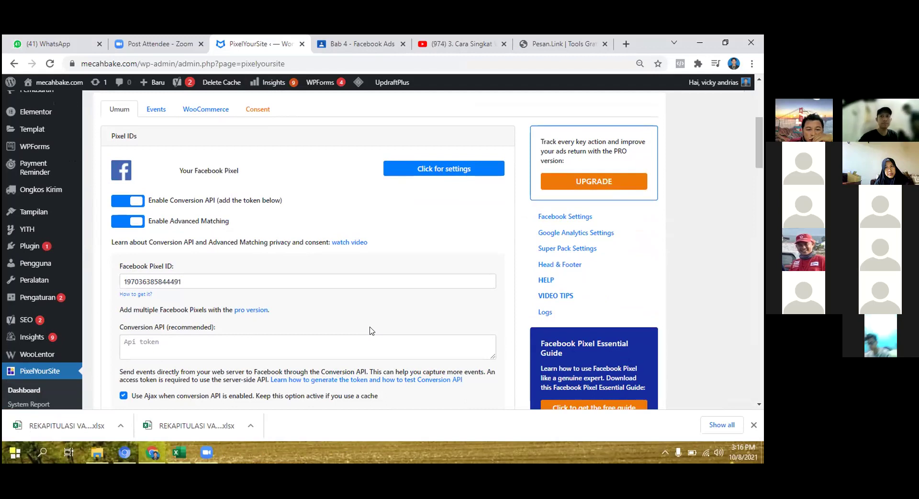
scroll(371, 330, down, 4)
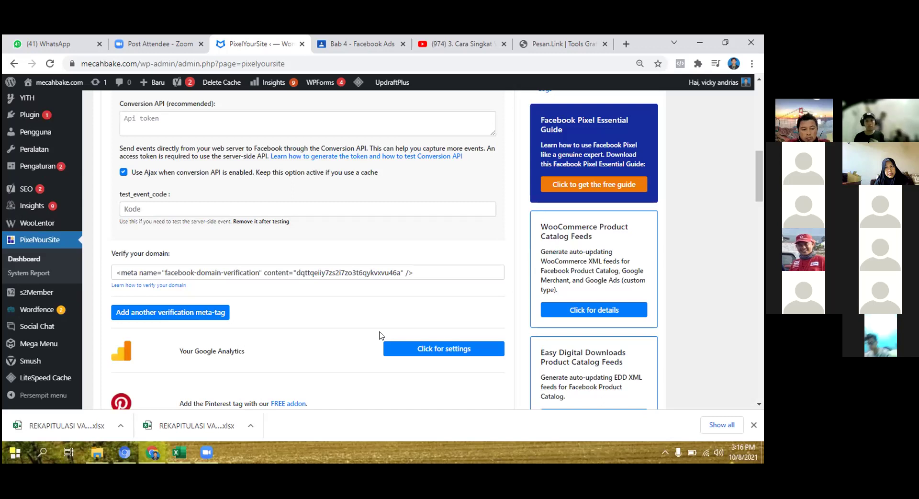
scroll(382, 336, down, 1)
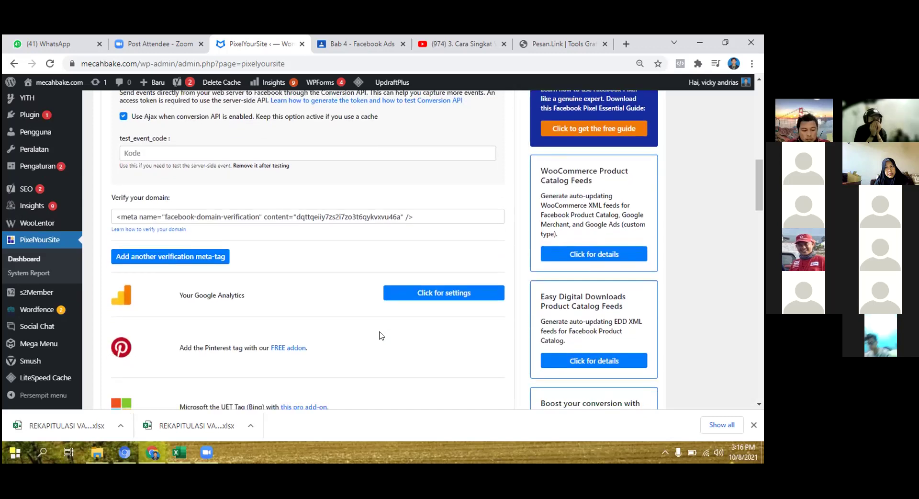
scroll(381, 335, down, 12)
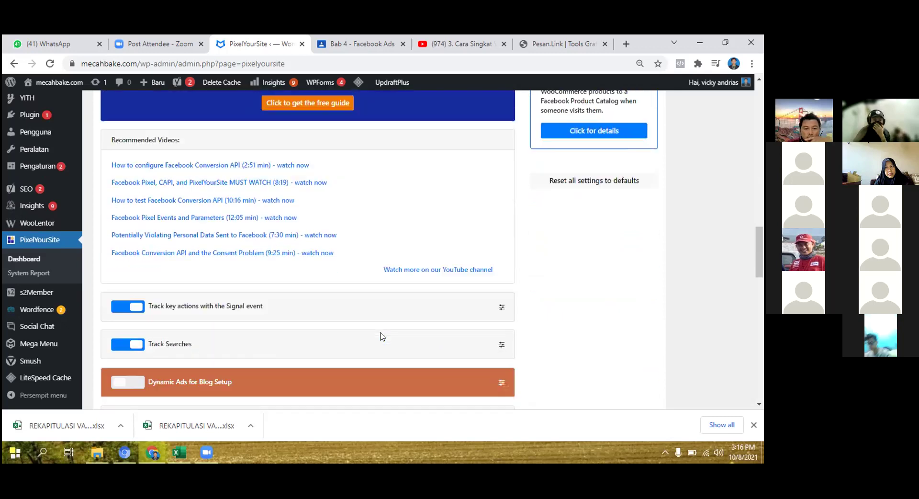
scroll(382, 335, down, 3)
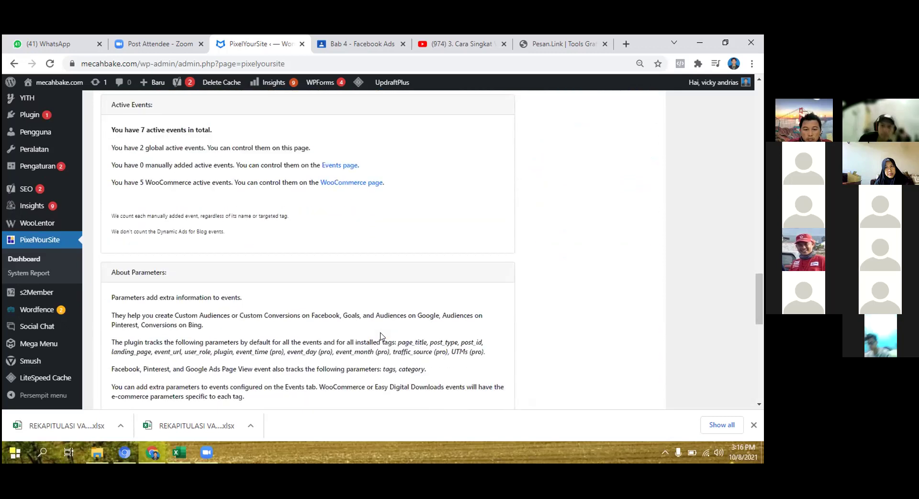
scroll(382, 335, down, 4)
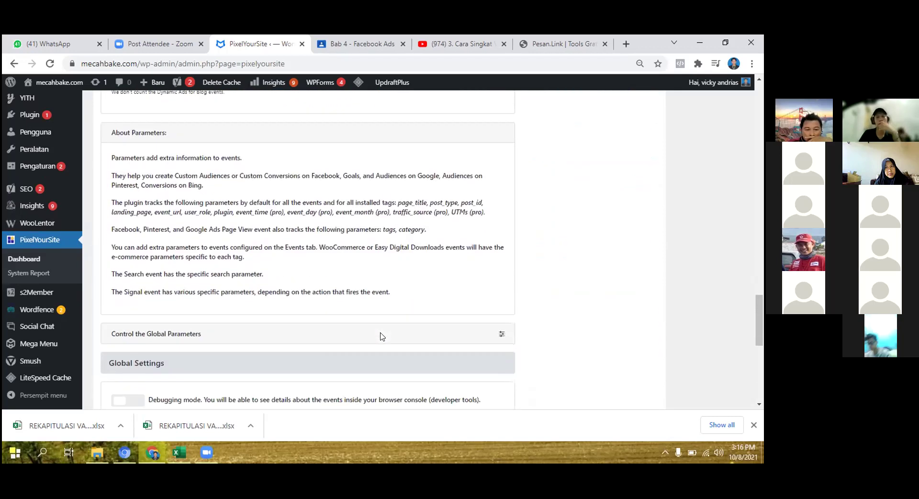
scroll(381, 337, down, 1)
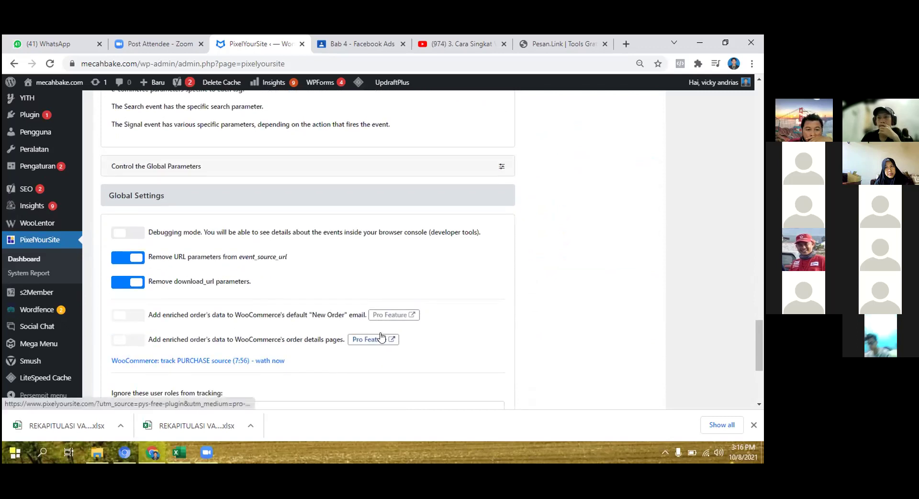
scroll(382, 337, down, 1)
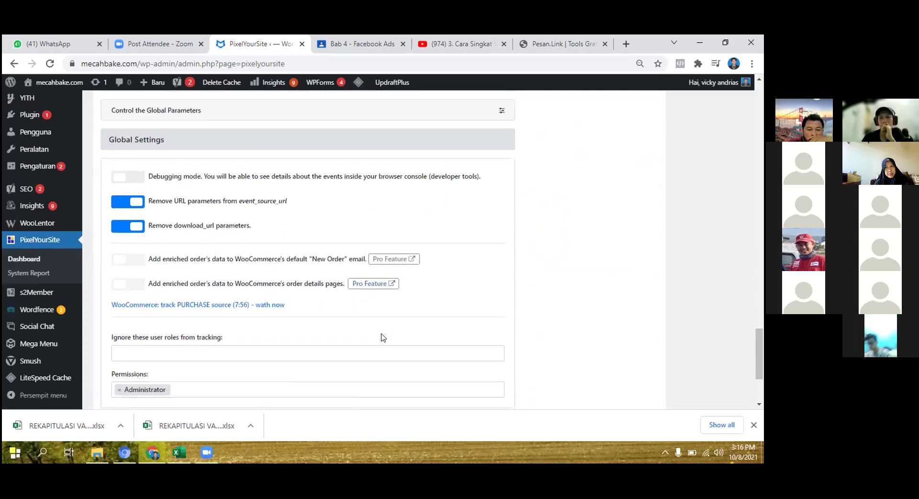
scroll(383, 337, down, 1)
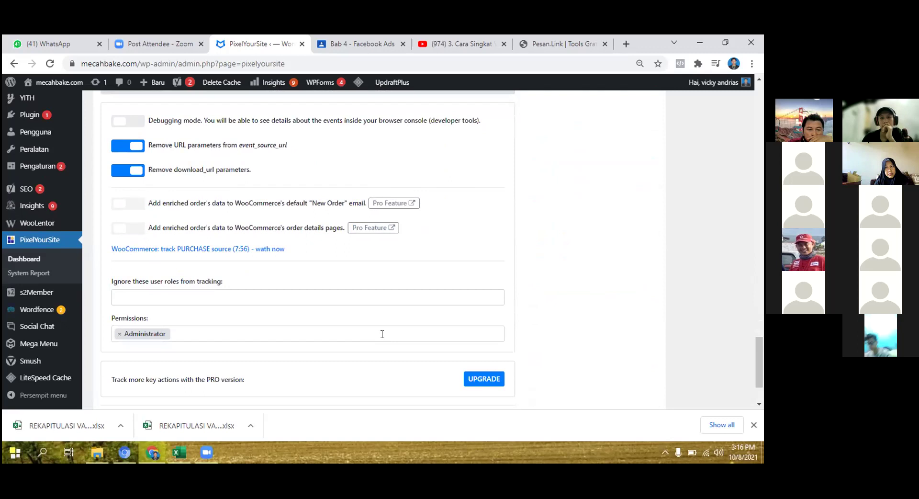
scroll(383, 334, down, 1)
scroll(383, 337, up, 1)
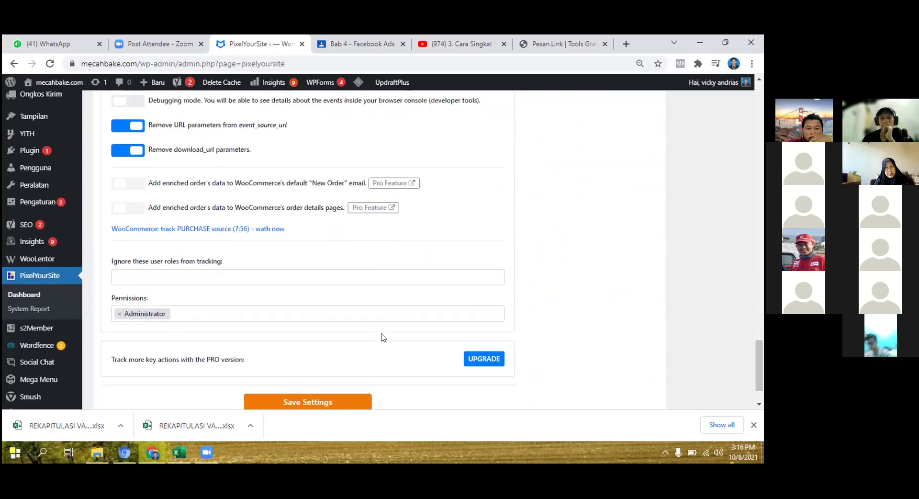
scroll(382, 335, up, 1)
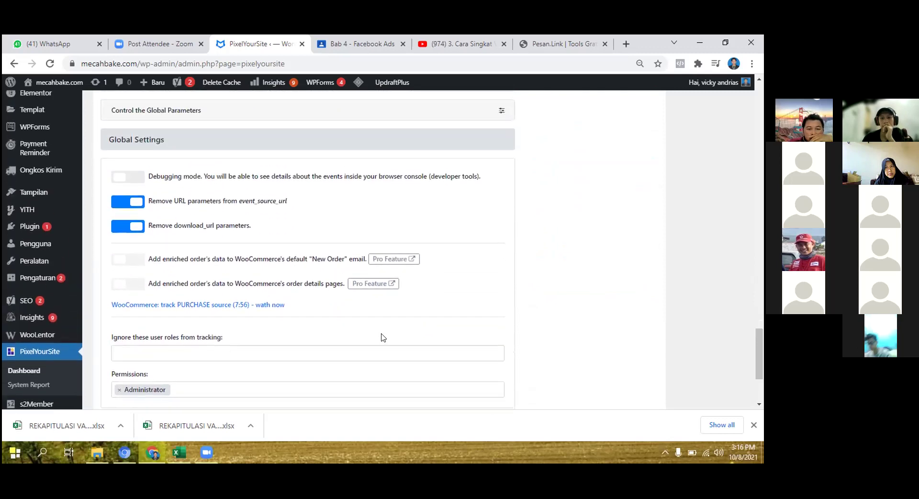
scroll(385, 337, up, 1)
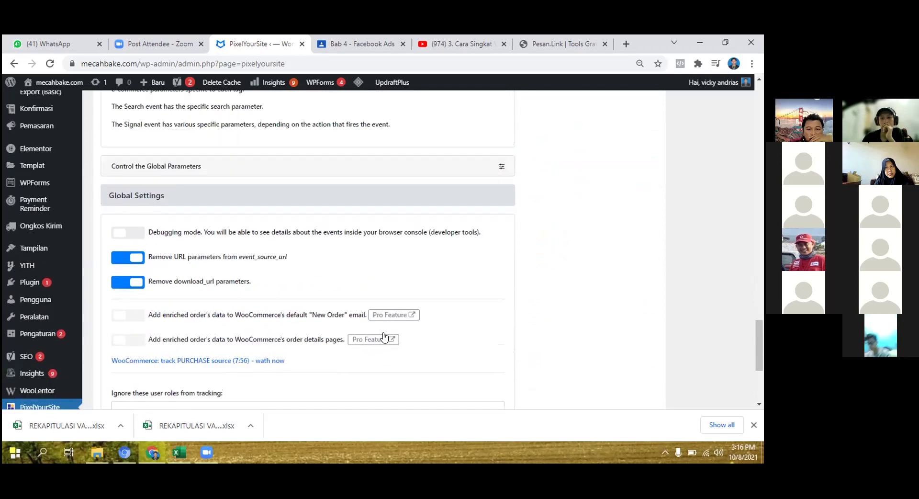
scroll(387, 337, up, 1)
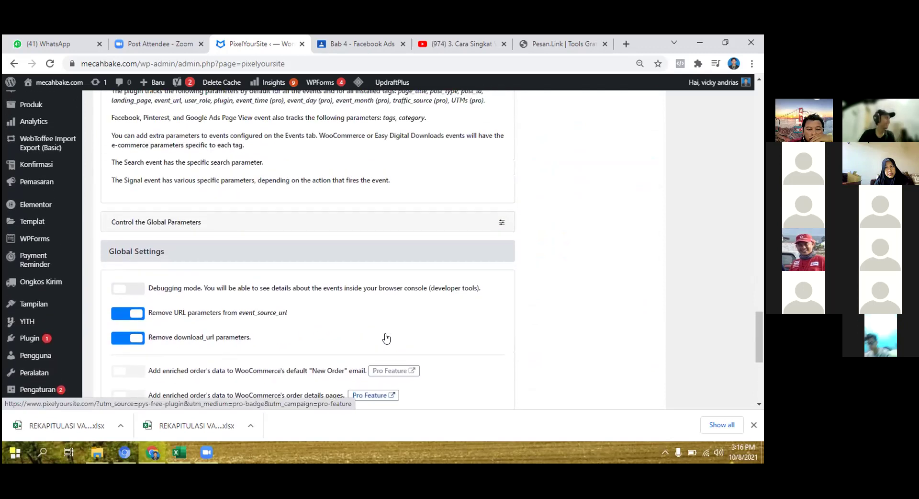
scroll(388, 337, up, 6)
scroll(390, 338, up, 4)
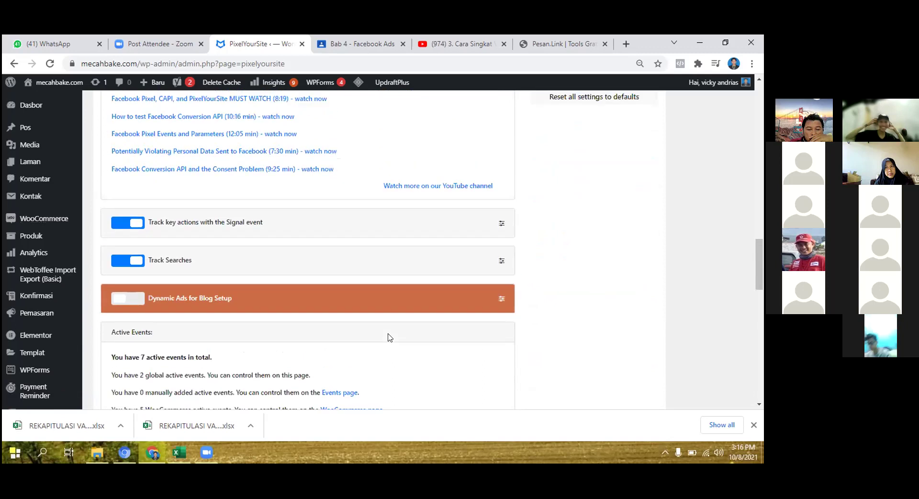
scroll(390, 337, down, 2)
scroll(389, 337, up, 12)
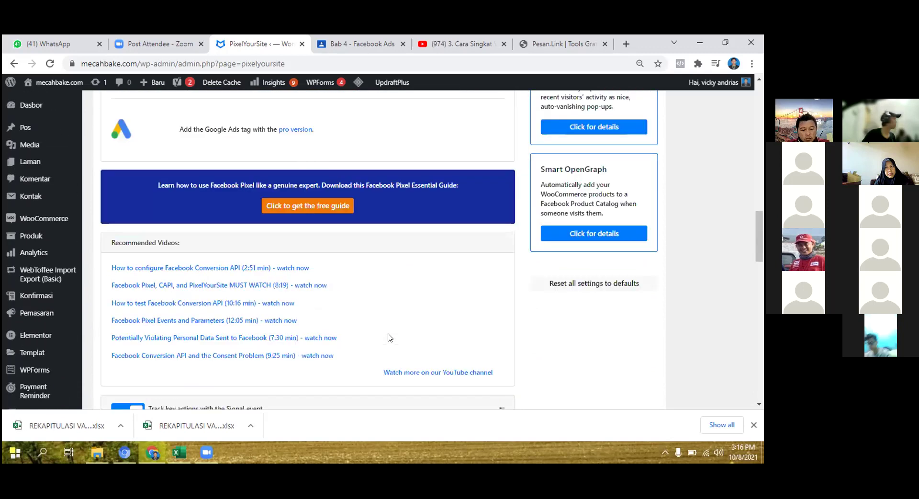
scroll(390, 337, up, 6)
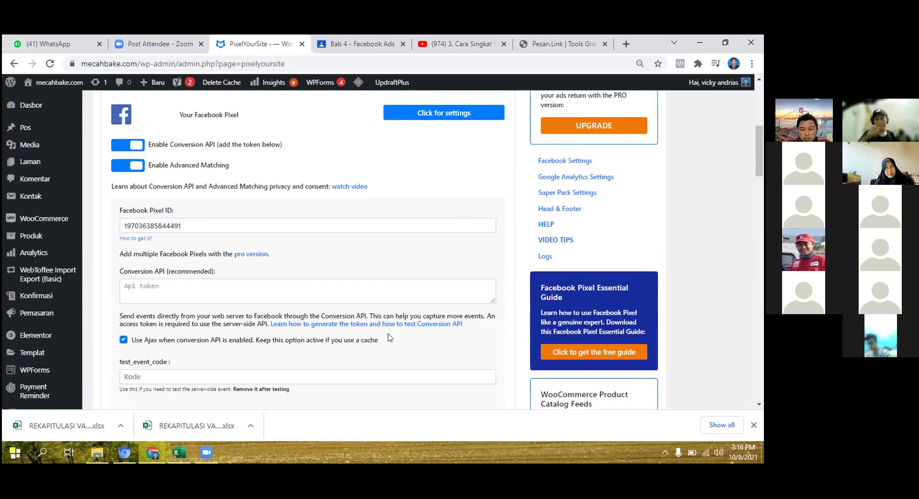
scroll(388, 334, down, 1)
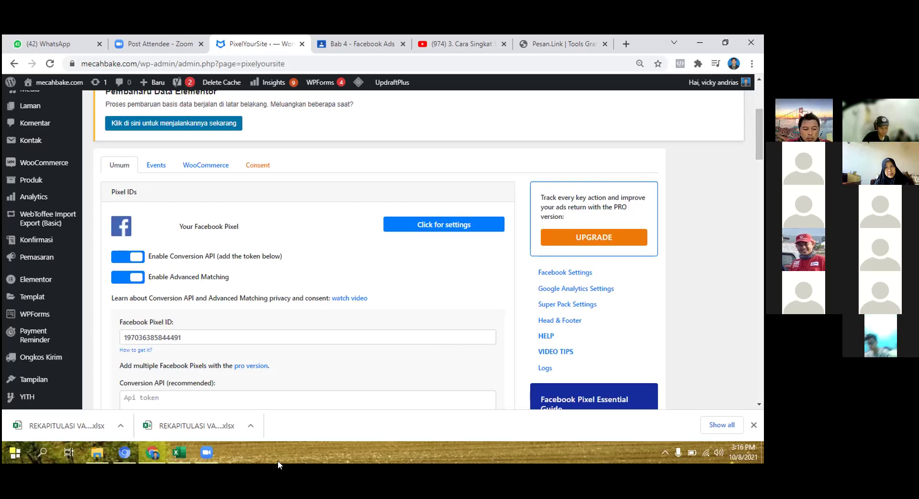
click(208, 453)
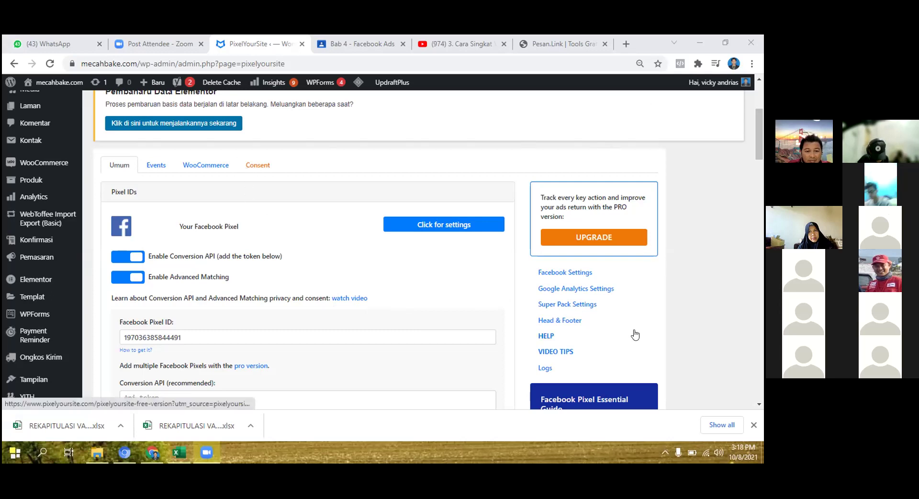
Clear the existing meta-tag from the Verify your domain field.
scroll(584, 318, down, 4)
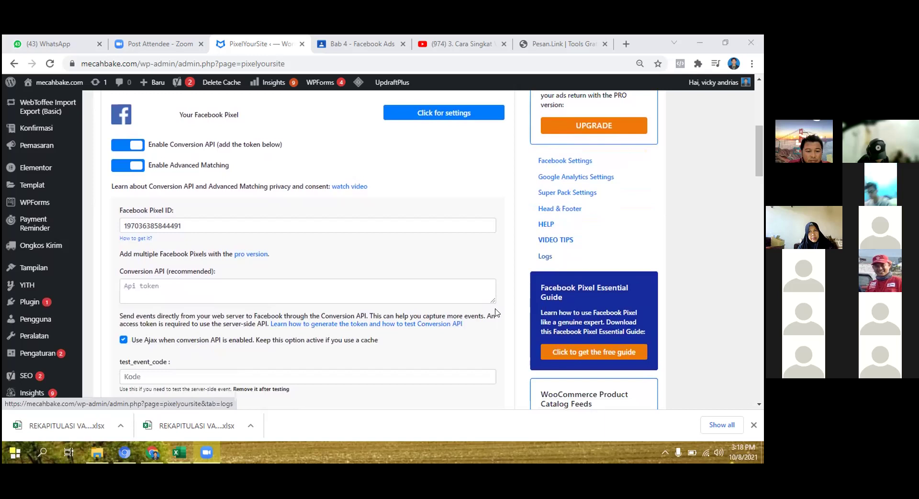
scroll(496, 312, down, 3)
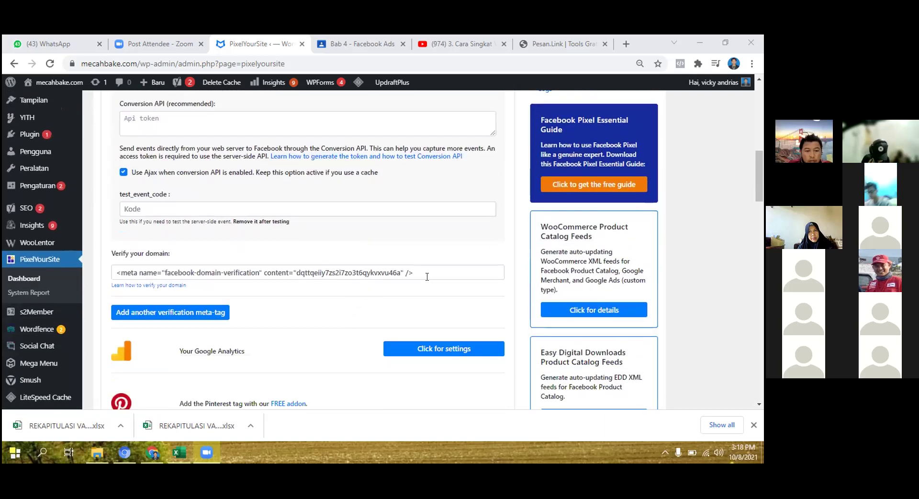
click(427, 276)
key(ctrl+a)
key(BackSpace)
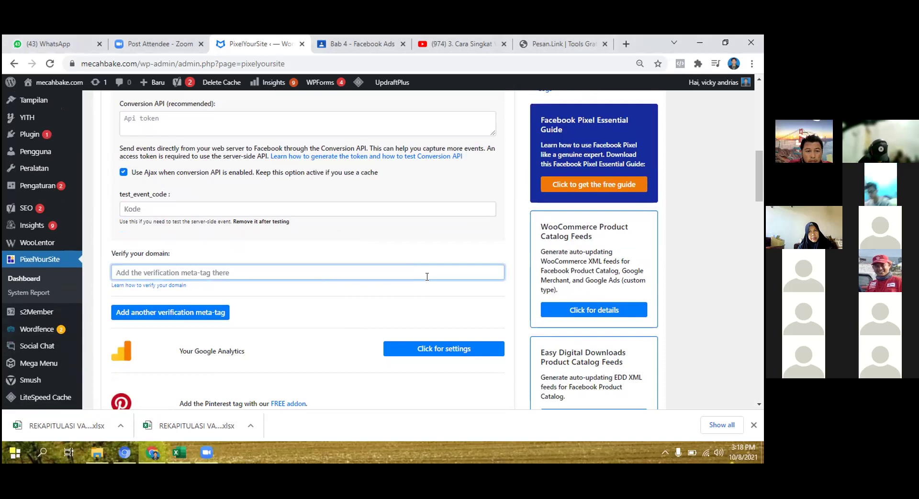
Save the PixelYourSite settings and switch over to Facebook's Domains page.
scroll(391, 291, down, 15)
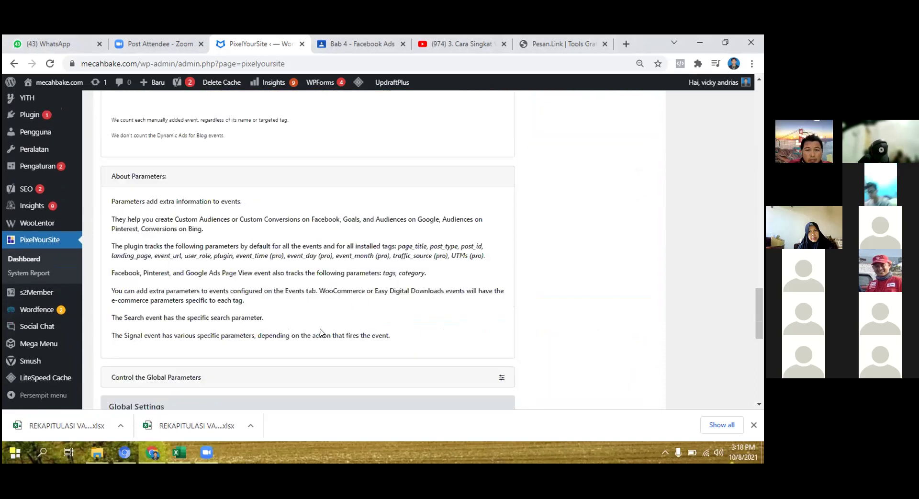
scroll(321, 332, down, 10)
click(329, 336)
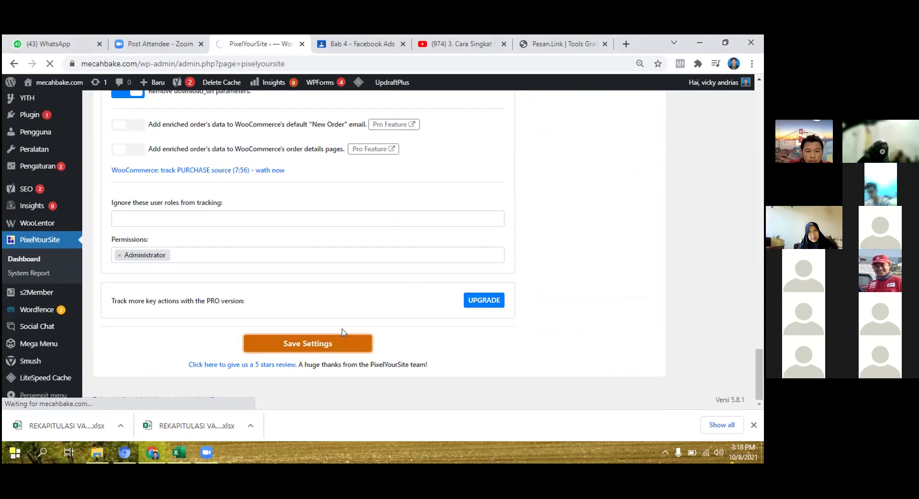
click(126, 450)
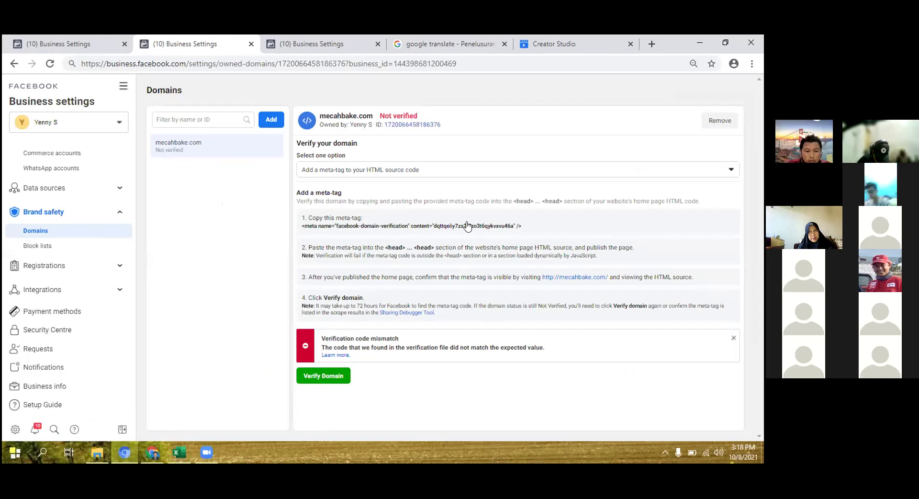
Copy mecahbake.com's facebook-domain-verification meta-tag from the Domains page.
click(447, 229)
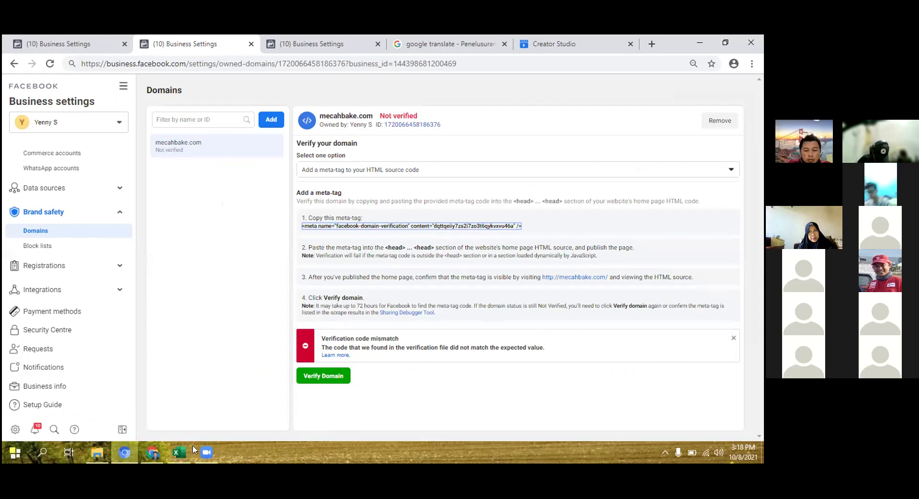
mouse_move(152, 459)
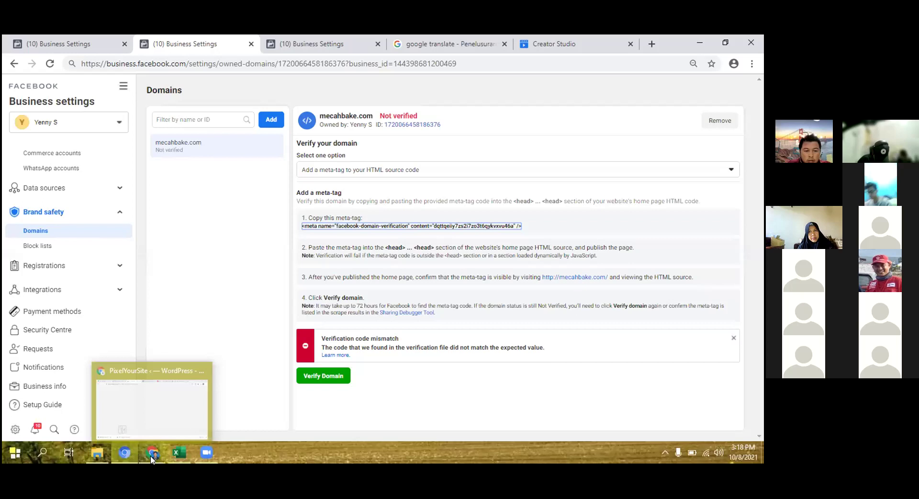
Fill Verify your domain with the third suggested facebook-domain-verification meta-tag and save the settings.
click(153, 459)
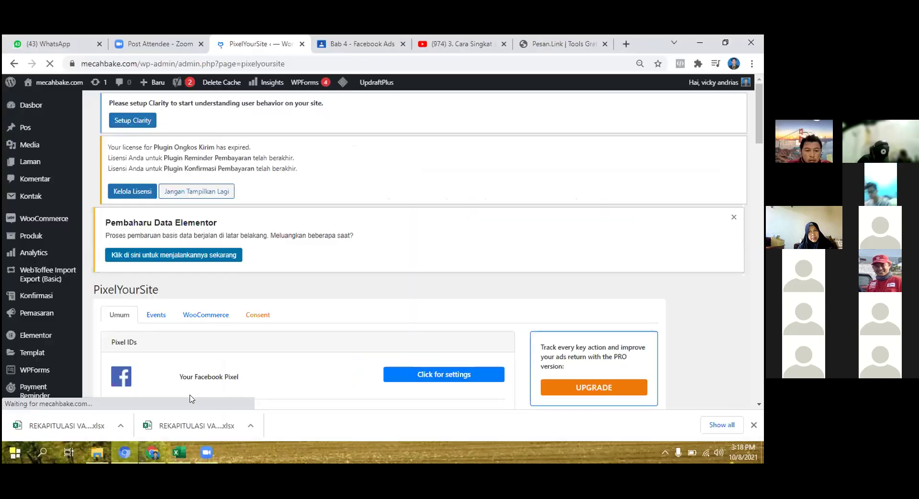
scroll(456, 259, down, 2)
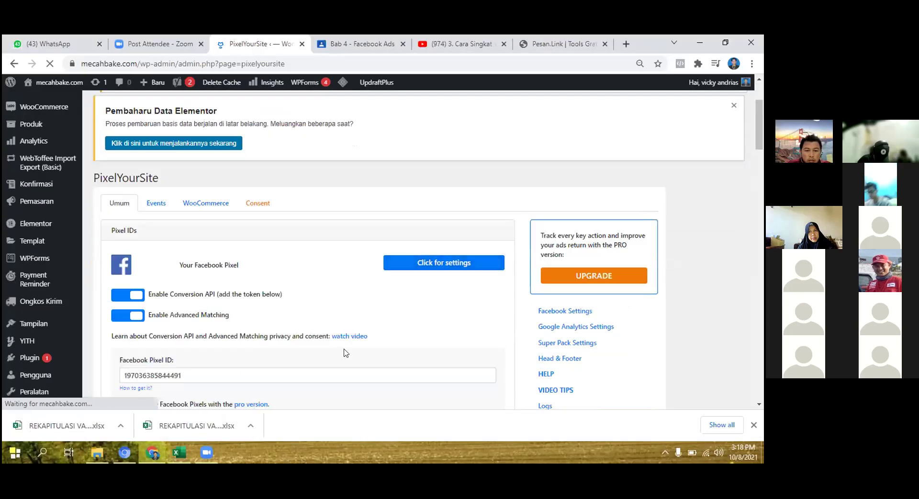
scroll(344, 353, down, 5)
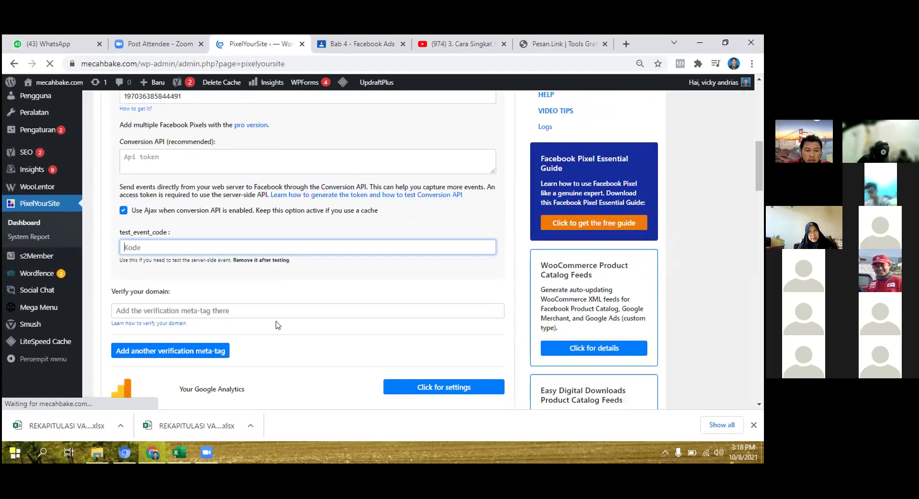
click(279, 311)
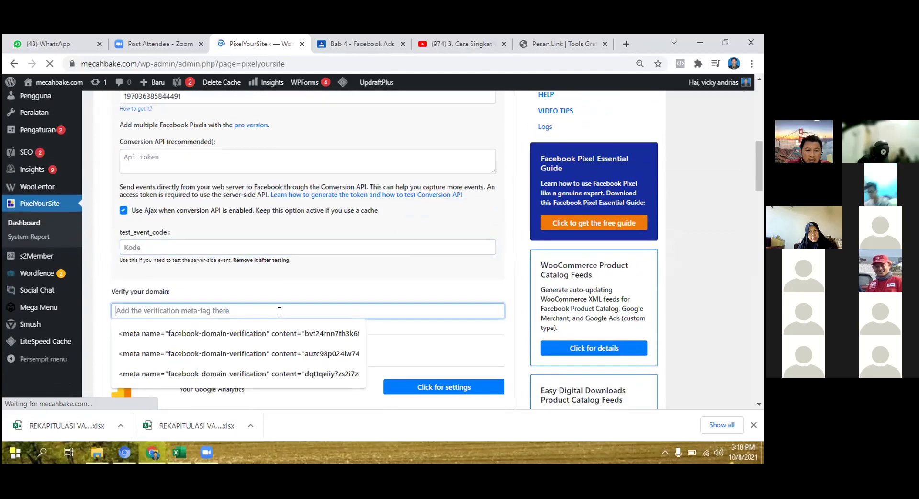
key(Down)
key(Down)
key(Down)
key(Return)
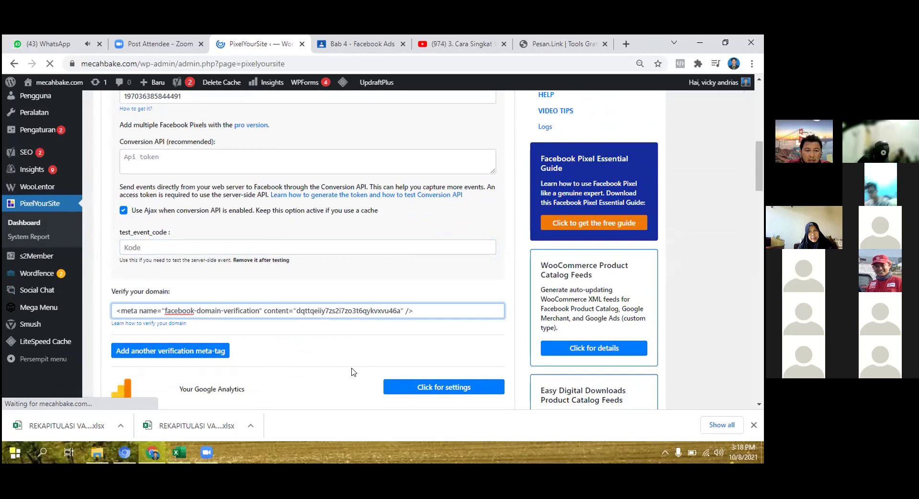
click(729, 235)
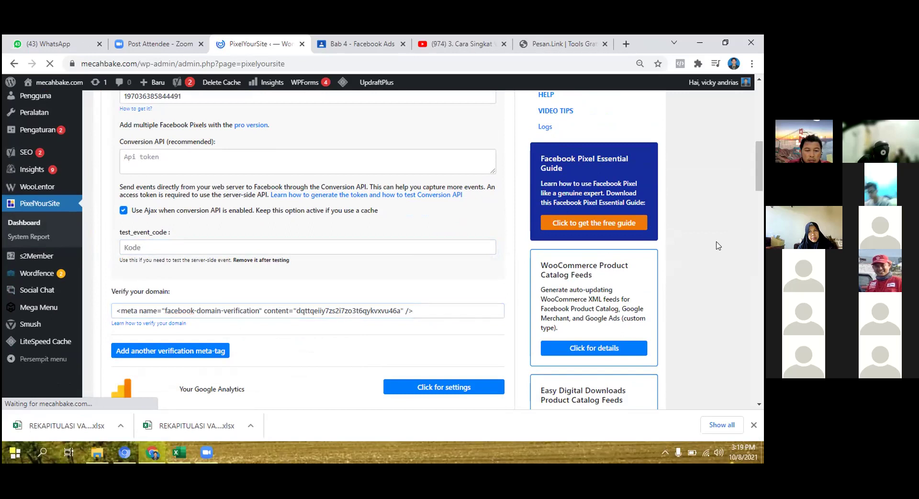
scroll(467, 303, down, 15)
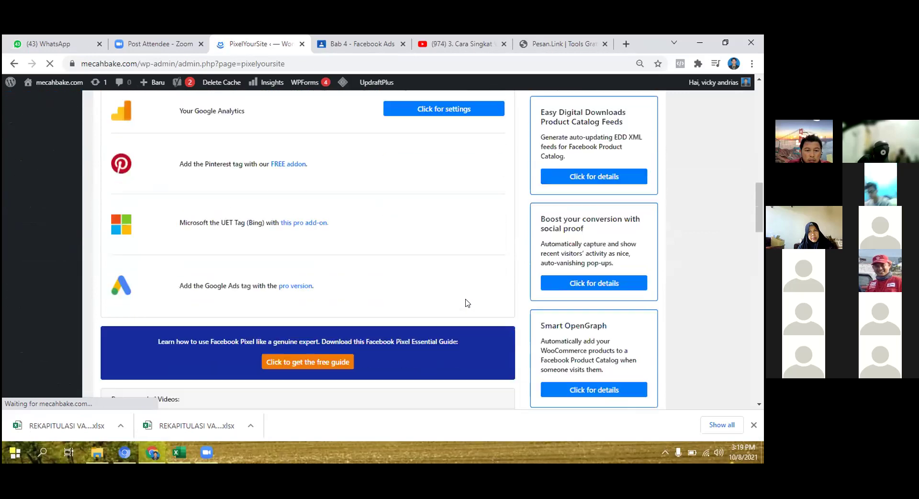
scroll(467, 303, down, 15)
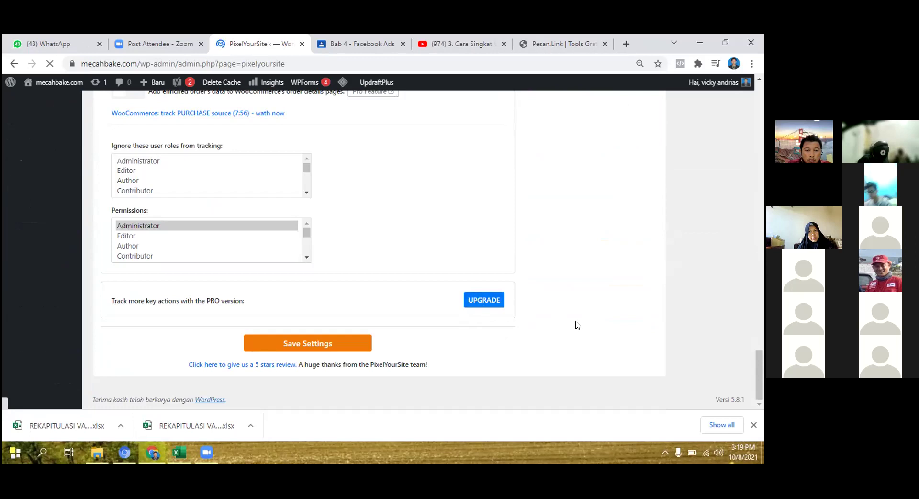
click(334, 345)
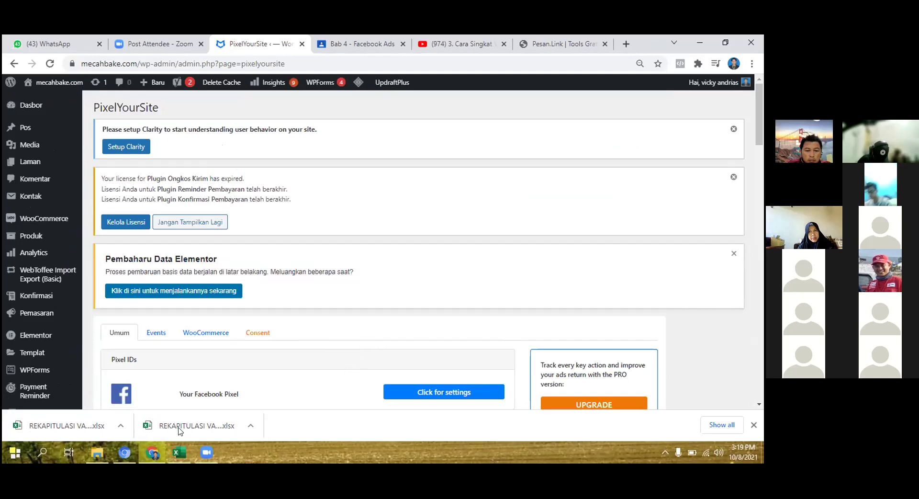
In Facebook, dismiss the old mismatch error and retry verifying mecahbake.com.
mouse_move(123, 459)
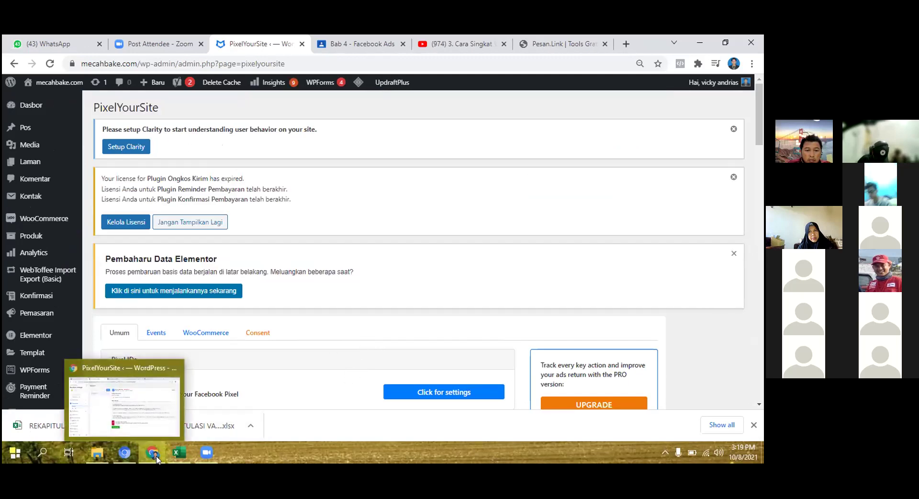
click(123, 460)
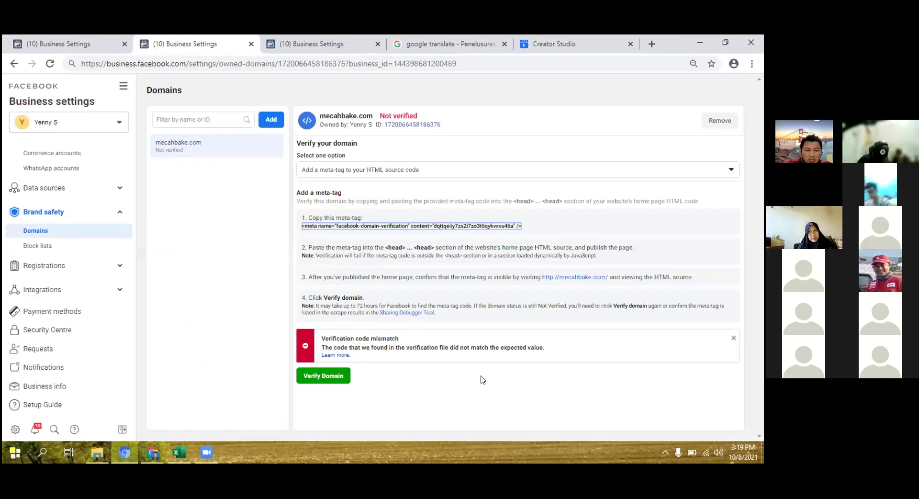
click(734, 338)
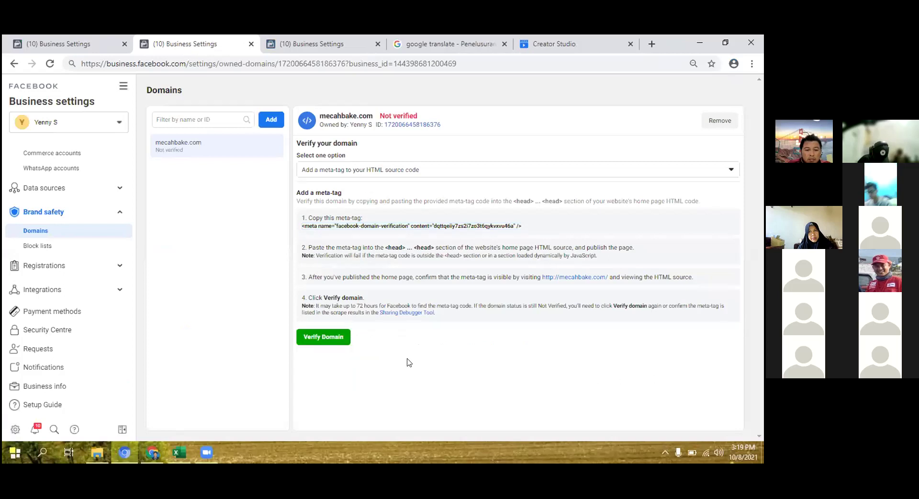
click(338, 337)
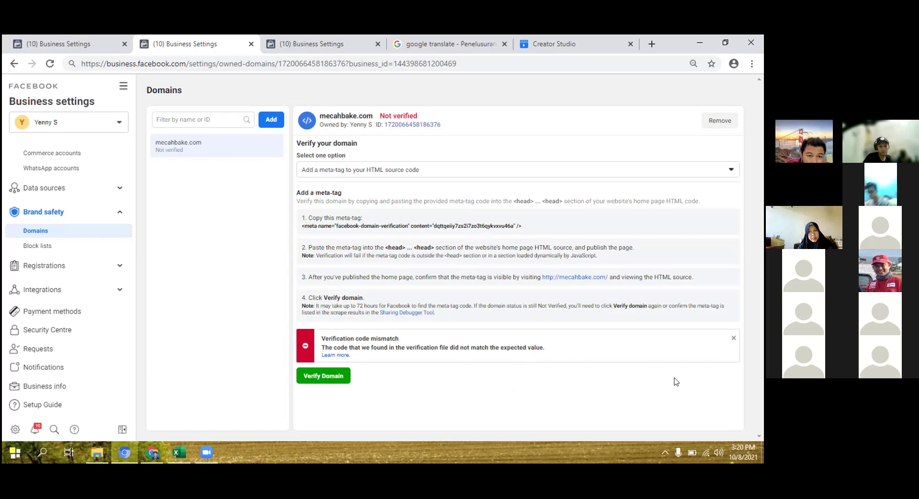
click(453, 168)
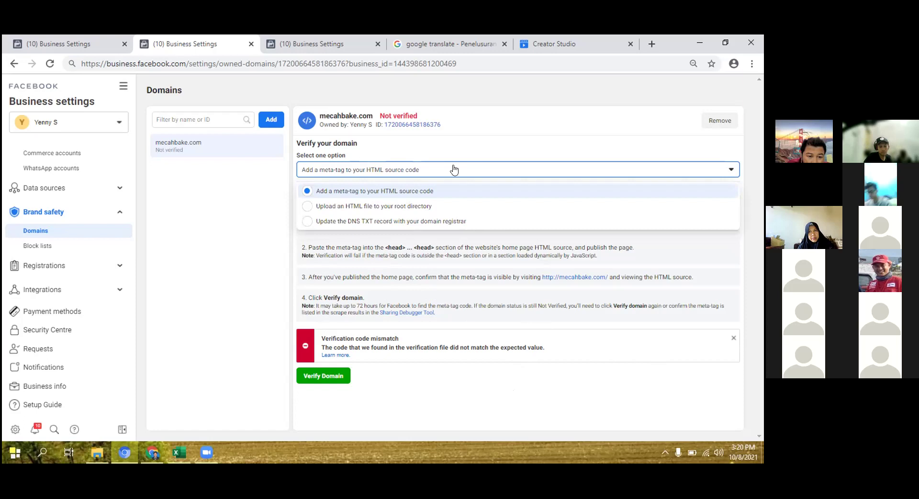
click(188, 235)
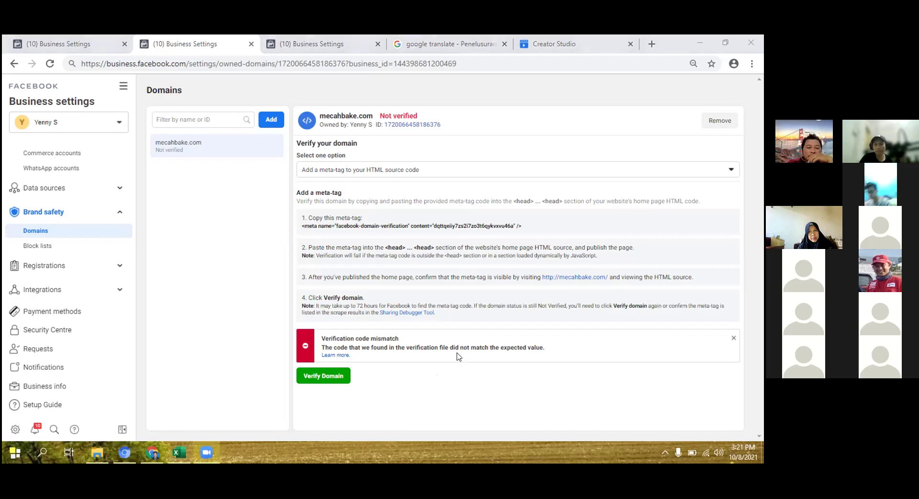
In the Facebook window, copy mecahbake.com's meta-tag line again, then deselect it.
click(263, 348)
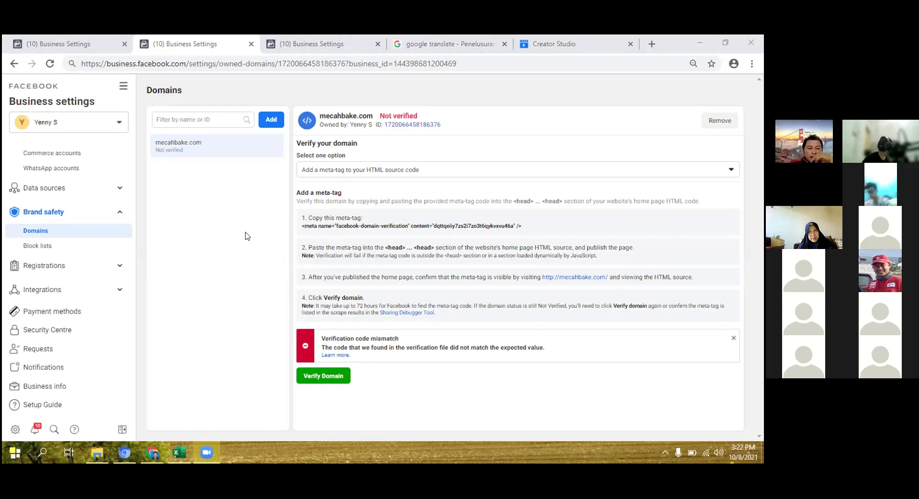
click(348, 231)
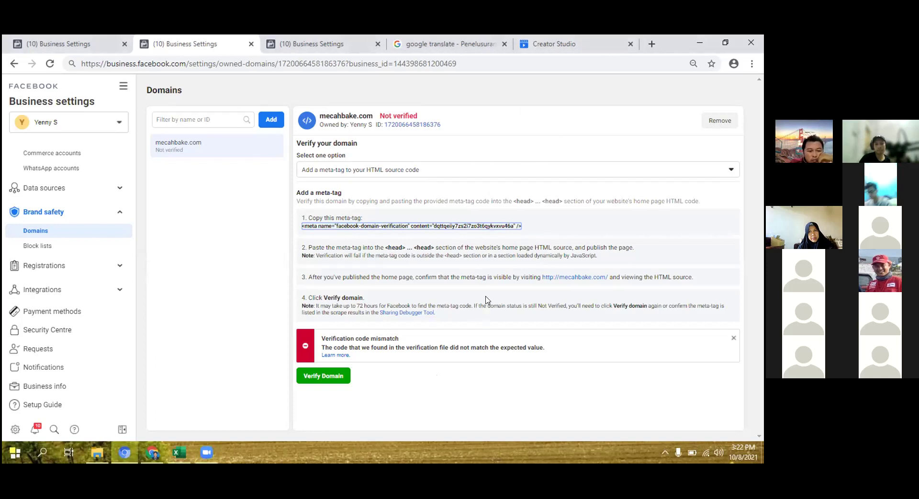
click(230, 294)
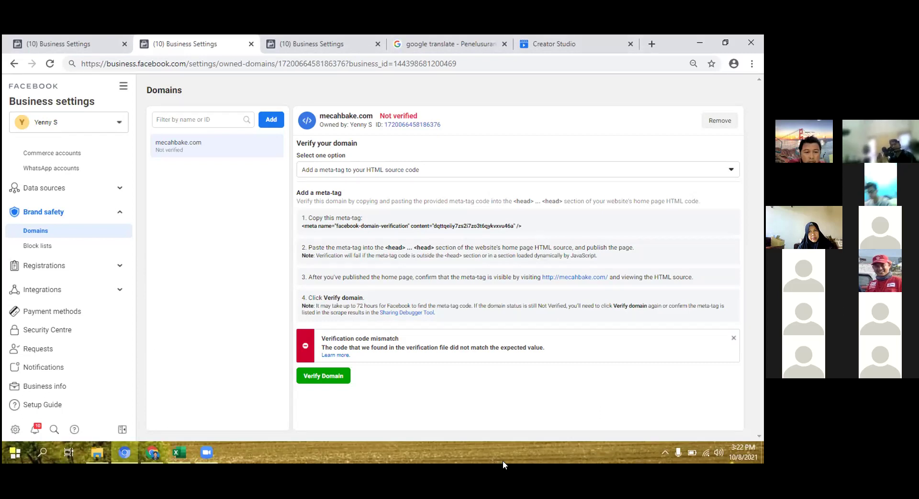
Return to the WordPress PixelYourSite settings for mecahbake.com and scroll through the page.
click(152, 453)
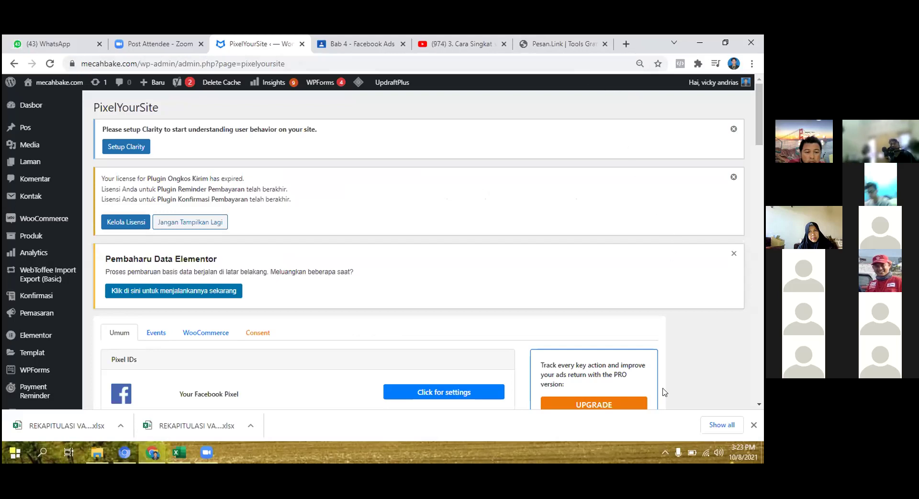
scroll(665, 372, down, 3)
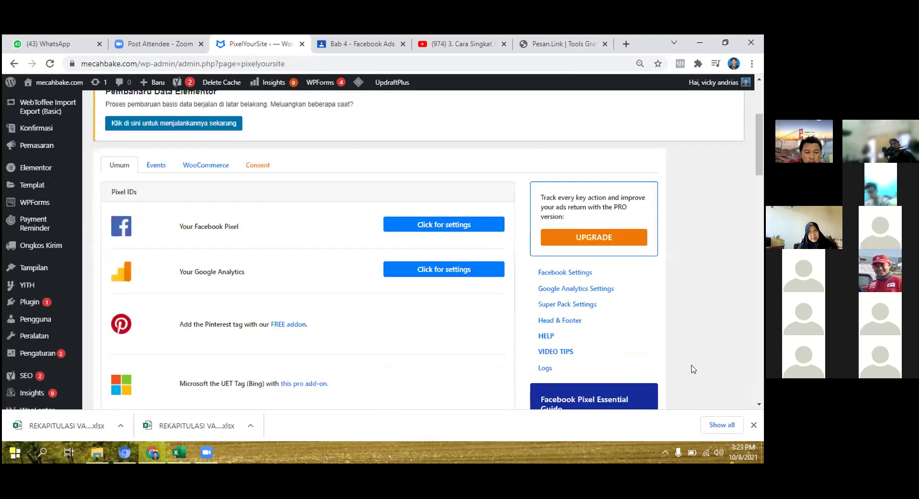
scroll(698, 379, up, 3)
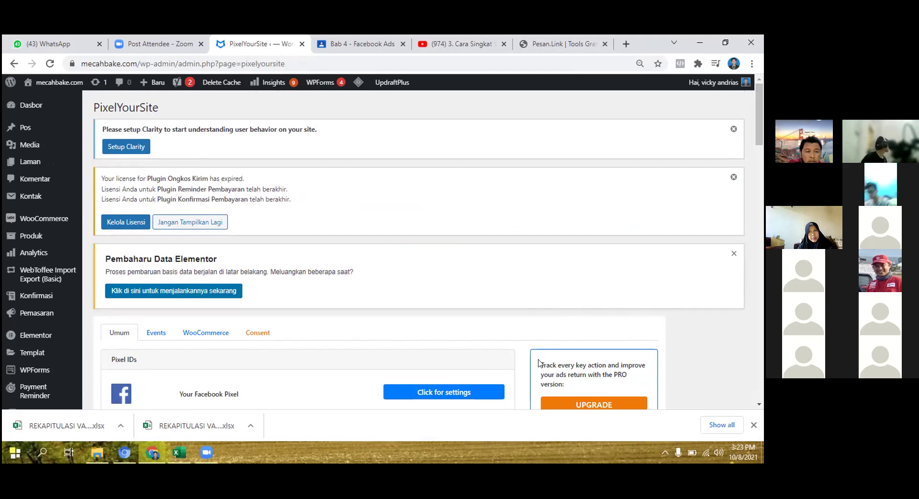
drag(760, 133, 752, 196)
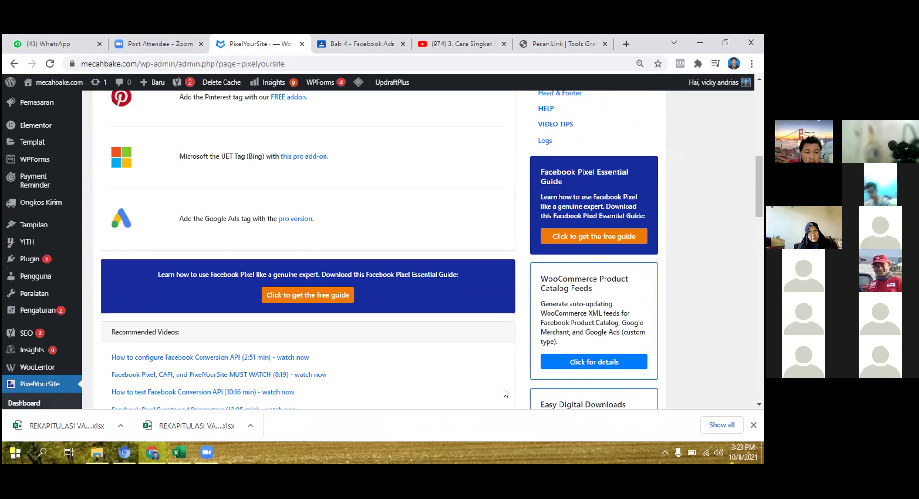
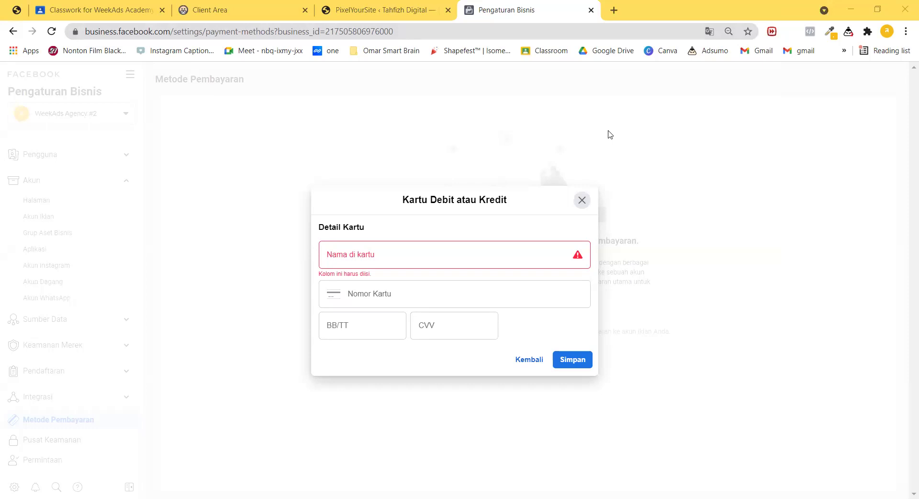
Open a new browser tab beside the empty debit or credit card form.
click(615, 10)
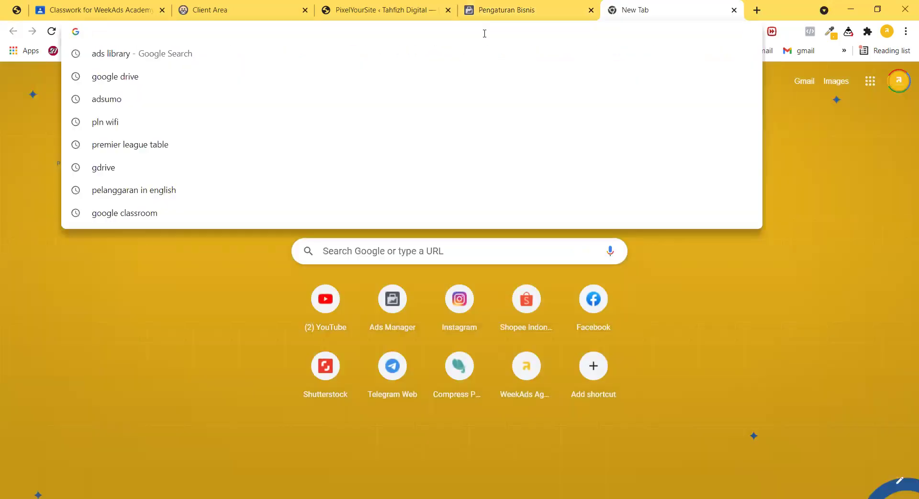
Close the card form and open Pengelola Iklan (Ads Manager) in a new tab from the business tools menu.
click(548, 6)
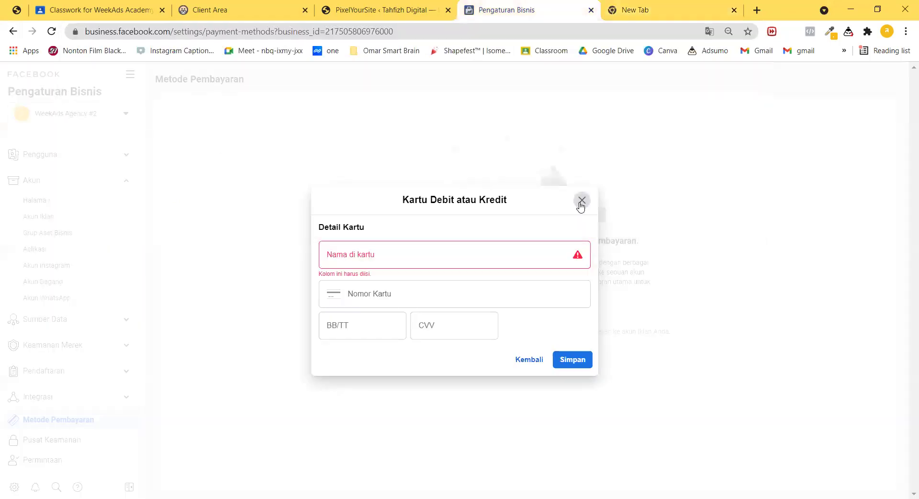
click(582, 201)
click(130, 75)
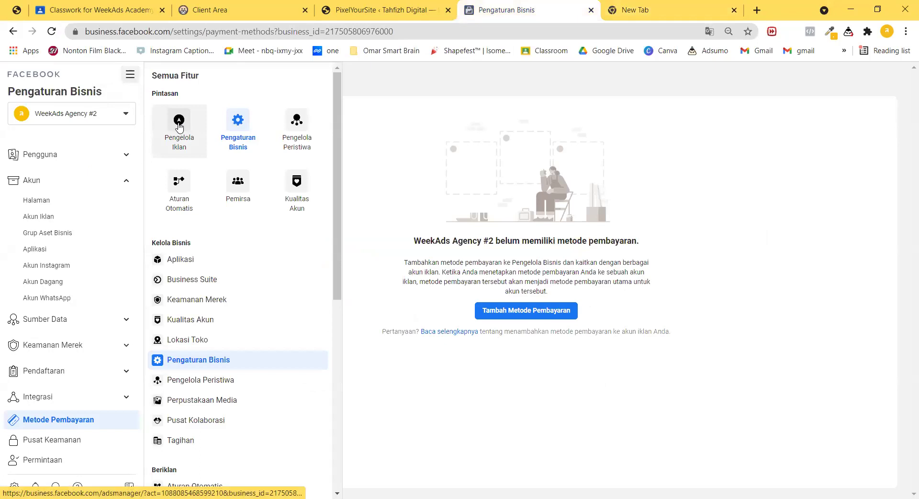
right_click(179, 123)
key(Return)
click(591, 7)
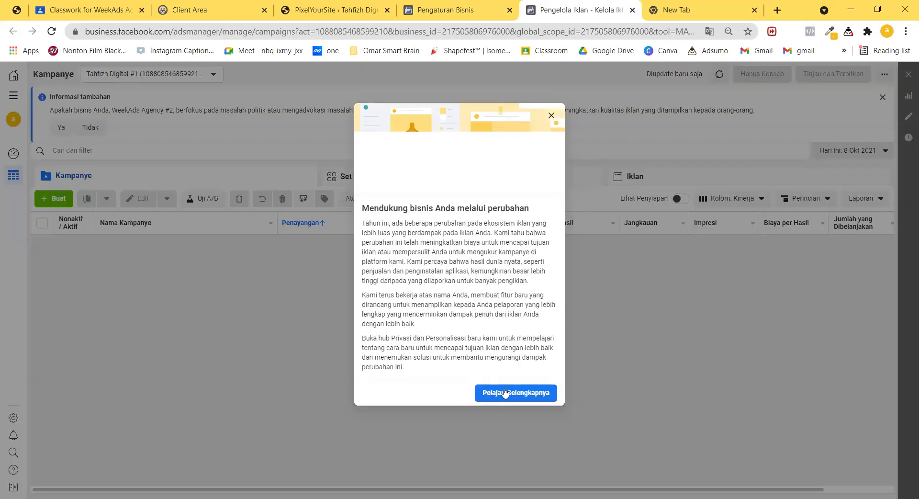
Dismiss the stray tab and pop-ups, and switch the ad account to WeekAds #1.
click(505, 393)
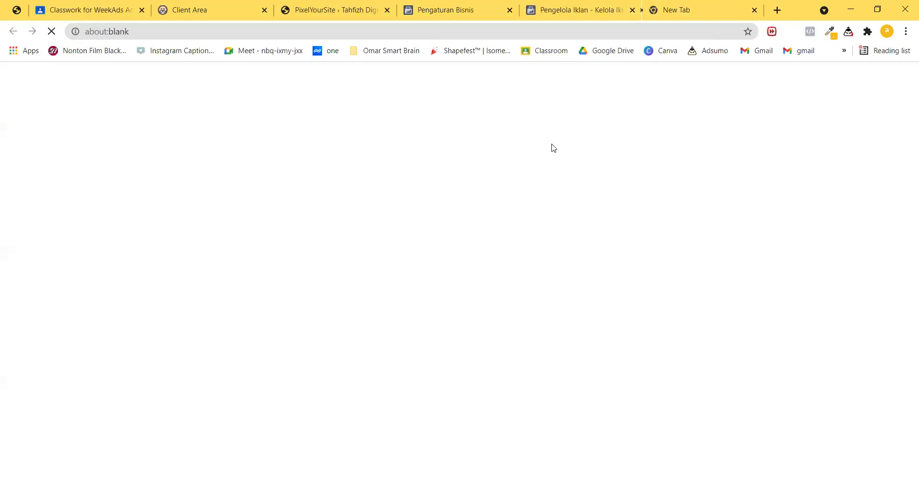
click(644, 12)
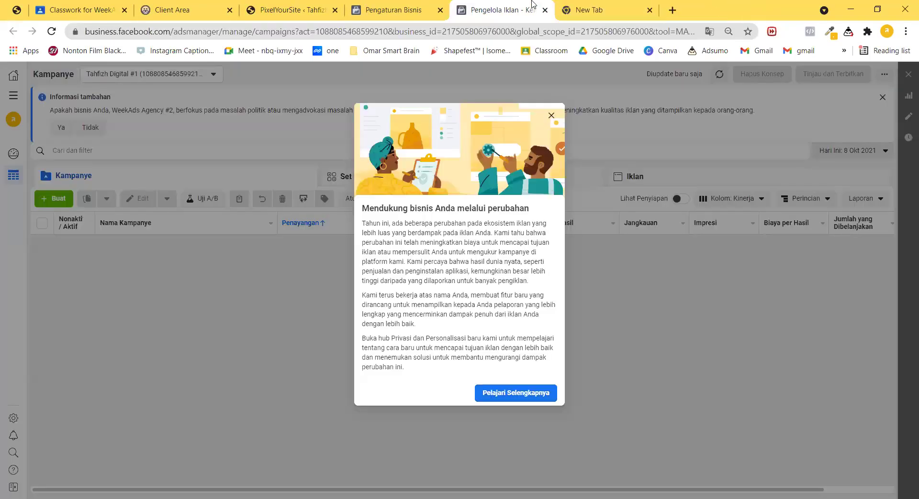
click(551, 115)
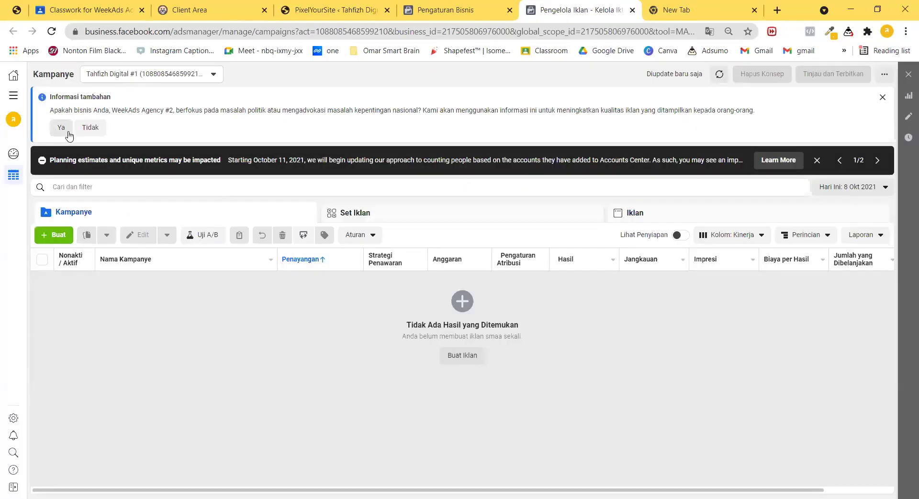
click(90, 127)
click(158, 74)
click(167, 142)
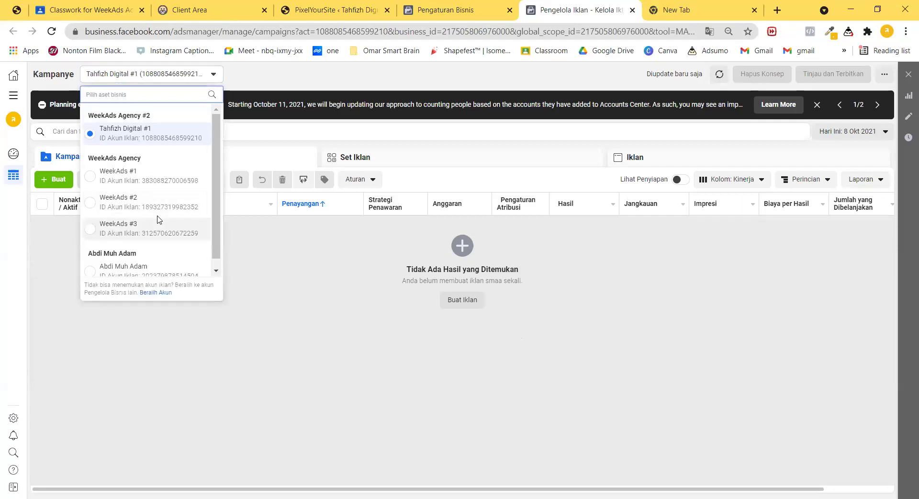
click(161, 182)
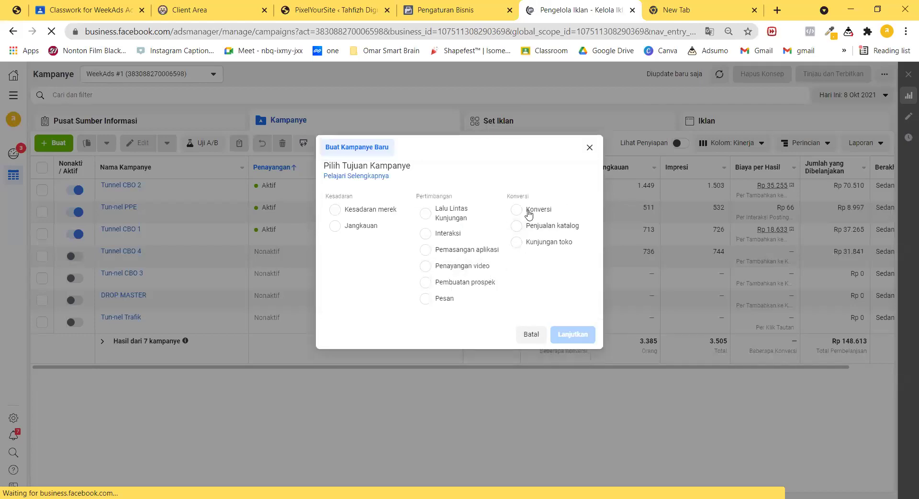
Choose the Konversi objective, load Google Drive in the spare tab, and check the Kampanye Baru name.
click(529, 209)
click(737, 7)
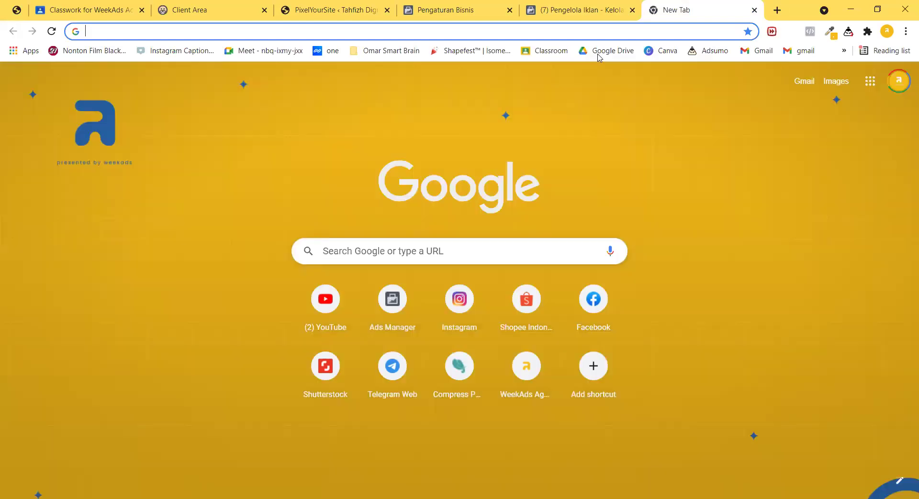
click(598, 54)
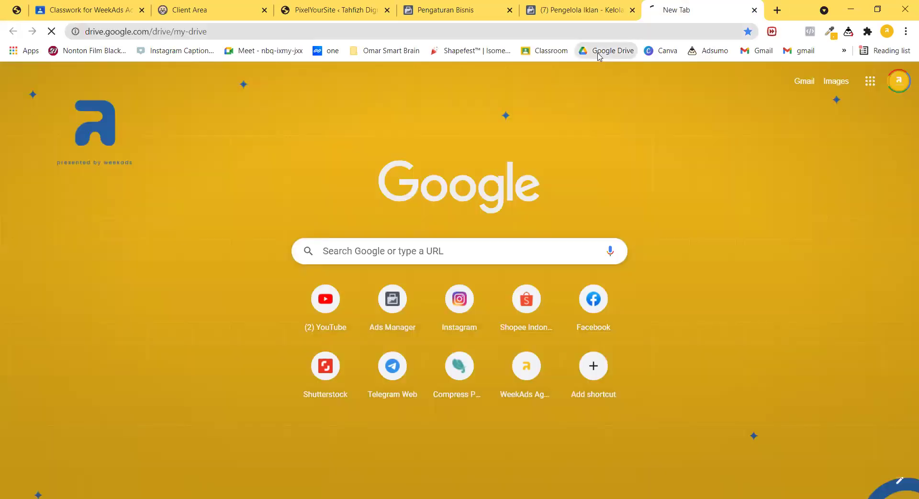
click(591, 9)
click(548, 148)
drag(521, 149, 324, 176)
click(577, 72)
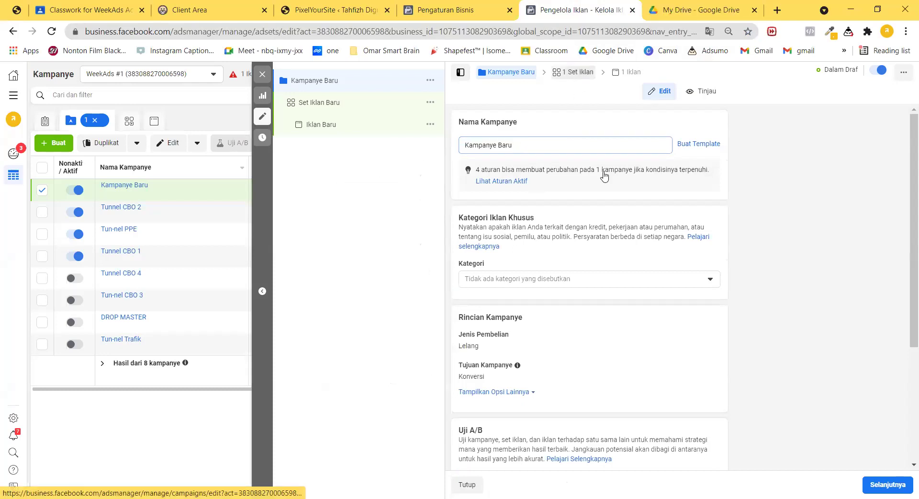
Open the AUDIENCE BUSINESS 1 document inside Google Drive's Audience Iklan folder.
click(680, 9)
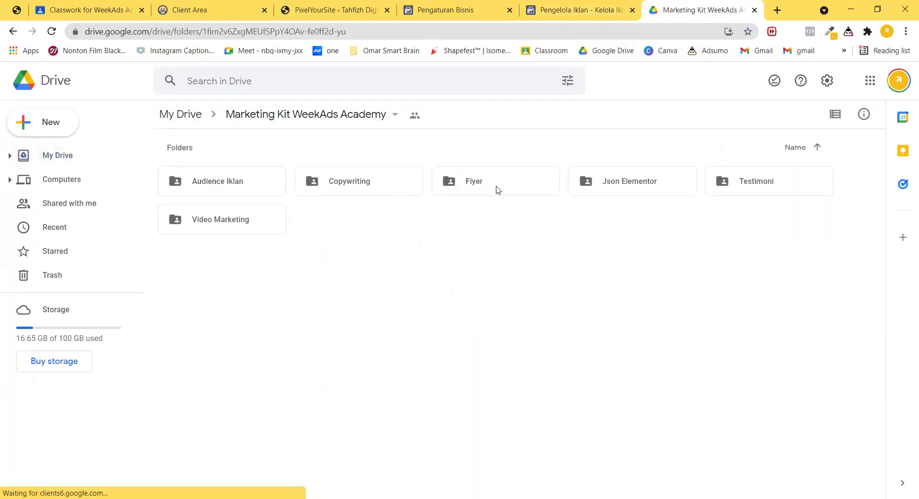
double_click(253, 197)
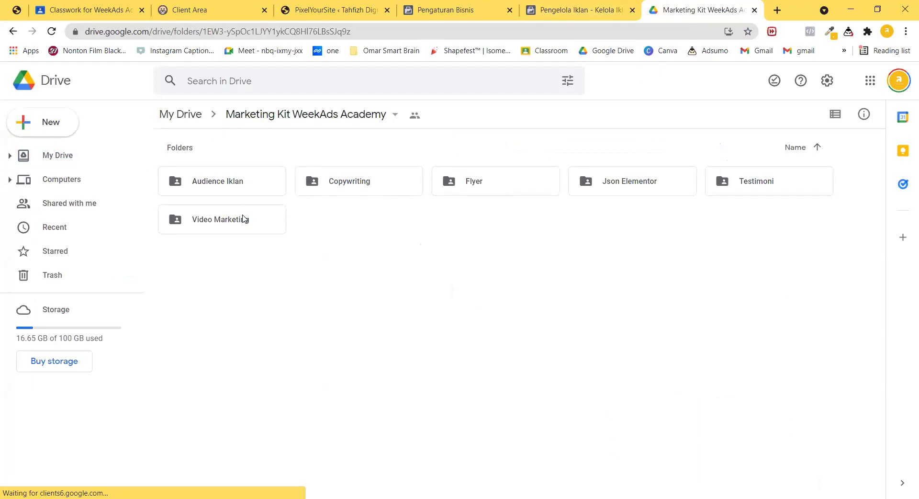
double_click(241, 206)
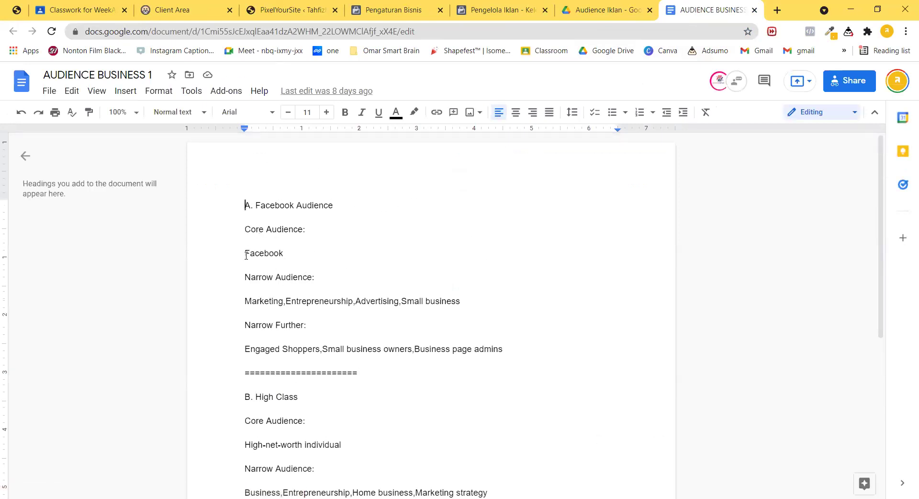
Select the core audience word 'Facebook' in the doc and return to Ads Manager.
drag(246, 255, 306, 257)
click(288, 231)
drag(246, 253, 286, 249)
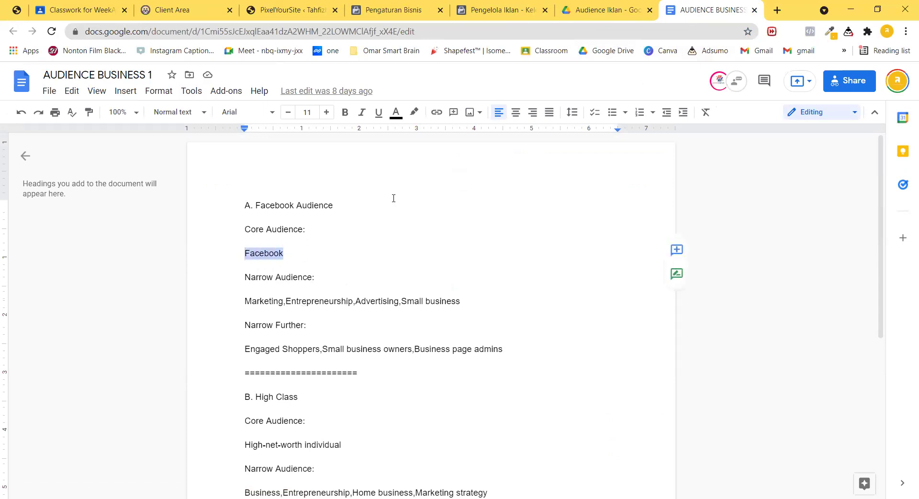
click(479, 10)
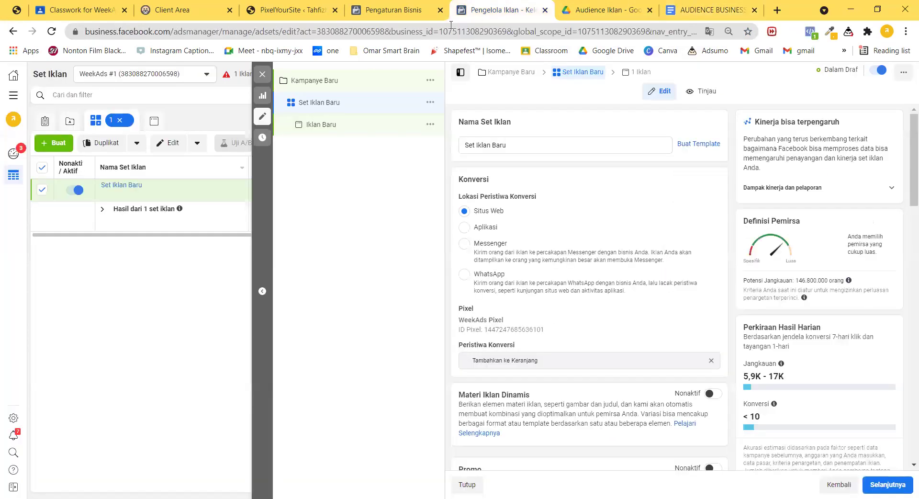
Set the ad set age range to 29–55.
scroll(546, 244, down, 5)
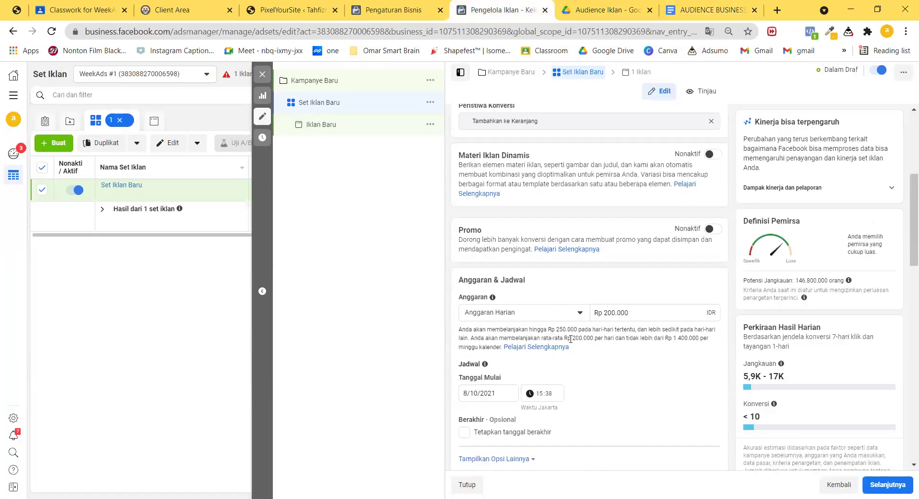
scroll(571, 339, down, 7)
scroll(508, 345, down, 1)
click(492, 318)
scroll(498, 386, down, 2)
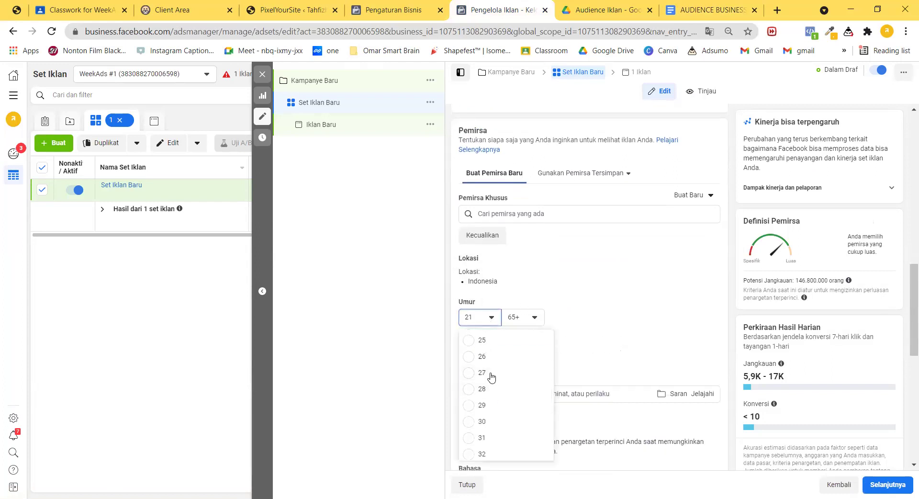
click(485, 406)
click(534, 321)
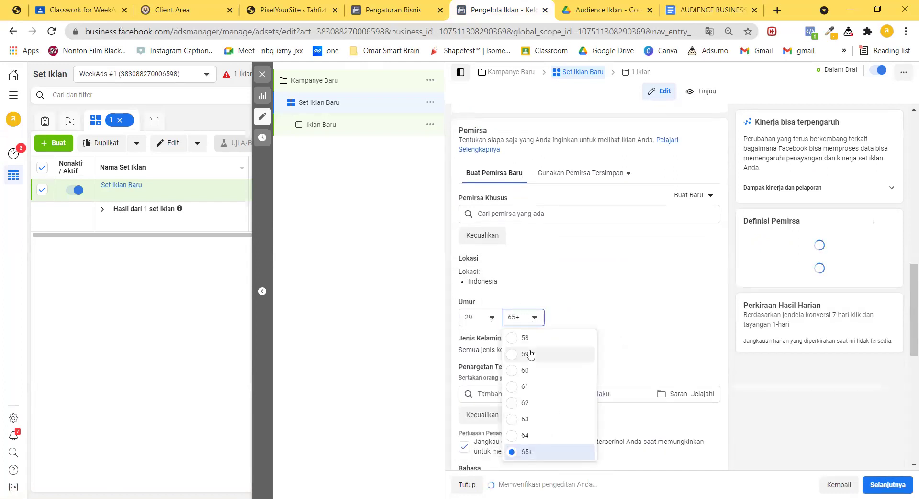
scroll(531, 355, up, 3)
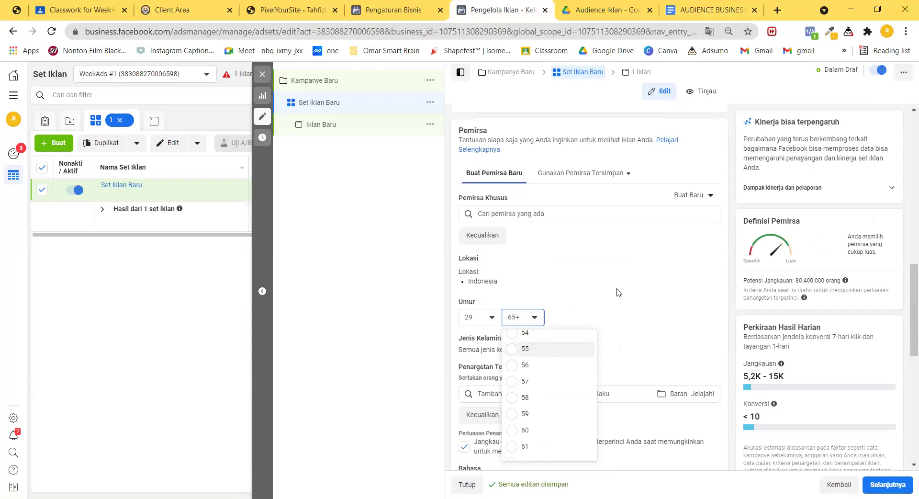
key(Return)
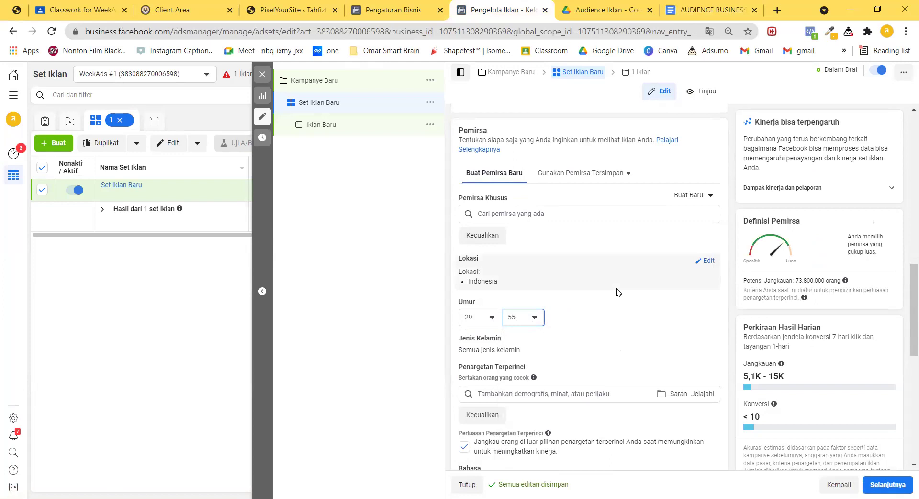
Add the Facebook interest to detailed targeting.
click(603, 394)
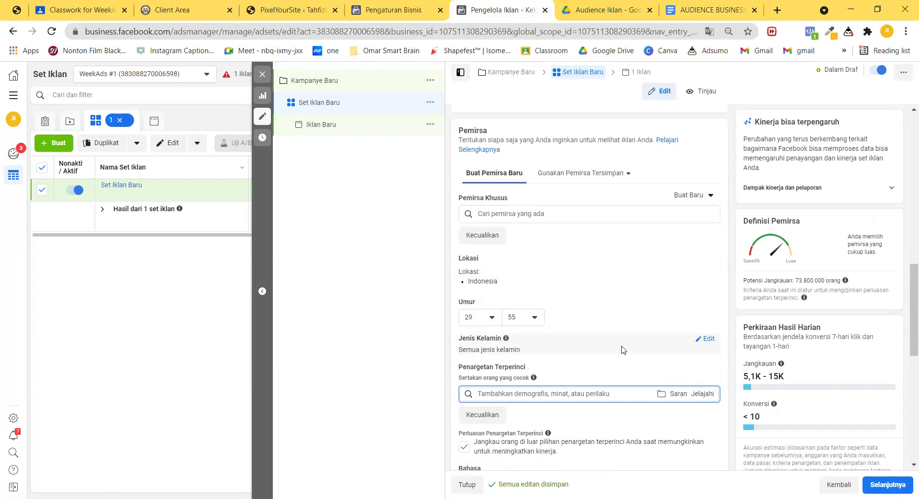
text(Facebook)
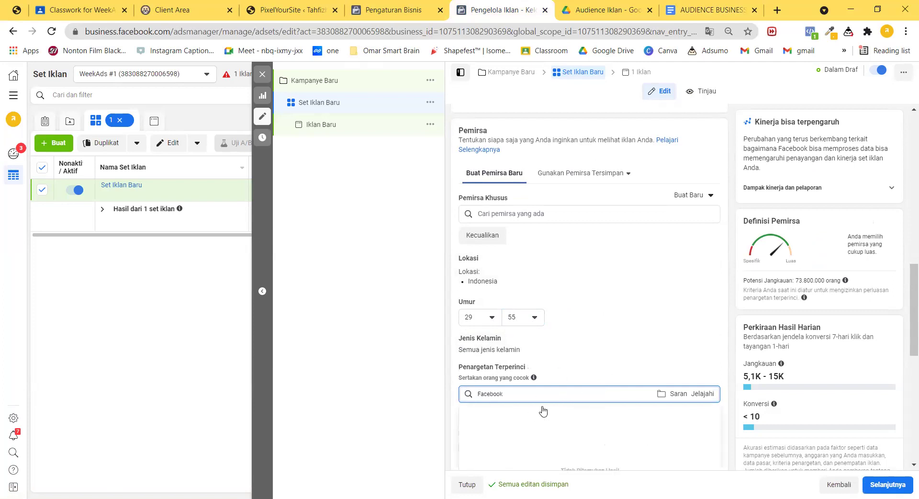
click(622, 329)
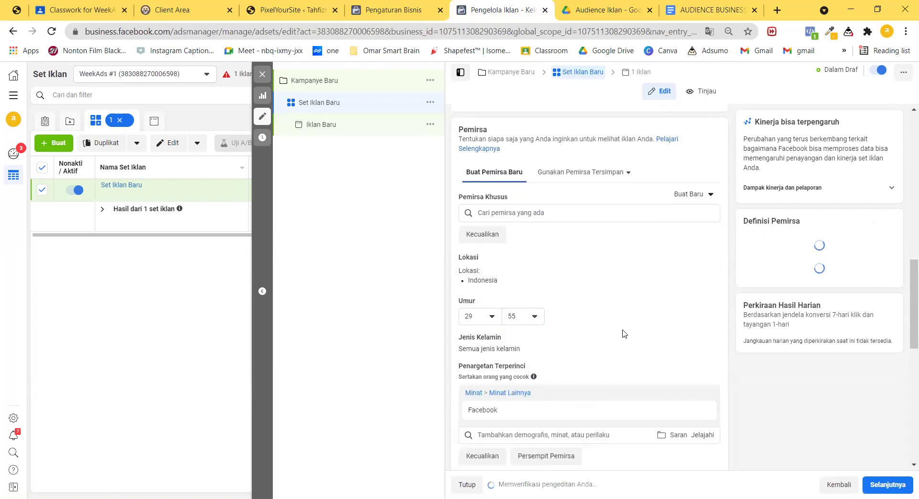
scroll(575, 335, down, 2)
scroll(559, 339, down, 1)
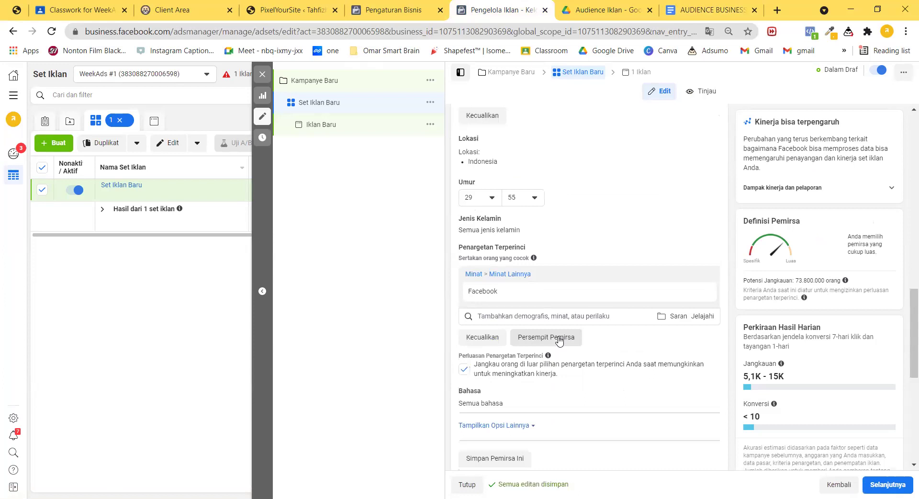
Paste the doc's Narrow Audience interests (Bisnis kecil, Pemasaran, Periklanan, Wirausaha) into the narrowing group.
click(709, 9)
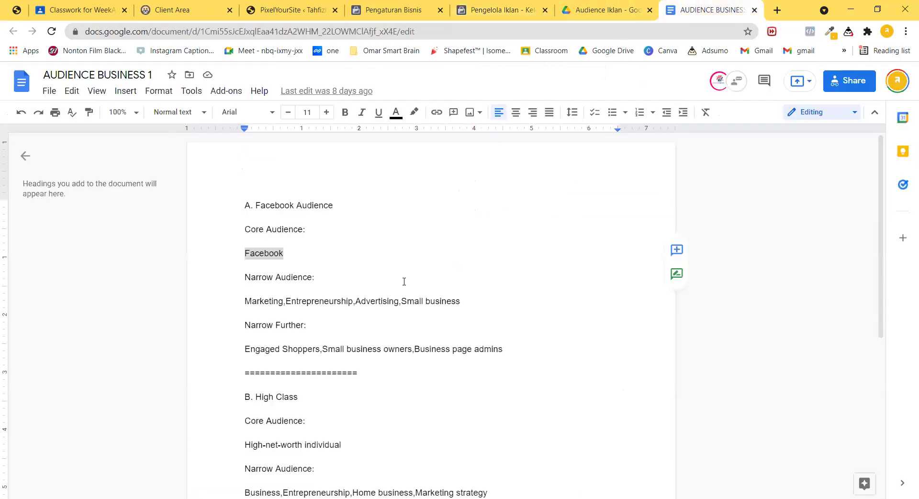
click(270, 302)
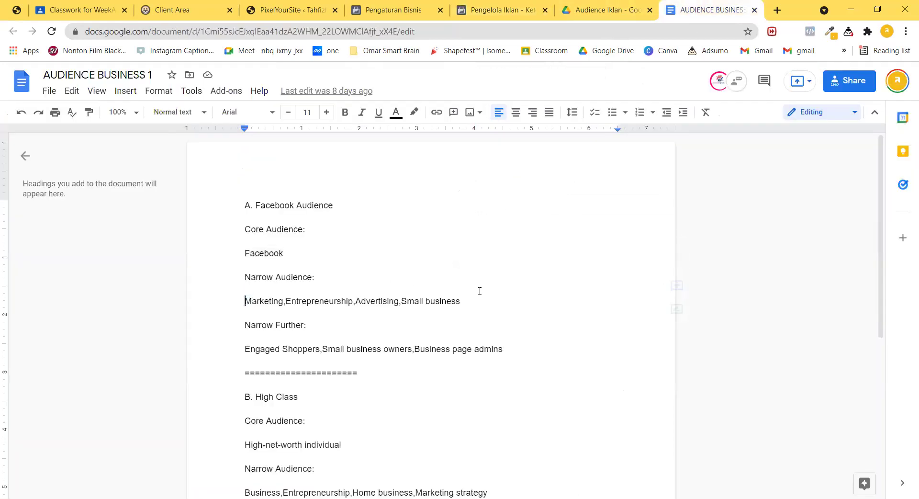
shift+click(456, 304)
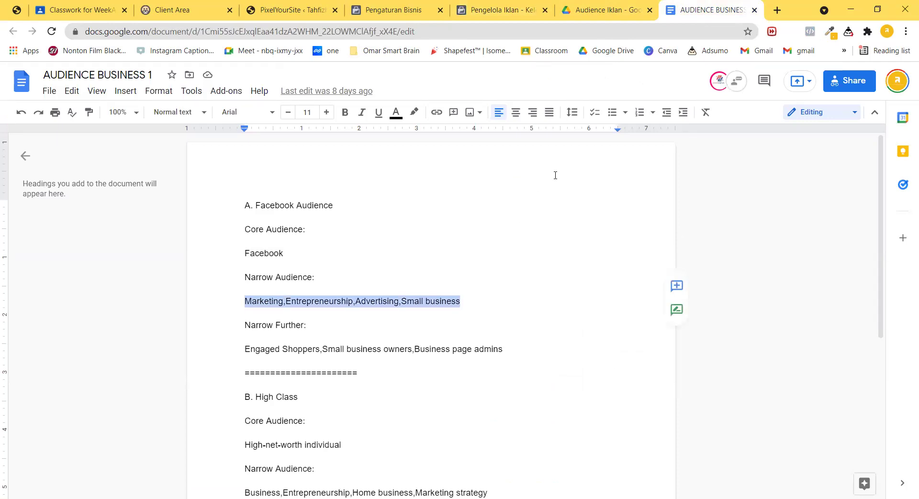
click(500, 9)
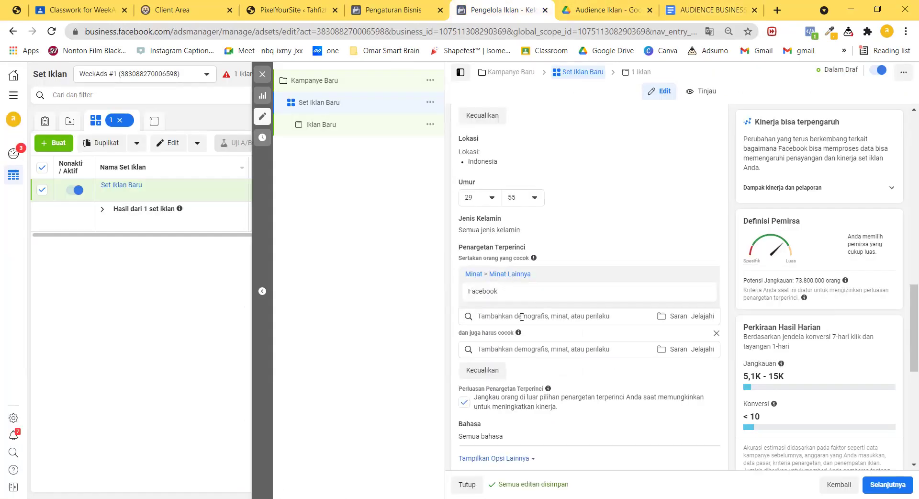
click(529, 348)
text(Marketing,Entrepreneurship,Advertising,Small business)
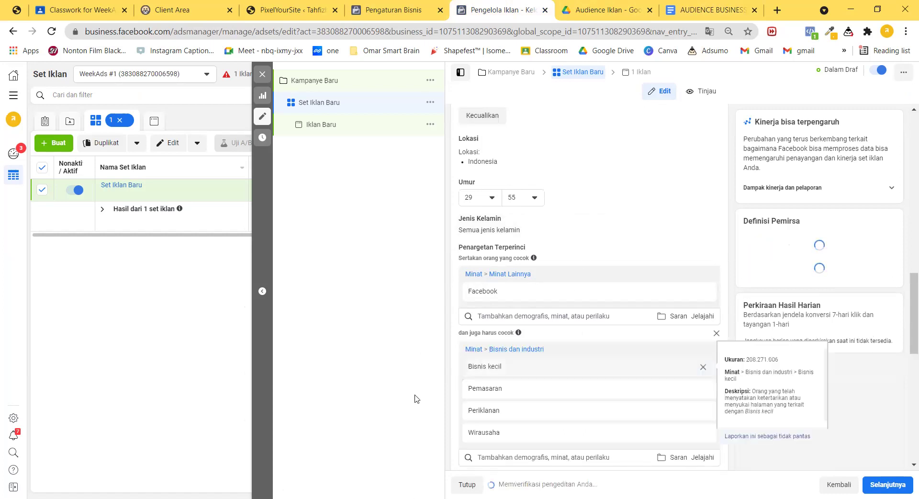
Add a further narrowing group and paste the doc's Narrow Further interests into it.
scroll(507, 390, down, 3)
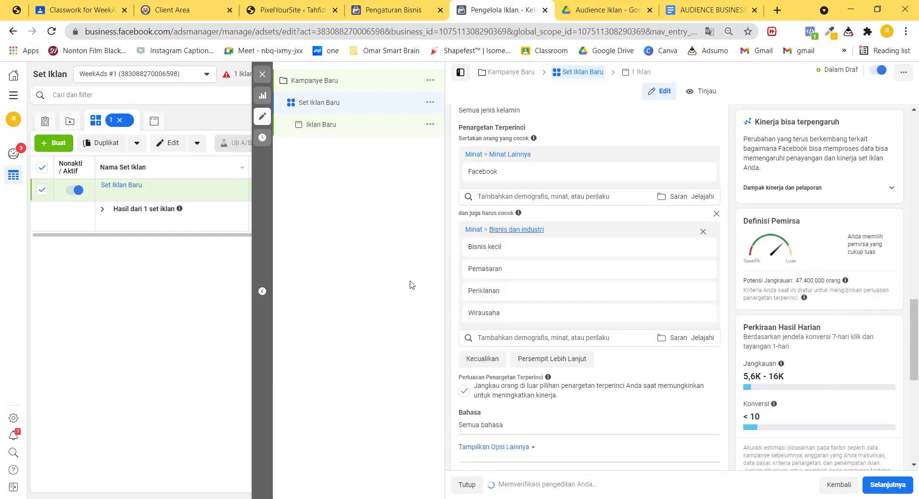
click(565, 360)
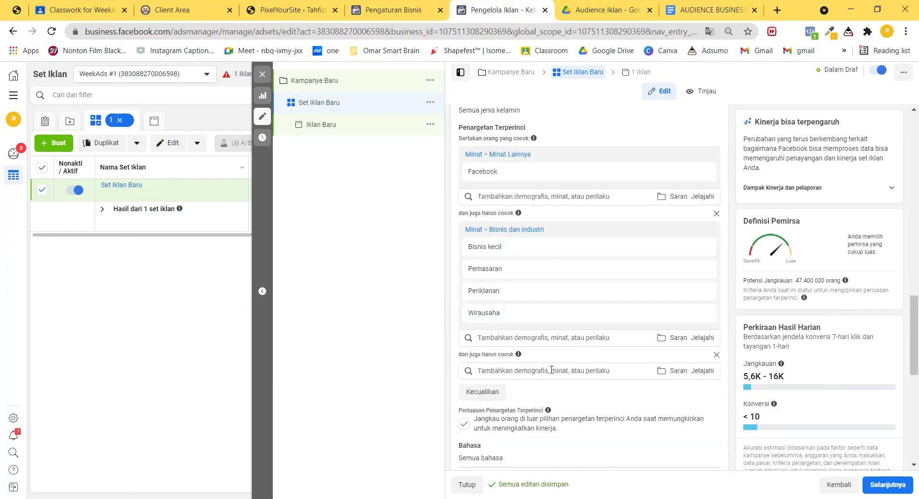
click(707, 10)
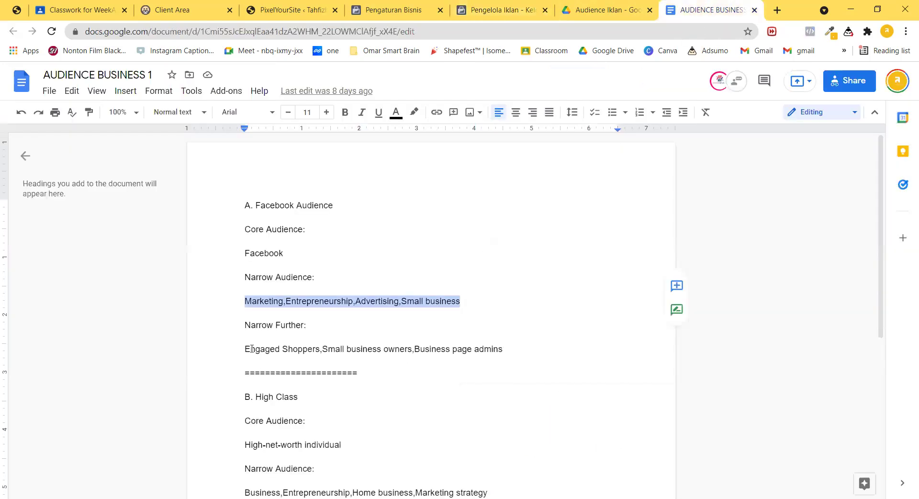
drag(246, 345, 494, 346)
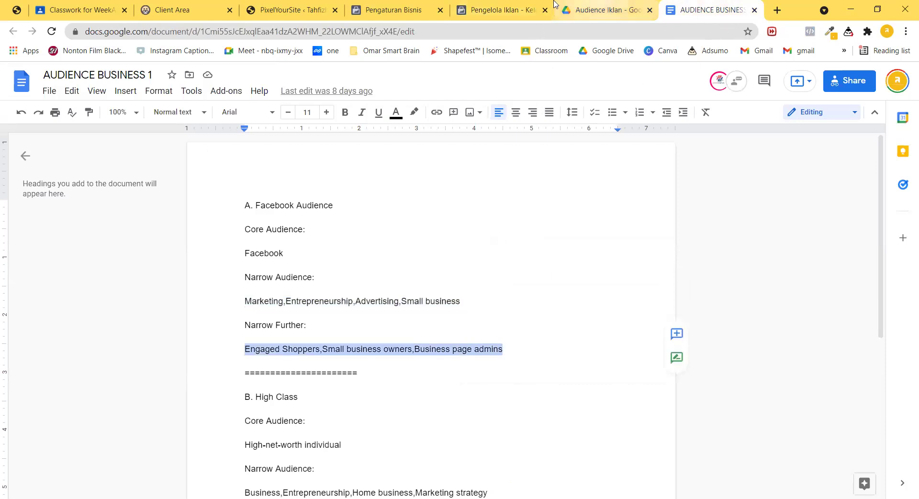
click(500, 10)
key(ctrl+v)
click(402, 371)
click(550, 412)
mouse_move(706, 392)
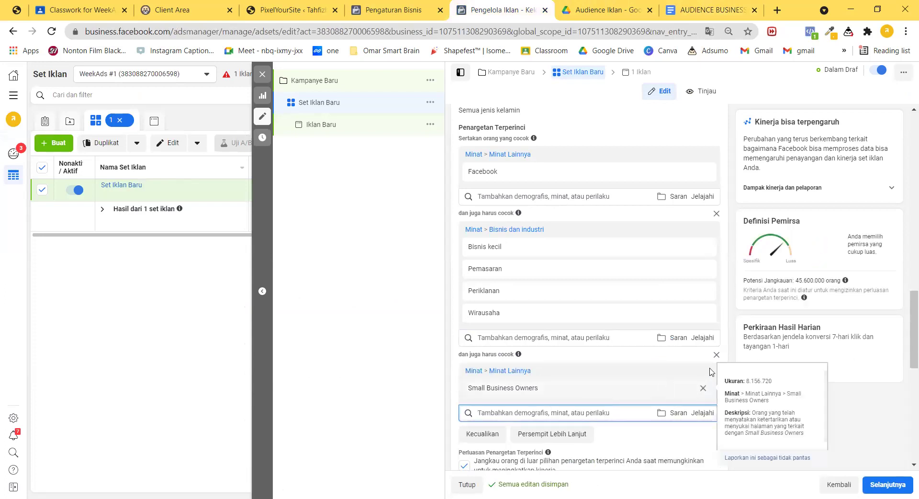
click(703, 389)
click(599, 373)
text(Engaged Shoppers,Small business owners,Business page admins)
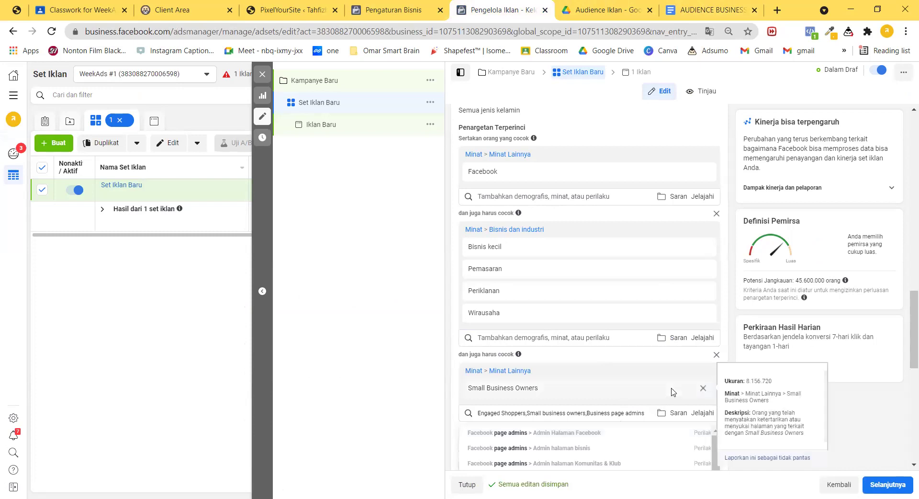
Replace Small Business Owners with Pembelanja yang Berinteraksi and Indonesian high-value shoppers in the third group.
click(704, 390)
click(597, 371)
key(ctrl+a)
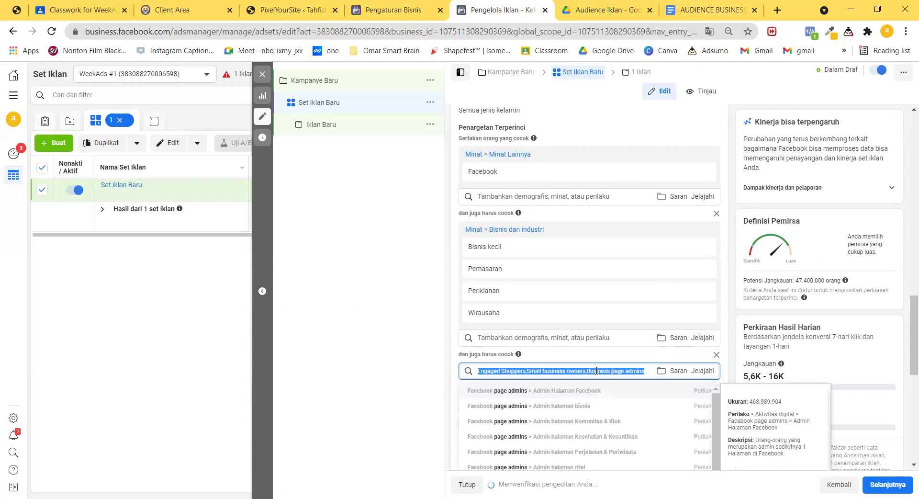
text(pembelanja yang berinterak)
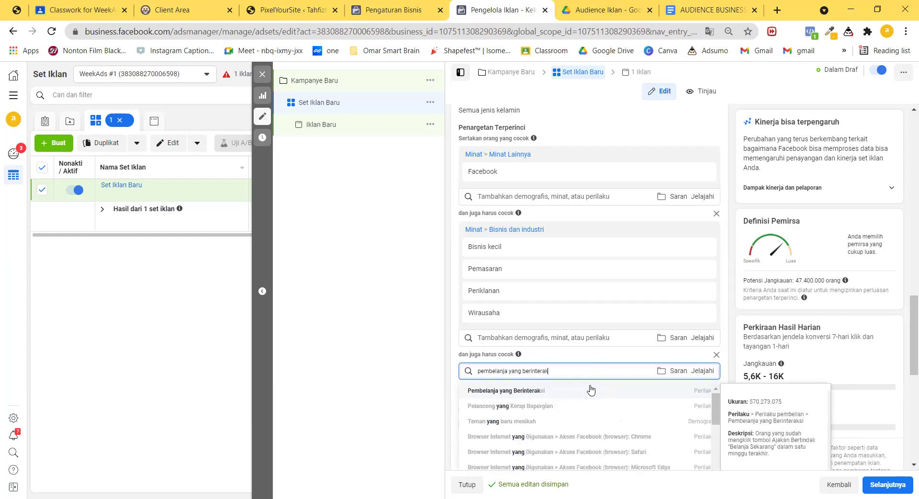
click(592, 390)
click(592, 414)
text(p)
key(BackSpace)
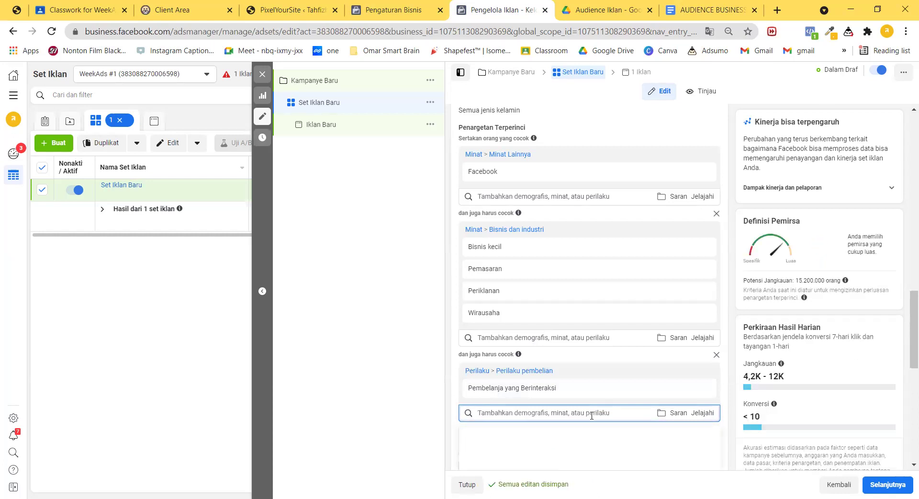
text(menyukai)
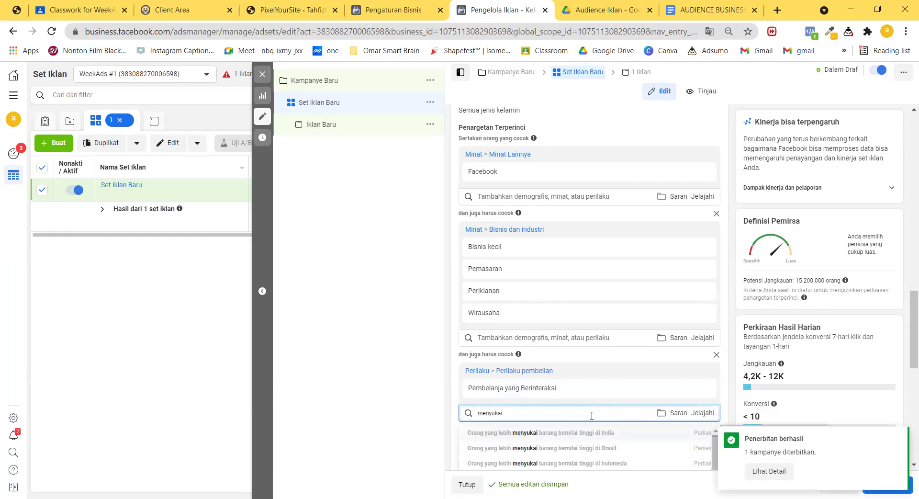
click(617, 465)
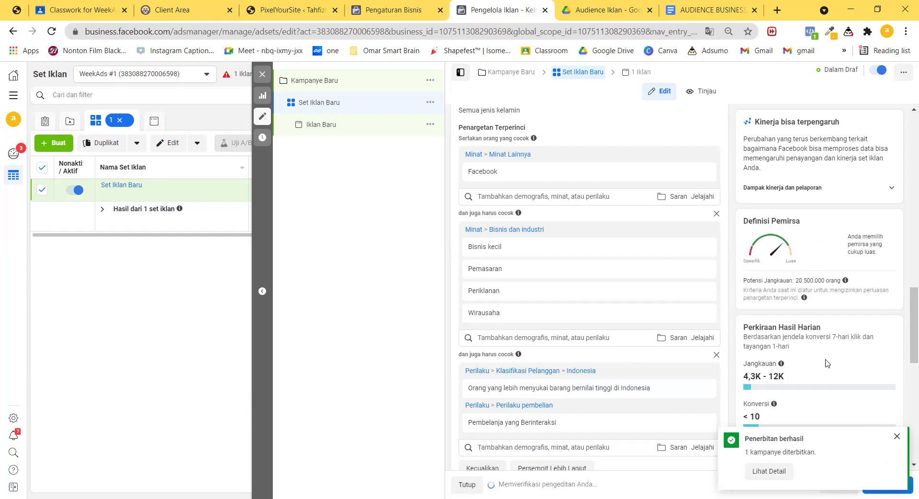
Dismiss the publishing success notification and return to the AUDIENCE BUSINESS 1 document.
scroll(826, 361, down, 3)
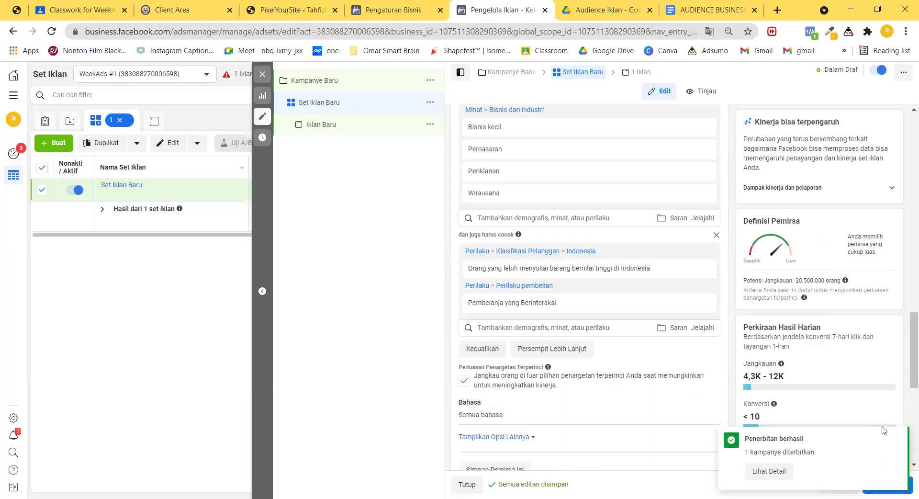
click(893, 438)
scroll(605, 353, up, 3)
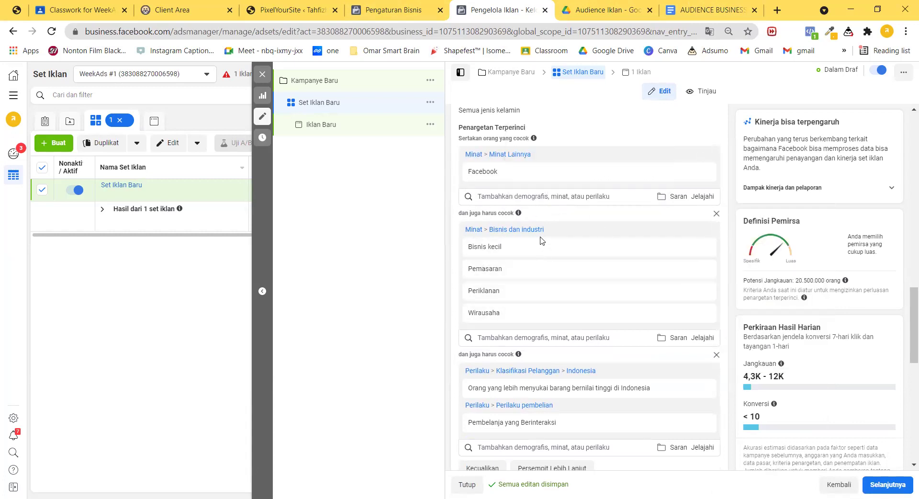
scroll(589, 382, down, 3)
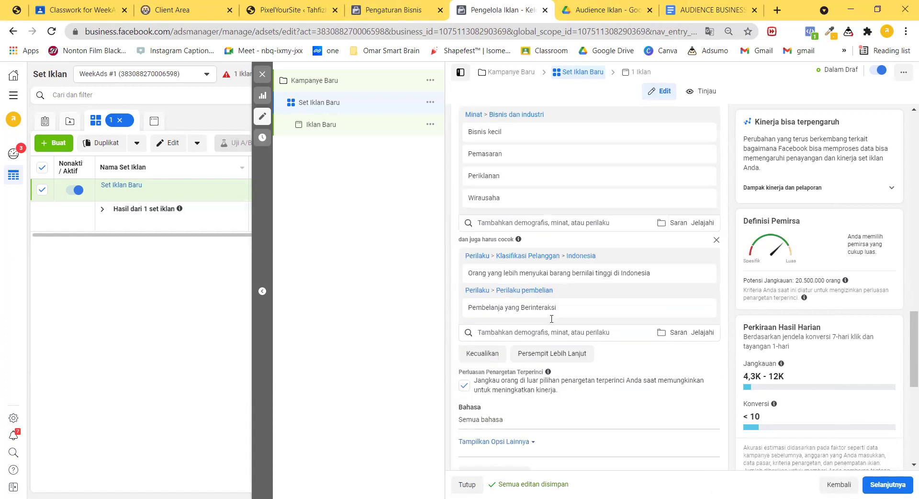
click(713, 9)
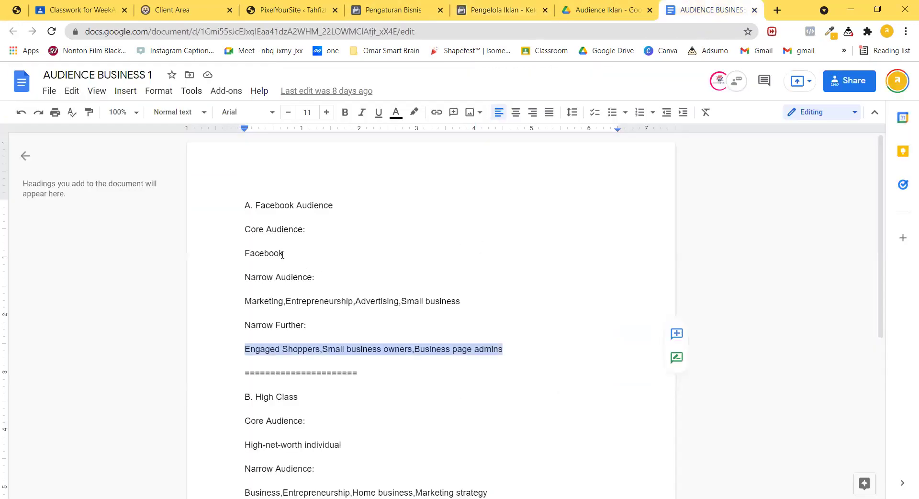
Bold section A's Facebook, Marketing/Entrepreneurship/Advertising/Small business, and Engaged Shoppers lines.
click(262, 230)
drag(235, 254, 286, 250)
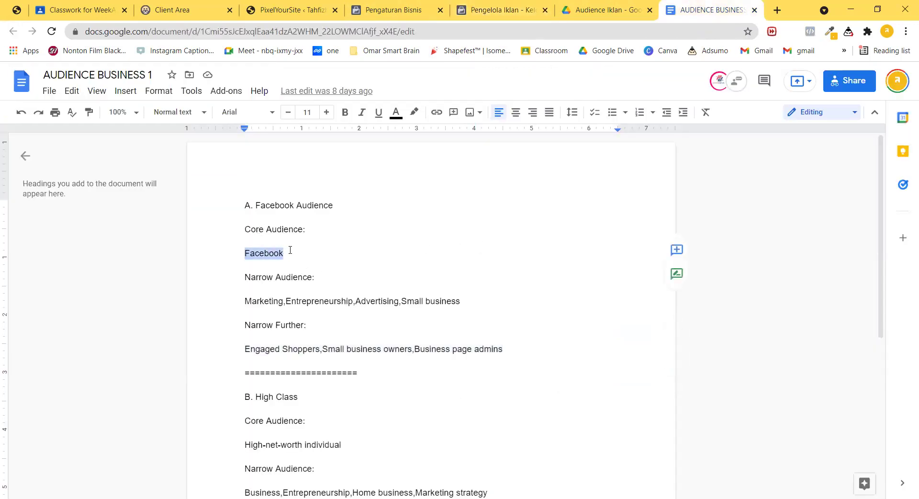
key(ctrl+b)
click(357, 267)
drag(245, 300, 462, 302)
key(ctrl+b)
click(352, 349)
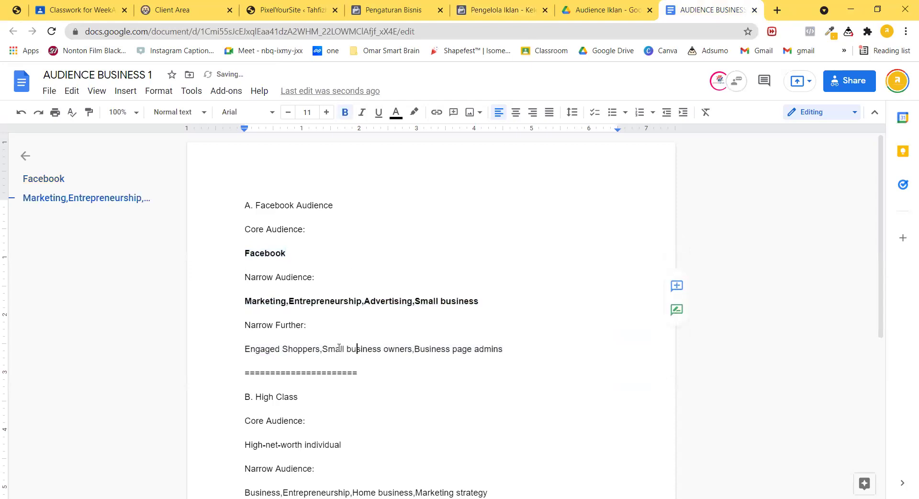
drag(395, 346, 518, 351)
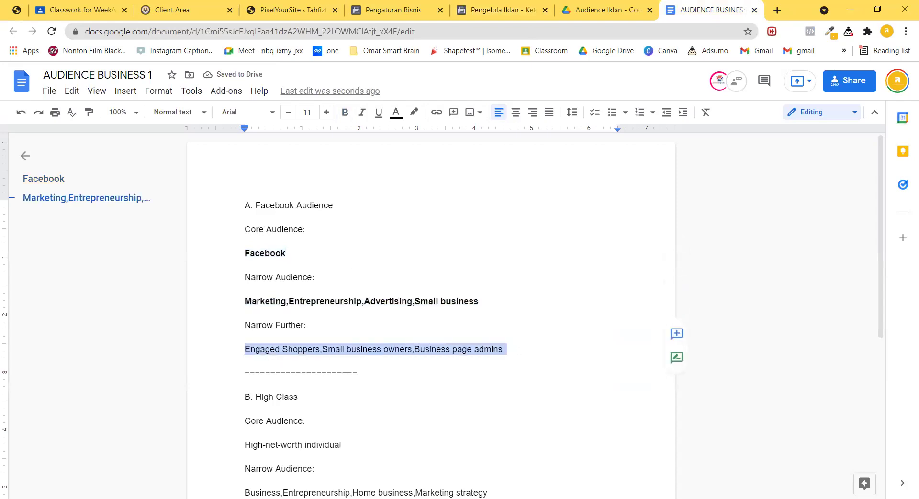
key(ctrl+b)
click(527, 326)
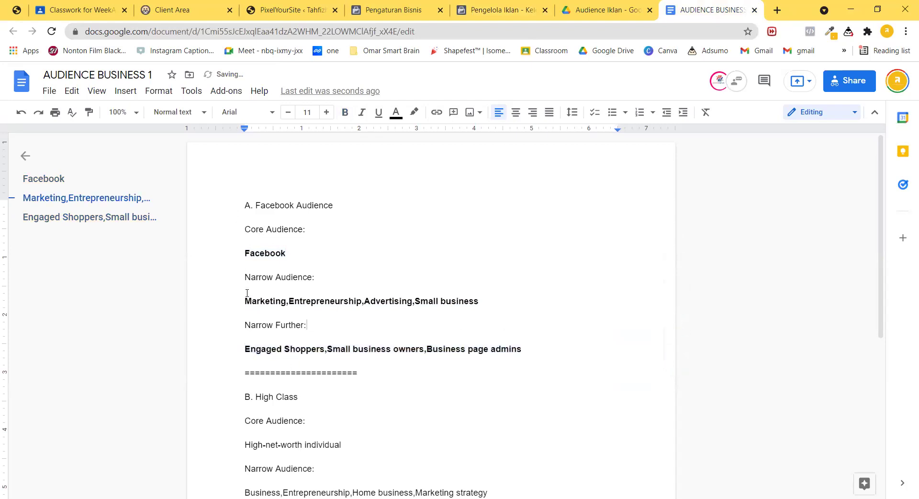
Bold section B's High-net-worth individual, Business interests, and Engaged Shoppers…Indonesia lines.
scroll(366, 358, down, 5)
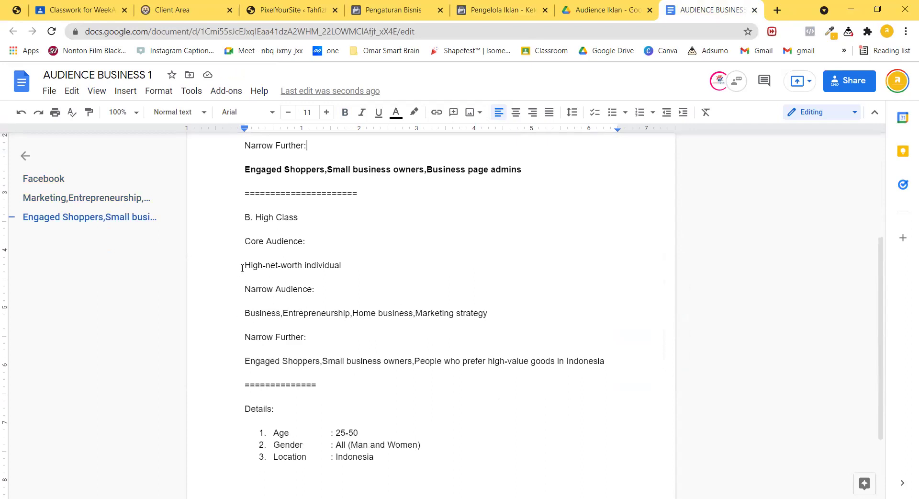
drag(244, 265, 342, 264)
key(ctrl+b)
click(243, 253)
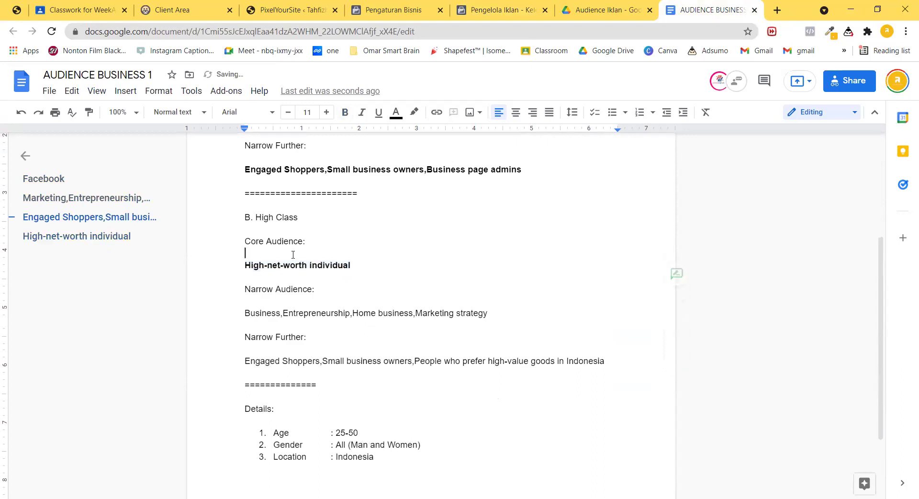
drag(242, 312, 491, 314)
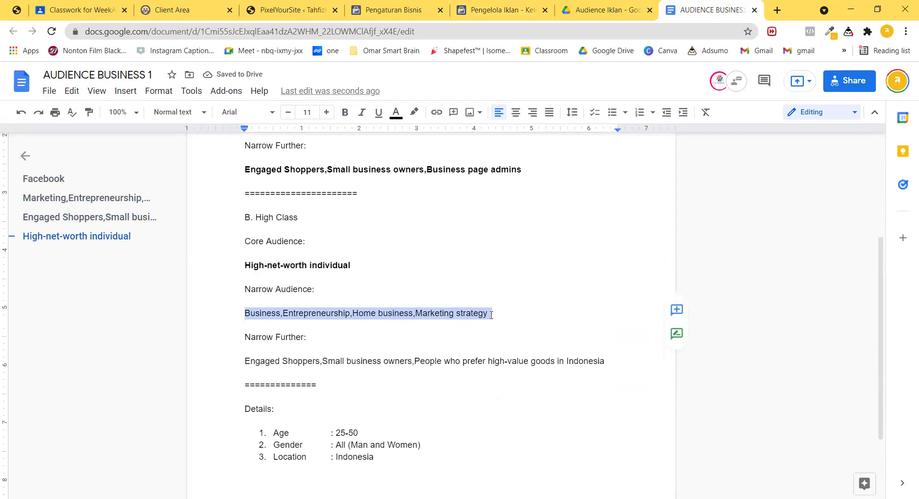
key(ctrl+b)
click(246, 360)
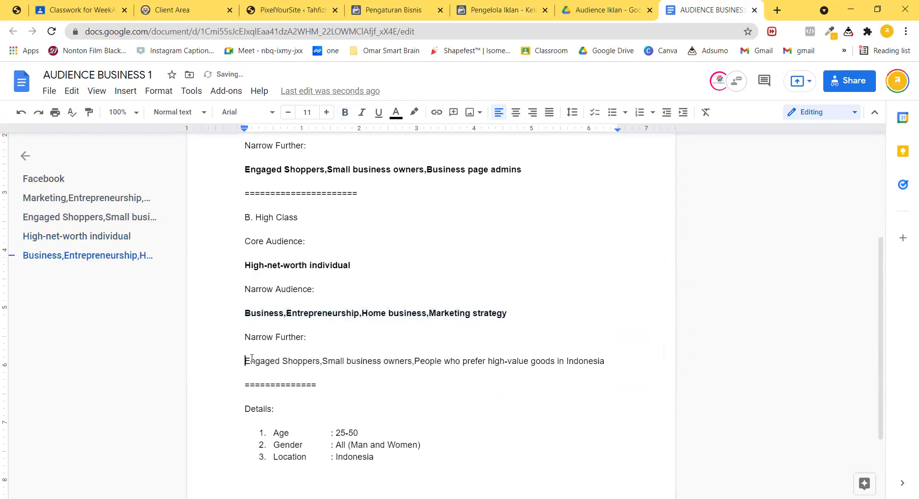
shift+click(607, 361)
key(ctrl+b)
click(598, 312)
Bold the Details heading and its list.
scroll(478, 345, down, 2)
click(240, 317)
drag(240, 317, 421, 366)
key(ctrl+b)
click(412, 332)
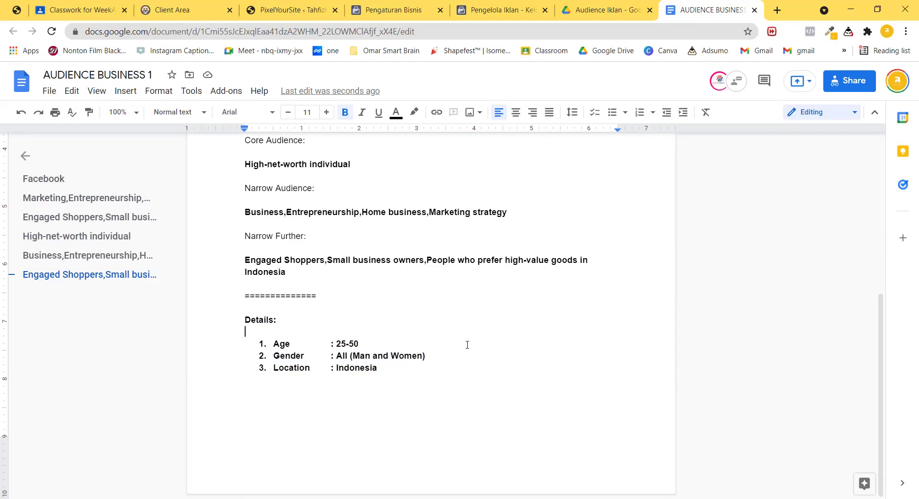
Cross-check the bolded lines against the ad set's detailed targeting.
click(491, 8)
scroll(657, 332, up, 7)
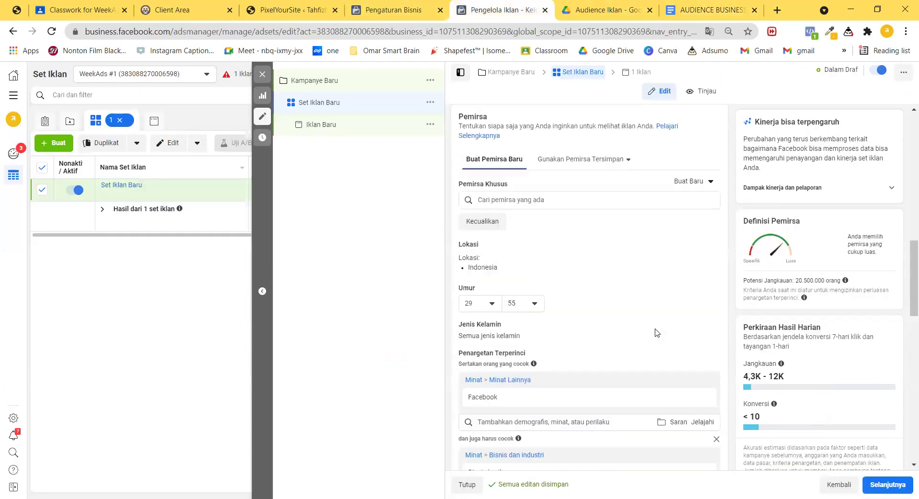
scroll(657, 332, down, 4)
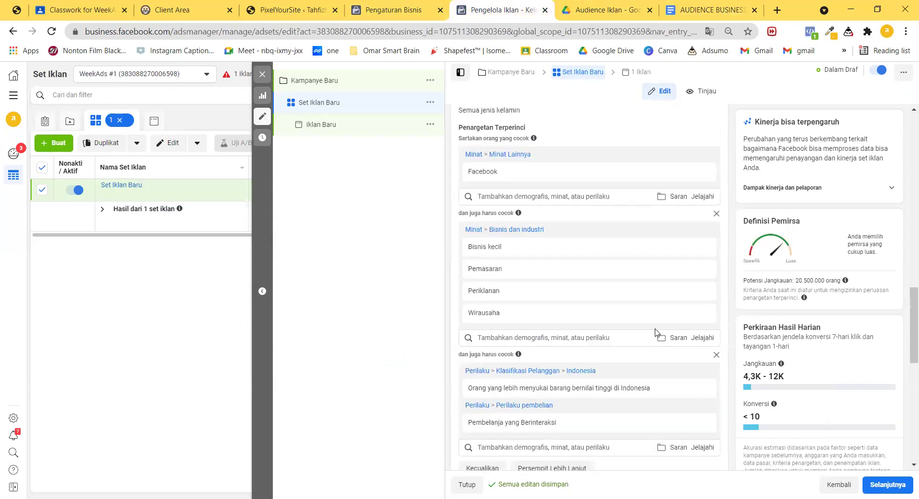
click(710, 9)
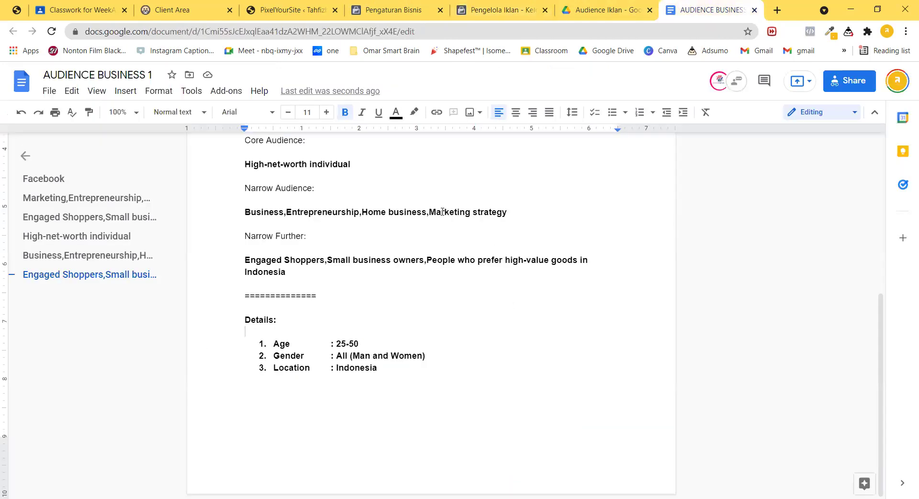
Review section A's Facebook, Marketing and Engaged Shoppers lines in the doc.
scroll(502, 290, up, 5)
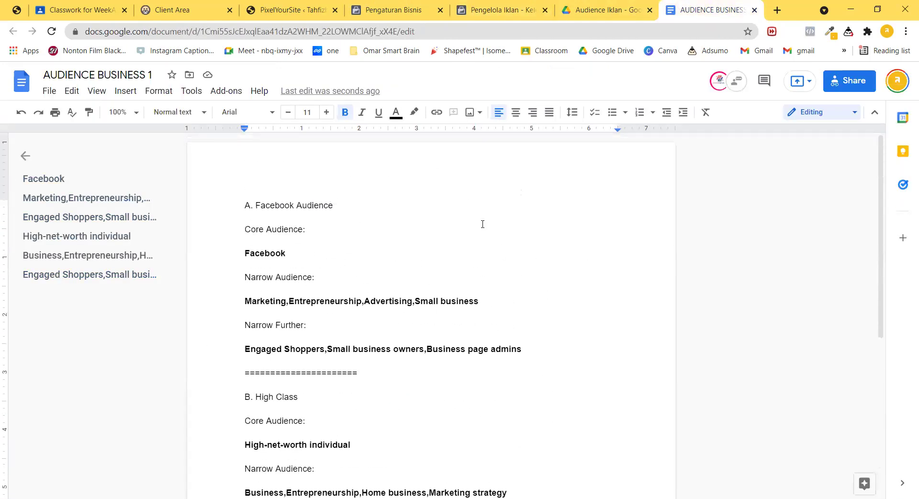
drag(245, 253, 527, 349)
click(525, 349)
click(292, 253)
drag(256, 301, 479, 301)
key(Left)
key(Down)
key(Down)
key(Down)
key(Down)
key(Home)
key(ctrl+shift+Right)
drag(429, 348, 523, 348)
click(524, 347)
Review section B's Engaged Shoppers, Marketing strategy and High-net-worth individual lines.
scroll(524, 347, down, 4)
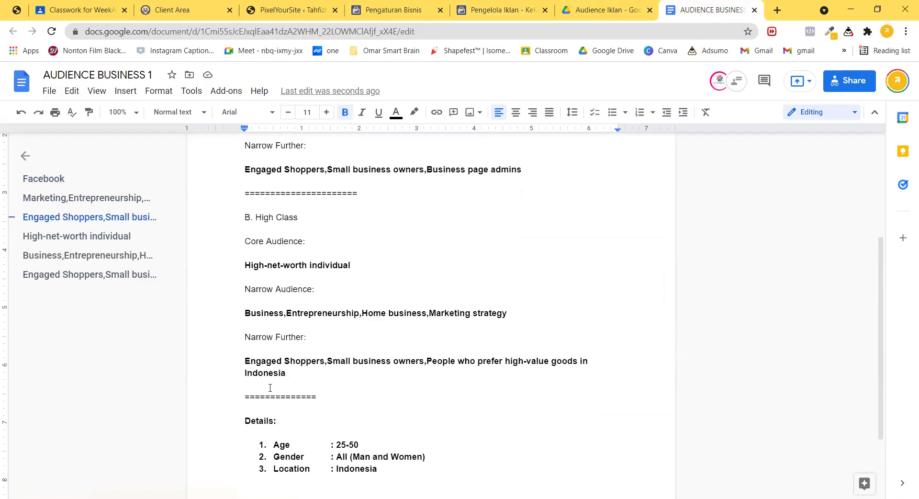
triple_click(294, 376)
key(Right)
scroll(400, 294, up, 1)
click(509, 373)
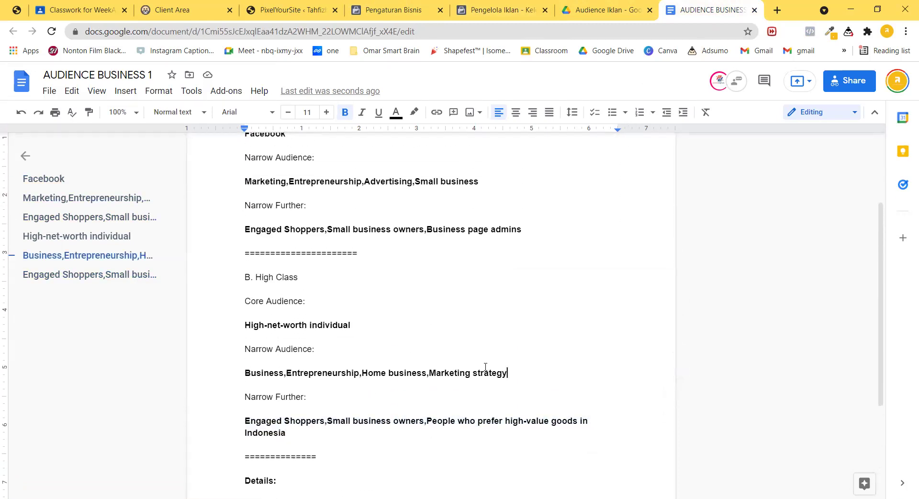
shift+click(236, 313)
click(447, 325)
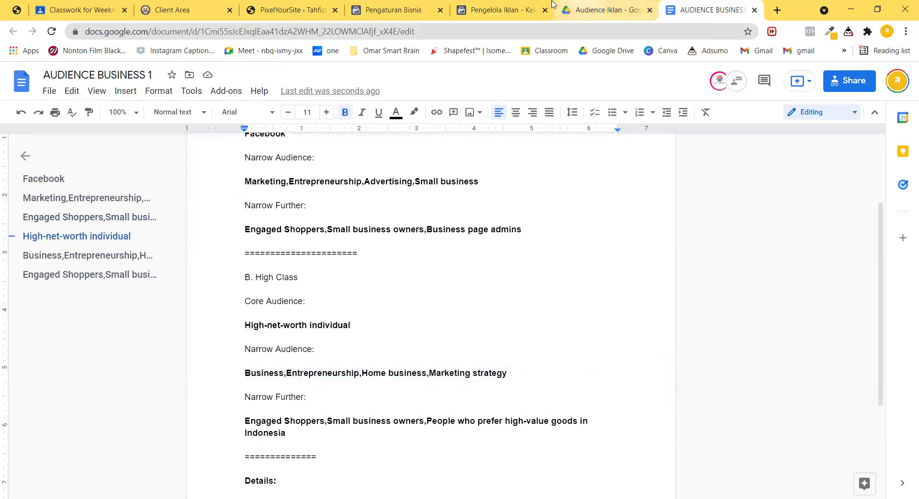
click(507, 10)
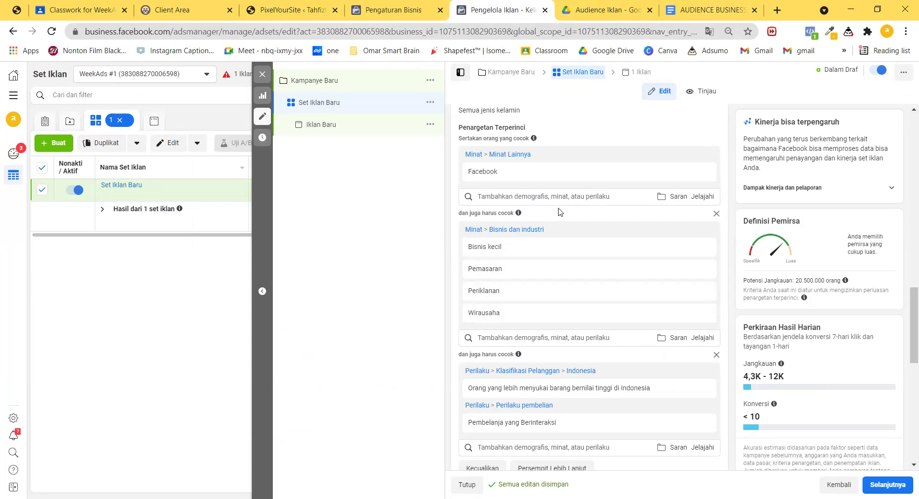
Leave the ad set draft and bring up the Audience Iklan Drive folder with Ctrl+Tab.
mouse_move(43, 5)
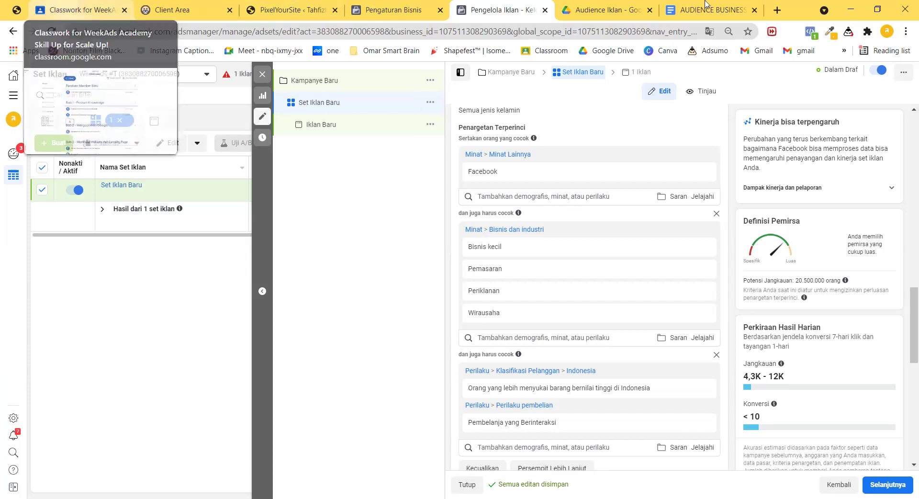
key(ctrl+Tab)
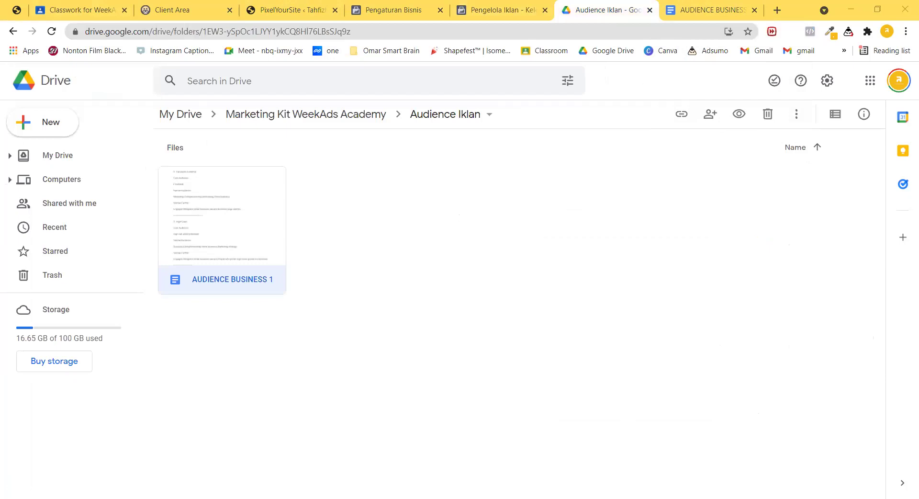
click(803, 226)
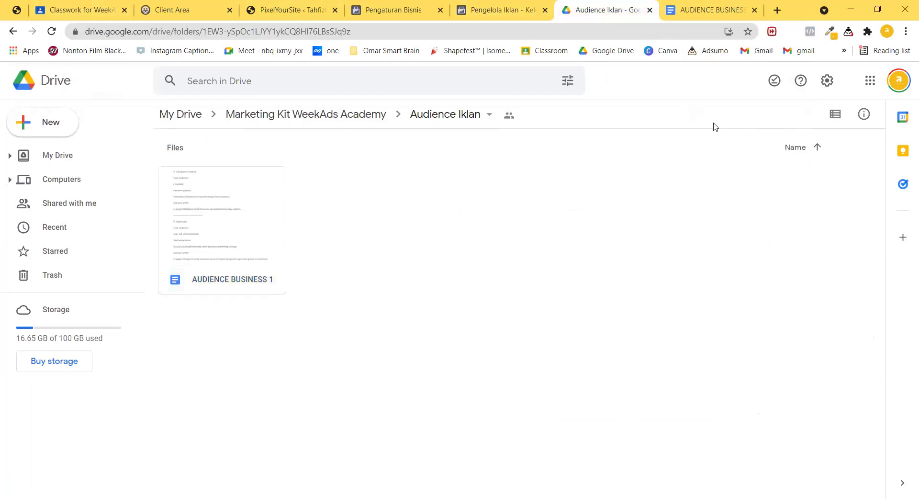